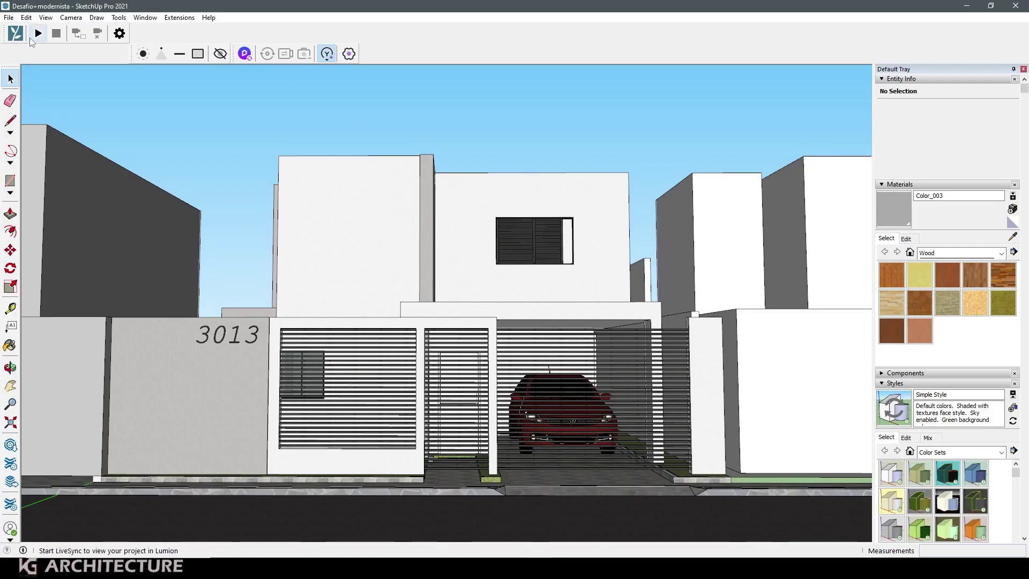
- Start LiveSync from SketchUp Pro 2021 and launch Lumion 12 with the house model
click(45, 37)
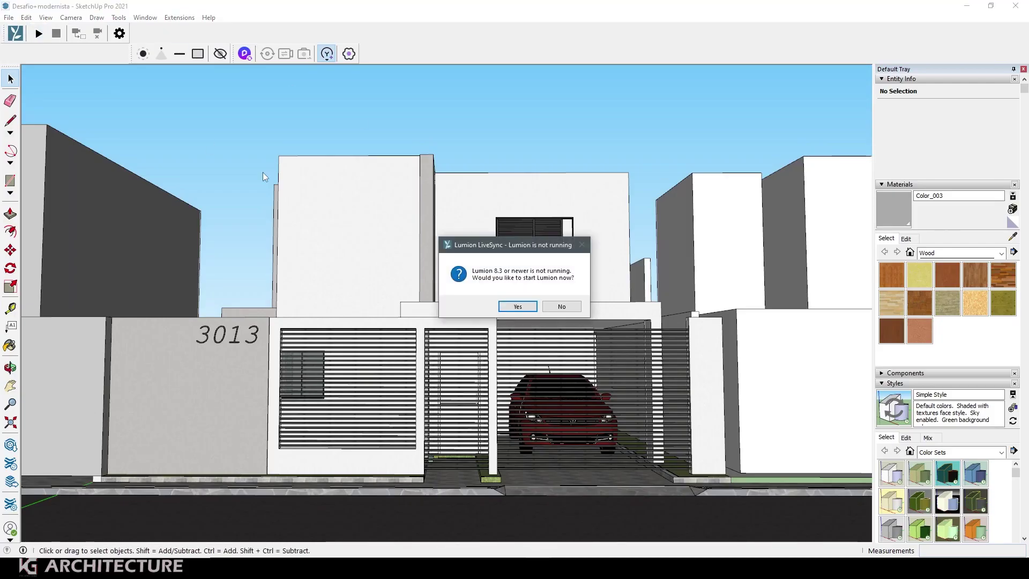
click(516, 308)
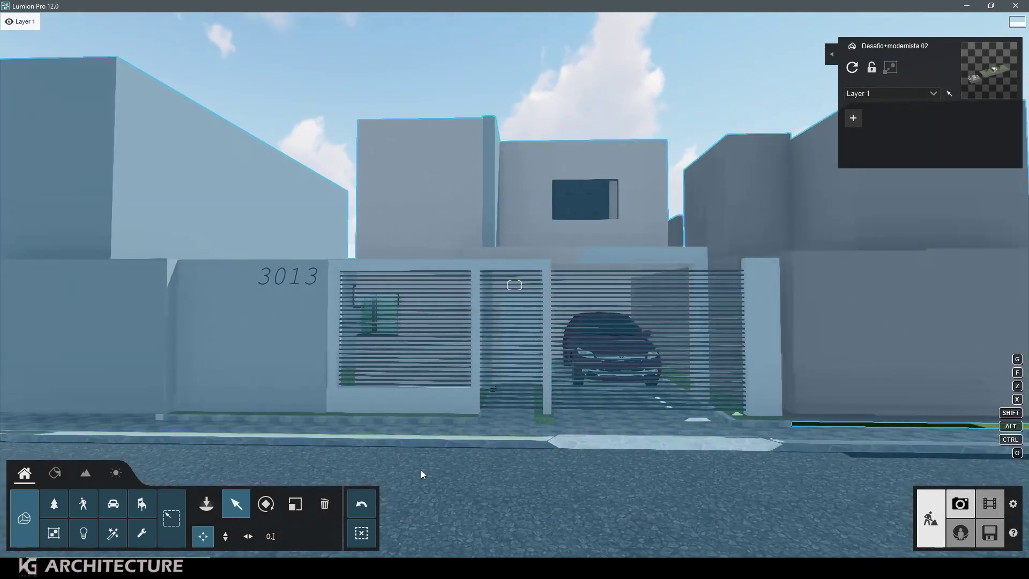
- Save a closer, raised front view of house 3013 as photo 1 and show the preset styles
click(960, 503)
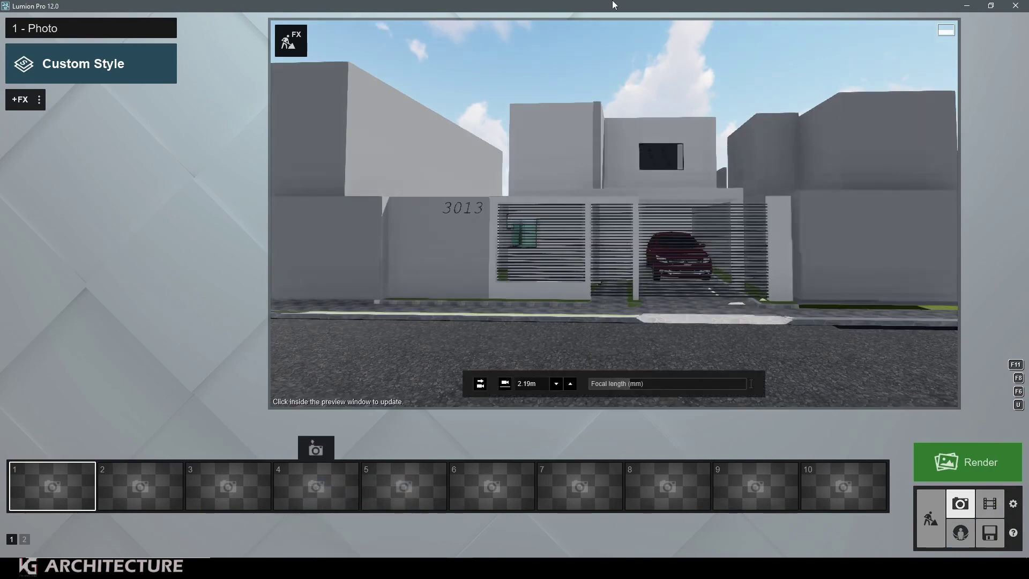
key(q)
key(w)
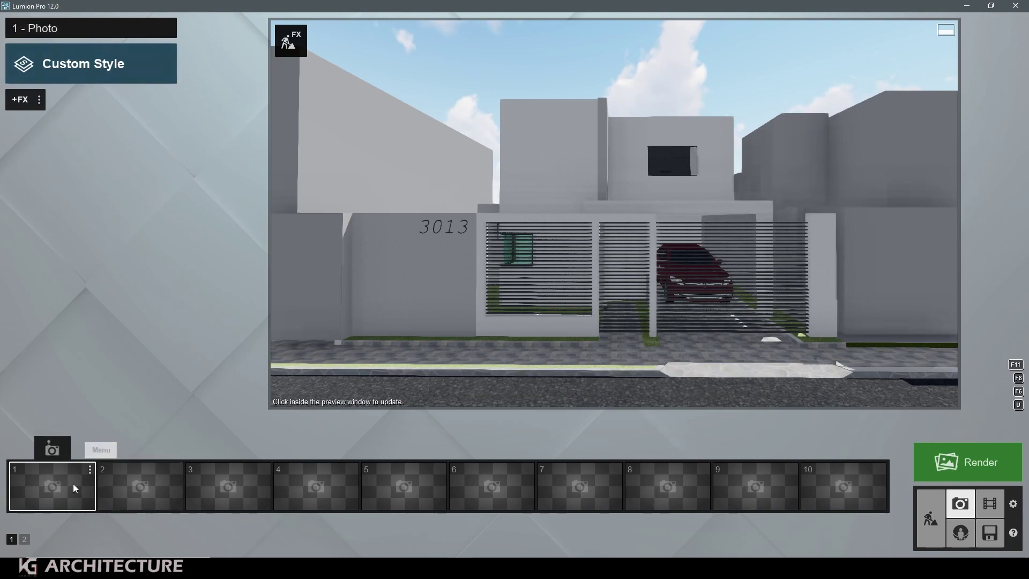
click(50, 456)
click(472, 264)
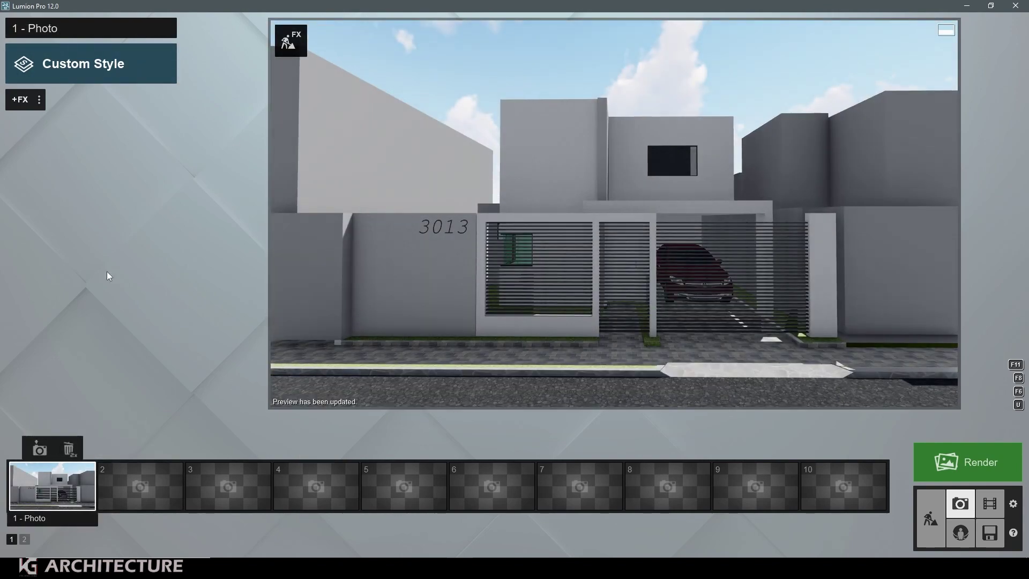
click(66, 72)
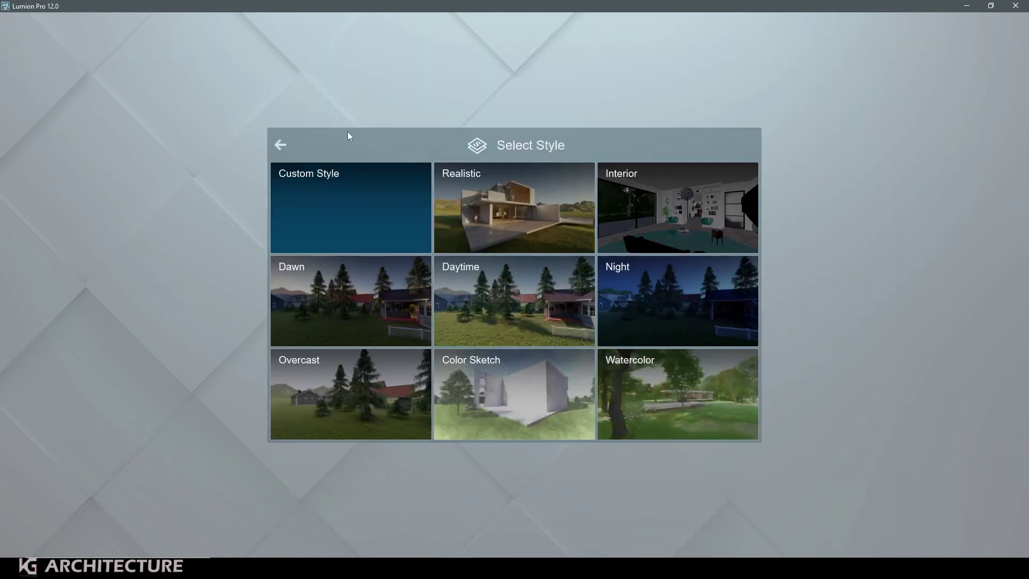
- Apply the Realistic style and pick a sunny sky from the Cloudy Real Skies set
click(517, 219)
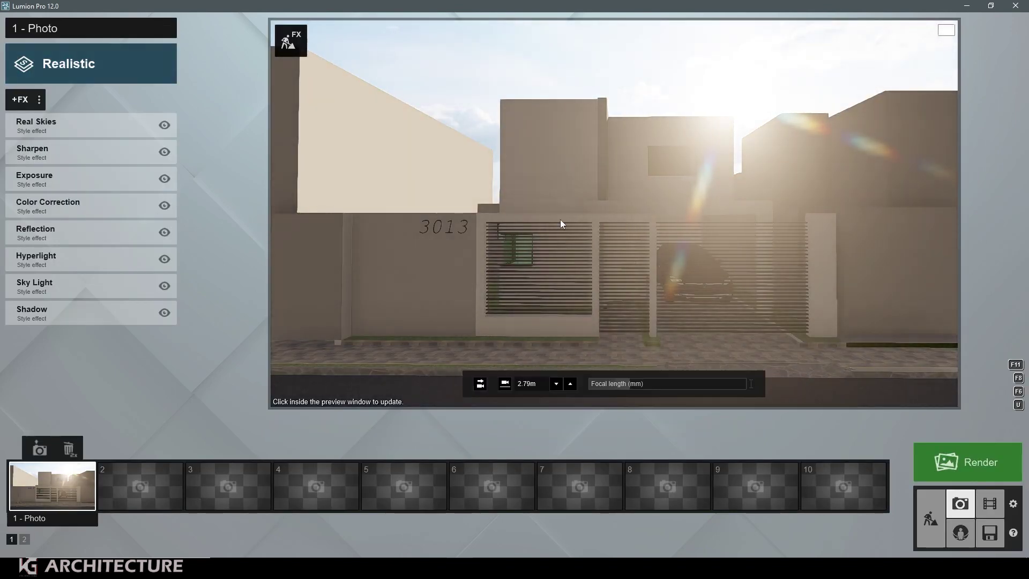
click(561, 219)
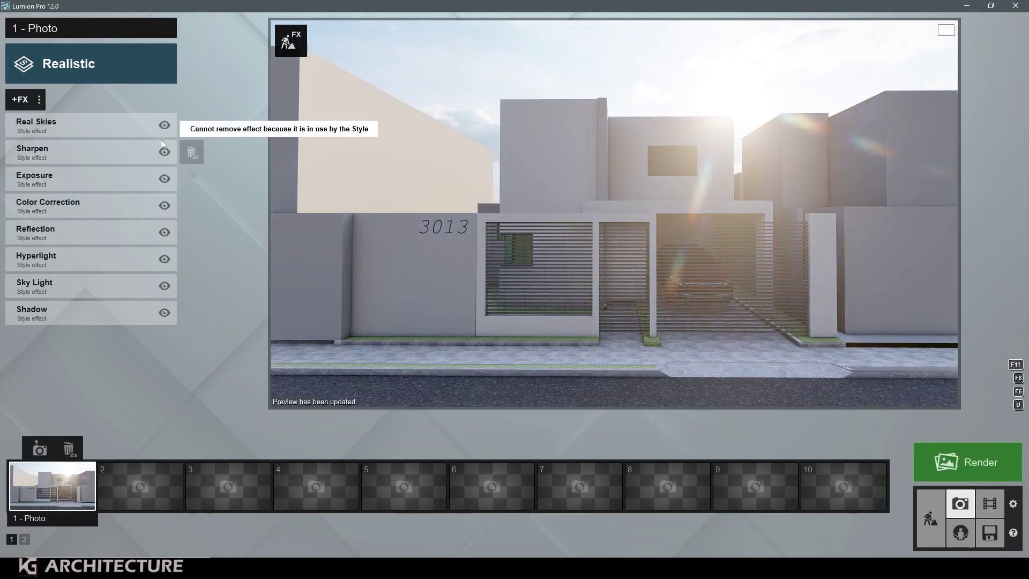
click(77, 127)
click(43, 156)
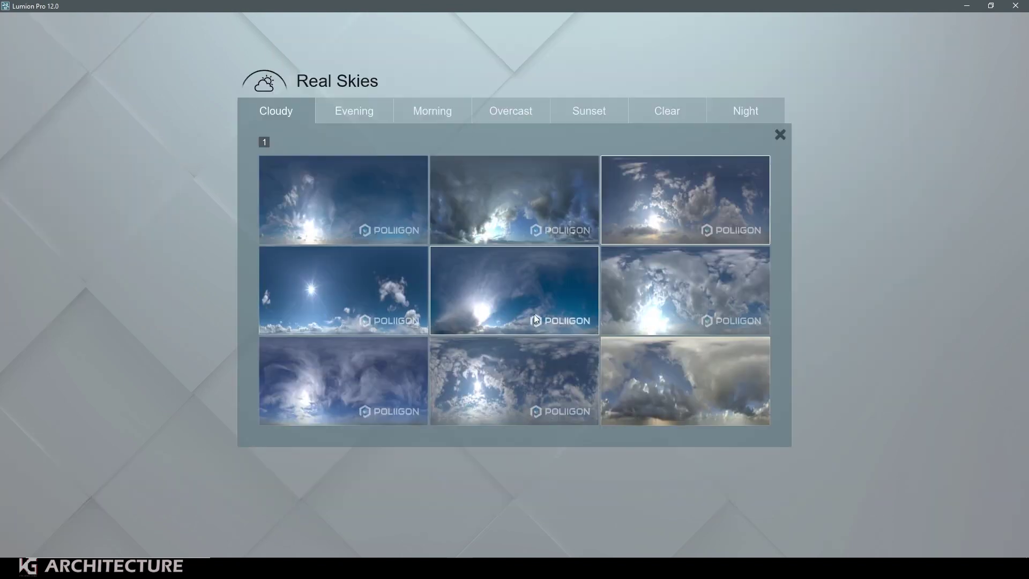
click(385, 268)
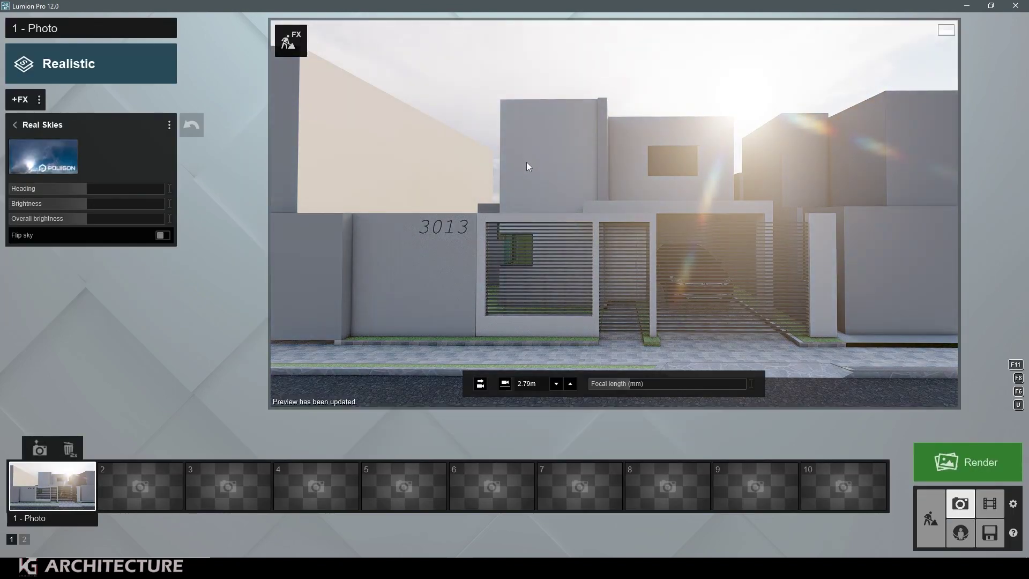
- Rotate the Real Skies heading to about 169° to adjust the sun direction
drag(88, 188, 129, 190)
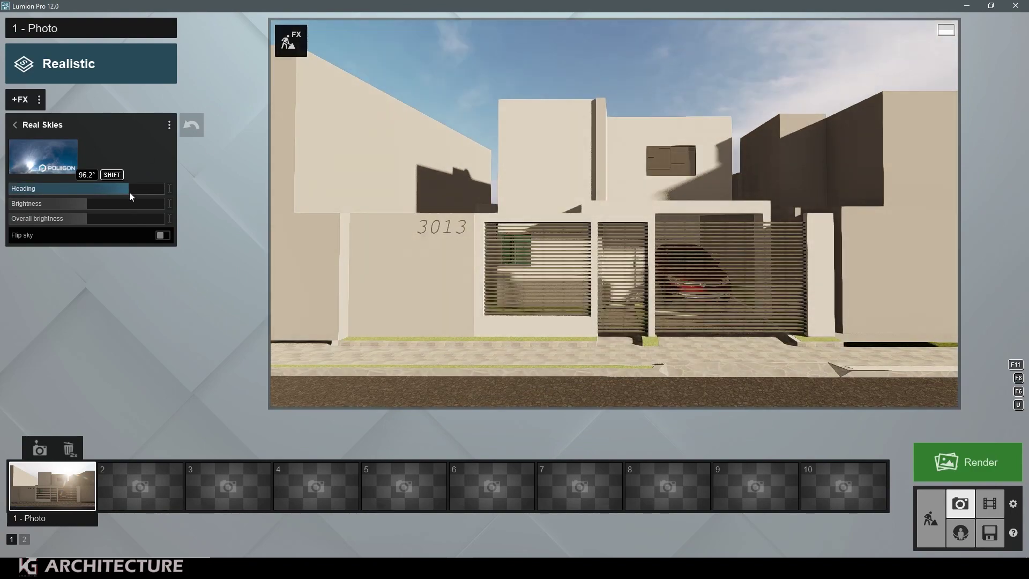
click(458, 153)
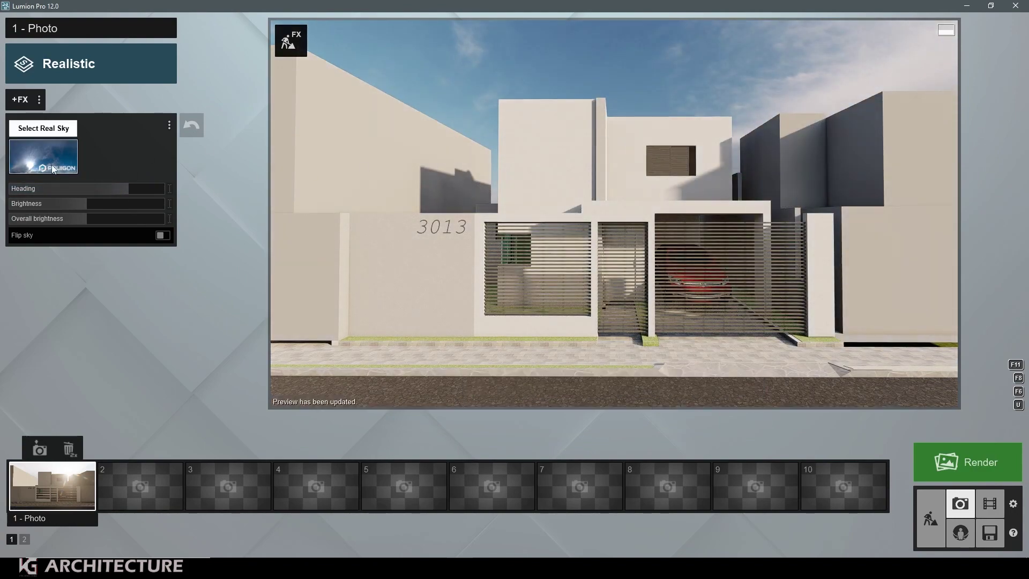
mouse_move(131, 189)
mouse_down()
mouse_move(171, 188)
mouse_move(125, 199)
mouse_move(167, 195)
mouse_up()
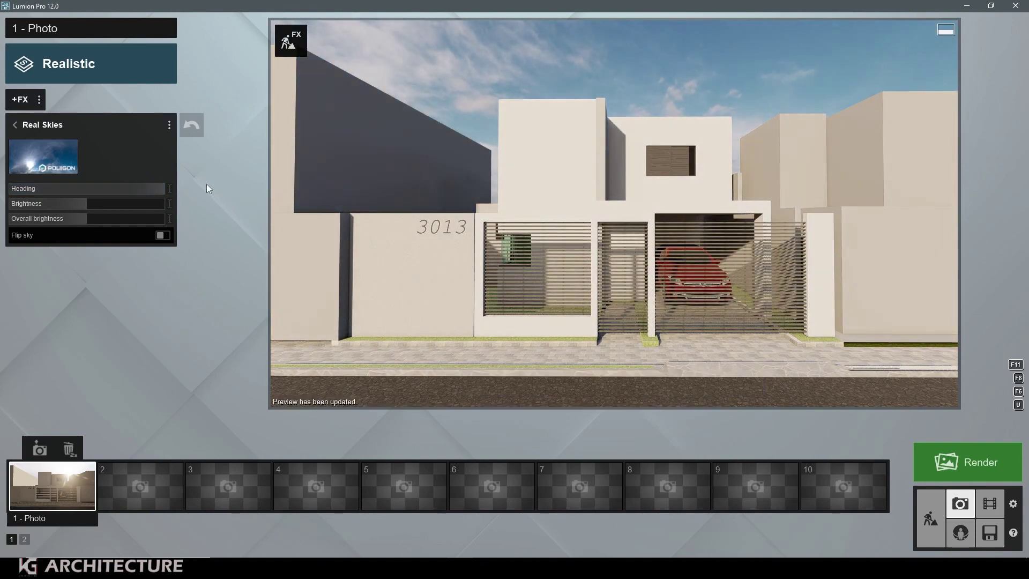
drag(153, 191, 163, 191)
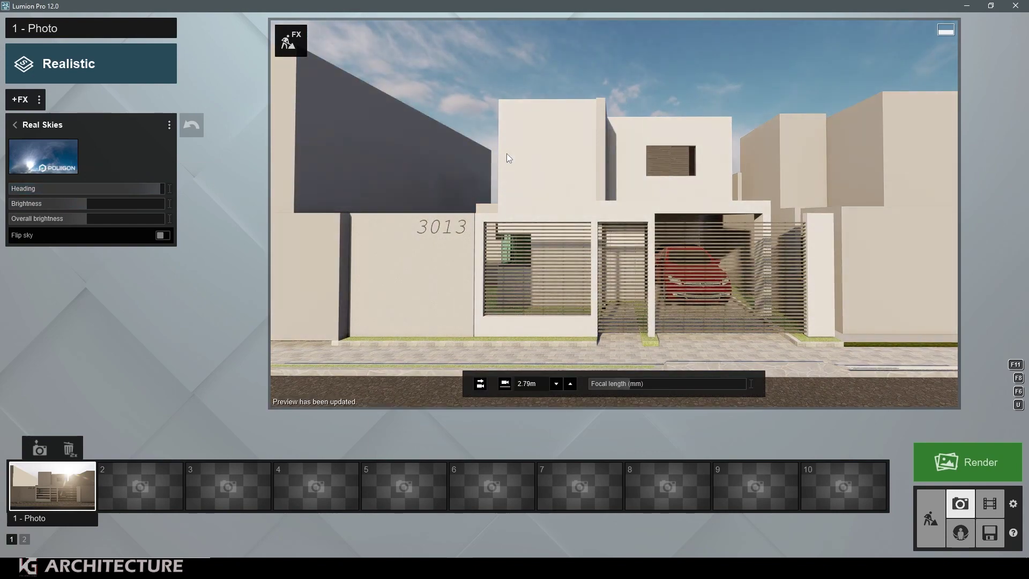
click(88, 126)
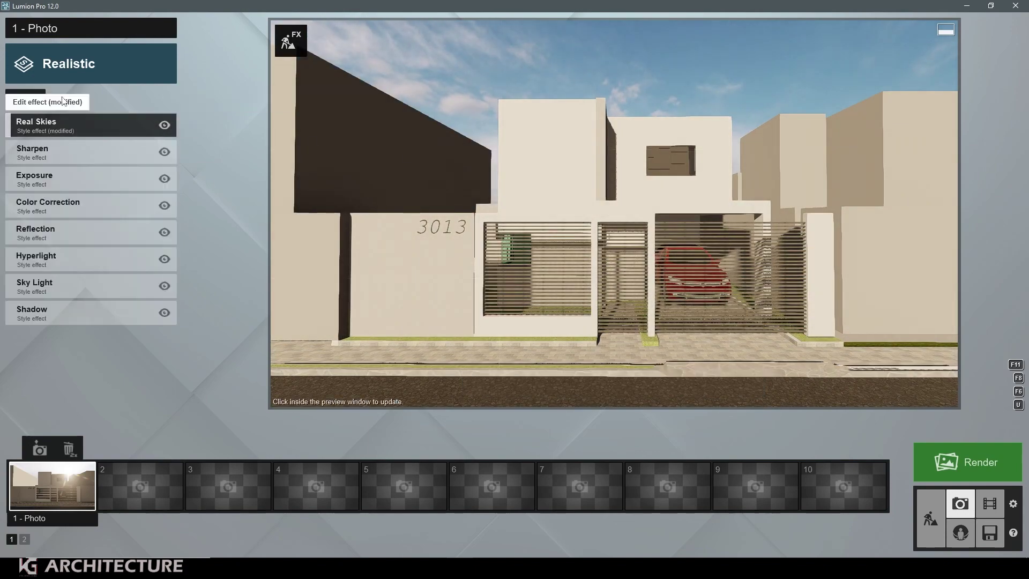
- Add and enable the 2-Point Perspective effect on photo 1
click(19, 100)
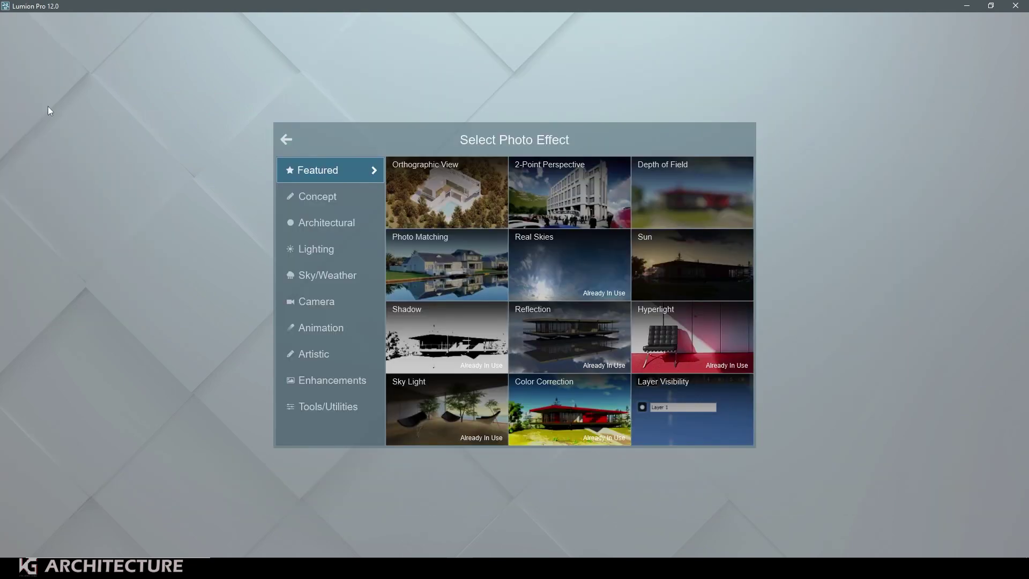
click(582, 192)
click(161, 149)
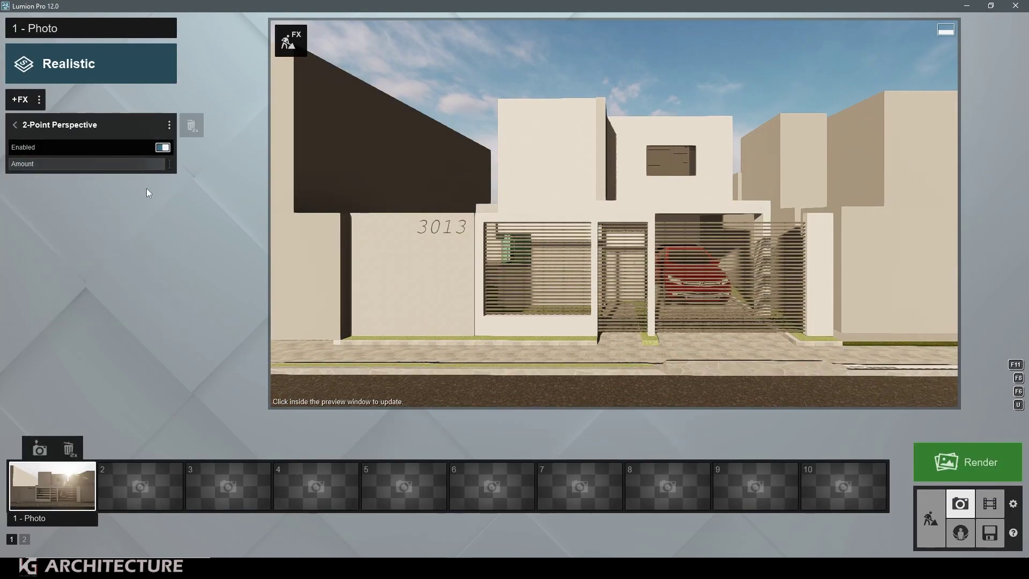
click(484, 160)
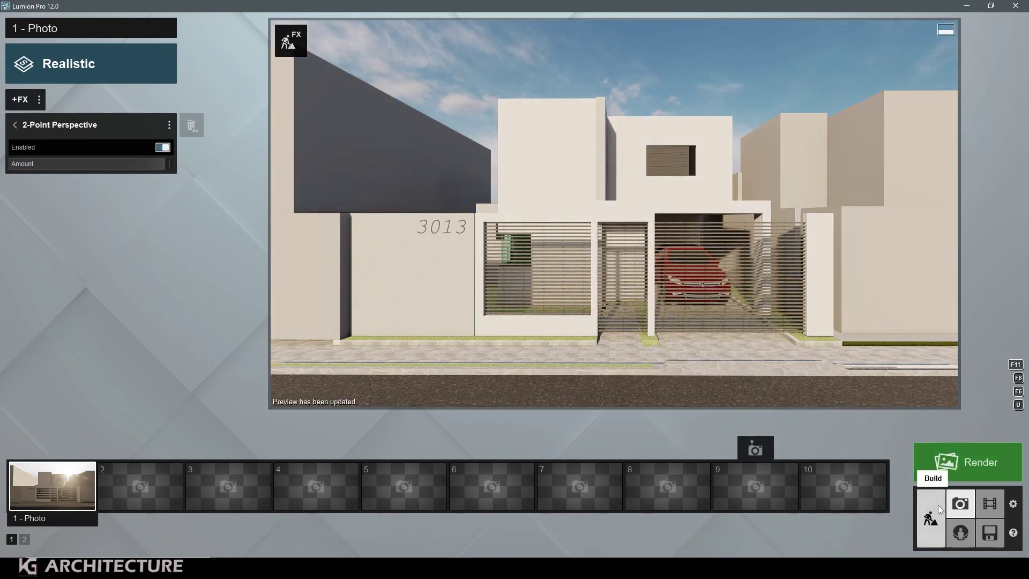
- Render the current shot at 1920x1080 and close the finished render
click(946, 464)
click(467, 428)
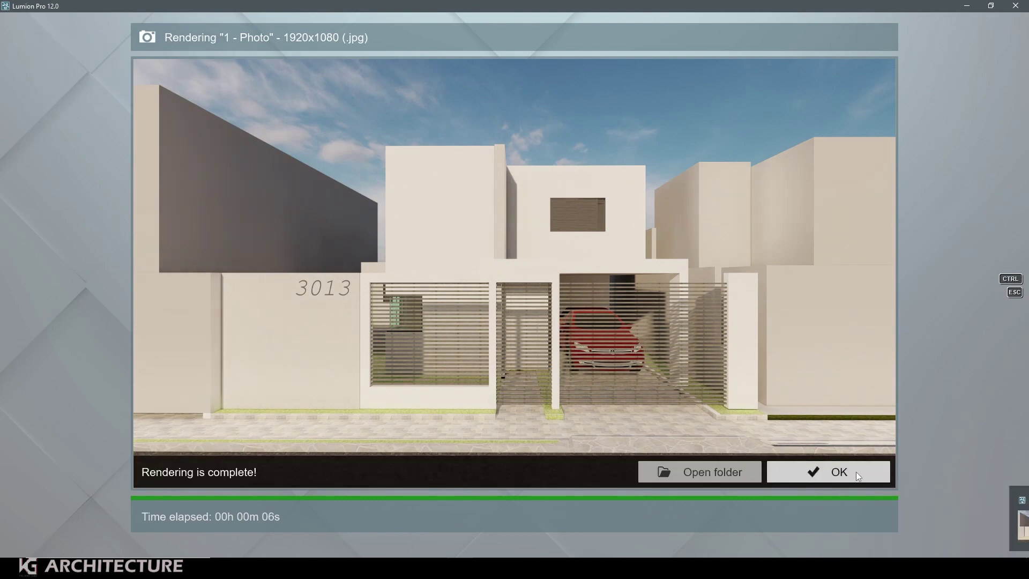
click(856, 472)
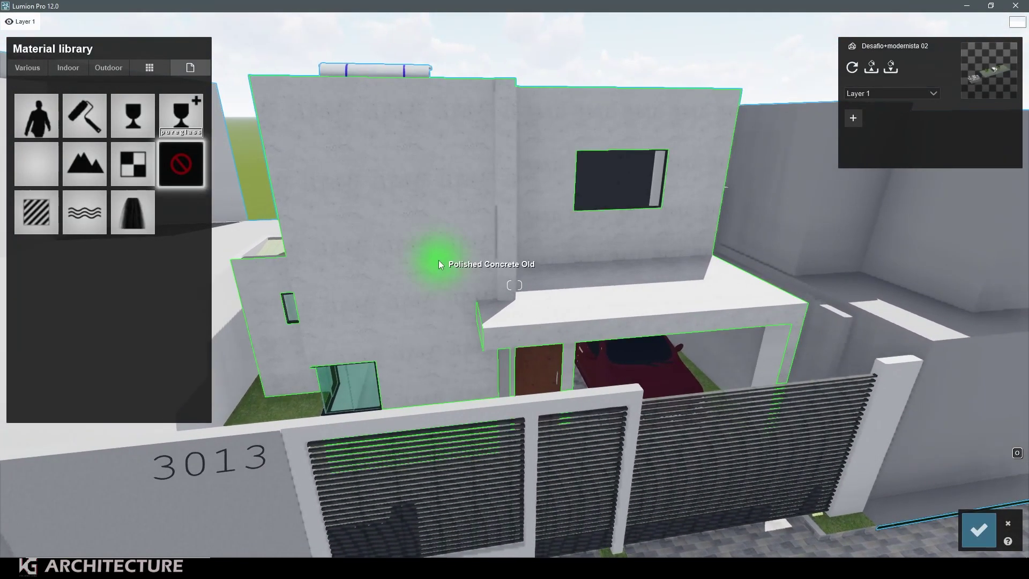
- Try Indoor plasters on the walls, settle on Polii Stucco 02 2k, and save
click(65, 67)
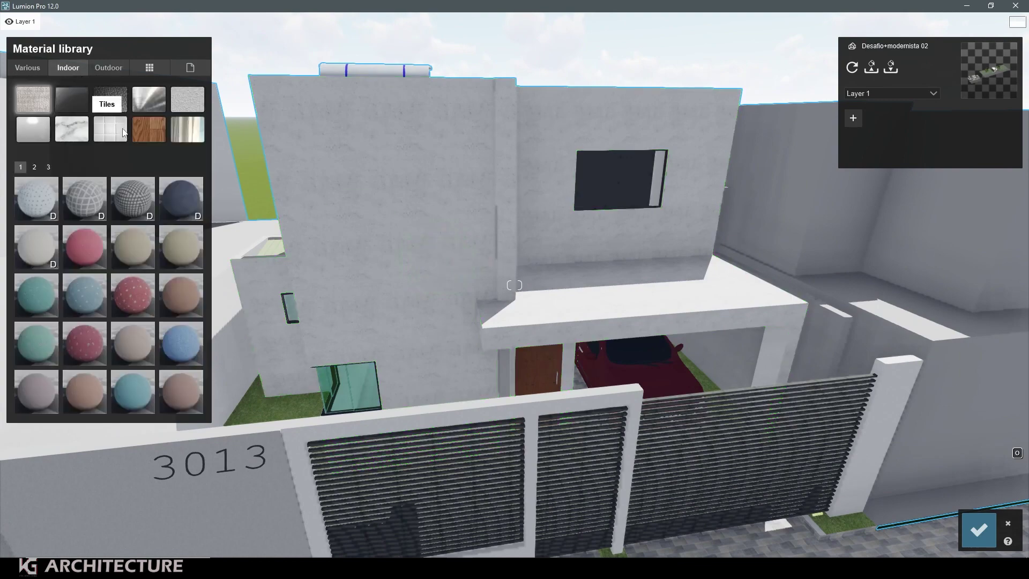
click(188, 100)
click(138, 300)
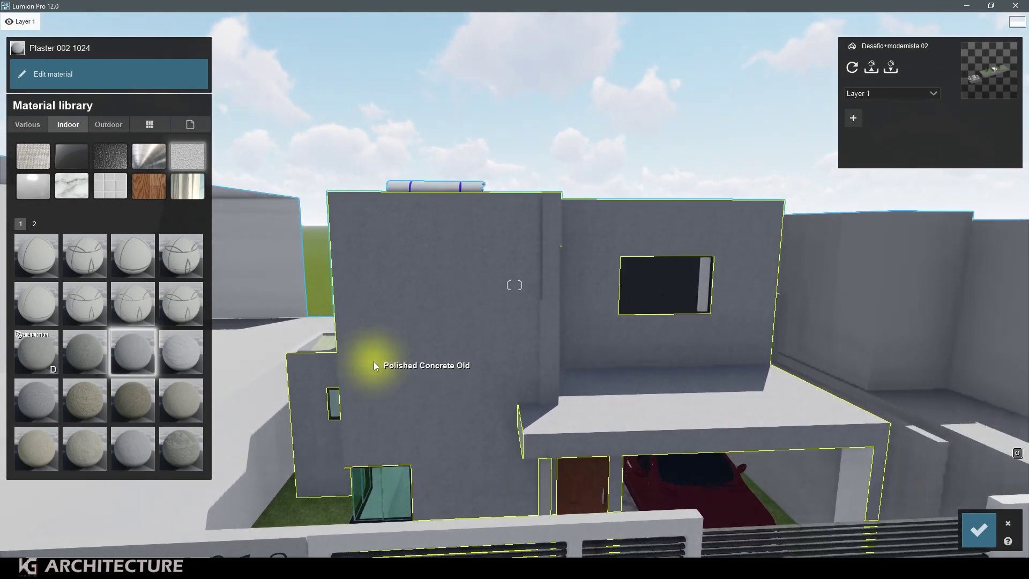
click(126, 445)
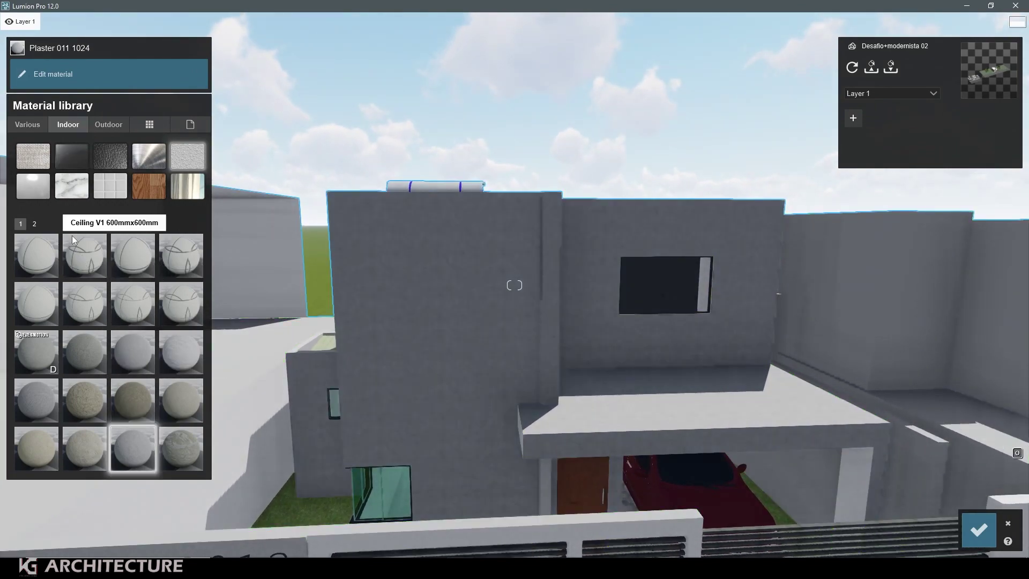
click(34, 224)
click(76, 351)
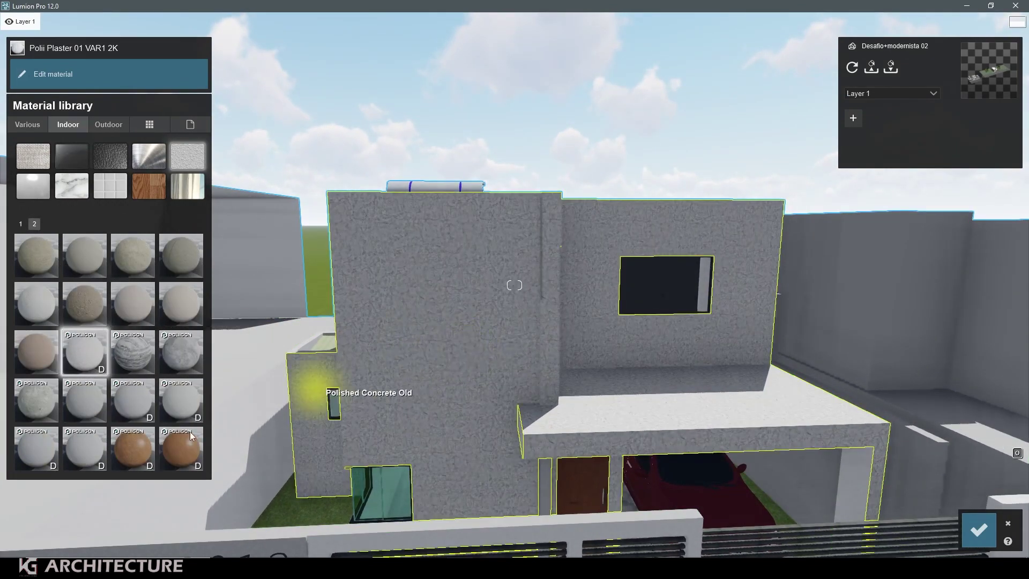
click(139, 412)
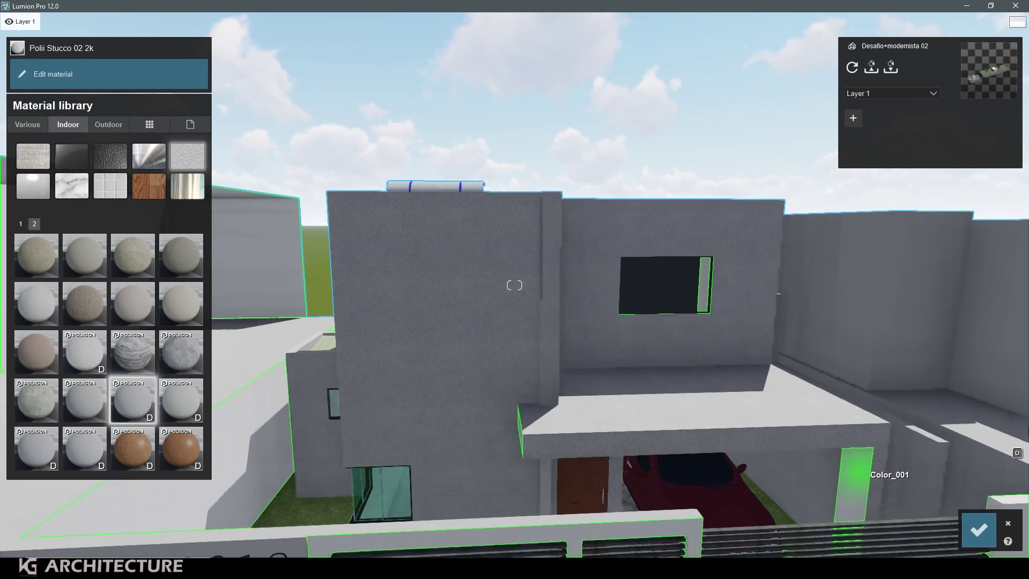
click(978, 530)
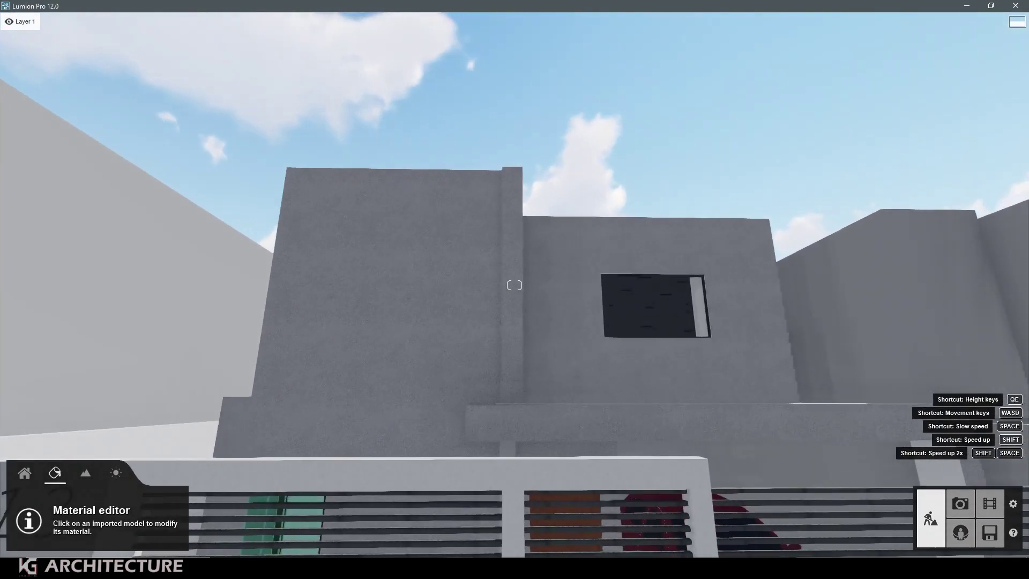
- Select the side window glass and open the material library for it
click(525, 322)
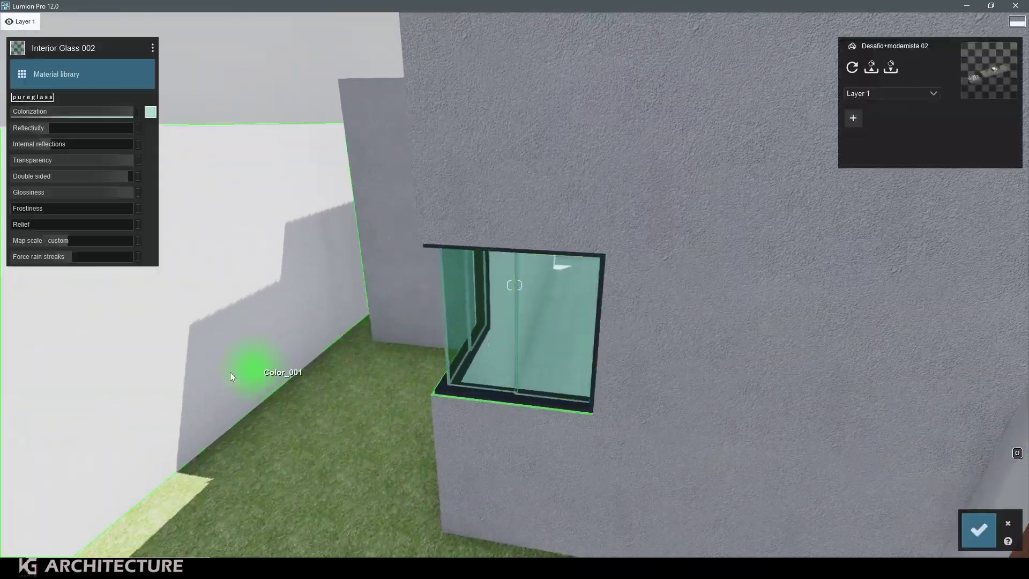
click(57, 74)
key(Escape)
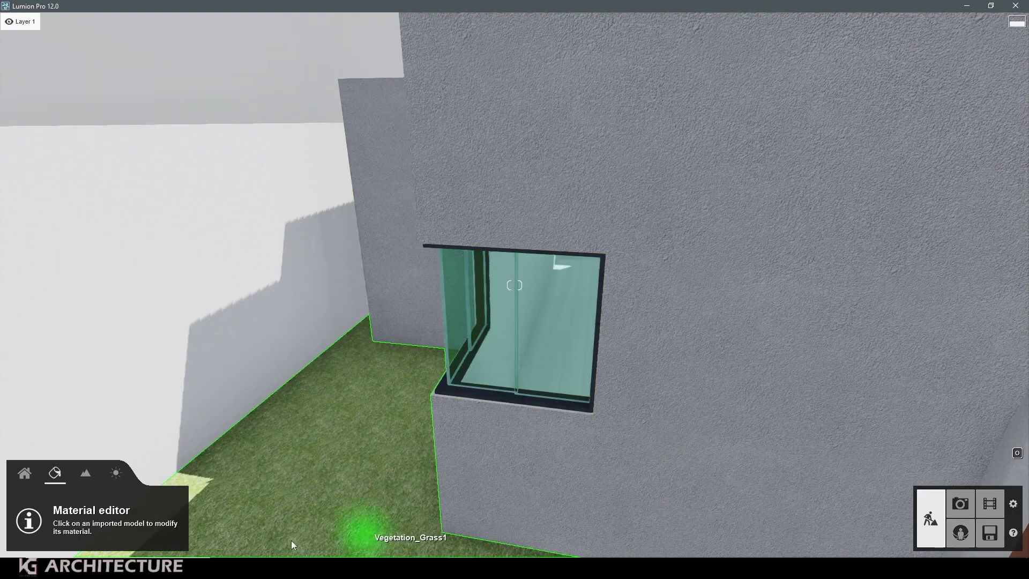
click(14, 478)
click(49, 479)
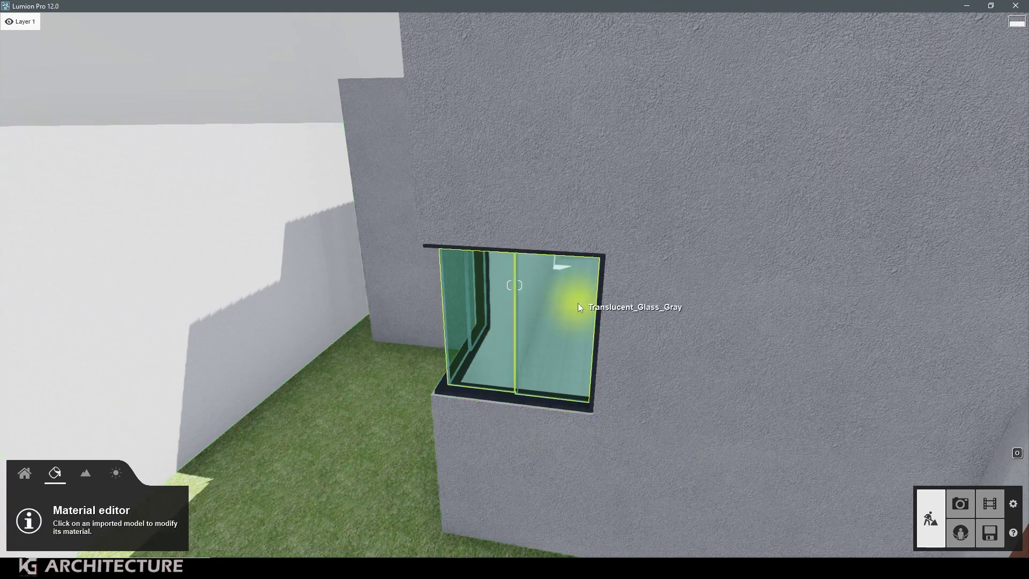
click(577, 304)
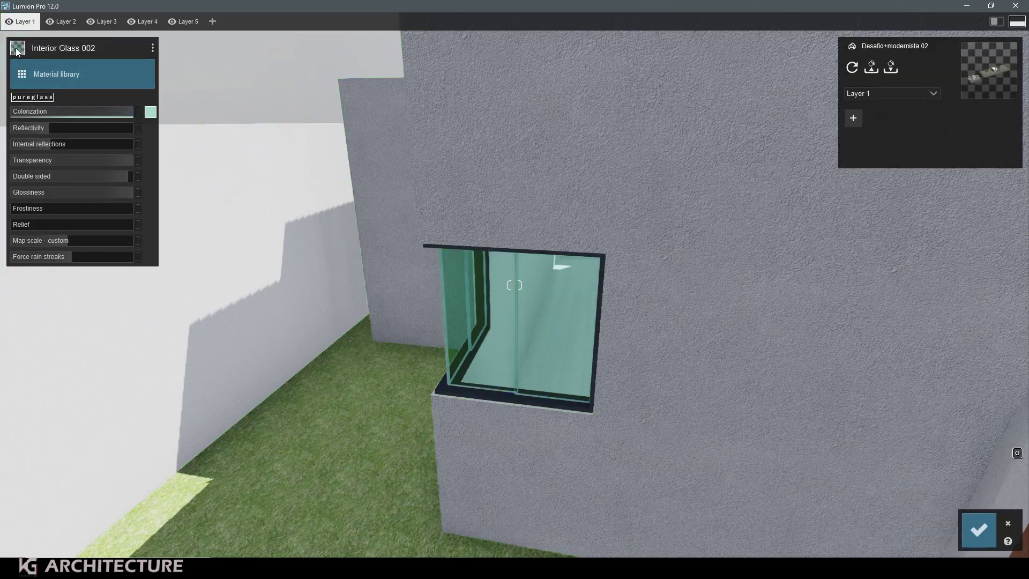
click(153, 49)
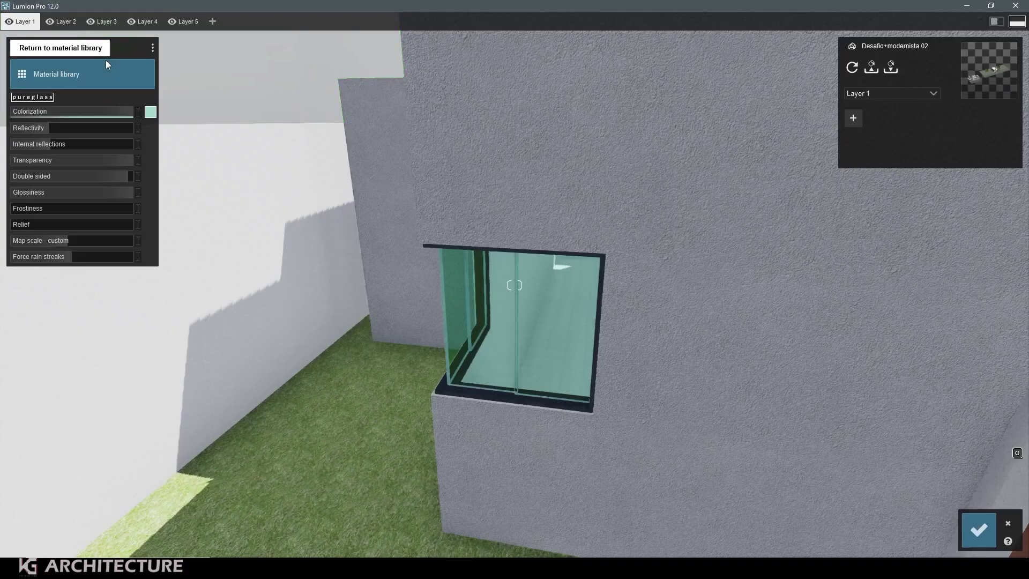
click(105, 64)
- Apply Interior Volume Glass 004 to the window with black colorization at 0.2
click(176, 302)
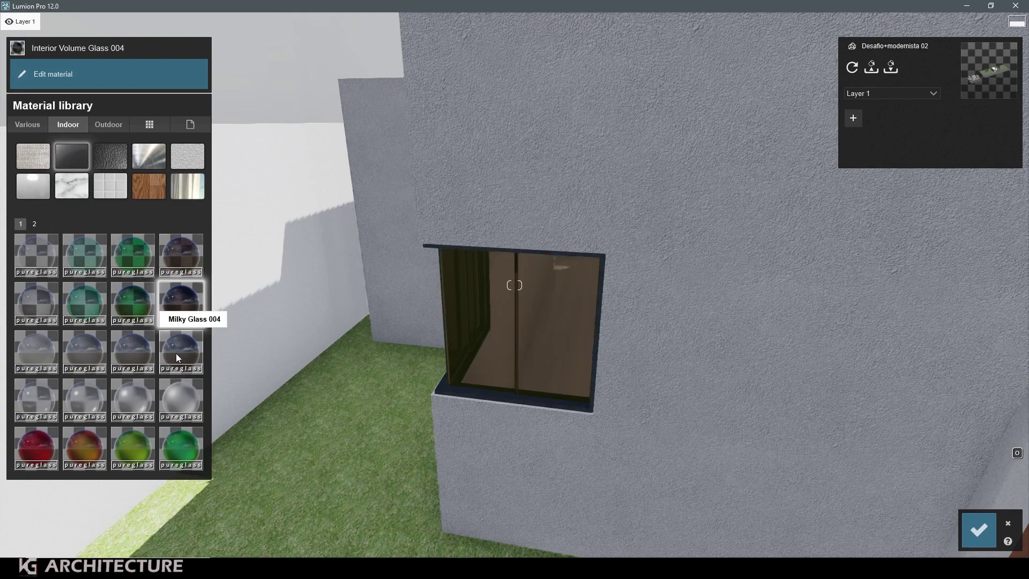
click(182, 360)
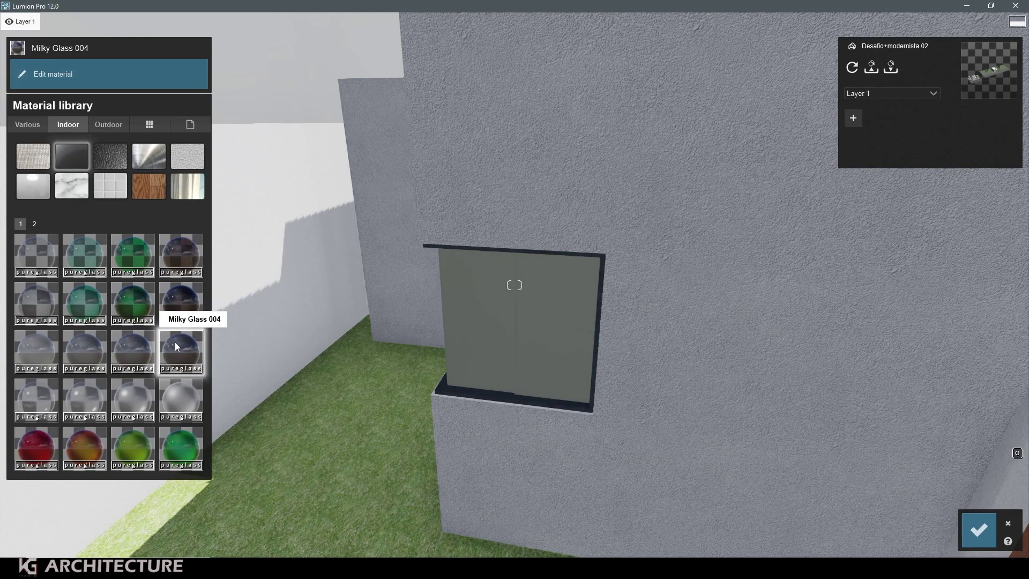
click(179, 298)
mouse_move(410, 308)
right_down()
mouse_move(409, 252)
mouse_move(374, 305)
right_up()
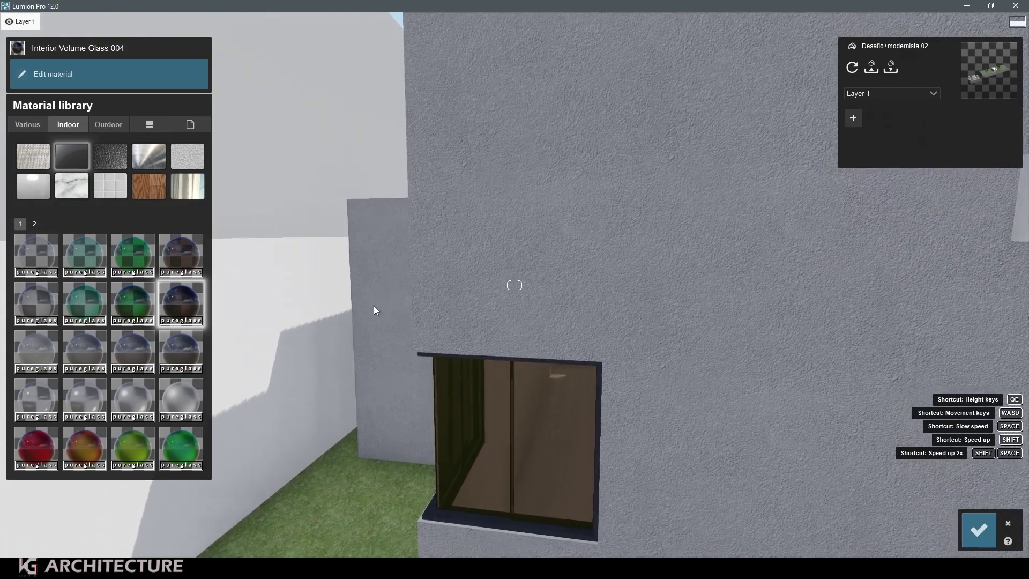
click(178, 303)
click(151, 112)
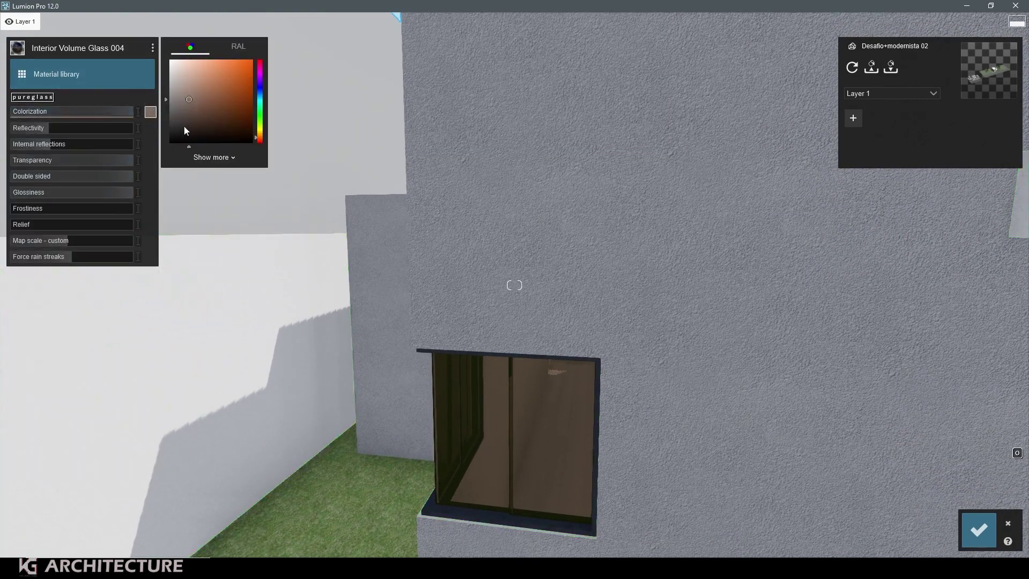
drag(185, 128, 170, 140)
mouse_move(107, 112)
mouse_down()
mouse_move(26, 112)
mouse_move(40, 114)
mouse_up()
- Fly to the upper front window and select its frame material
key(s)
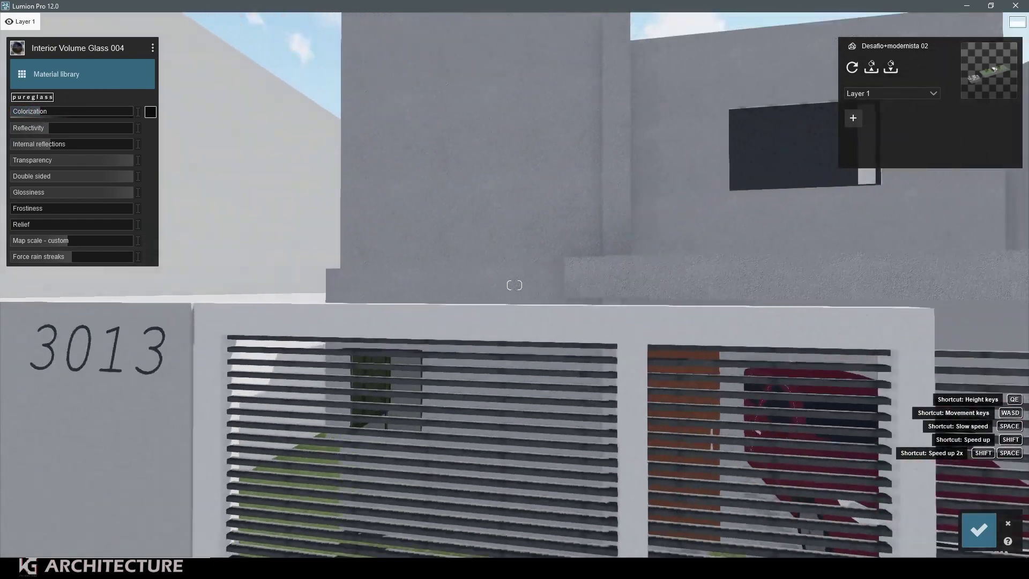
key(w)
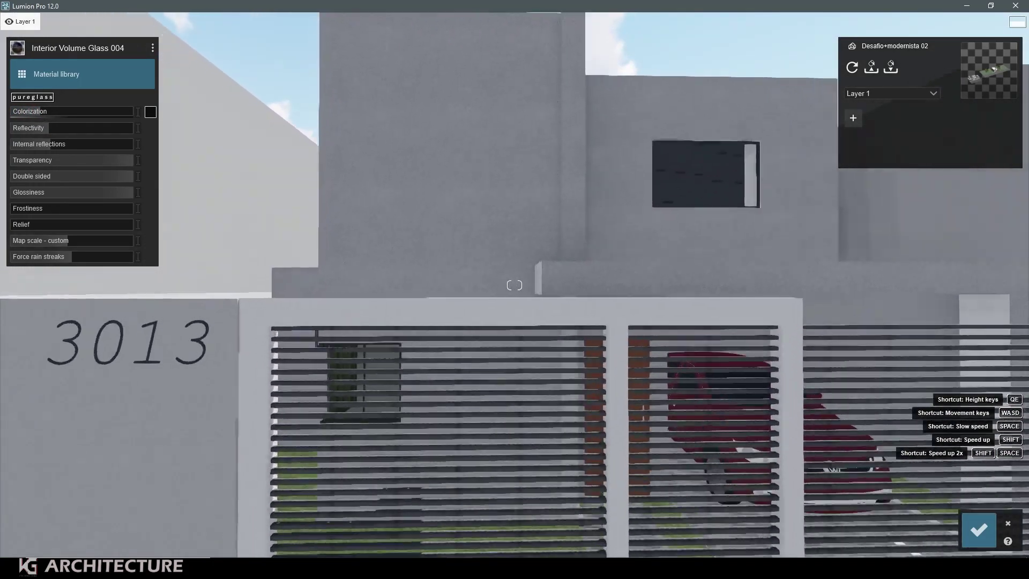
key(w)
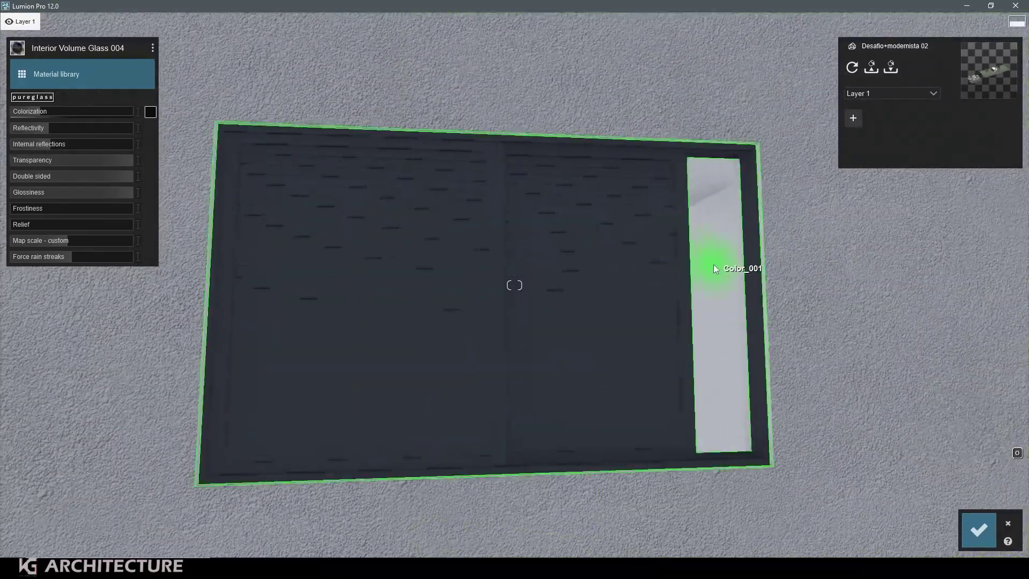
click(713, 264)
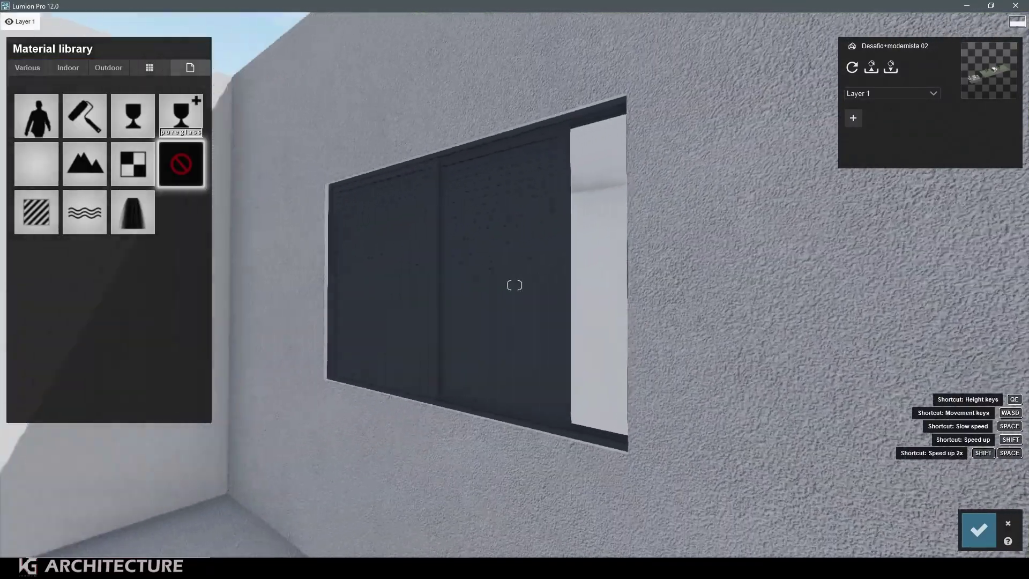
right_drag(712, 265, 673, 265)
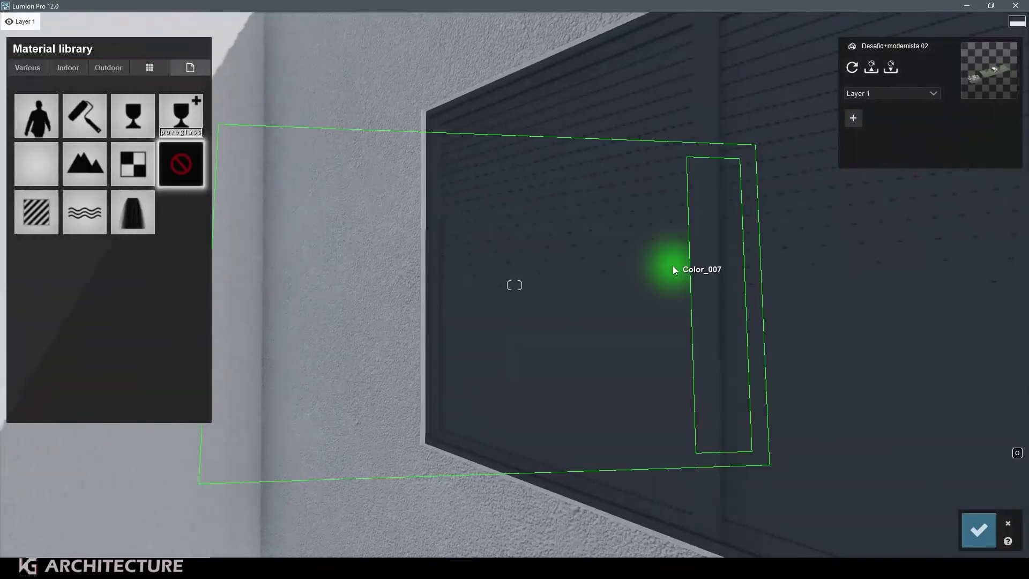
right_drag(751, 272, 487, 301)
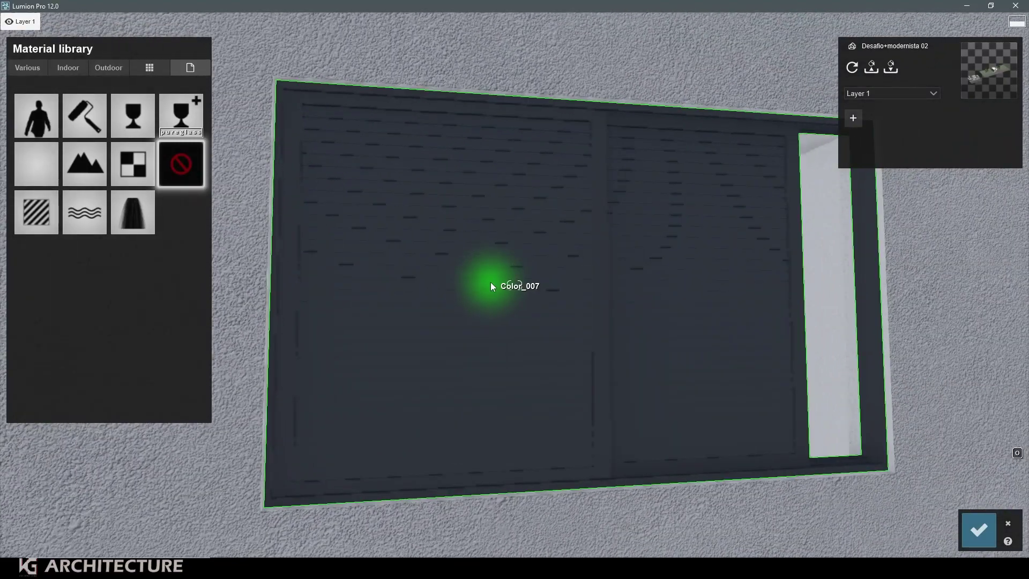
scroll(491, 282, down, 5)
scroll(491, 282, down, 3)
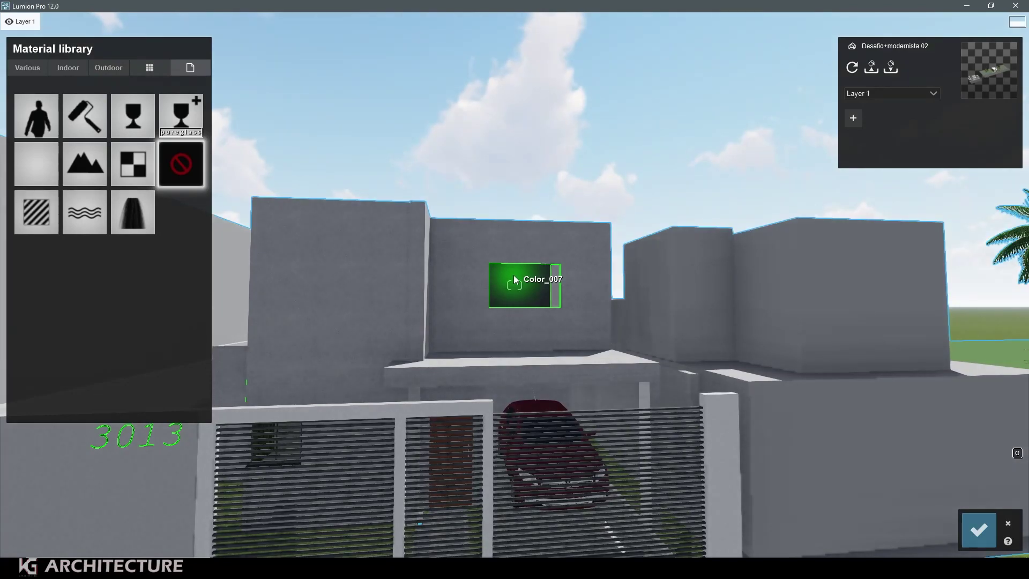
scroll(514, 274, up, 5)
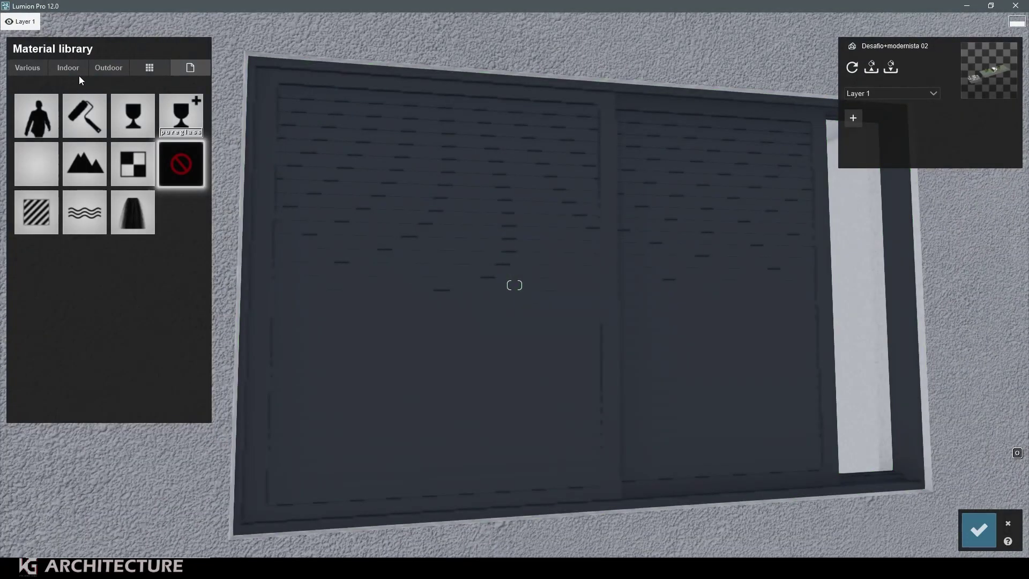
- Apply Indoor Metal Aluminium to the frame, tint it dark blue, and confirm
click(68, 68)
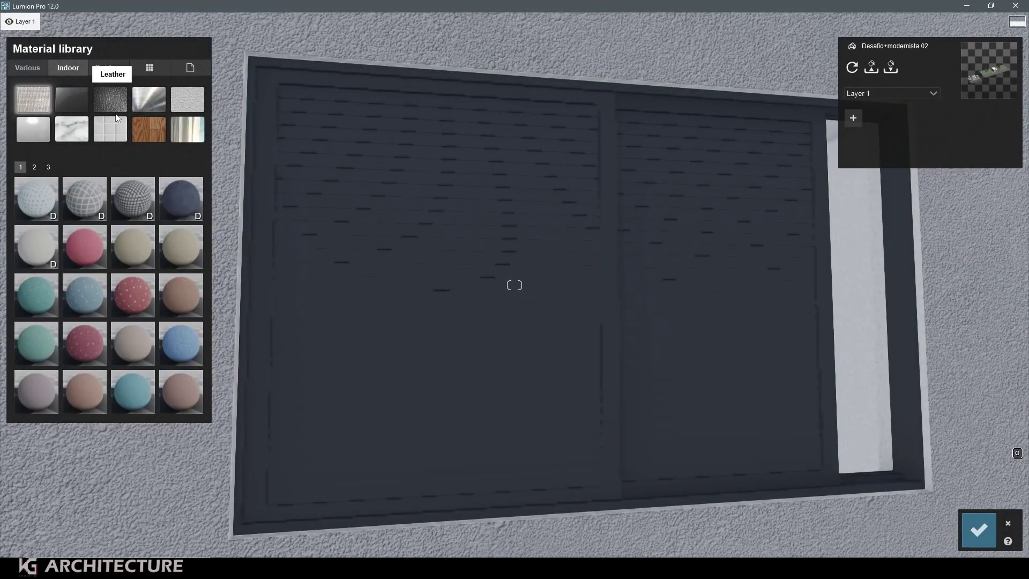
click(149, 101)
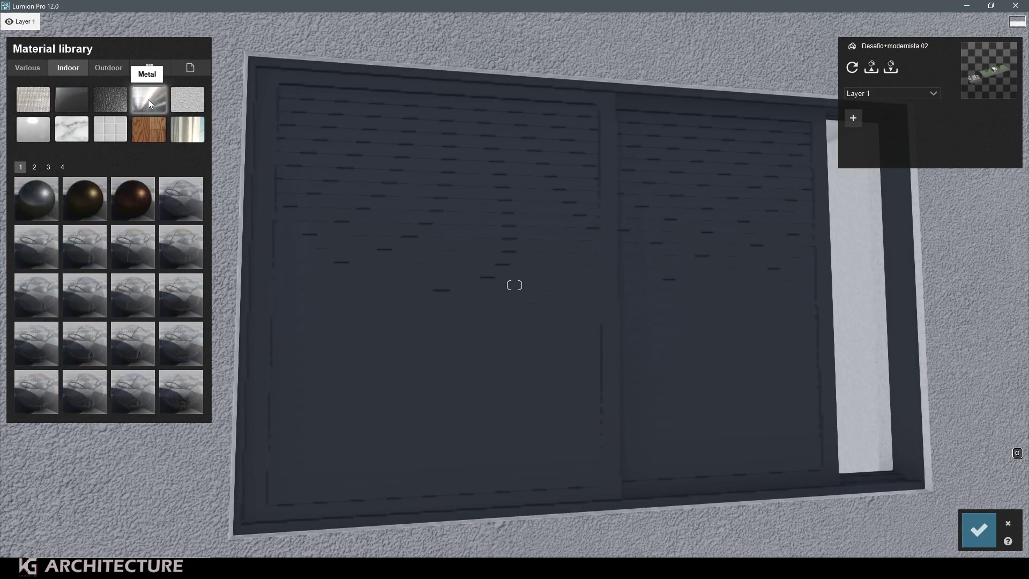
click(134, 205)
click(89, 256)
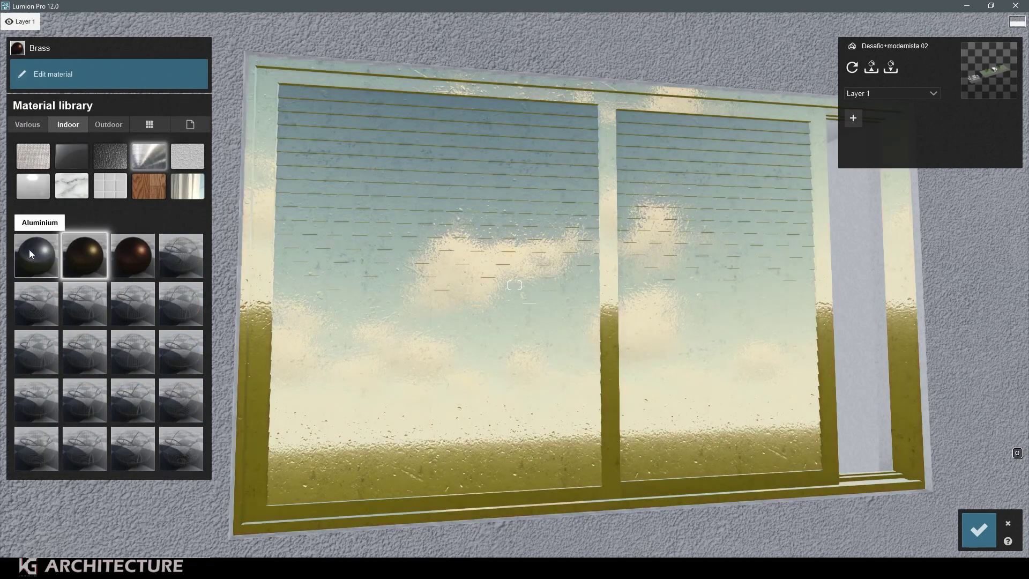
click(29, 251)
click(20, 249)
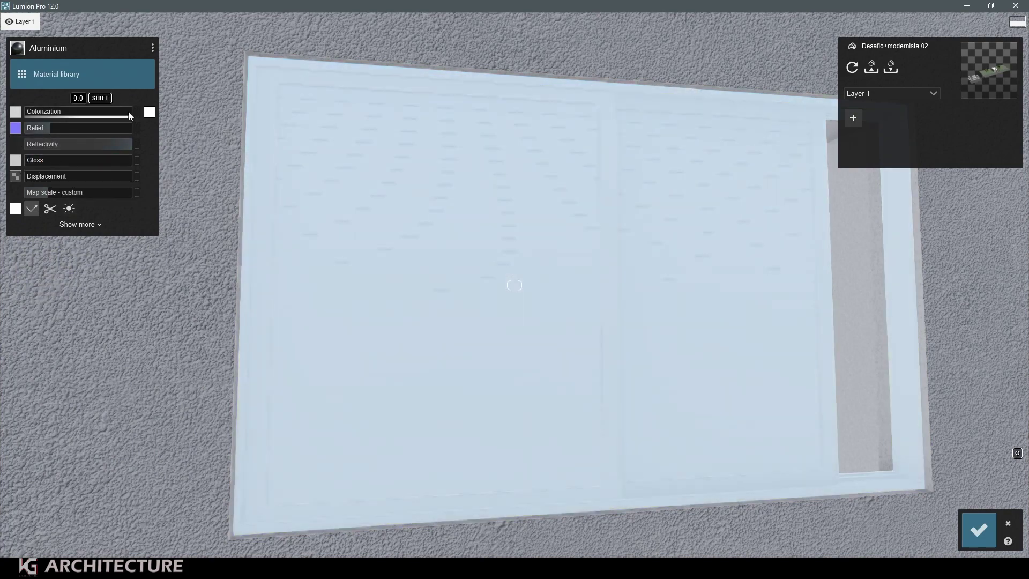
click(149, 111)
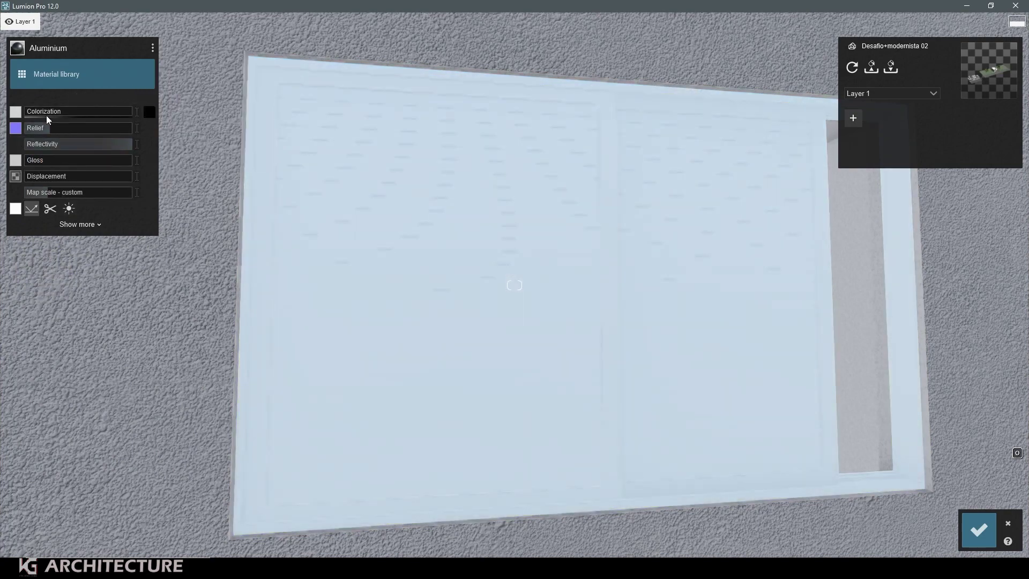
mouse_move(46, 115)
mouse_down()
mouse_move(86, 111)
mouse_move(75, 113)
mouse_move(67, 147)
mouse_up()
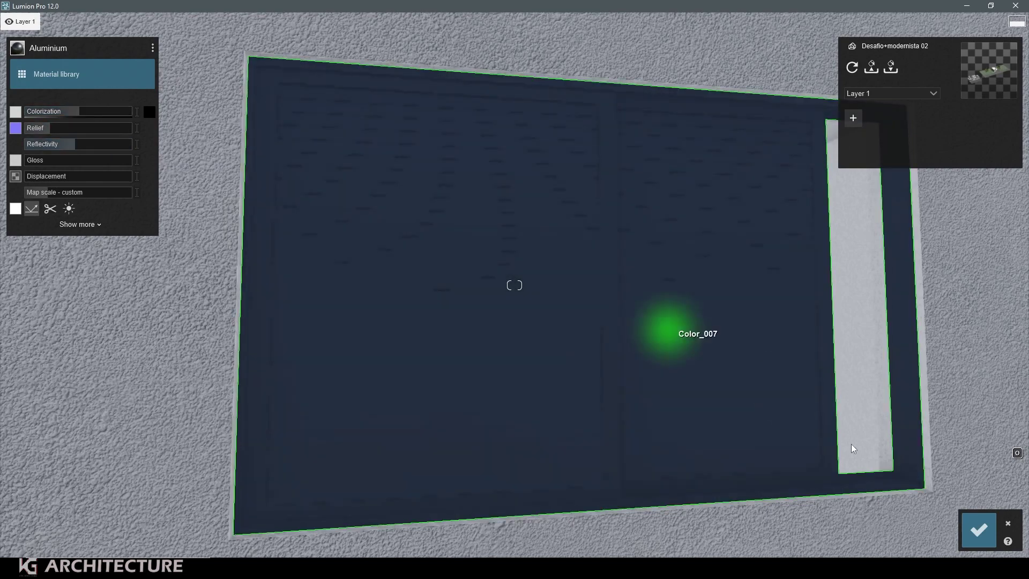
click(979, 530)
- Browse the Nature library, trying Almond Tree variants near the side yard
click(55, 508)
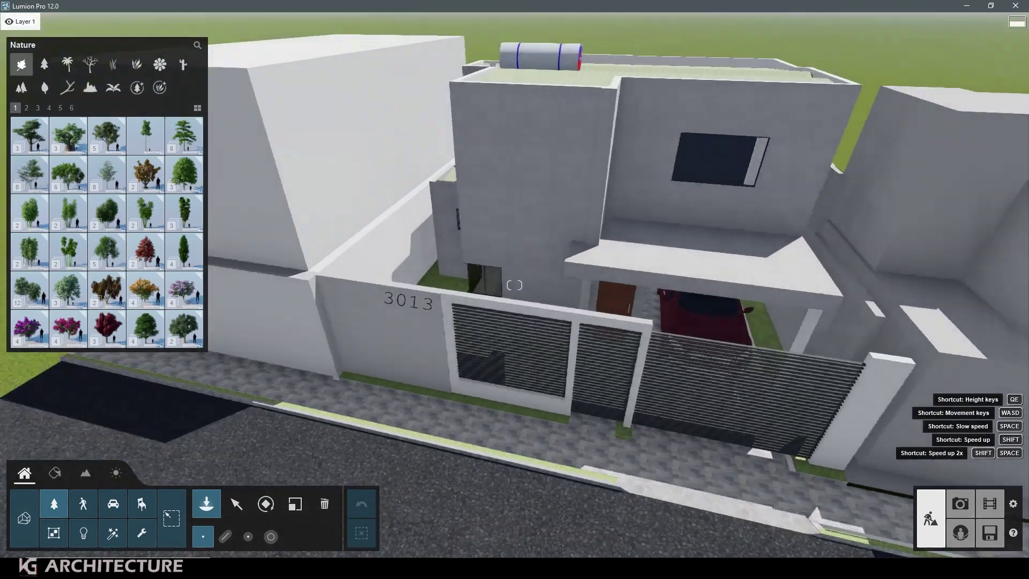
right_drag(514, 285, 514, 285)
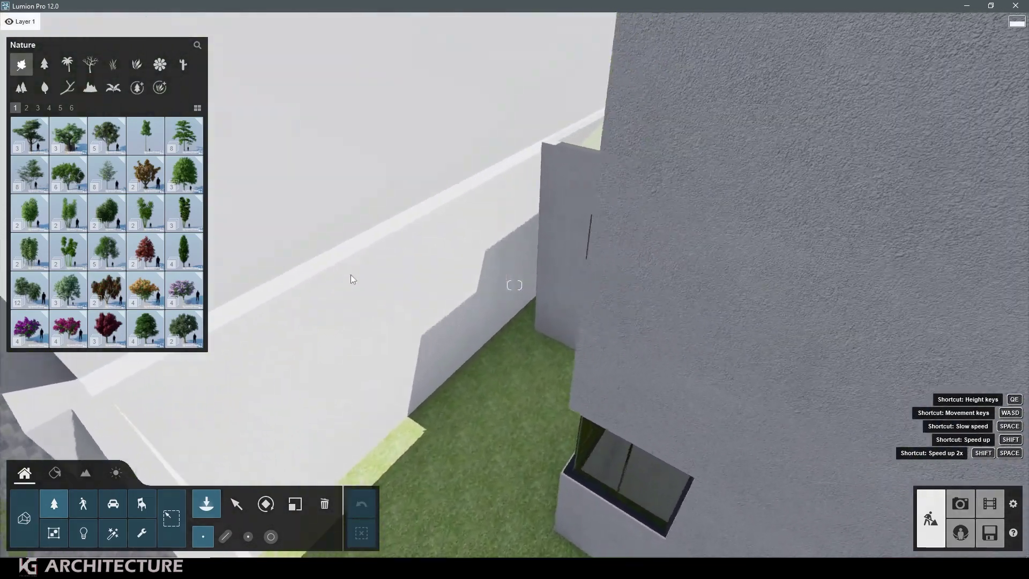
click(194, 147)
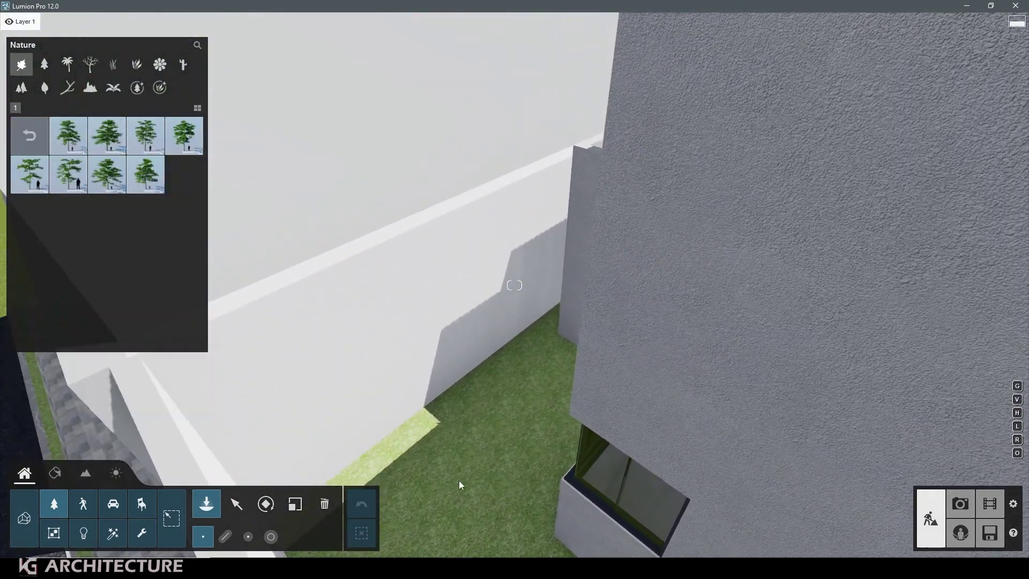
click(184, 136)
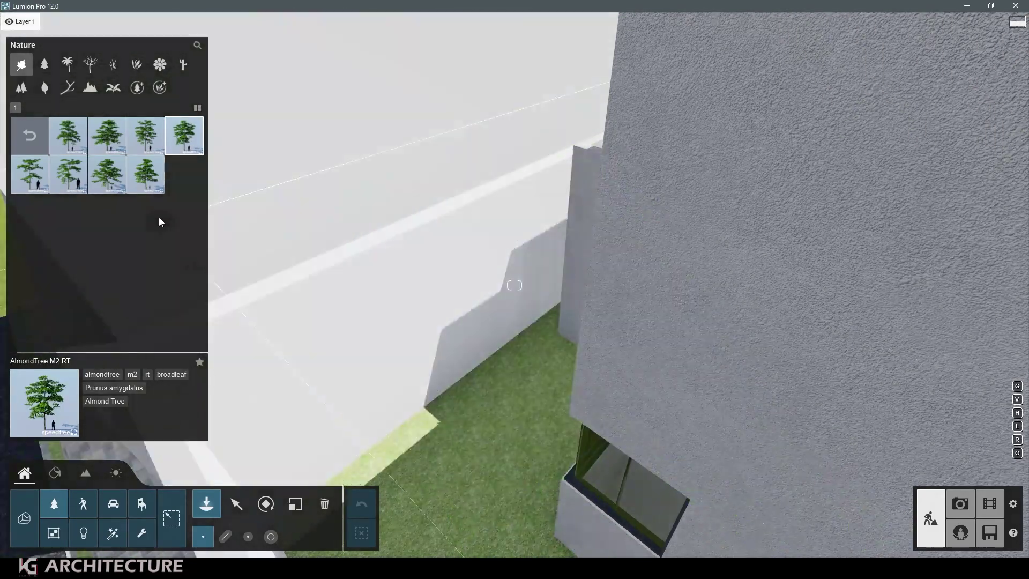
click(146, 174)
click(368, 435)
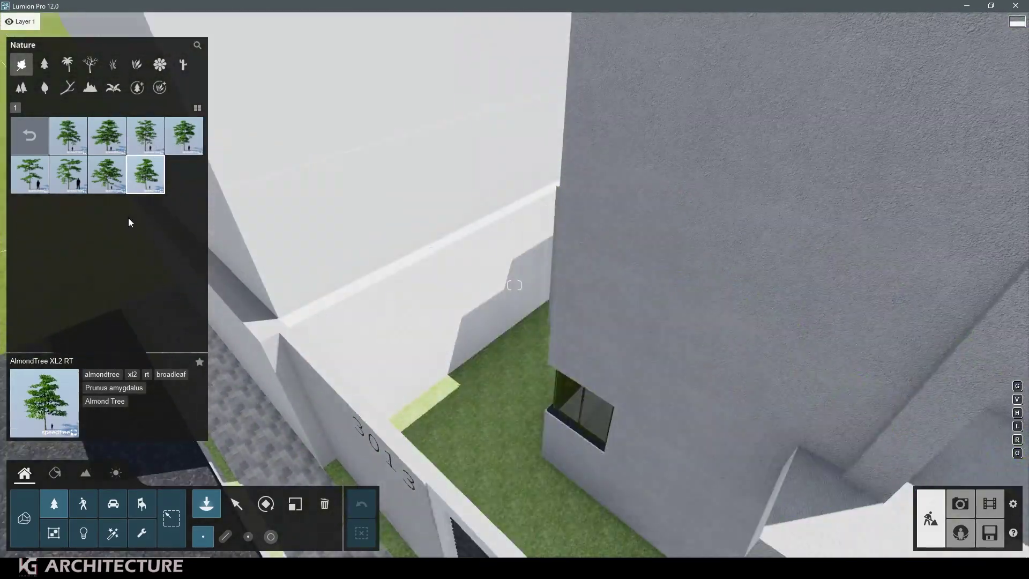
- Place a row of ferns along the planter bed at the foot of the 3013 wall
click(90, 64)
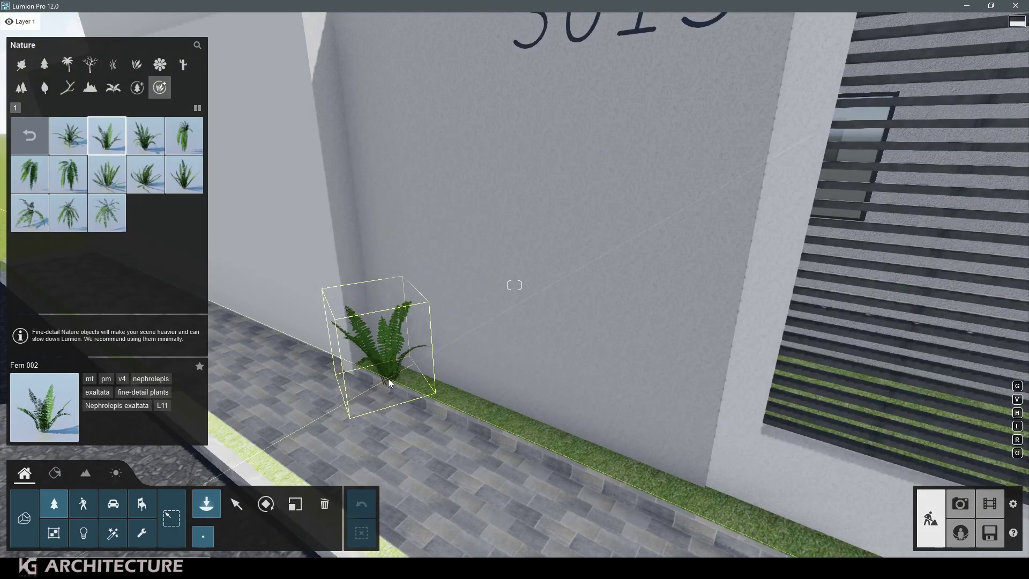
click(390, 383)
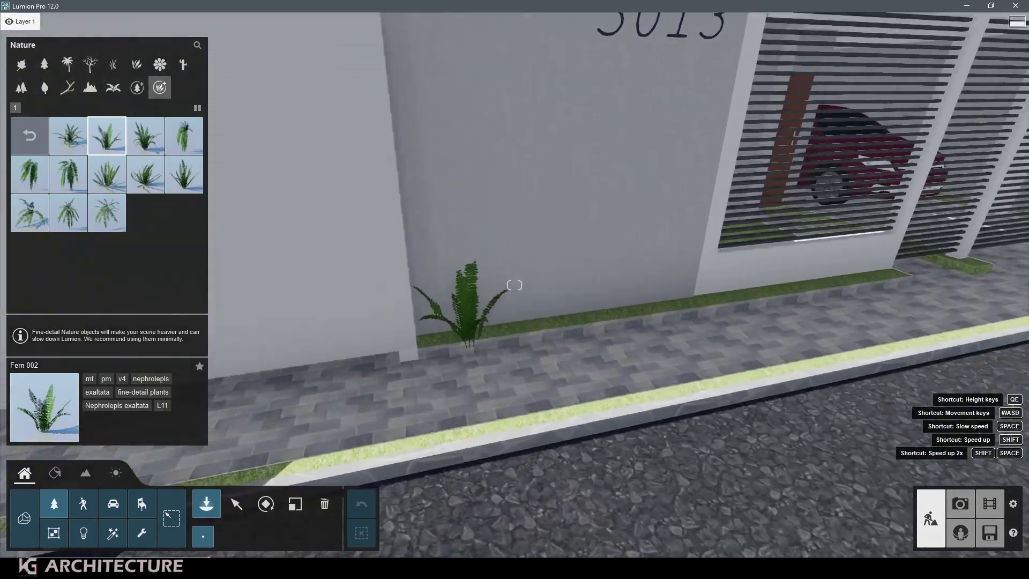
right_drag(514, 284, 130, 185)
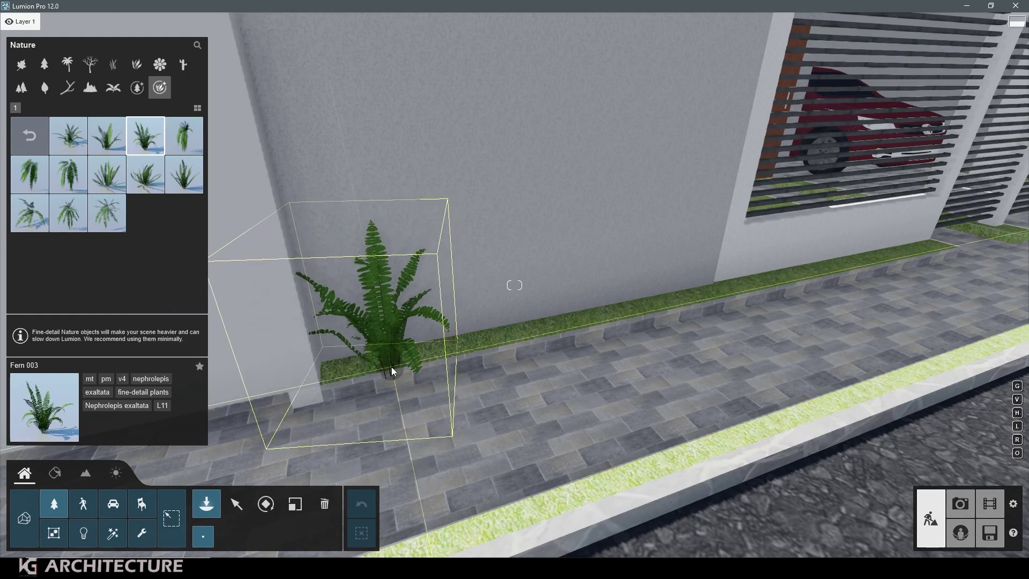
click(392, 370)
mouse_move(391, 370)
right_down()
mouse_move(321, 370)
mouse_move(306, 299)
right_up()
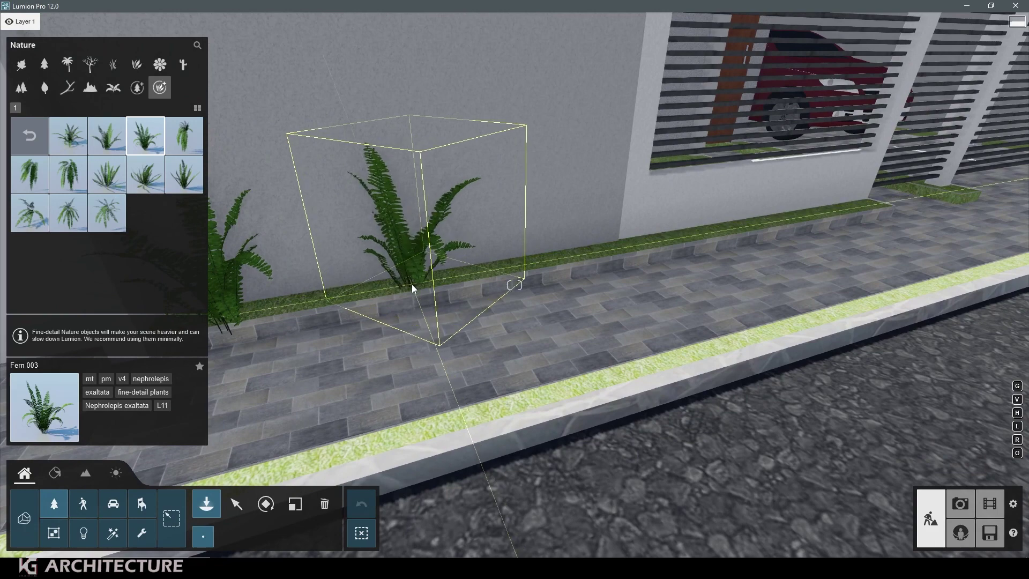
right_drag(423, 284, 521, 354)
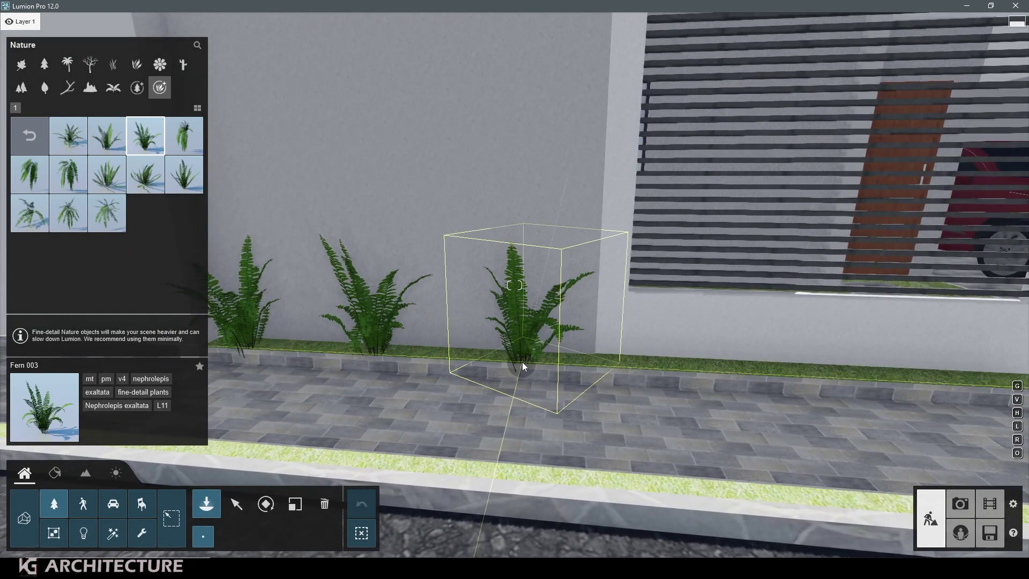
mouse_move(524, 365)
right_down()
mouse_move(505, 343)
mouse_move(396, 345)
mouse_move(421, 359)
right_up()
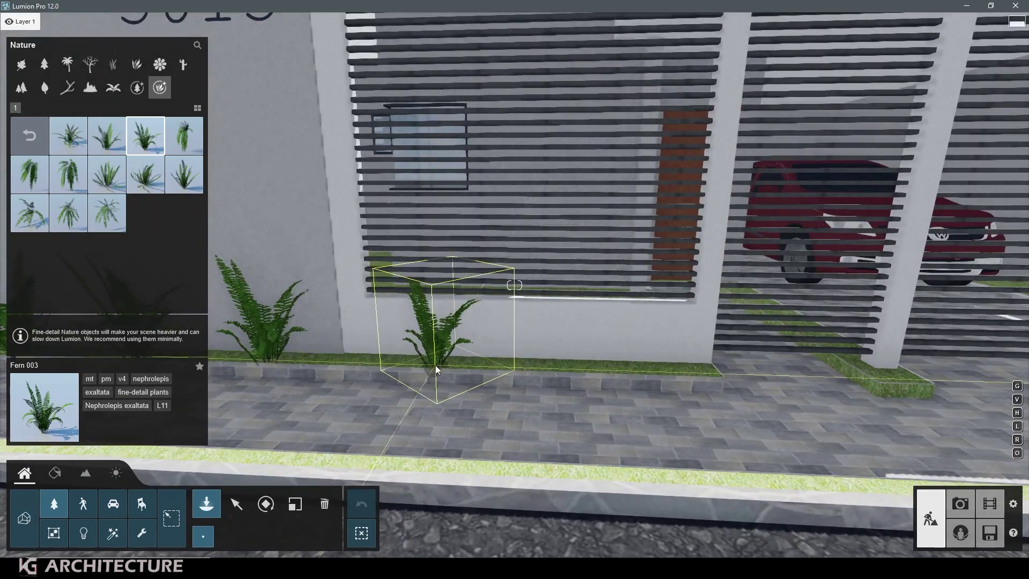
click(438, 370)
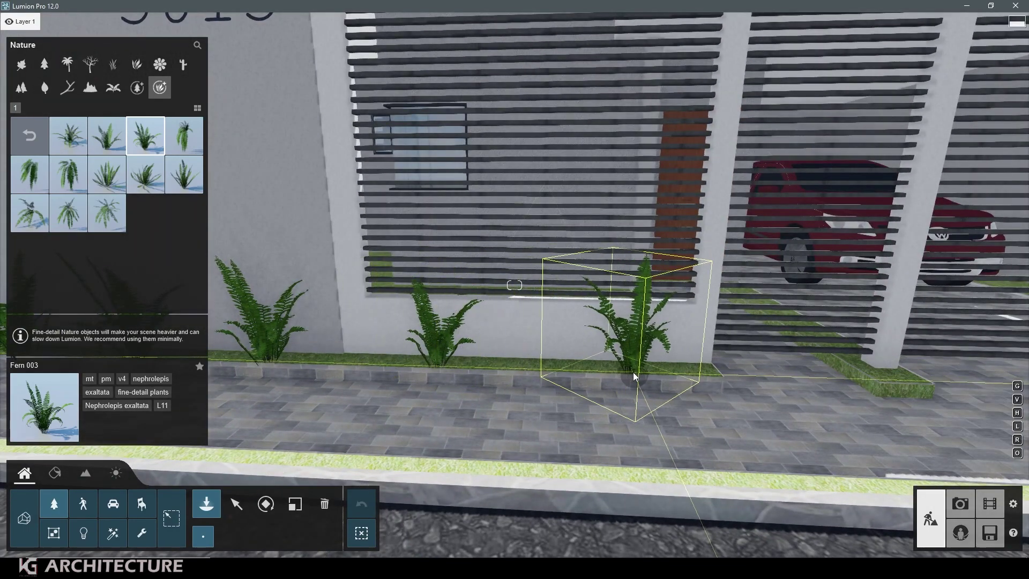
right_drag(633, 375, 659, 359)
- Use Move to nudge the ferns sideways so they sit evenly along the planter
key(s)
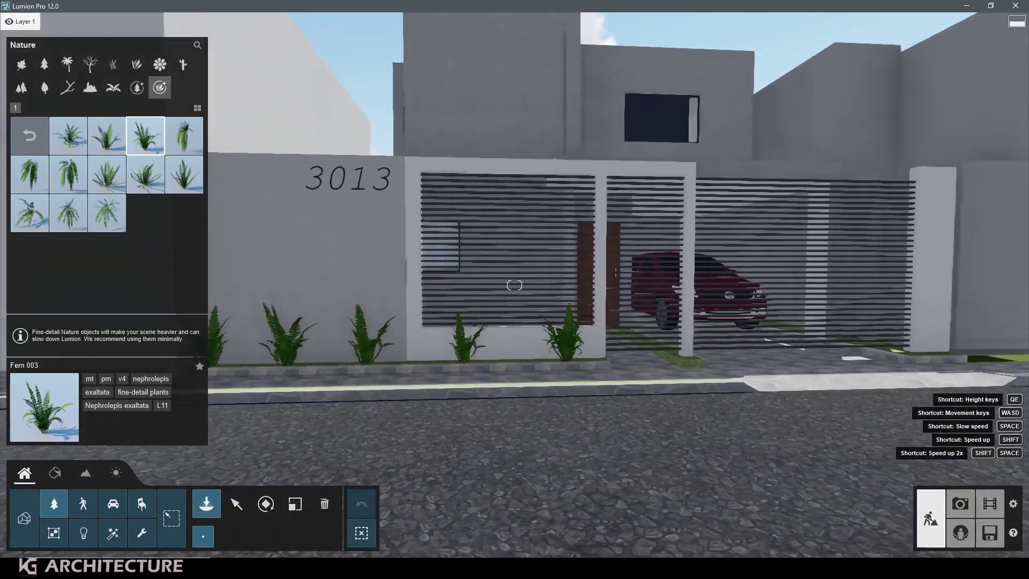
key(w)
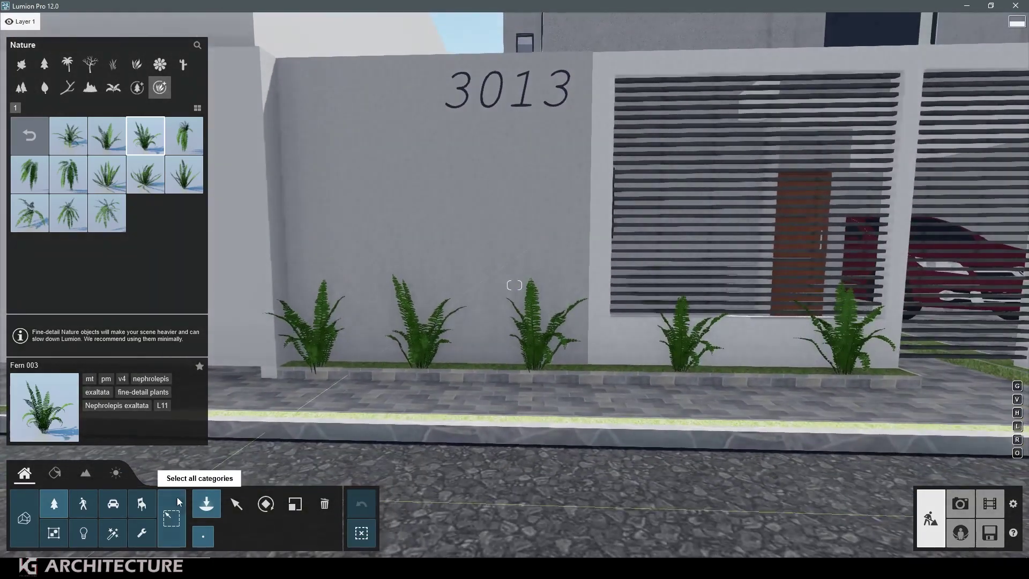
click(245, 508)
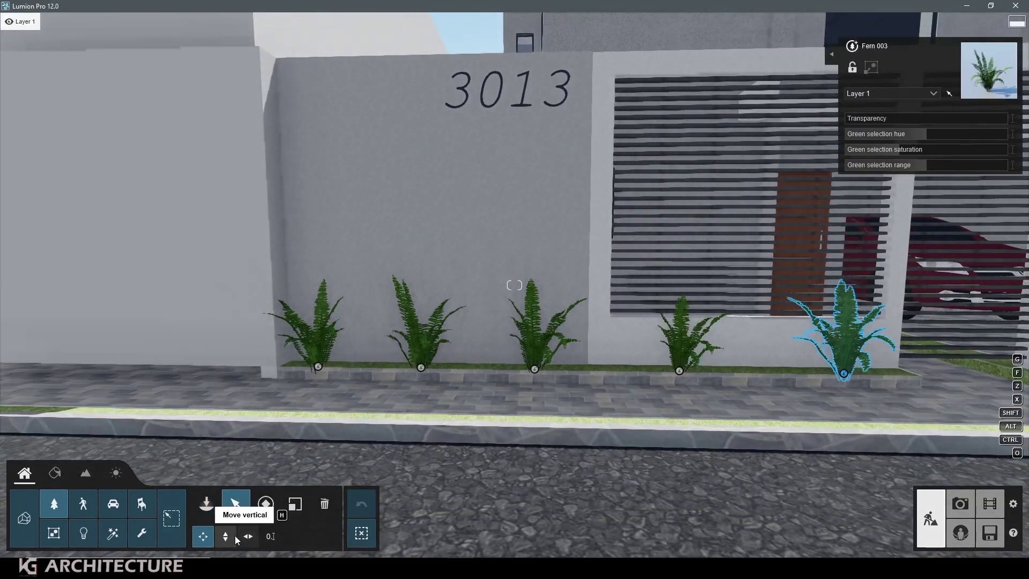
click(421, 369)
click(429, 372)
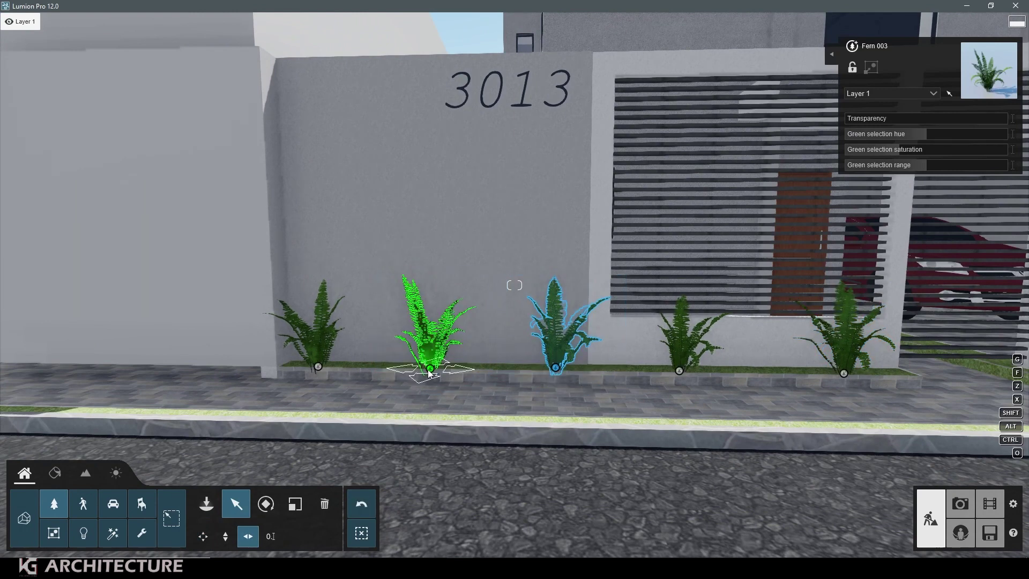
drag(429, 372, 436, 368)
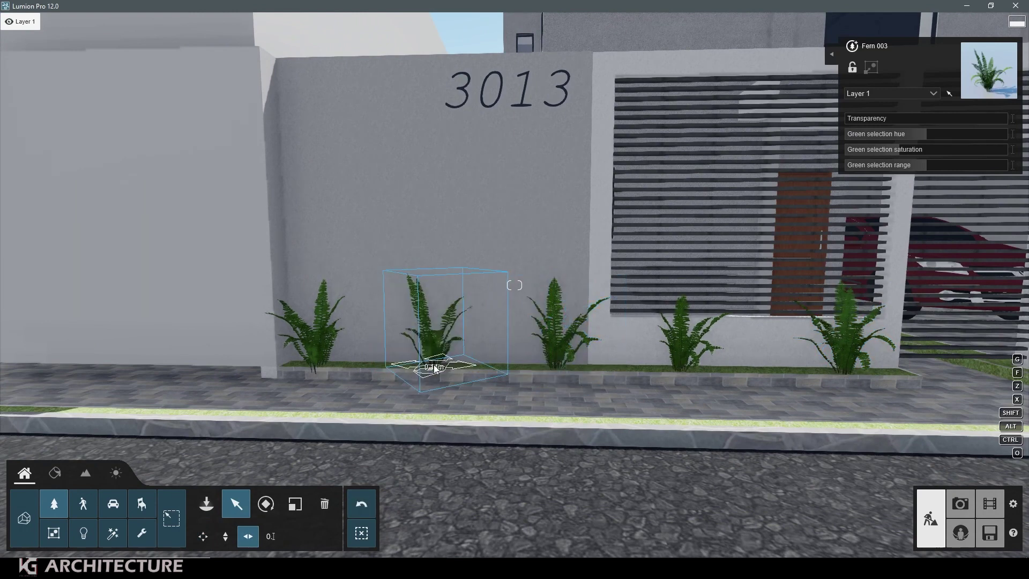
click(319, 366)
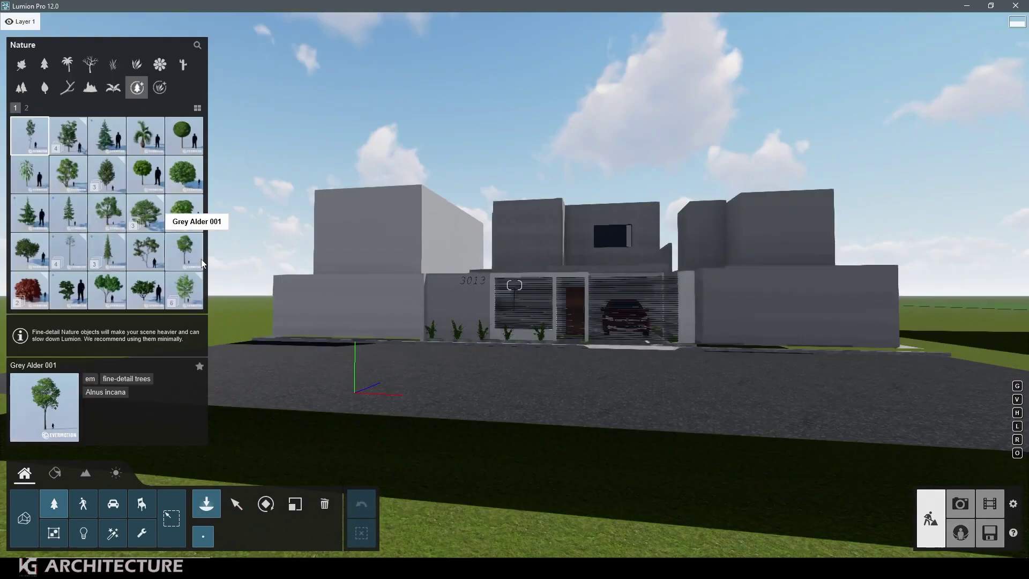
- Place a Grey Alder 001 tree in the yard behind the 3013 wall
click(183, 250)
scroll(472, 321, down, 5)
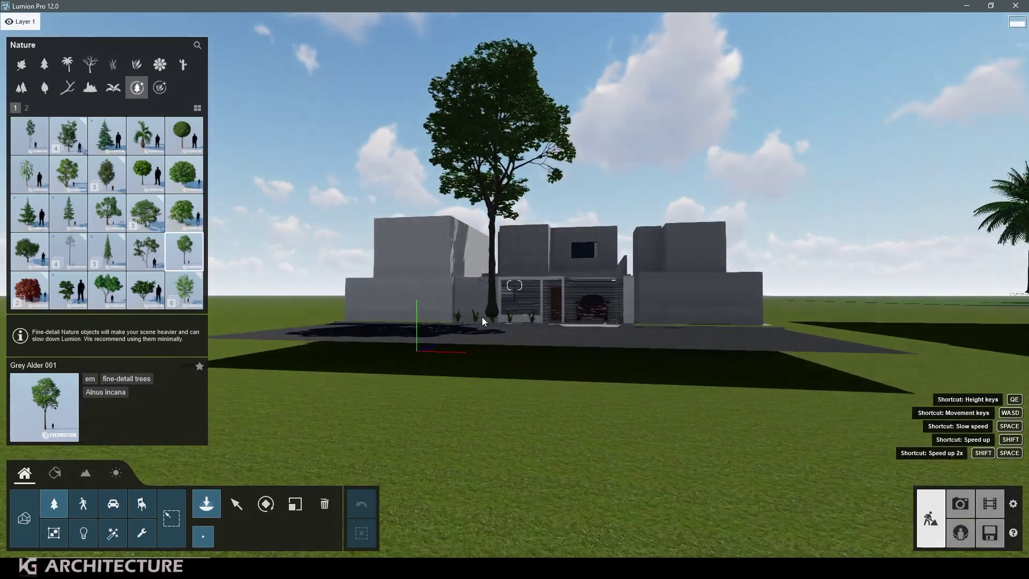
scroll(482, 321, up, 5)
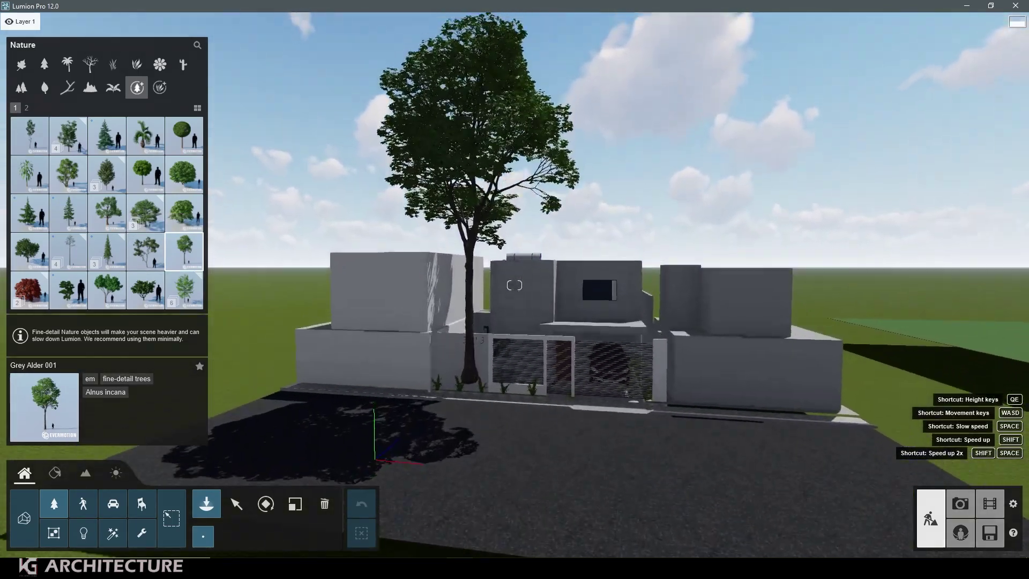
right_drag(356, 428, 416, 487)
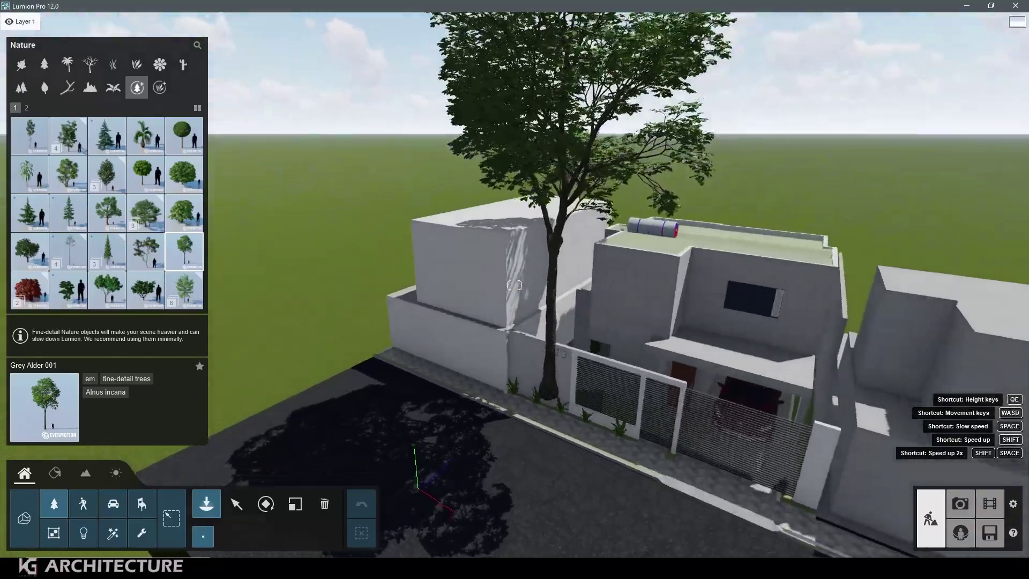
right_drag(514, 285, 515, 286)
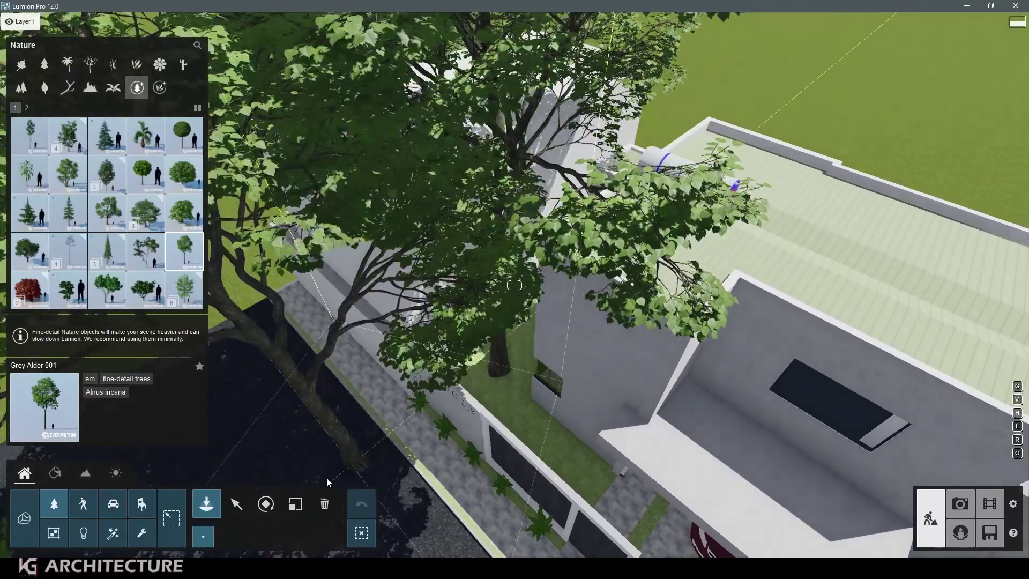
- Rotate and resize the Grey Alder tree to suit the yard
click(295, 504)
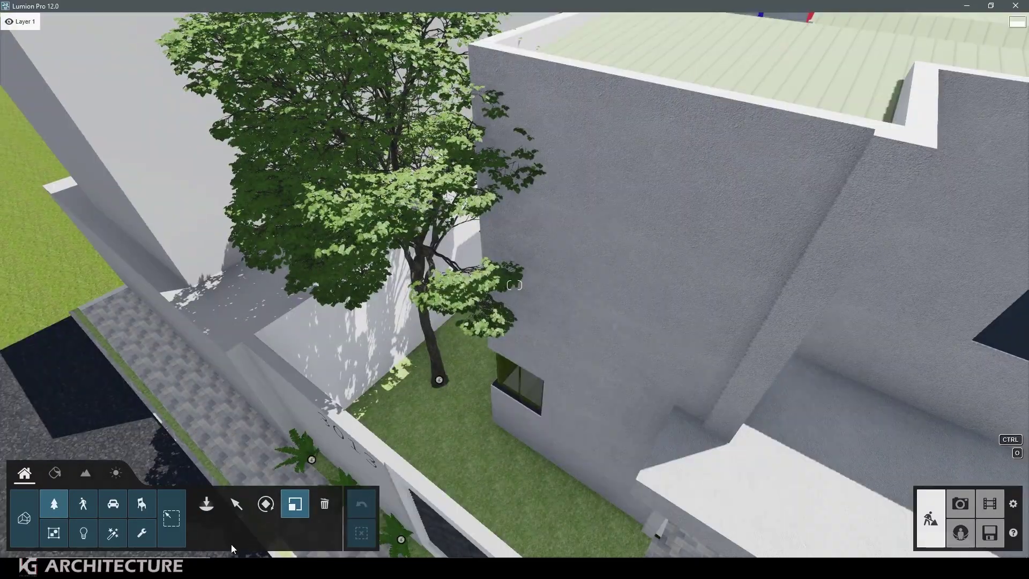
mouse_move(438, 380)
mouse_down()
mouse_move(414, 394)
mouse_move(478, 344)
mouse_move(433, 399)
mouse_move(445, 383)
mouse_up()
click(284, 508)
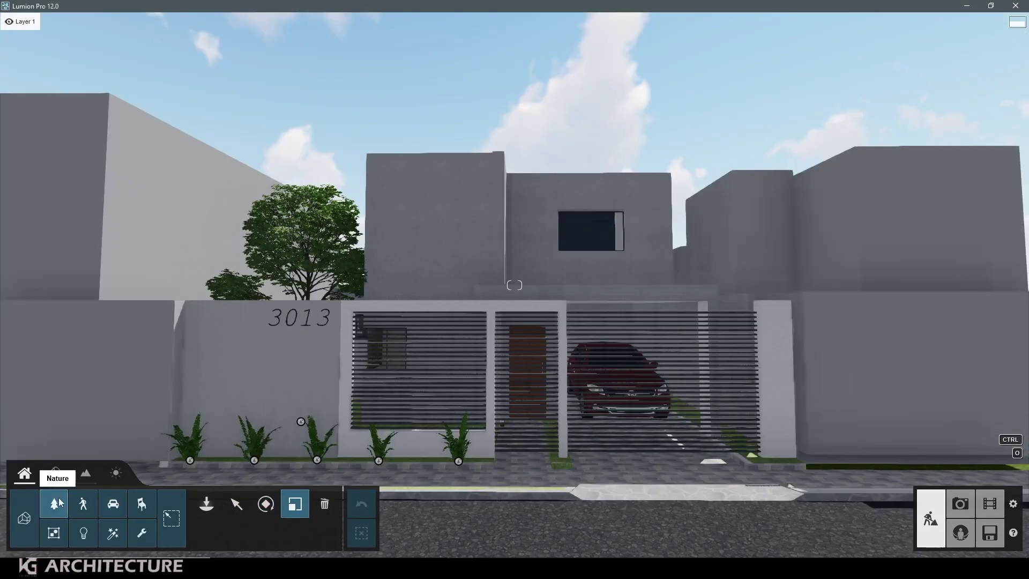
click(58, 498)
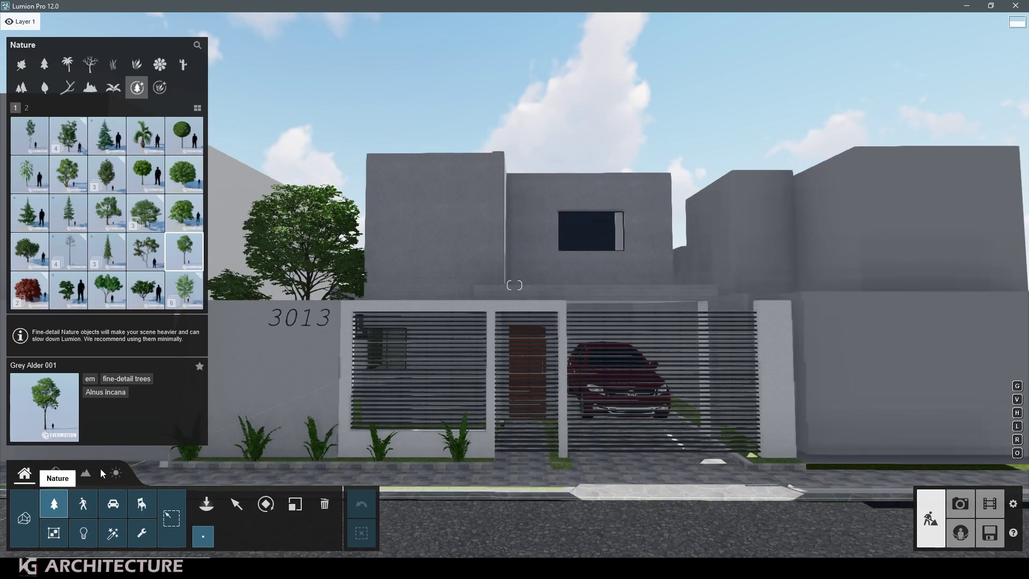
- Pick Birch 001 from the Nature trees and place it beside the garage gate
click(76, 230)
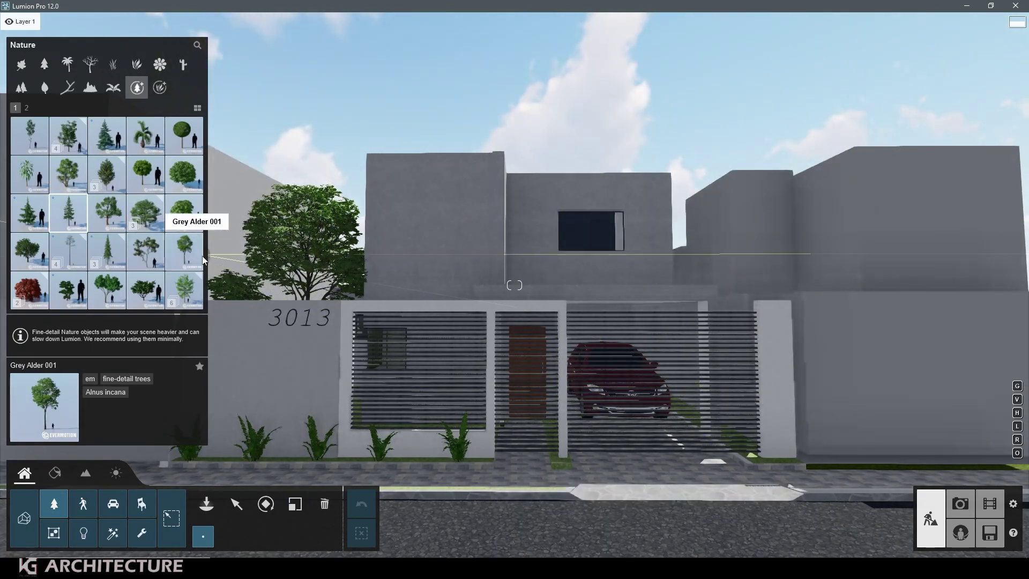
click(201, 259)
scroll(697, 407, down, 5)
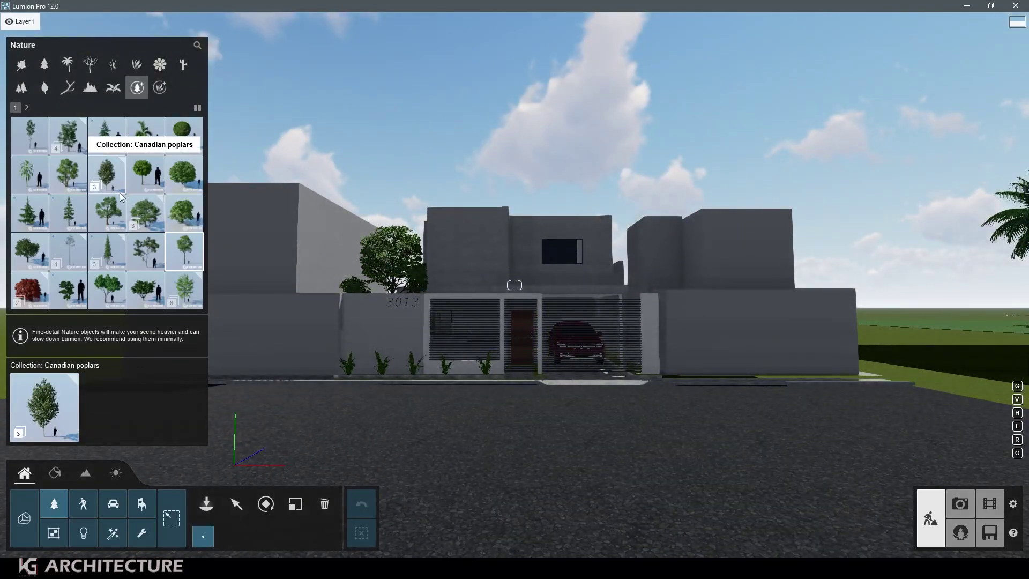
click(24, 130)
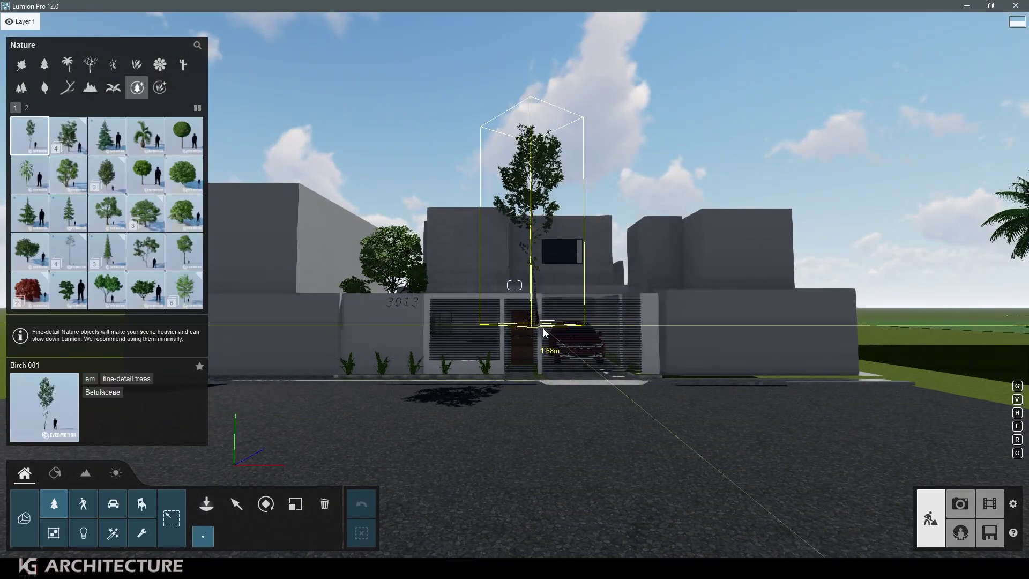
click(528, 375)
- Reframe the view on the new birch, rotate it, and switch to Scale to shrink it
right_drag(528, 376, 536, 369)
key(q)
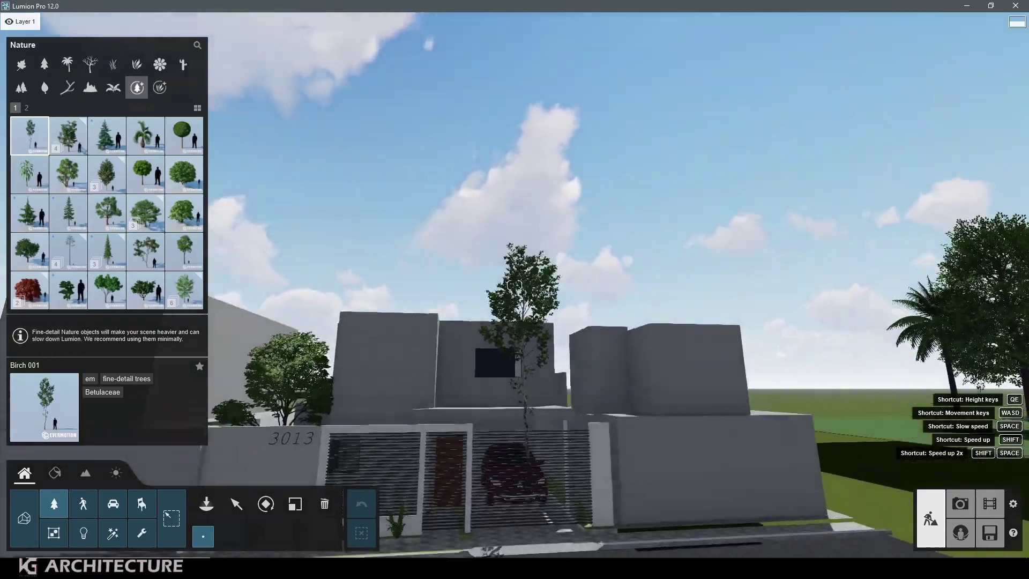
right_drag(515, 285, 558, 428)
key(w)
key(s)
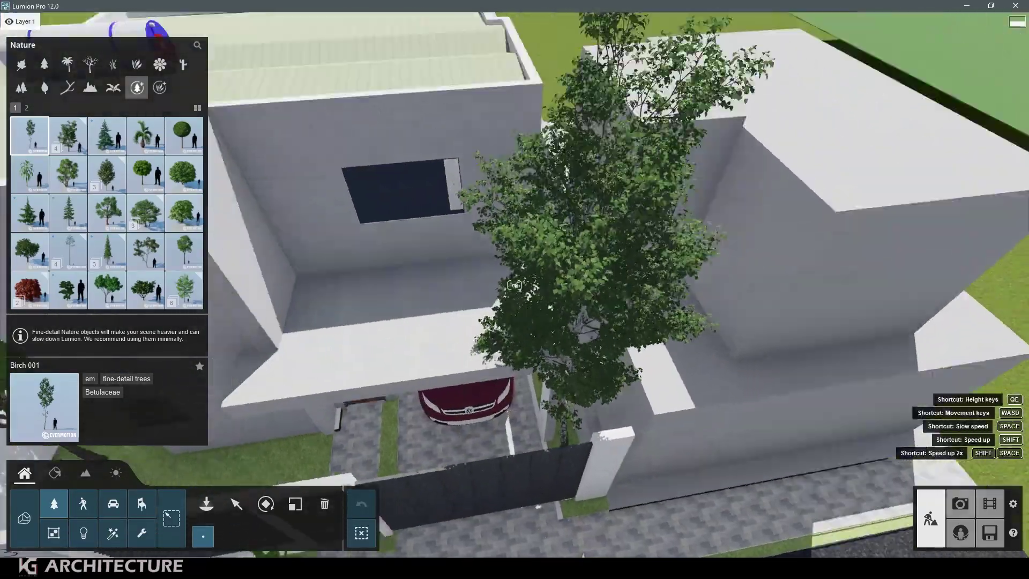
click(273, 508)
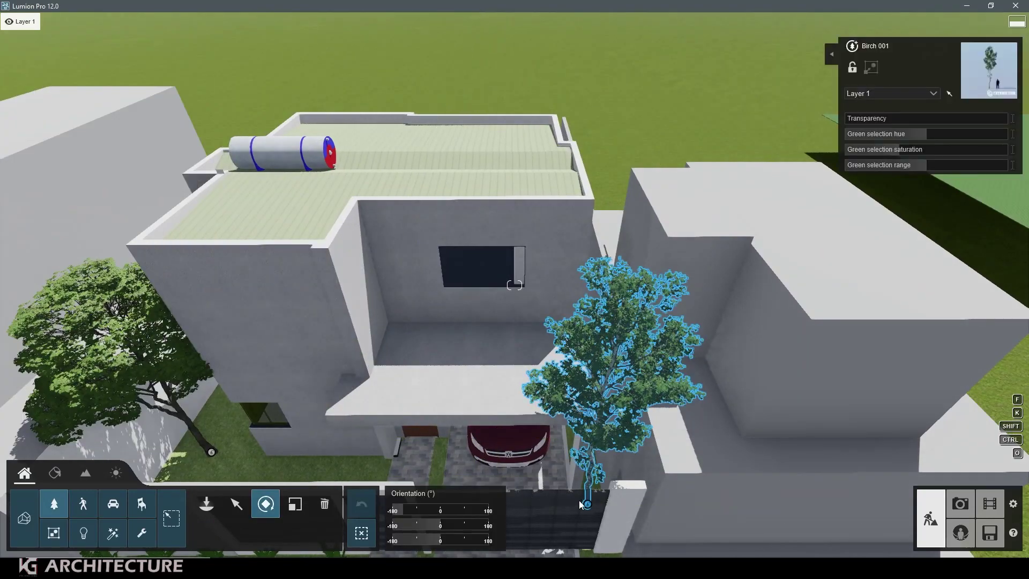
drag(588, 503, 595, 513)
click(295, 506)
- Delete the Grey Alder tree from the yard
click(388, 415)
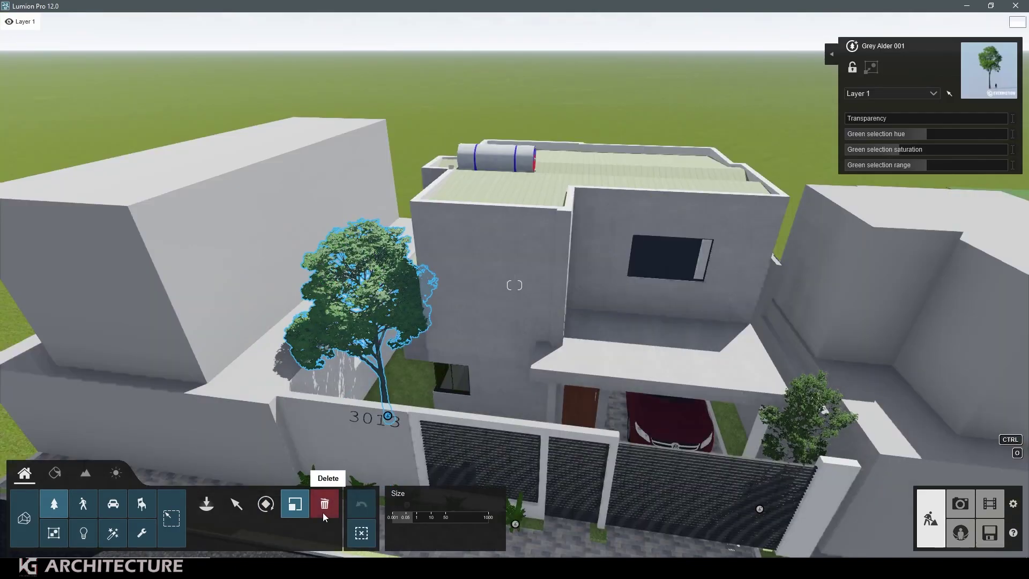
click(323, 510)
click(387, 416)
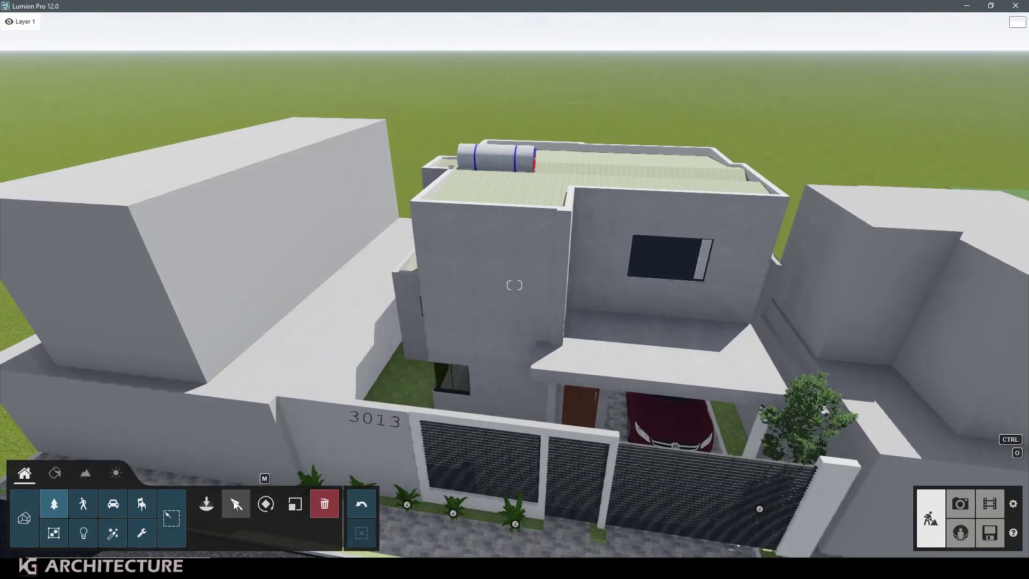
- Copy the gate birch to behind the 3013 wall and enlarge the copy
click(236, 504)
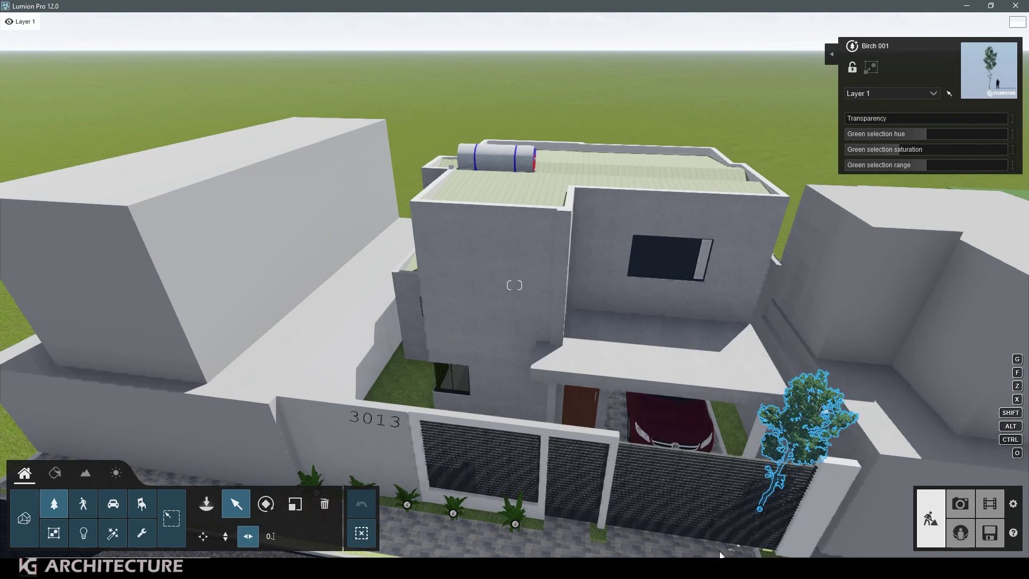
alt+drag(760, 508, 384, 450)
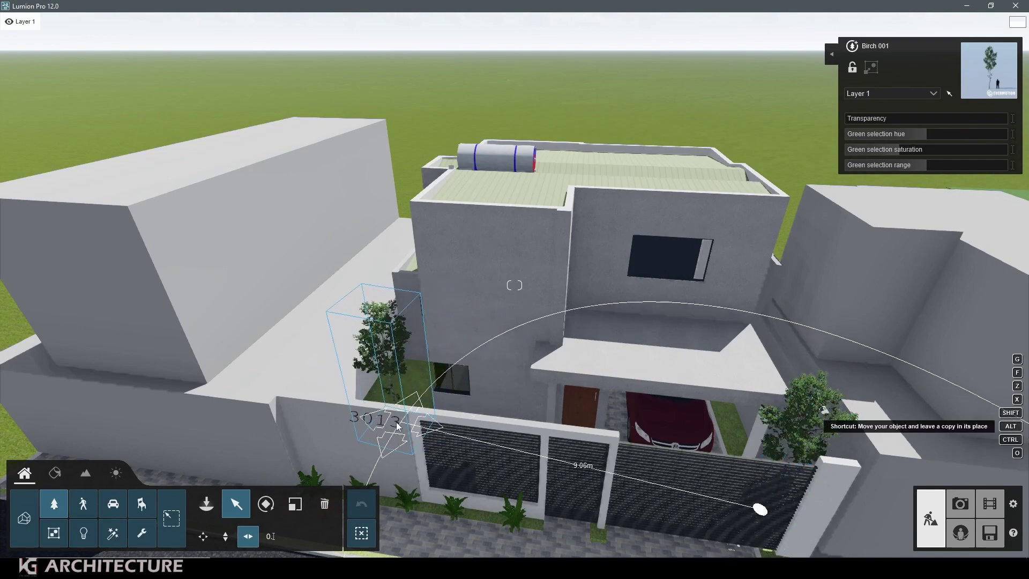
right_drag(383, 450, 426, 378)
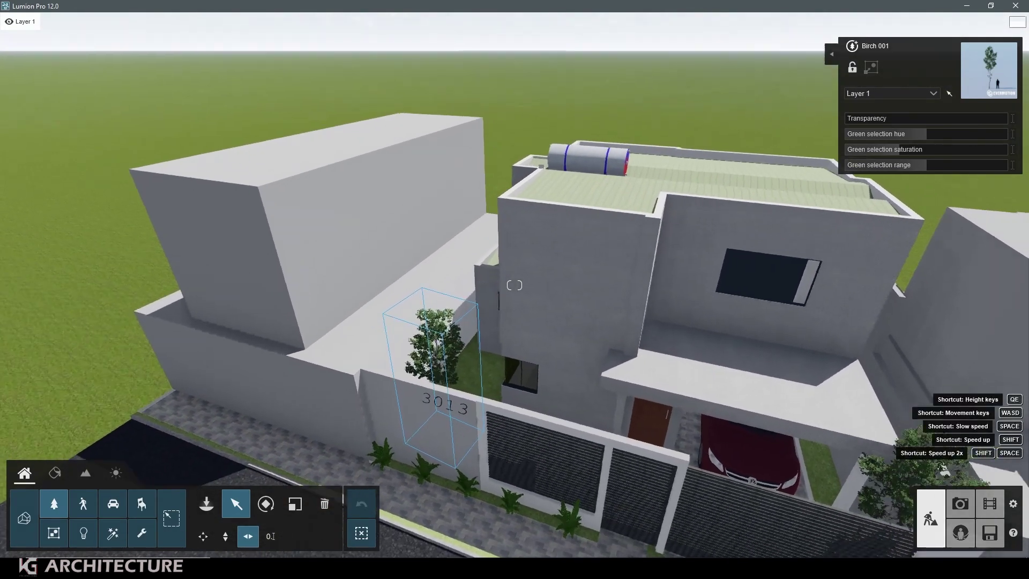
mouse_move(423, 440)
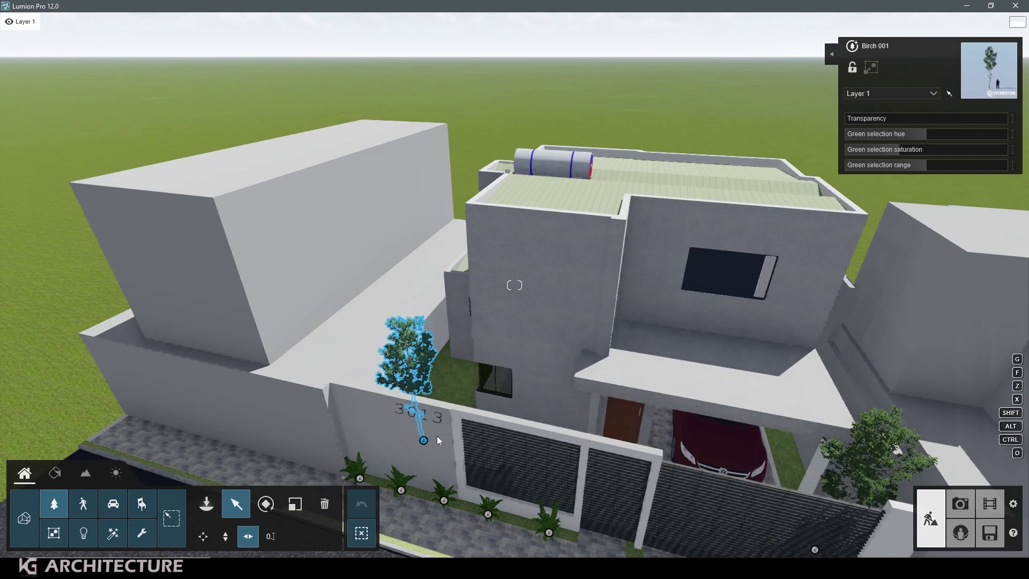
alt+drag(424, 441, 441, 413)
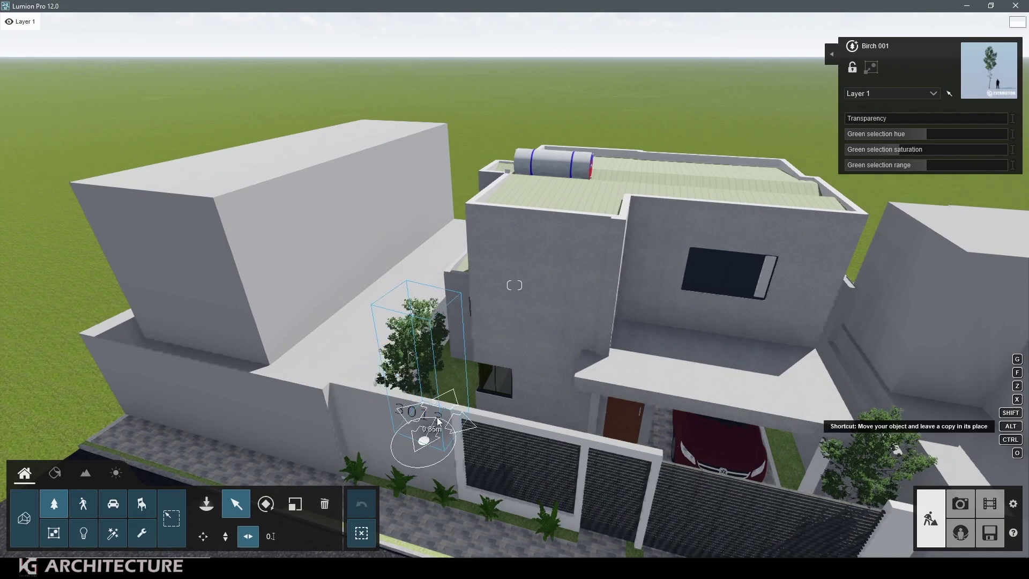
click(295, 504)
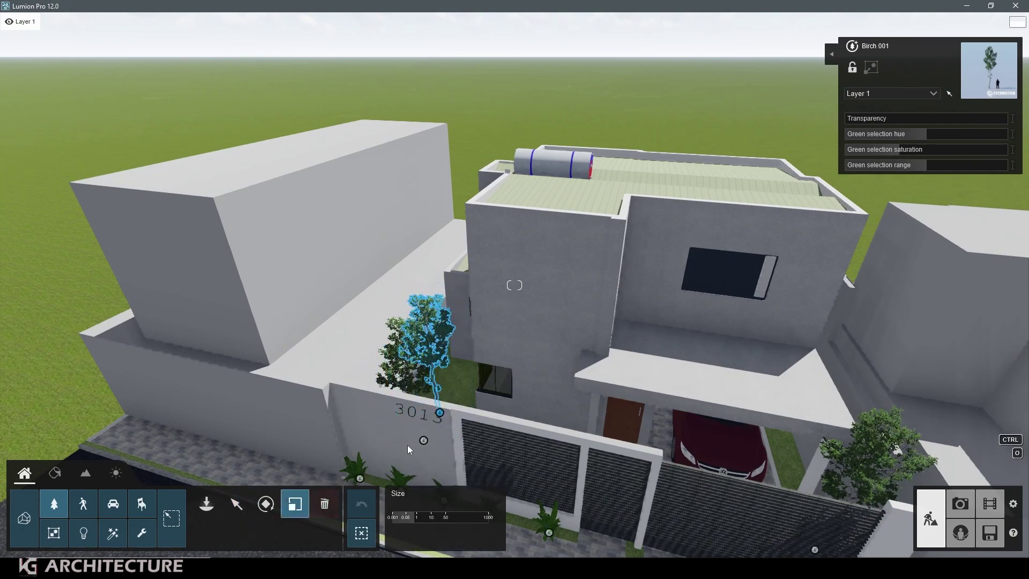
drag(443, 414, 452, 401)
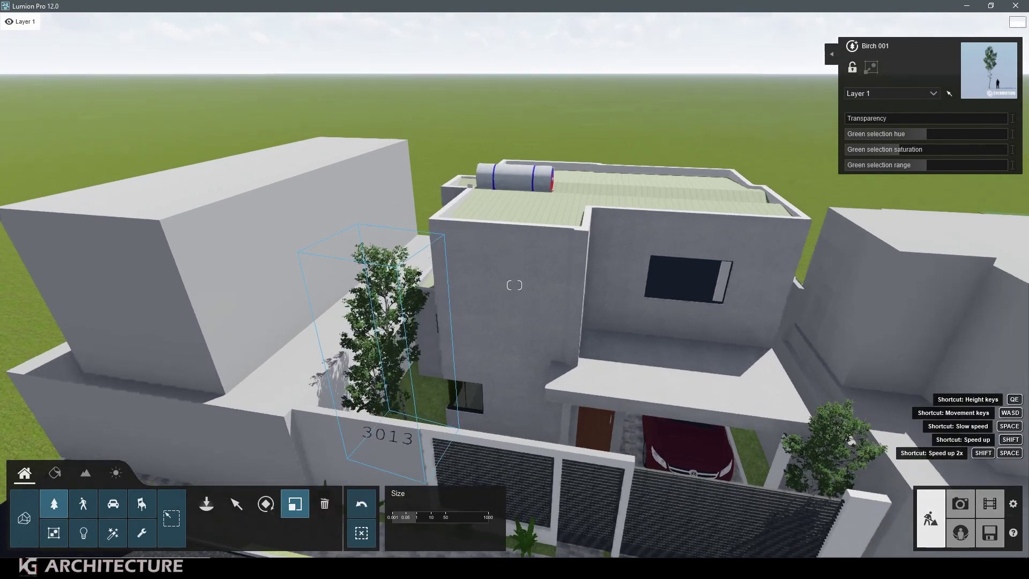
right_drag(452, 401, 690, 457)
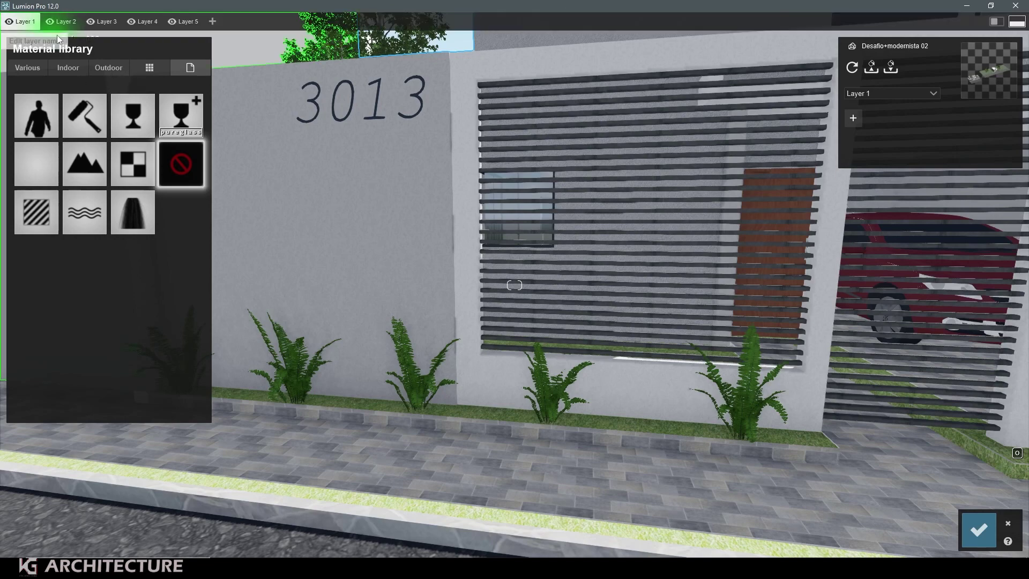
- Select the planter strip and try the Various Ground 032 2048 material on it
click(76, 66)
click(107, 66)
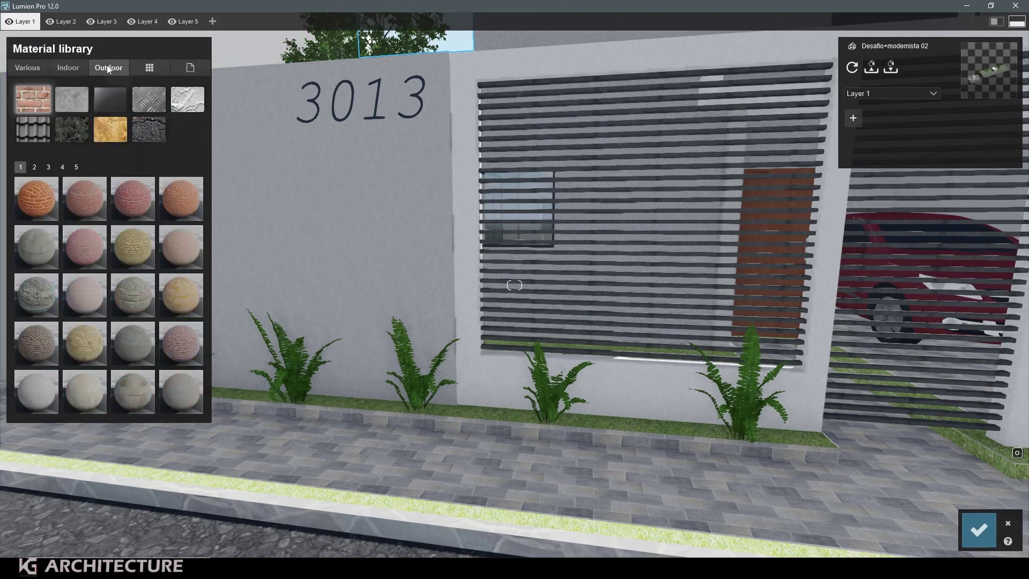
click(470, 413)
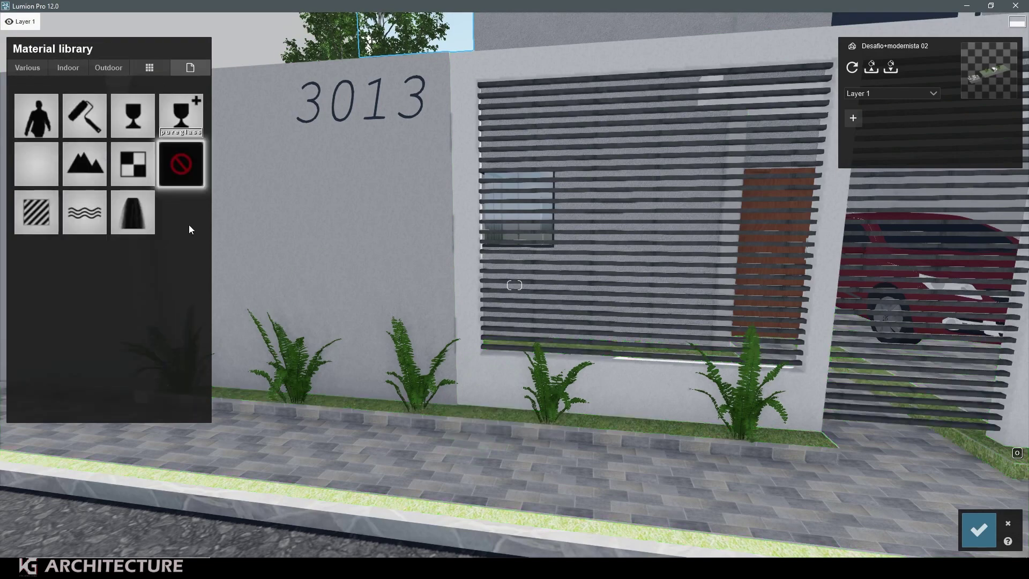
click(31, 69)
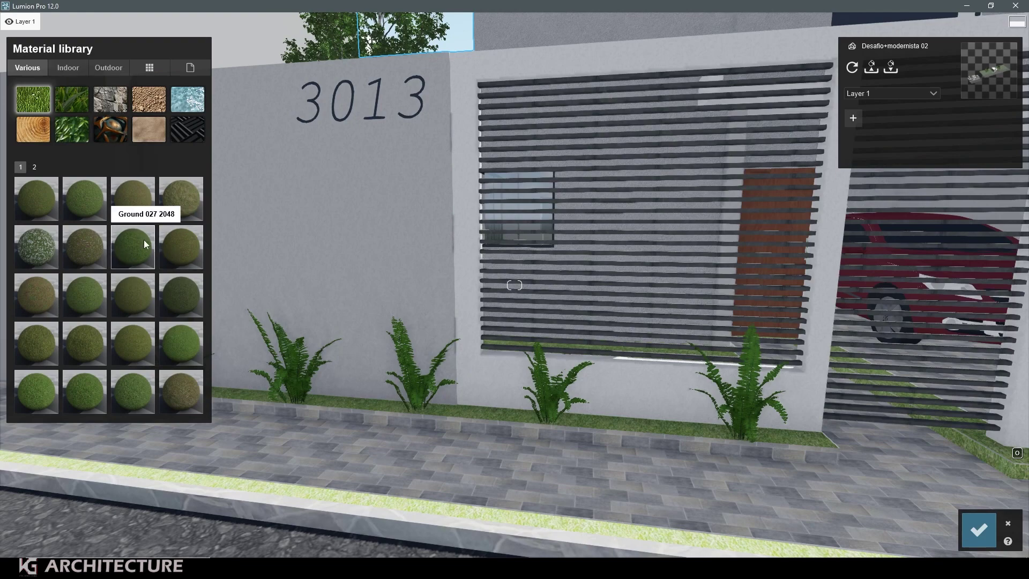
click(182, 303)
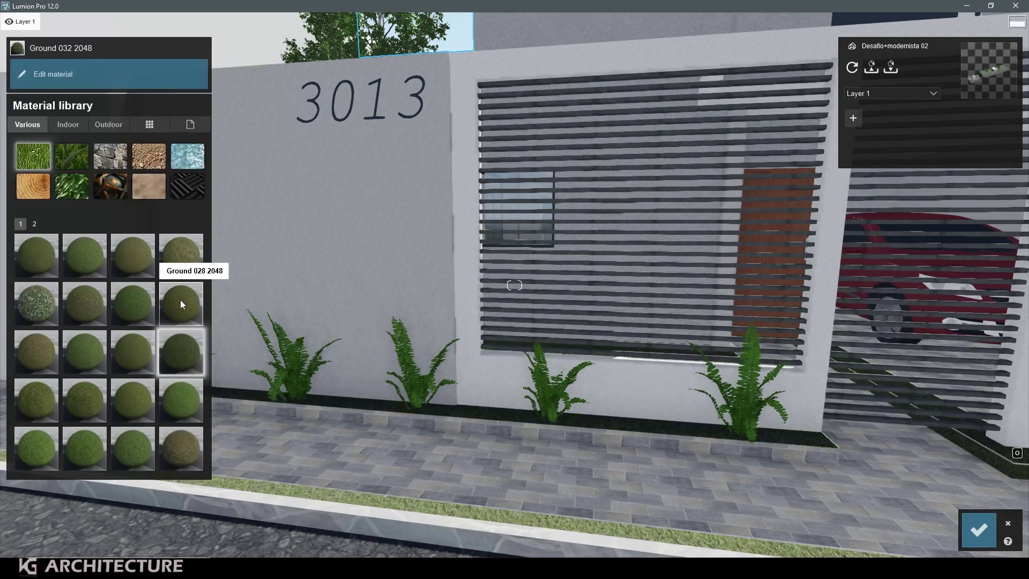
- Apply Clean Cut Grass to the planter strip instead
key(s)
key(d)
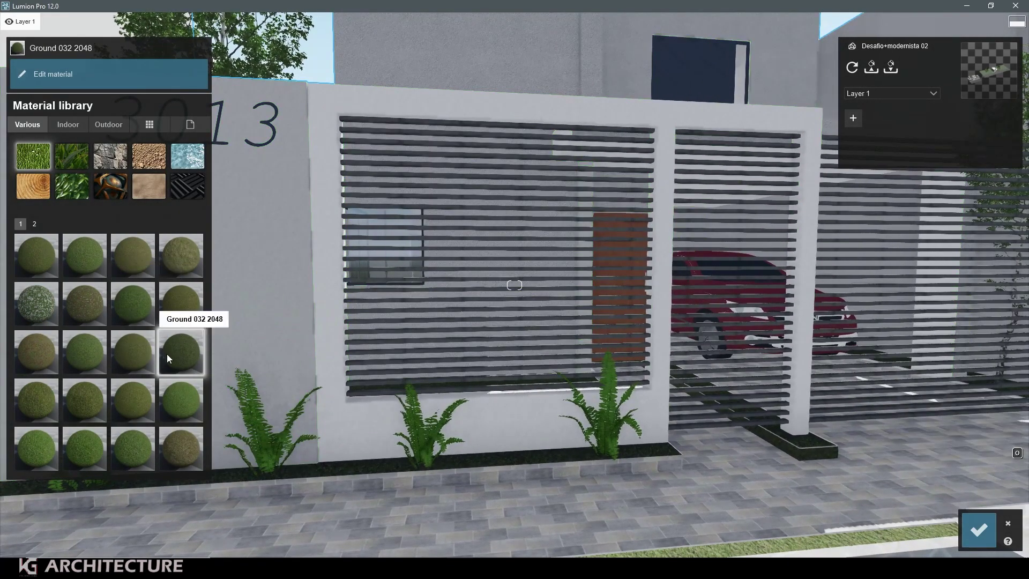
click(75, 164)
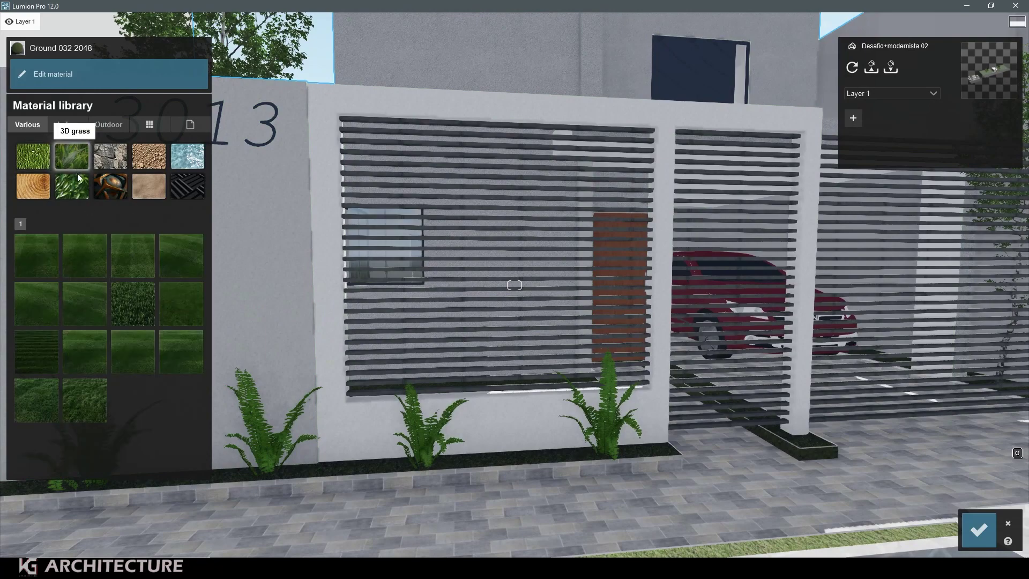
click(126, 307)
- Fly and orbit around to review the grass at the gate, driveway and house front
key(s)
key(w)
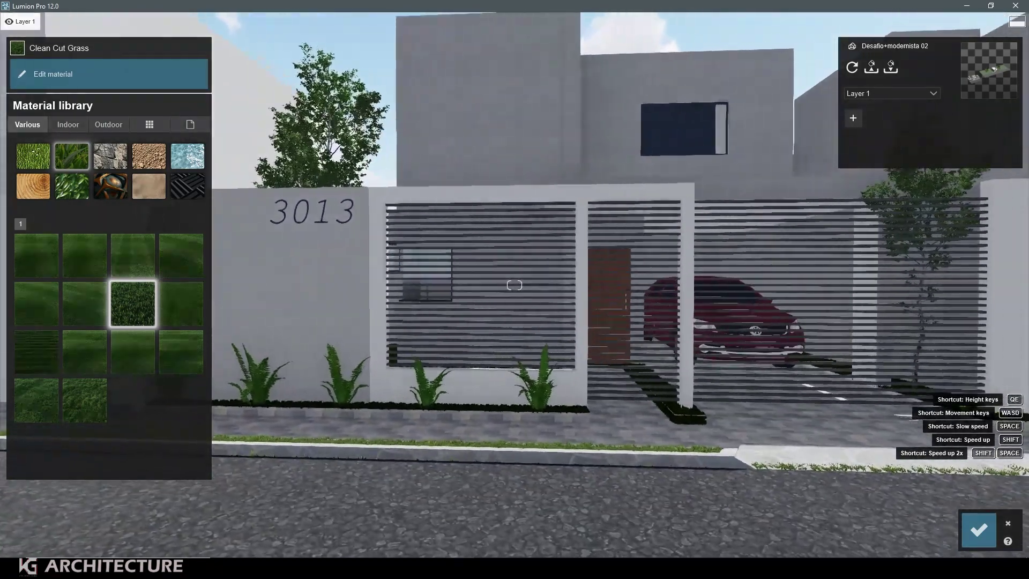
right_drag(966, 532, 804, 530)
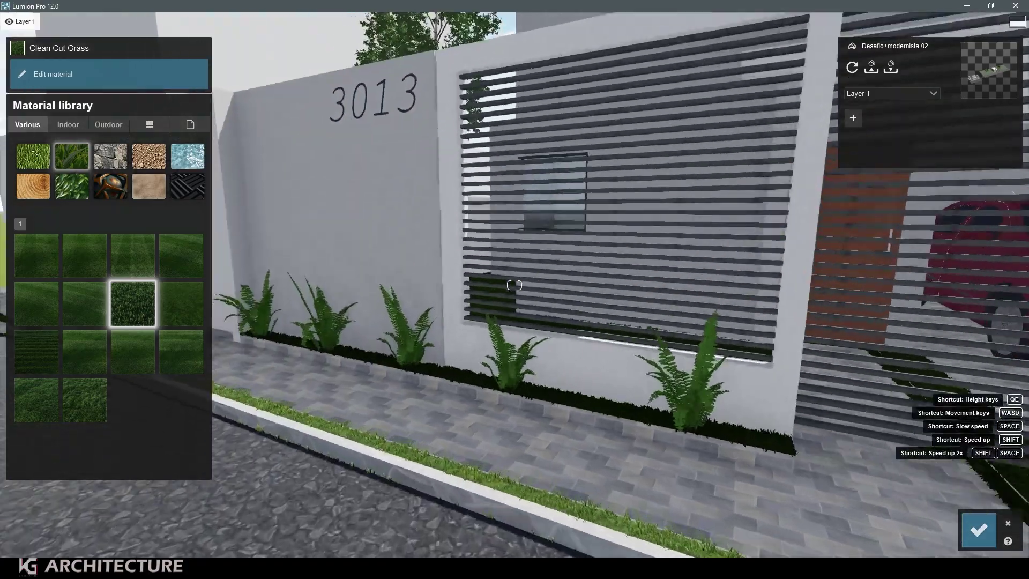
key(s)
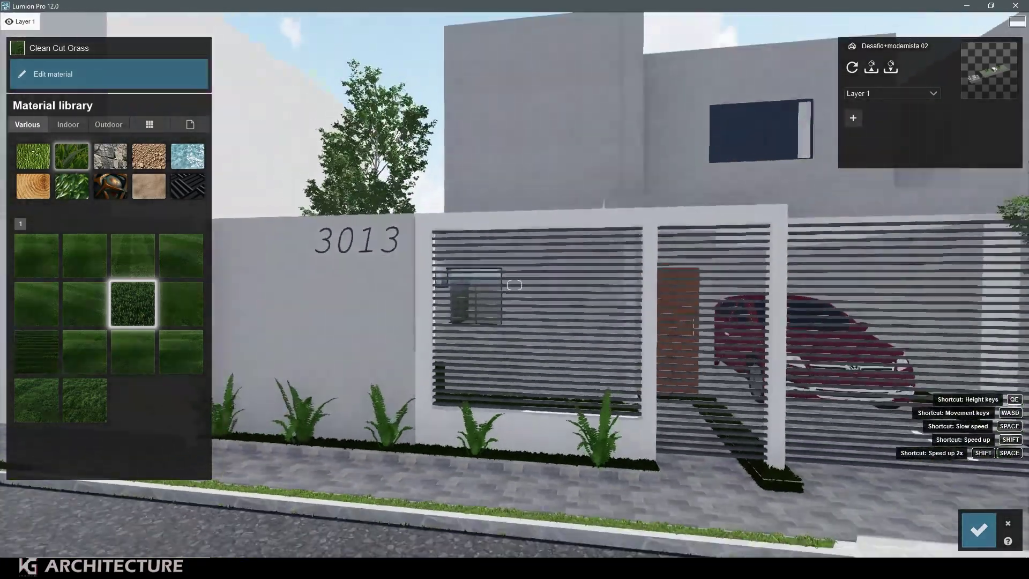
right_drag(804, 531, 619, 407)
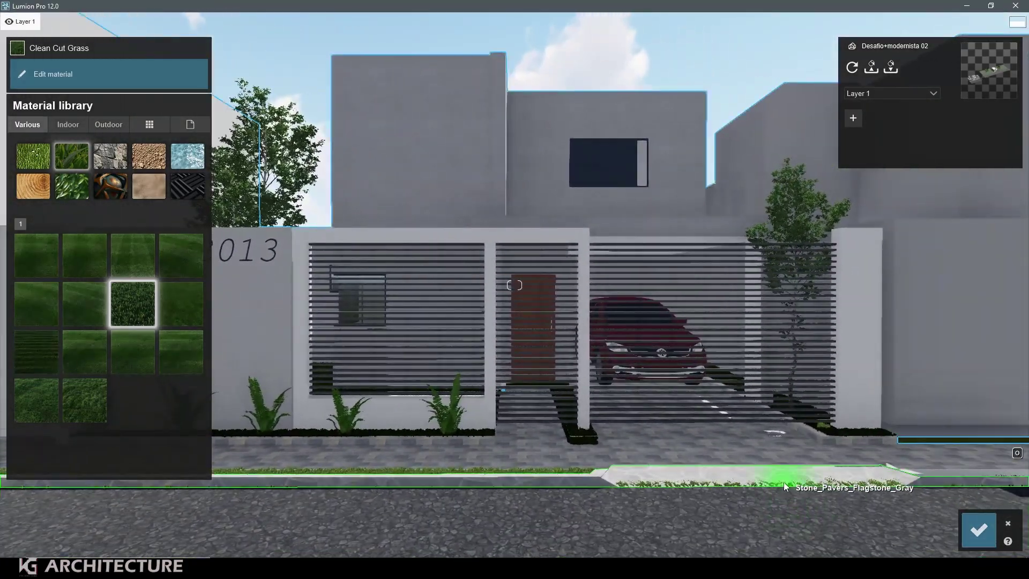
right_drag(780, 478, 707, 450)
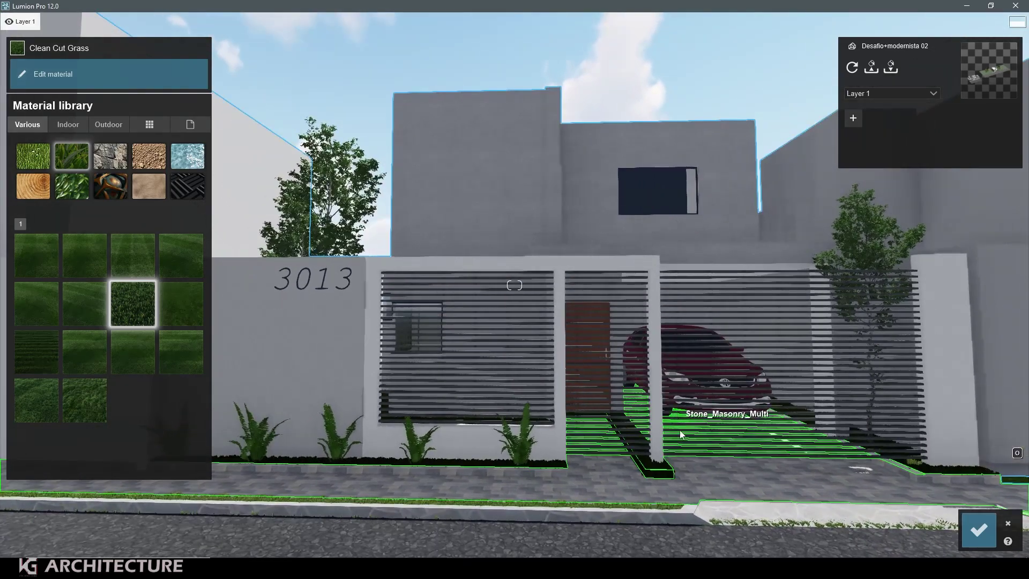
scroll(683, 429, up, 5)
mouse_move(686, 400)
right_down()
mouse_move(574, 367)
mouse_move(791, 515)
right_up()
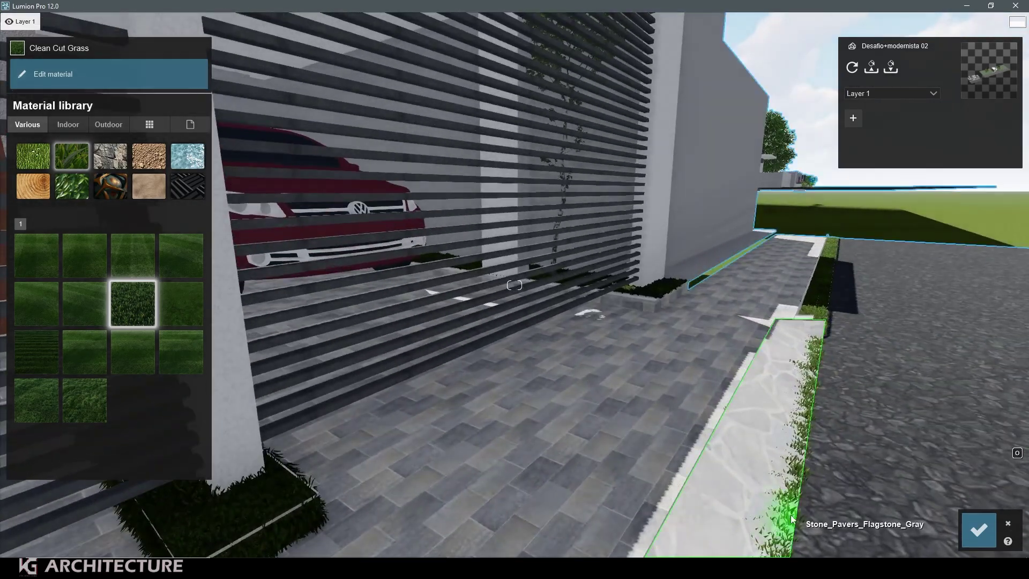
right_drag(791, 435, 356, 354)
scroll(356, 353, down, 5)
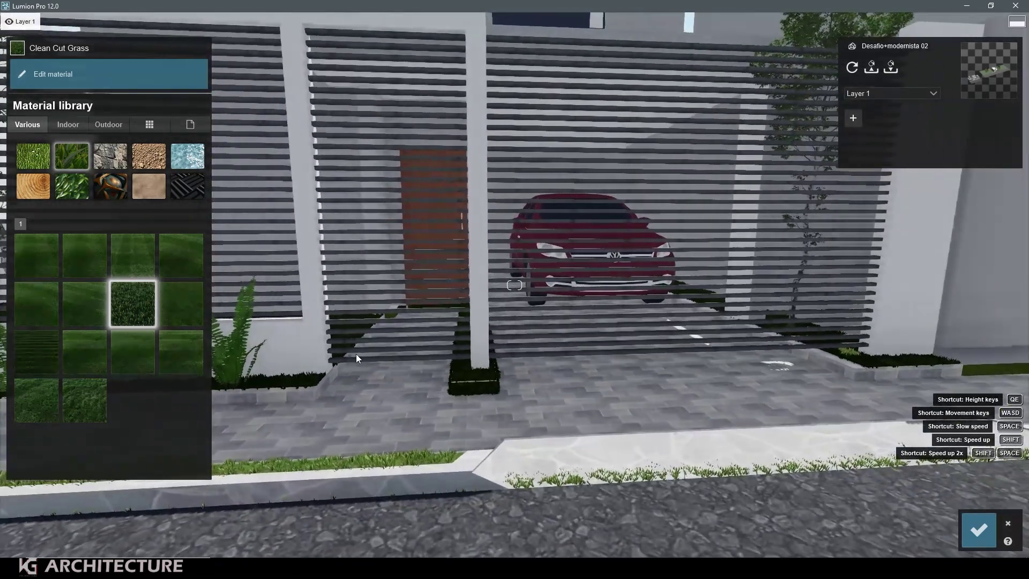
- Set the Clean Cut Grass gravity force to full and grass size to 0.0
click(123, 304)
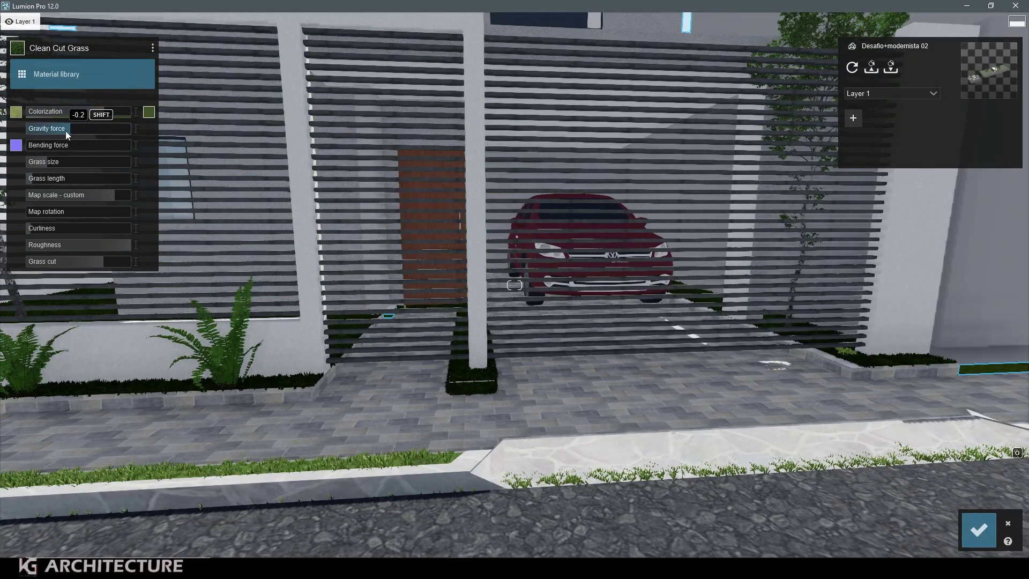
drag(134, 132, 178, 132)
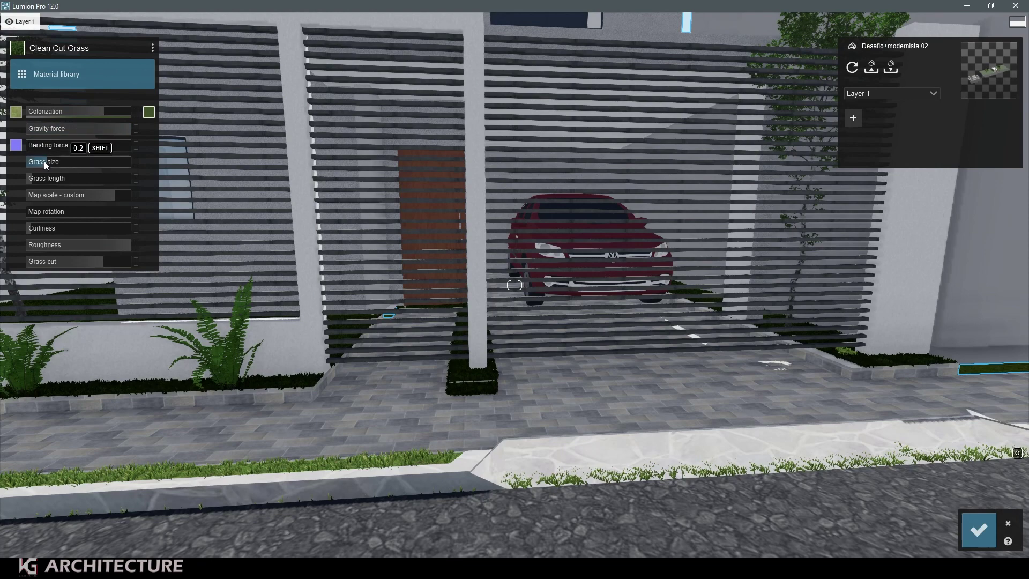
drag(40, 161, 68, 157)
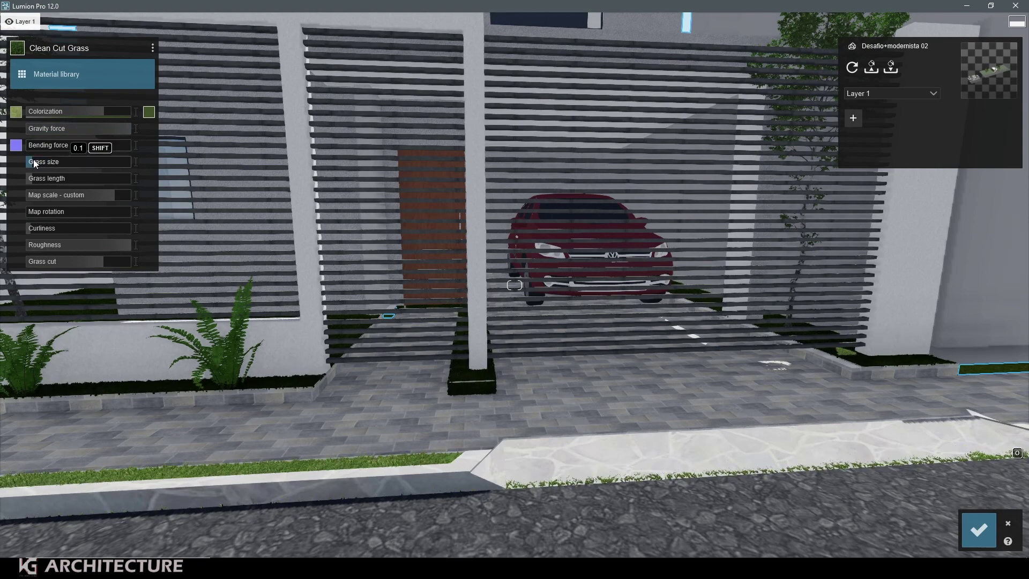
drag(67, 157, 28, 168)
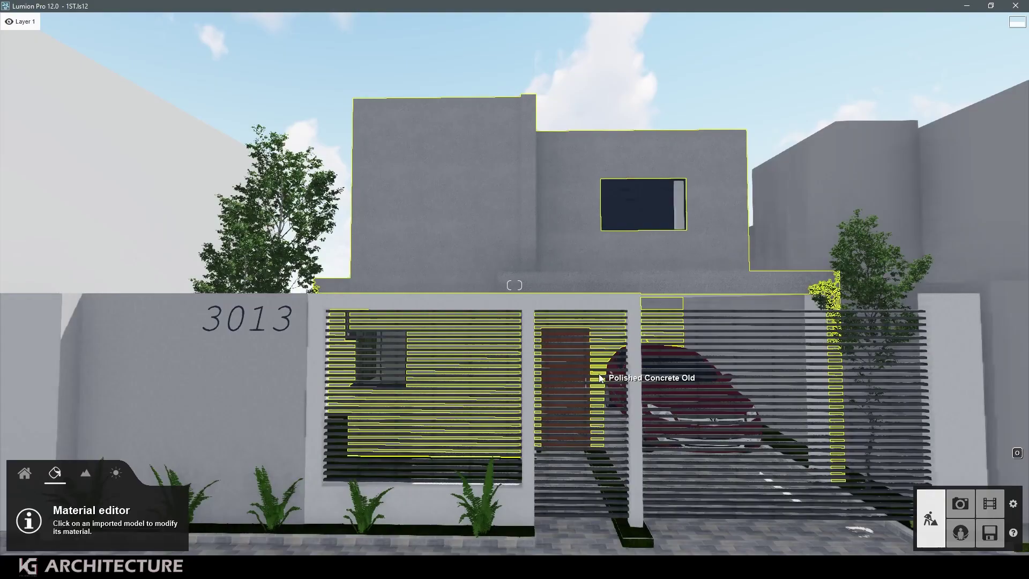
- Apply Outdoor > Metal Polii Metal StainlessSteelCast to the slatted gate
click(595, 380)
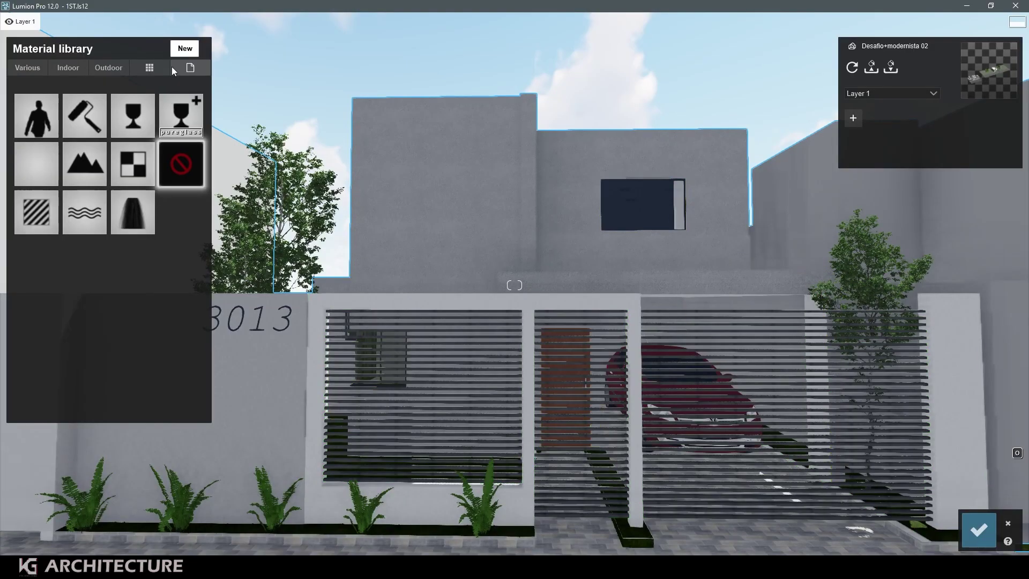
click(105, 67)
click(136, 95)
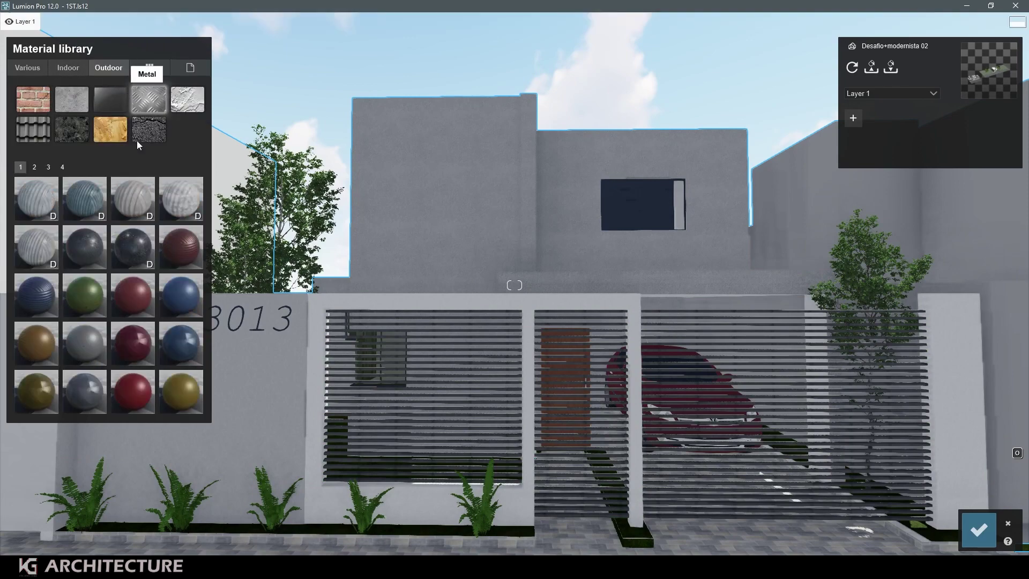
click(35, 167)
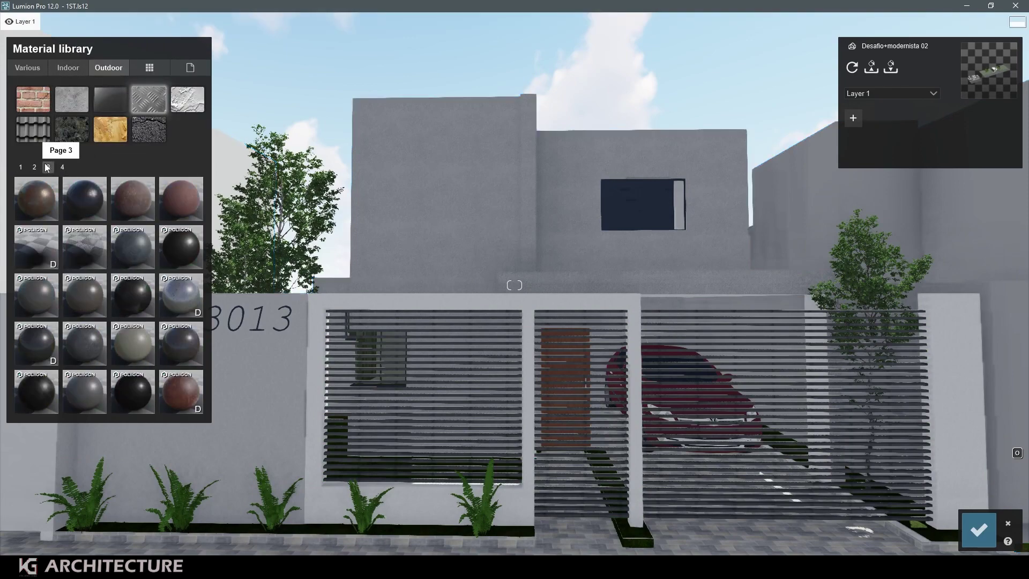
click(44, 383)
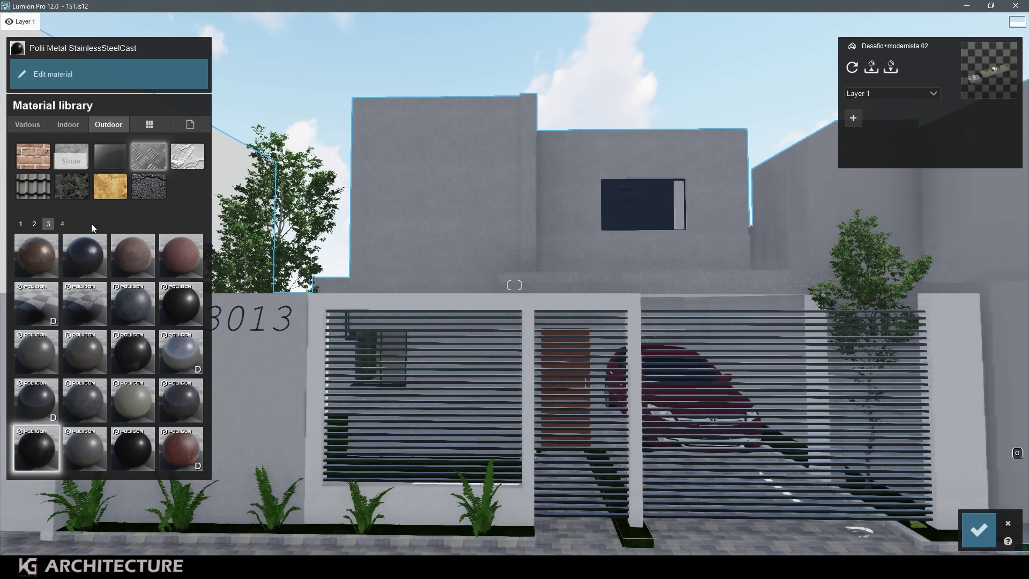
- Raise the gate metal's colorization to about 0.9, set reflectivity near 1.4, and lower gloss
click(53, 74)
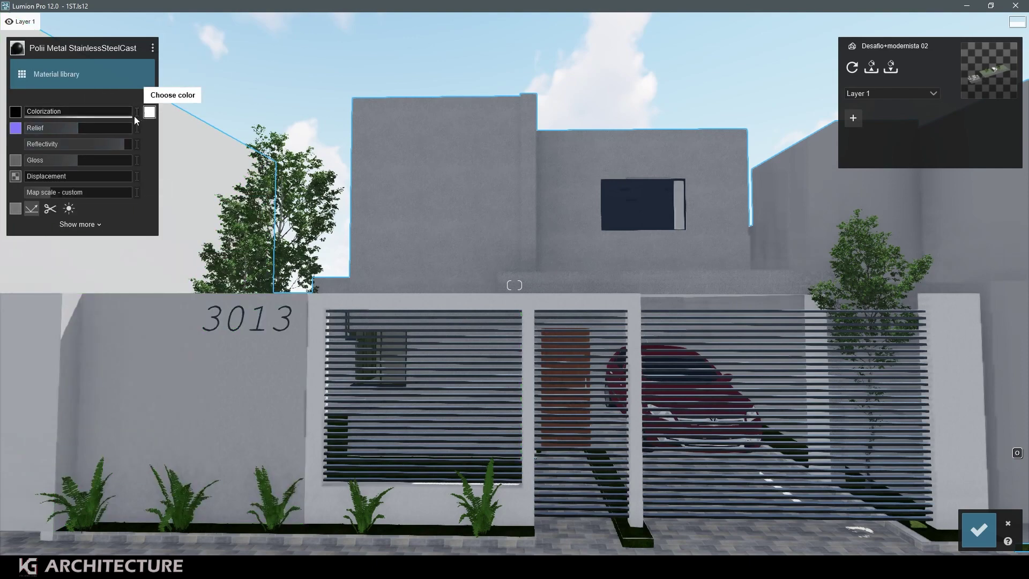
click(150, 112)
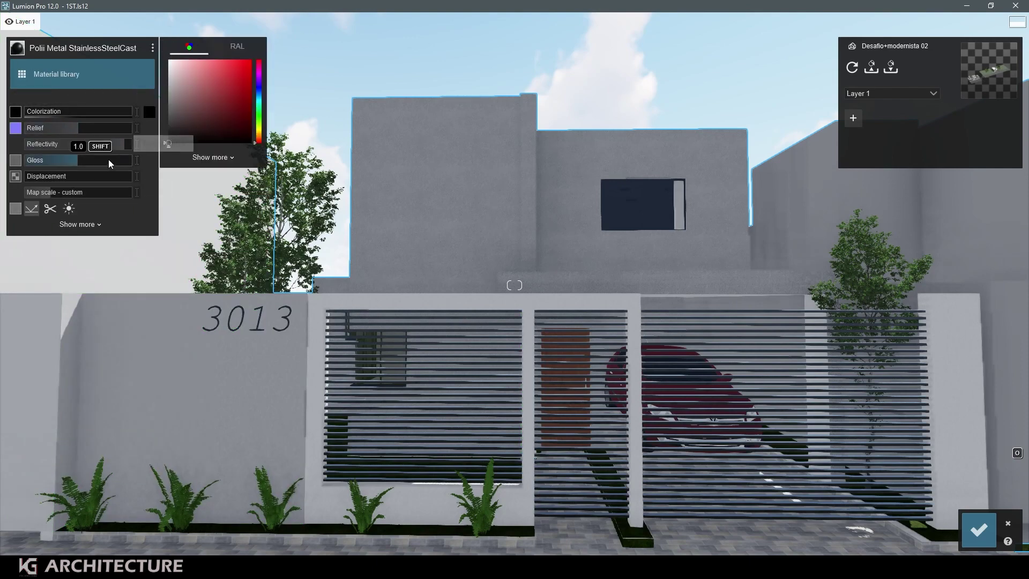
drag(38, 112, 59, 114)
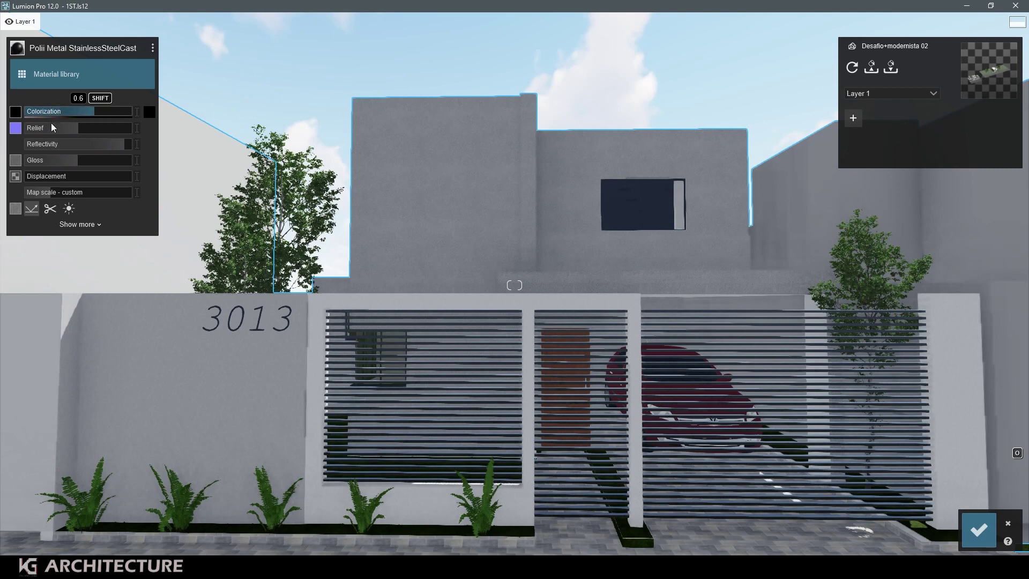
mouse_move(117, 146)
mouse_down()
mouse_move(98, 145)
mouse_move(111, 145)
mouse_up()
drag(70, 111, 114, 111)
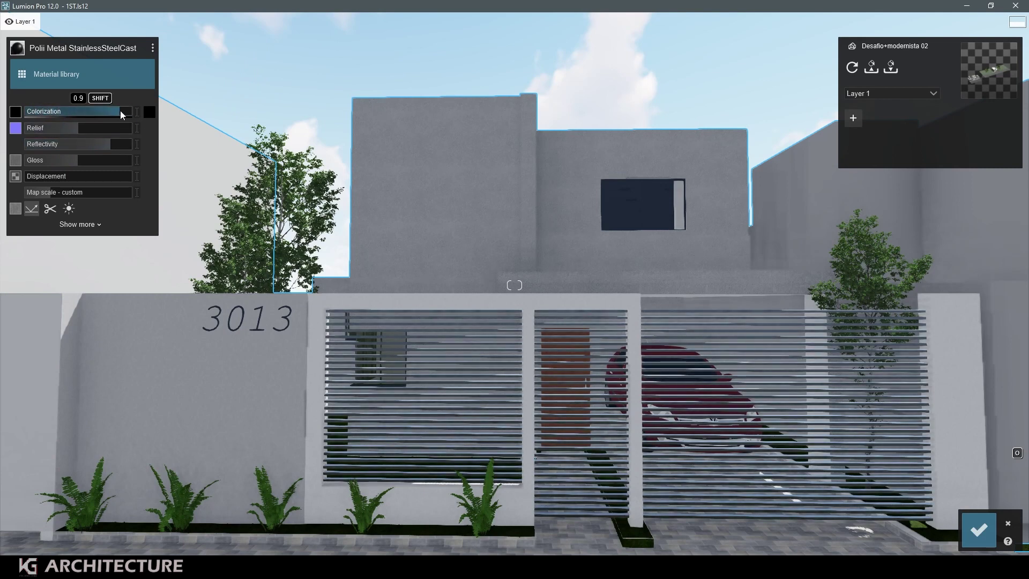
mouse_move(78, 143)
drag(75, 162, 58, 166)
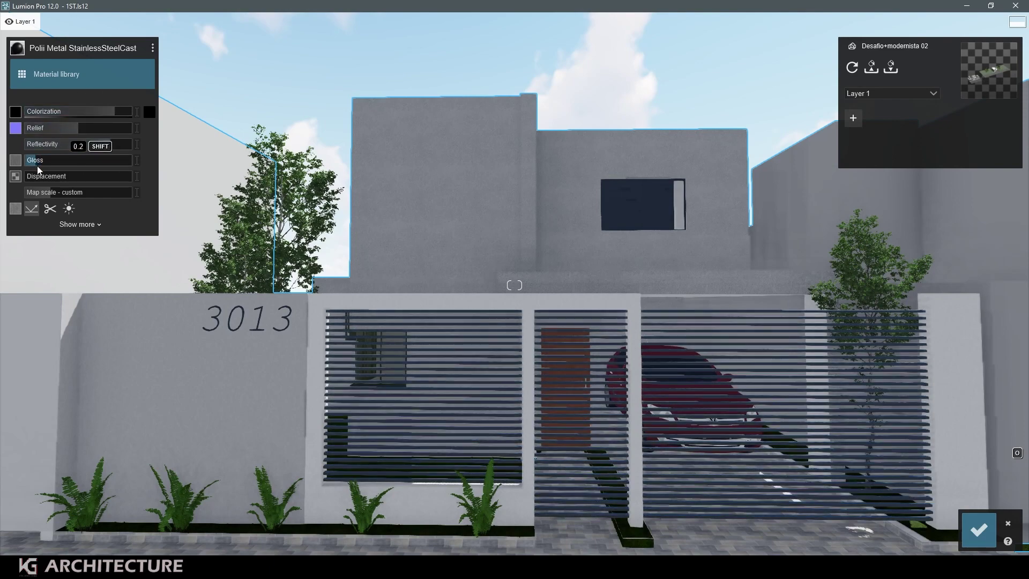
- Save, then refine the gate material to gloss 0.3 and reflectivity 1.4
click(979, 530)
click(681, 333)
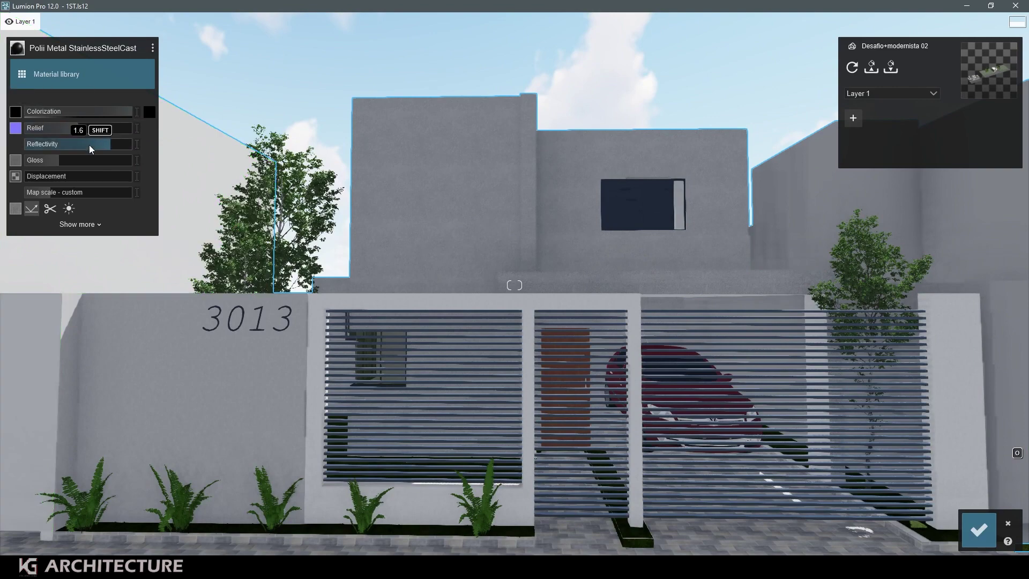
drag(55, 161, 40, 161)
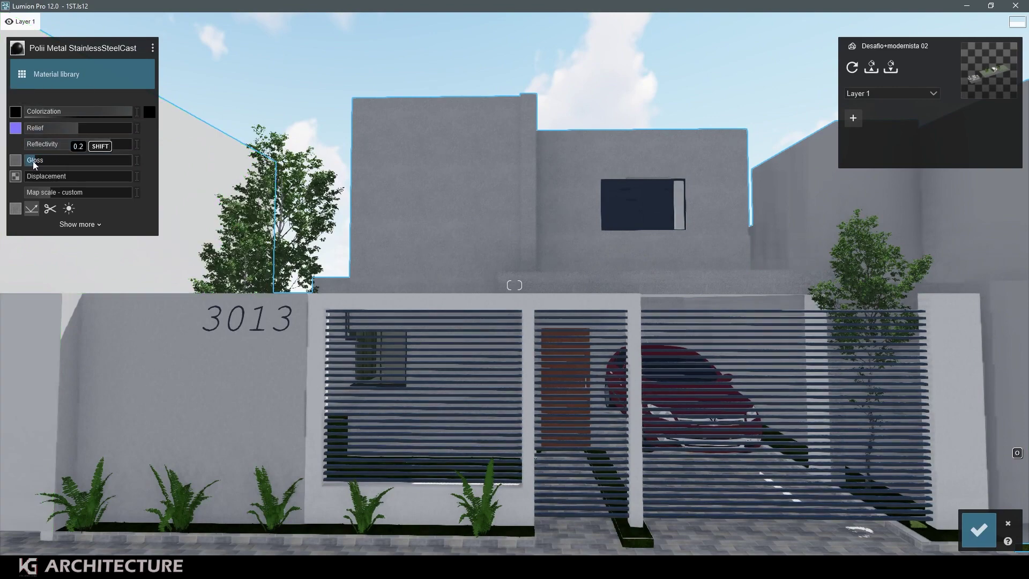
mouse_move(70, 143)
mouse_down()
mouse_move(92, 143)
mouse_move(47, 137)
mouse_up()
- Save and close the gate's stainless-steel material settings
click(977, 530)
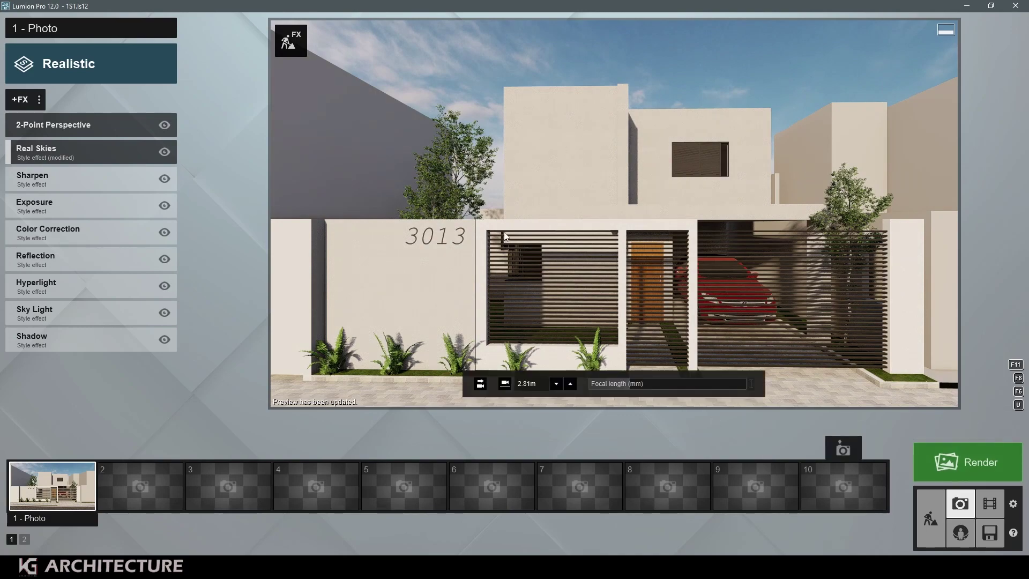
- Back in Build mode, select the slatted gate's material for editing
click(933, 529)
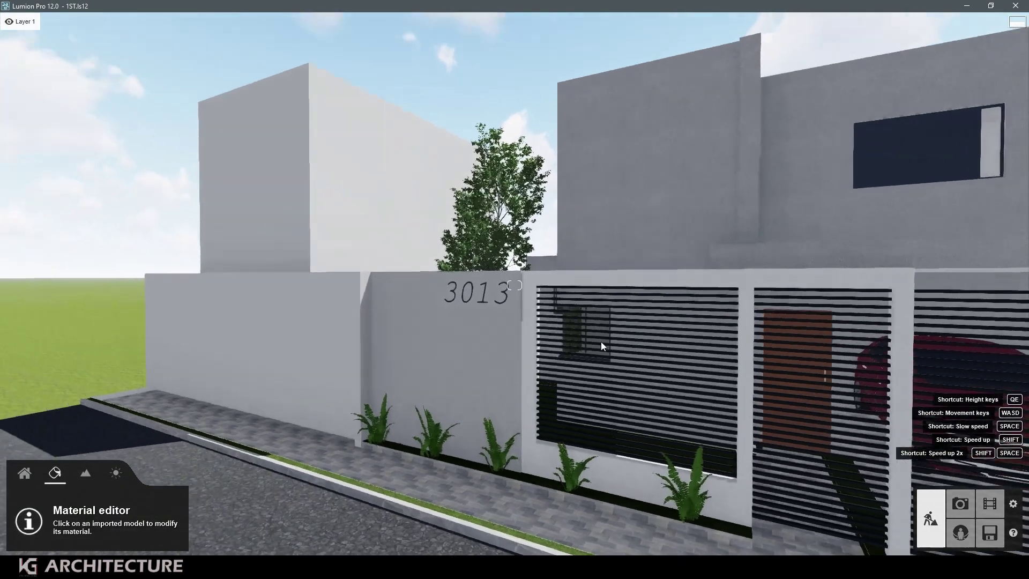
right_drag(600, 342, 475, 295)
scroll(526, 339, up, 5)
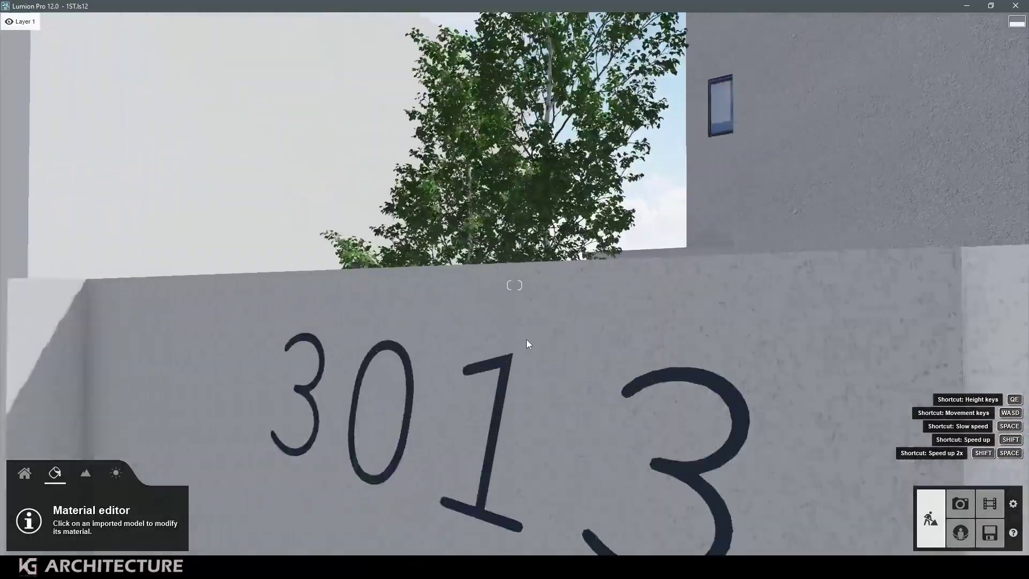
click(492, 421)
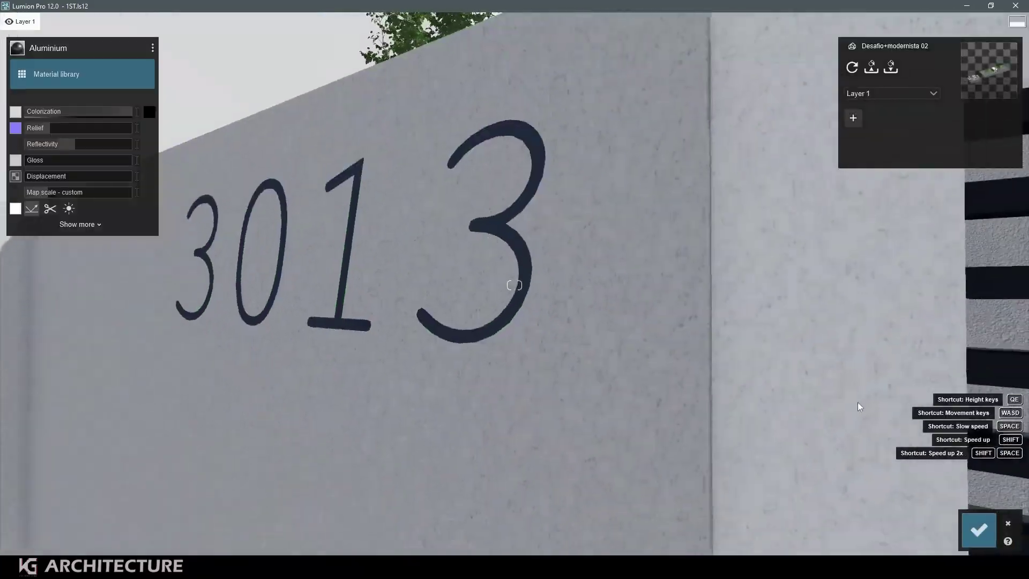
right_drag(857, 402, 778, 375)
scroll(515, 285, down, 5)
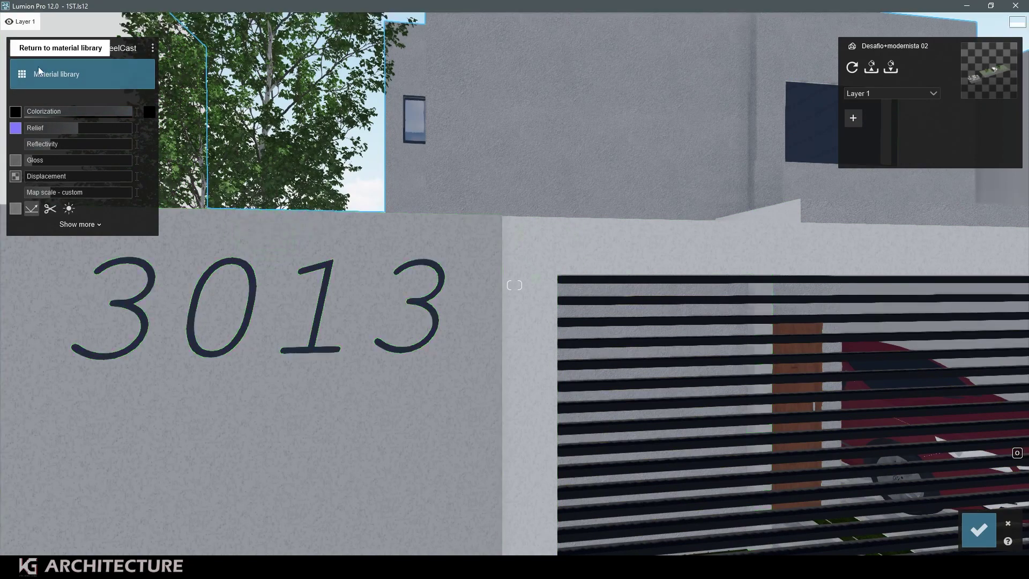
click(22, 75)
click(22, 72)
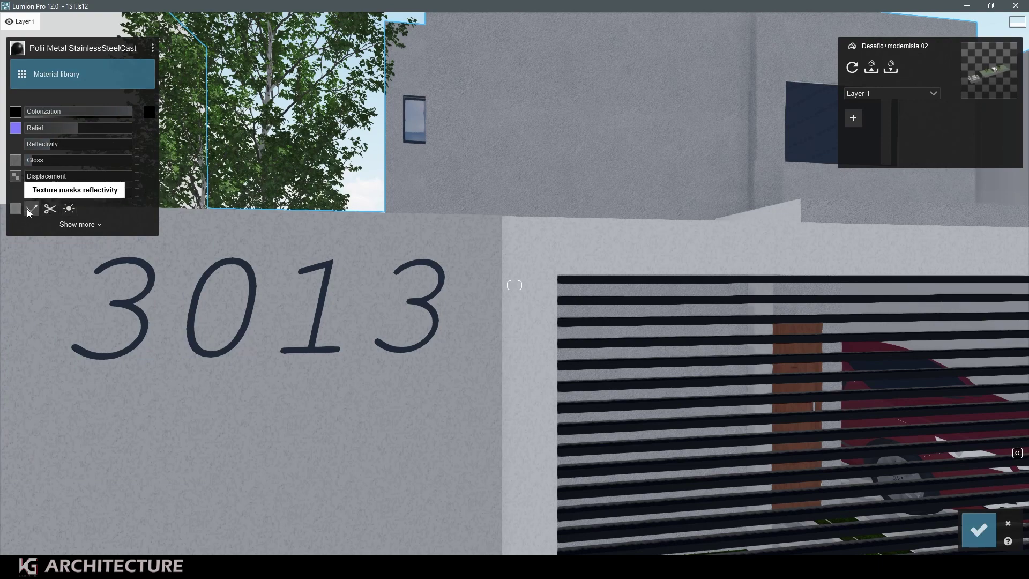
click(80, 224)
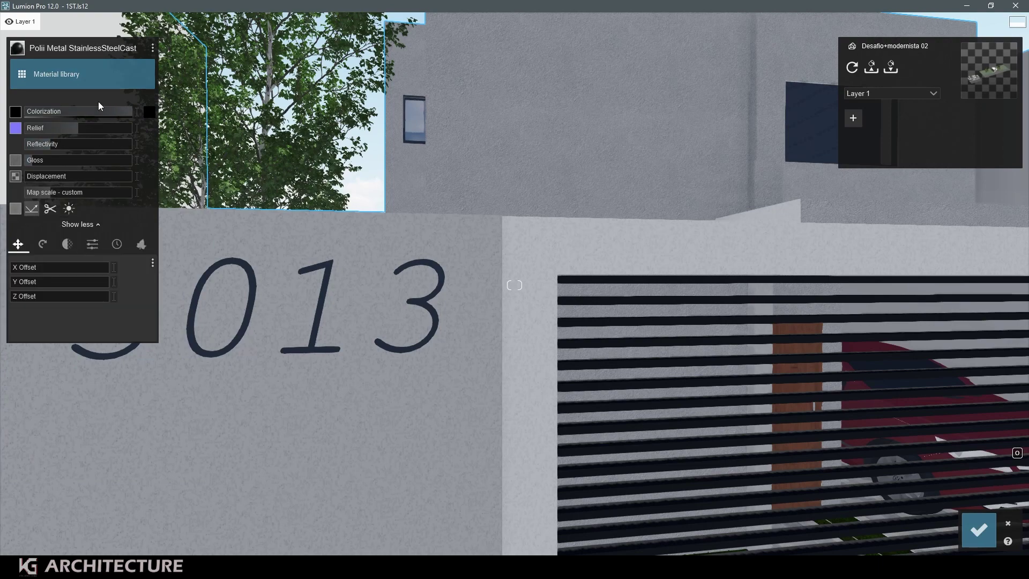
mouse_move(105, 21)
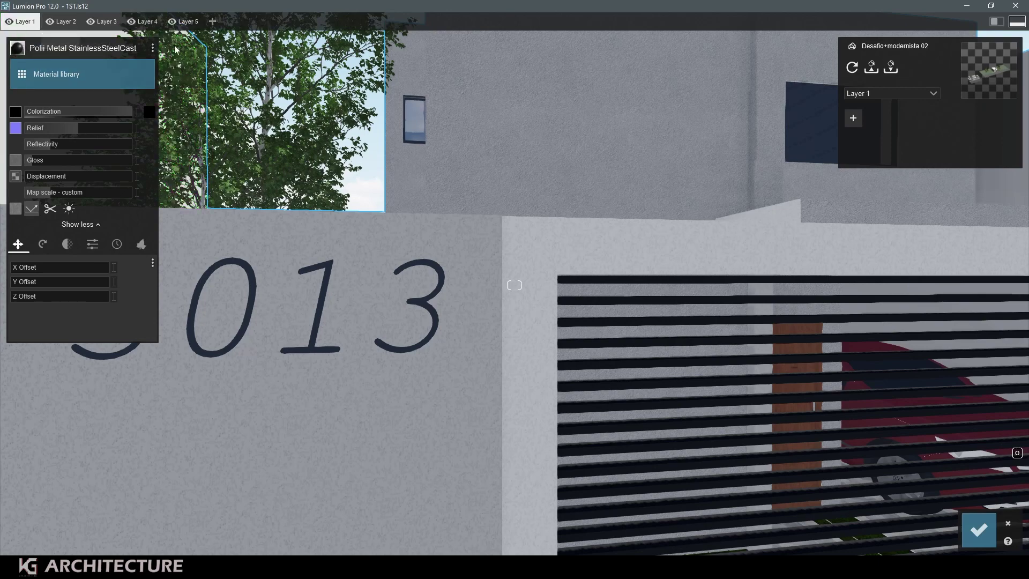
- Copy the gate's stainless steel material and paste it onto the 3013 digits
click(152, 48)
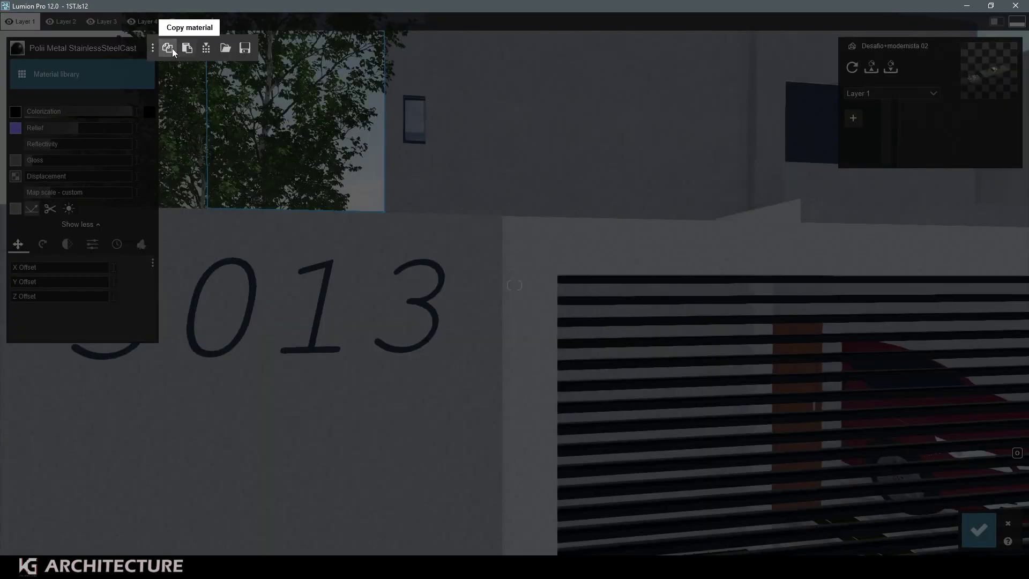
click(170, 48)
click(315, 273)
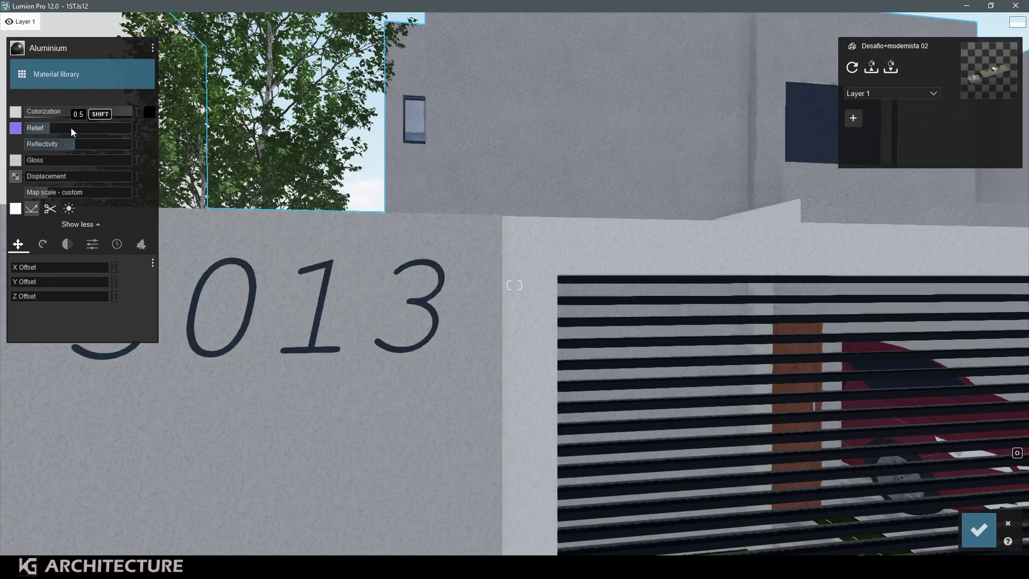
click(152, 48)
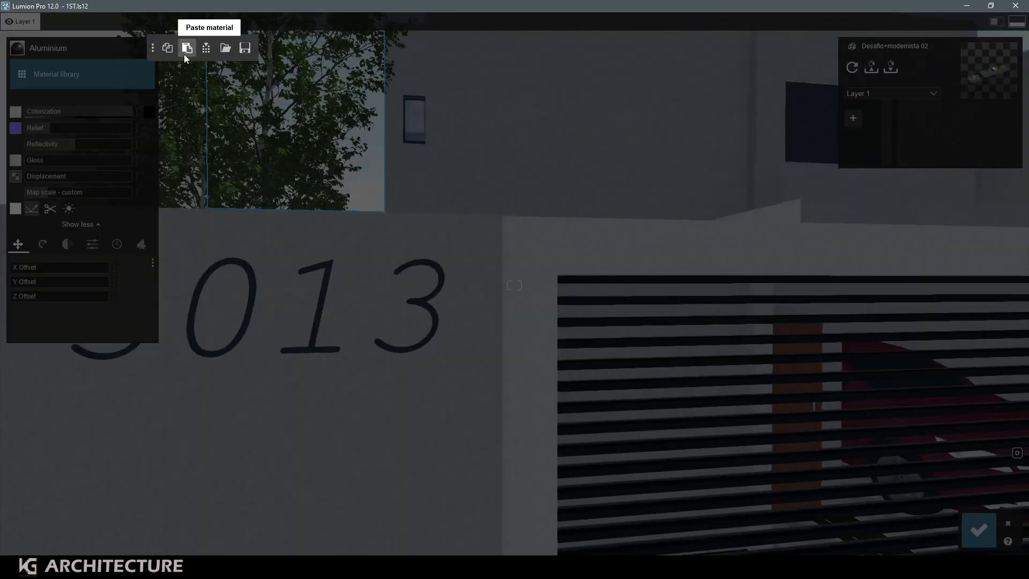
click(187, 48)
- Confirm the digit material and frame the street front with gate, ferns and trees
click(979, 529)
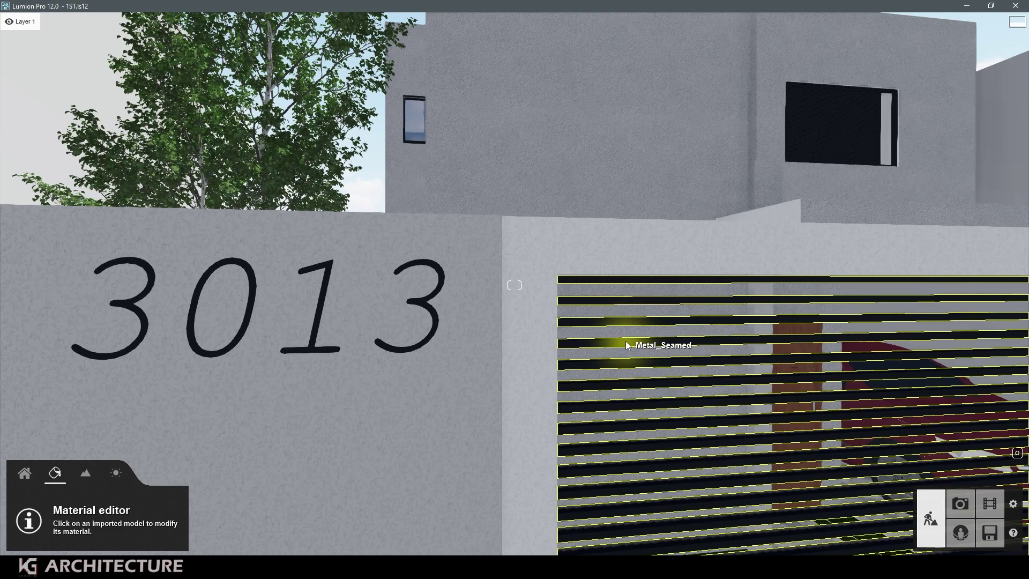
right_drag(625, 341, 625, 341)
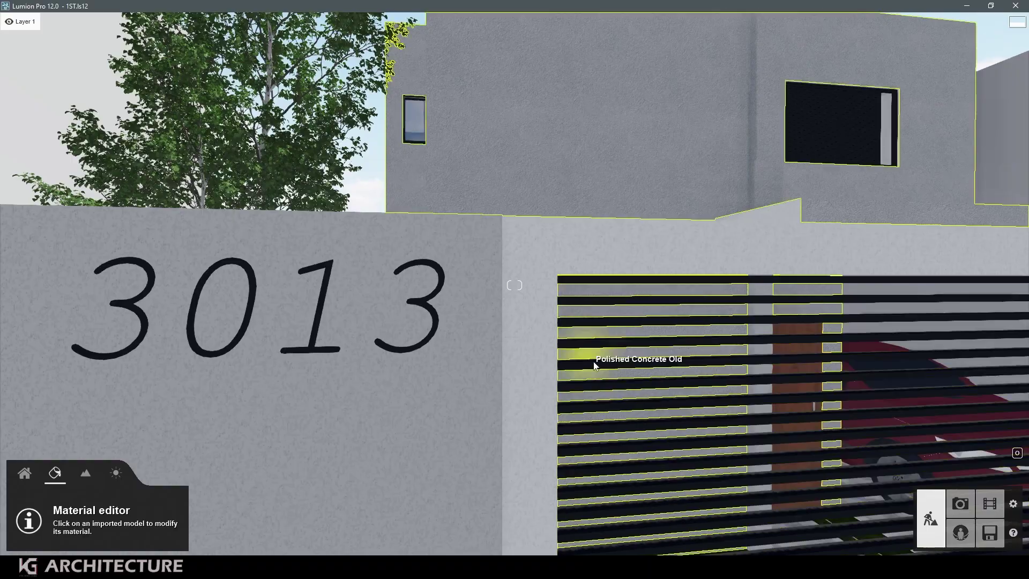
key(s)
key(e)
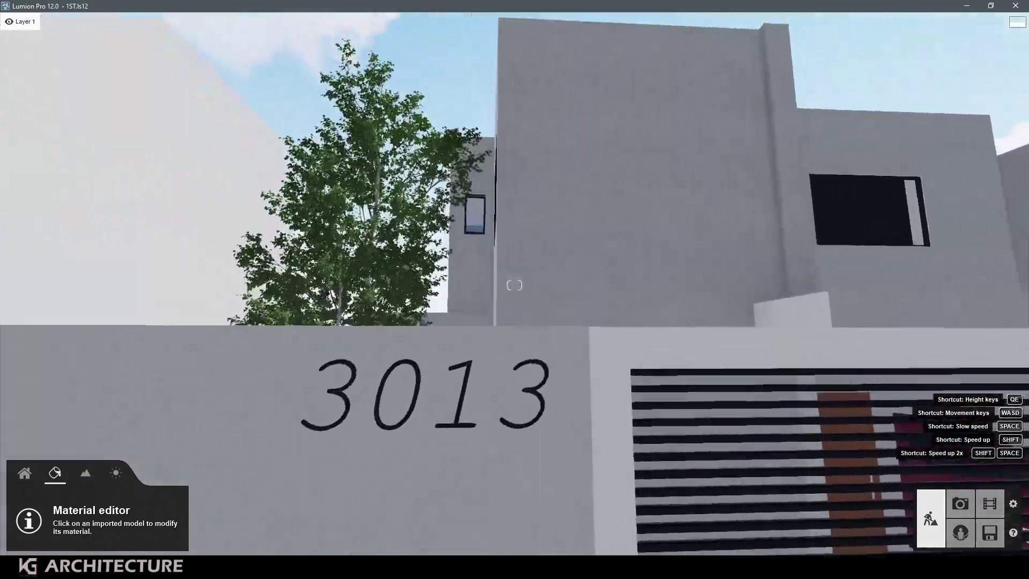
key(w)
key(s)
key(q)
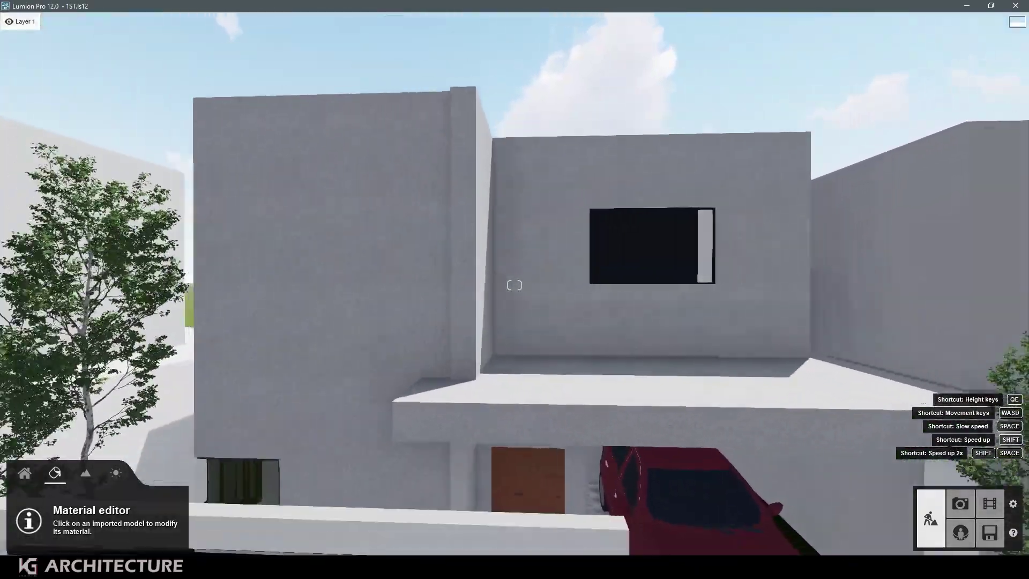
key(w)
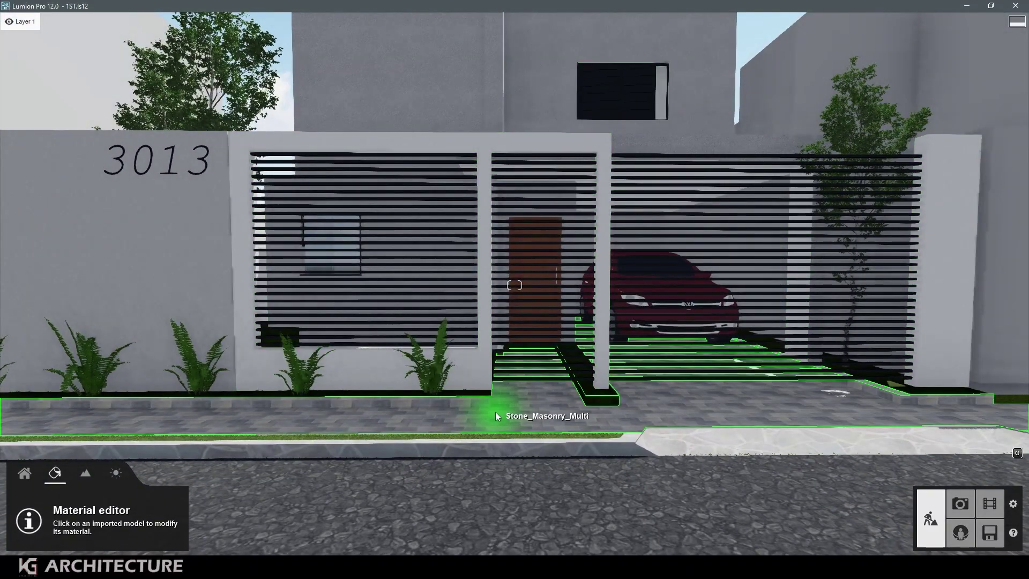
- Select the front paving and try Pavement Stone 002, 011, 009 and 008 on it
click(497, 414)
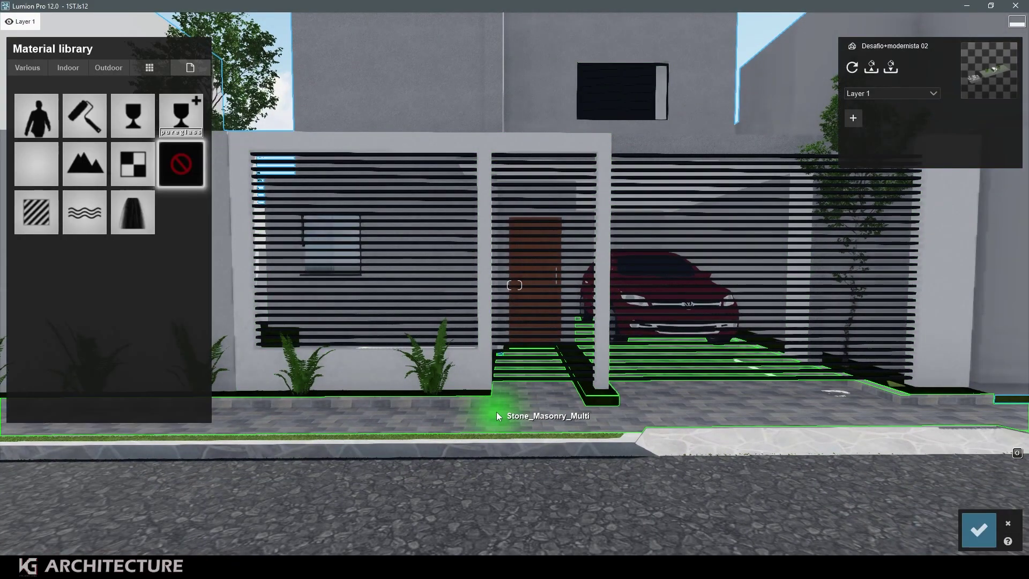
key(s)
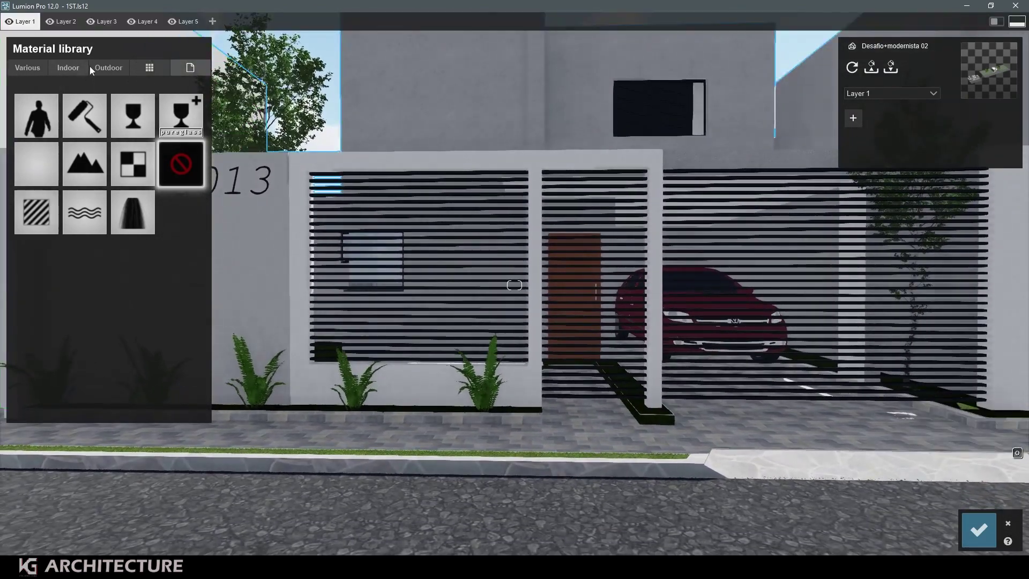
click(99, 68)
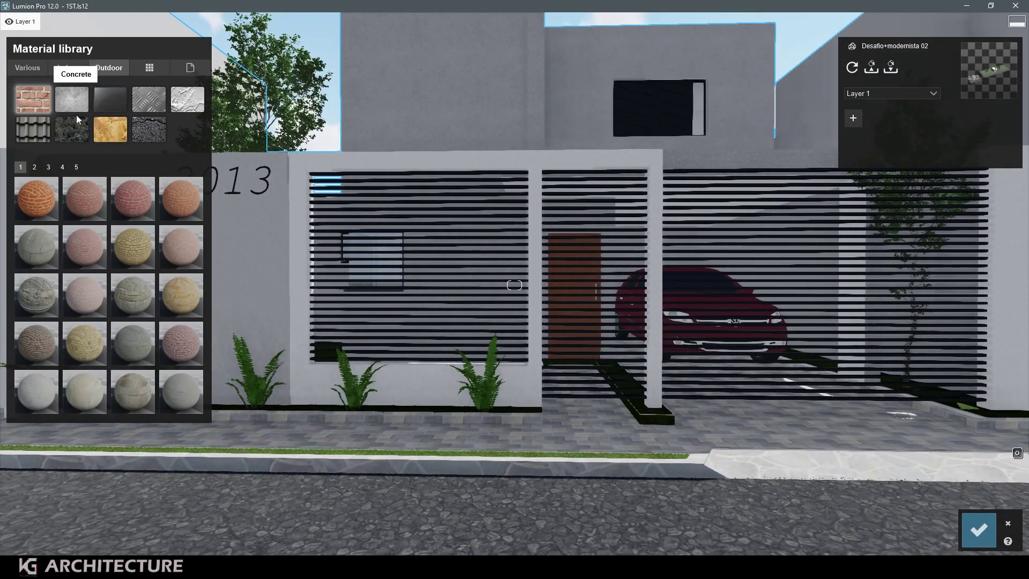
click(77, 131)
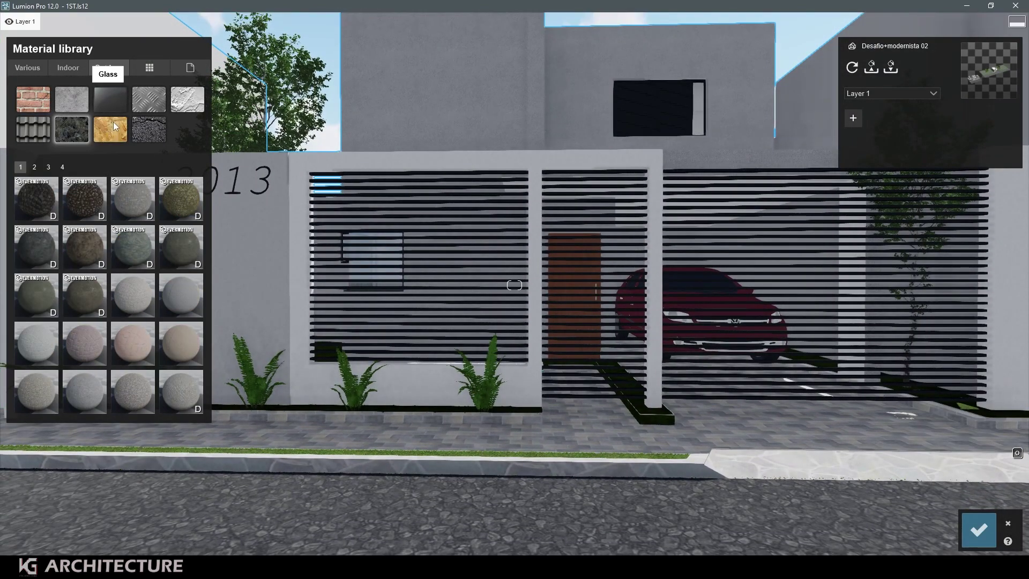
click(178, 297)
right_drag(178, 297, 181, 279)
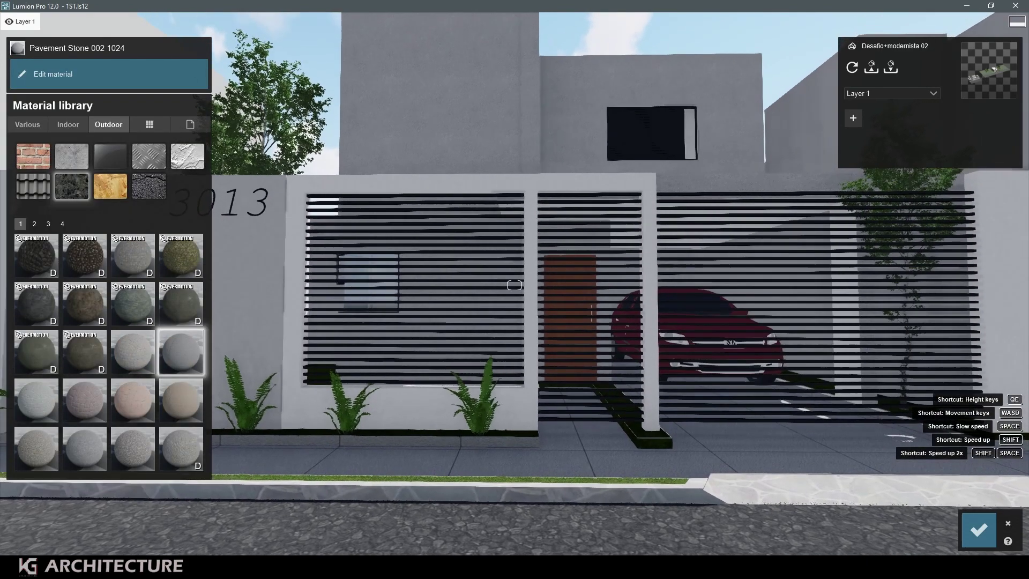
click(166, 445)
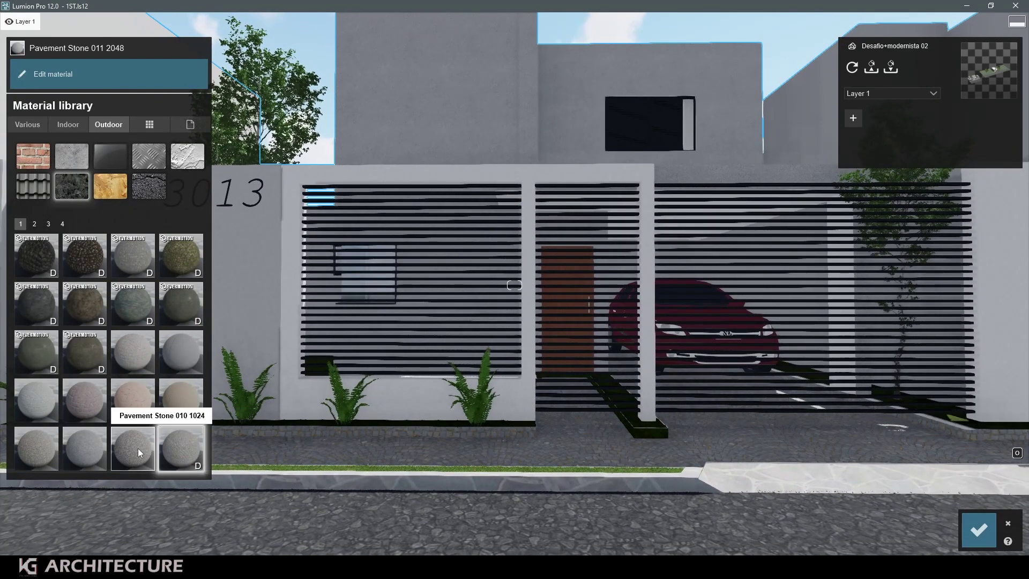
click(138, 448)
click(77, 452)
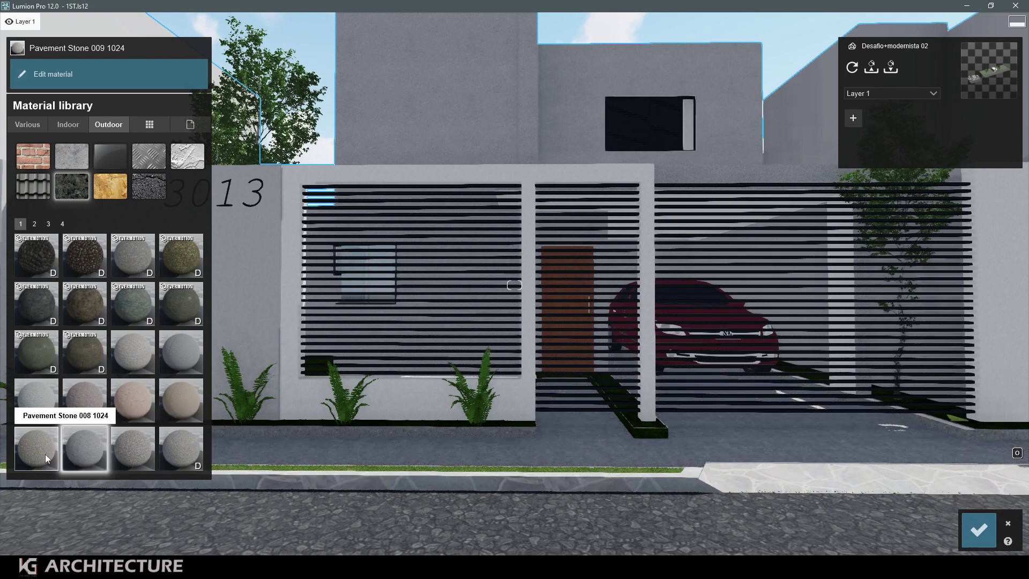
click(46, 455)
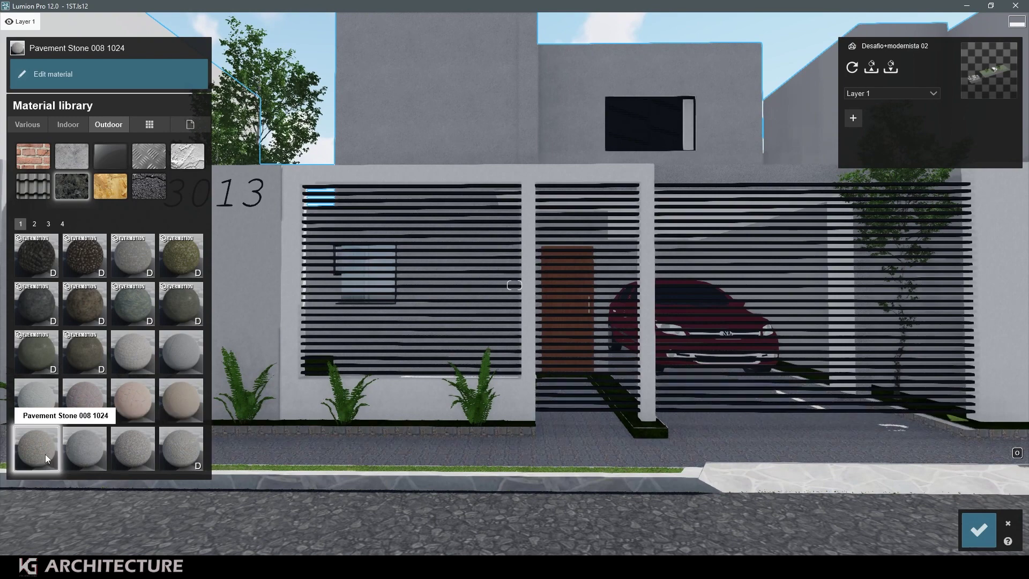
- Apply Polii CityStreet Sidewalk 011 2k to the paving, save, and preview photo 1
click(34, 225)
click(134, 301)
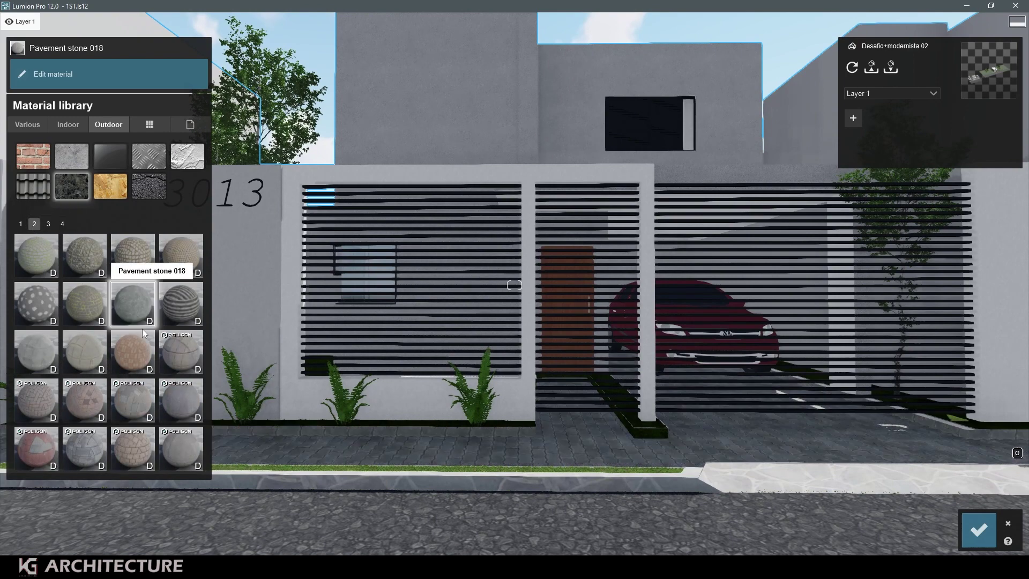
click(187, 420)
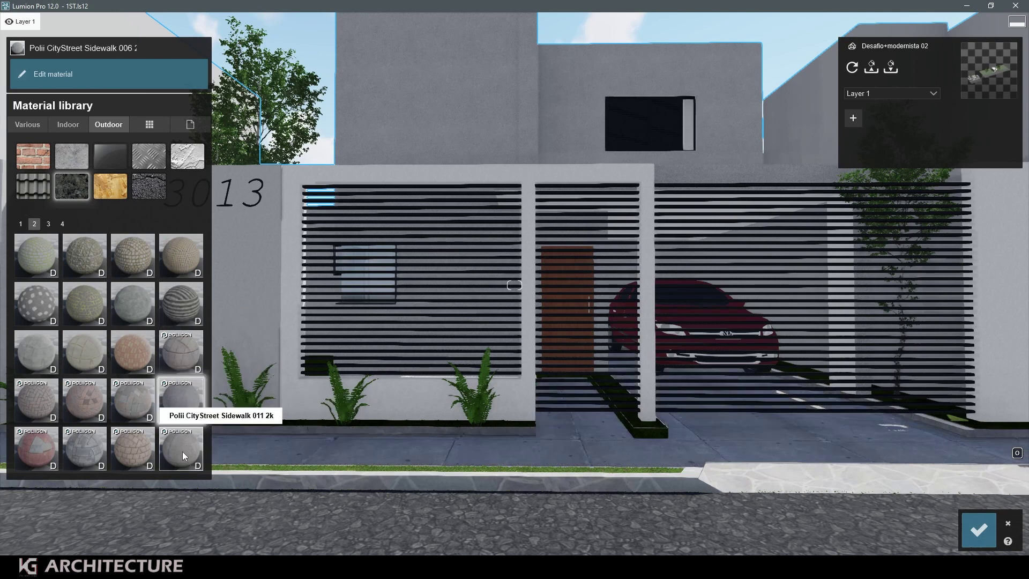
click(183, 454)
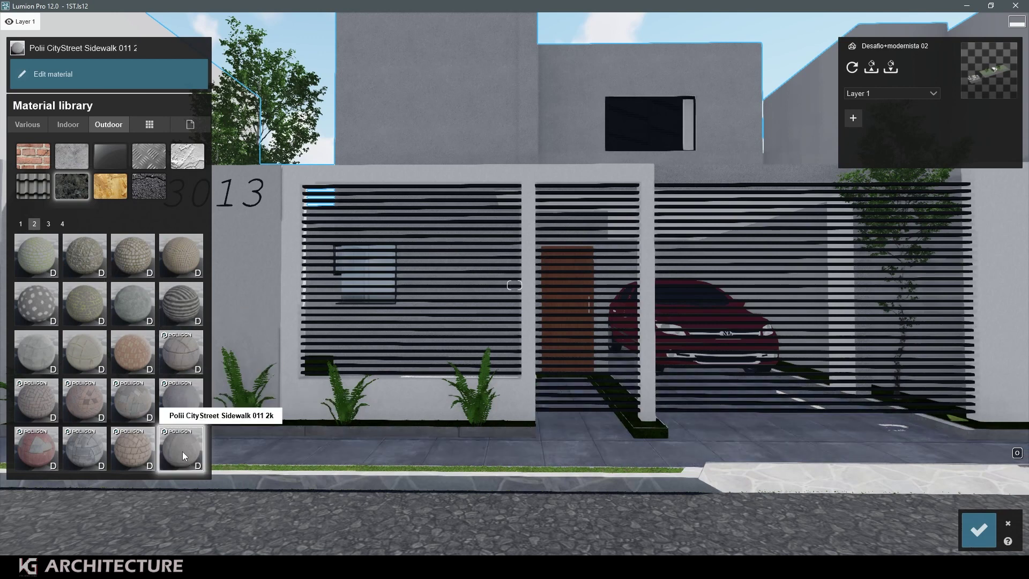
click(983, 530)
click(960, 503)
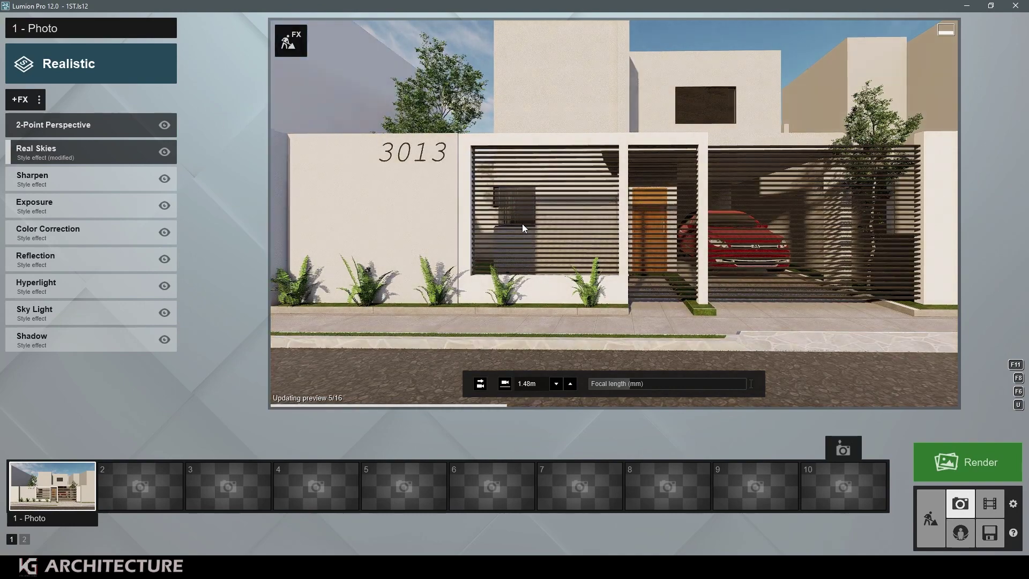
- Lower the sidewalk material's colour tint and check it in the photo preview
click(931, 519)
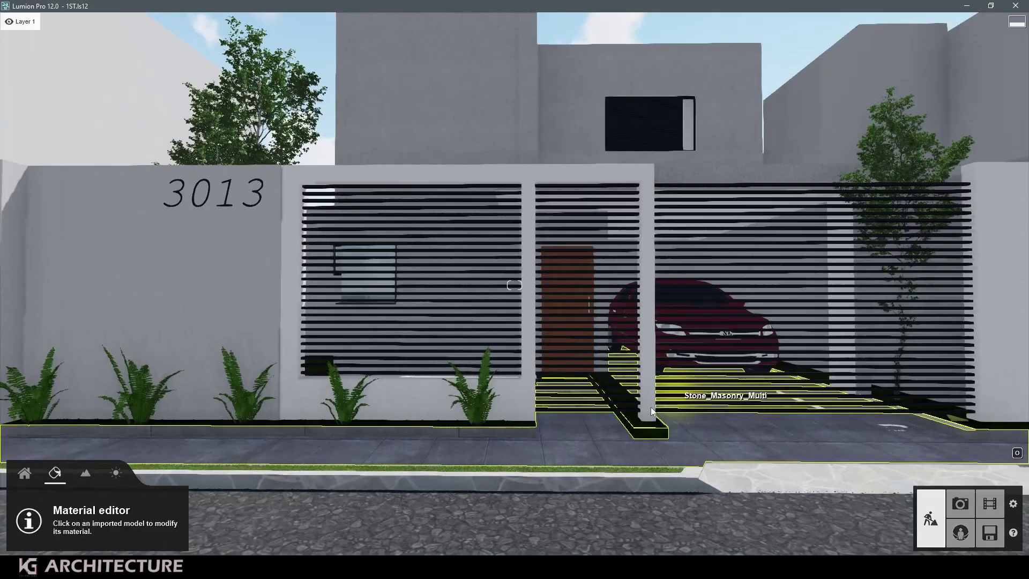
click(606, 440)
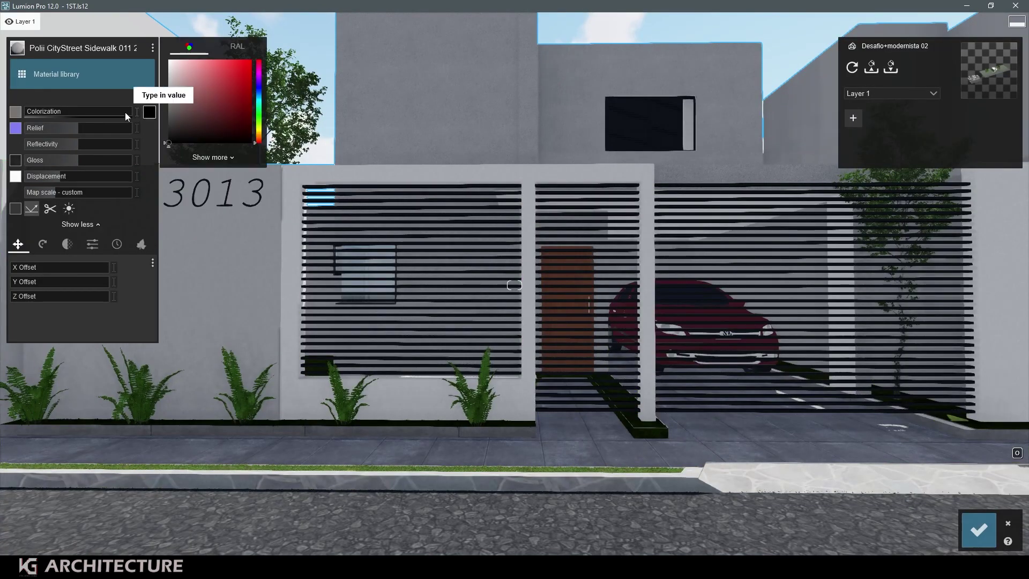
drag(126, 116, 94, 110)
click(979, 529)
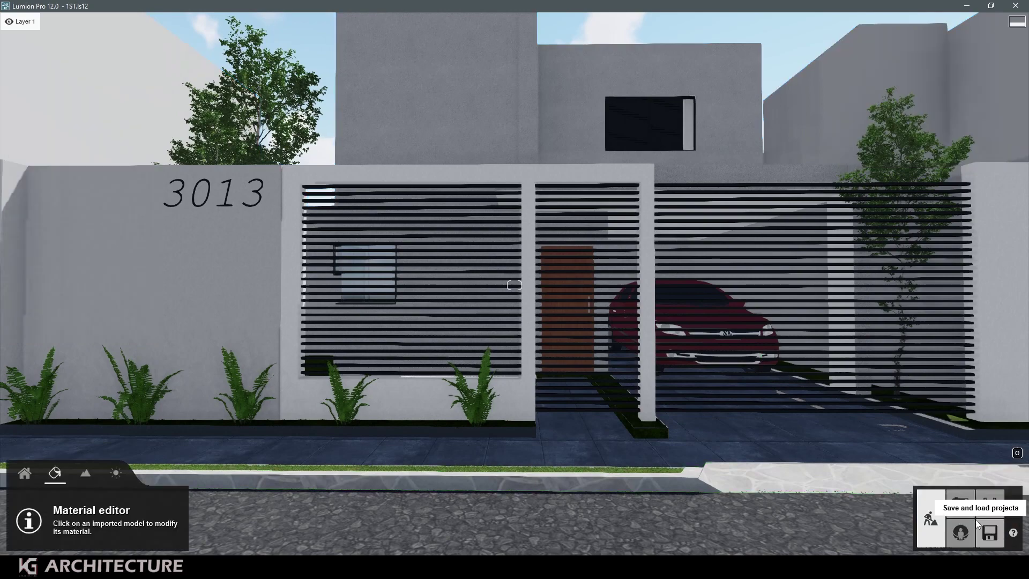
click(960, 503)
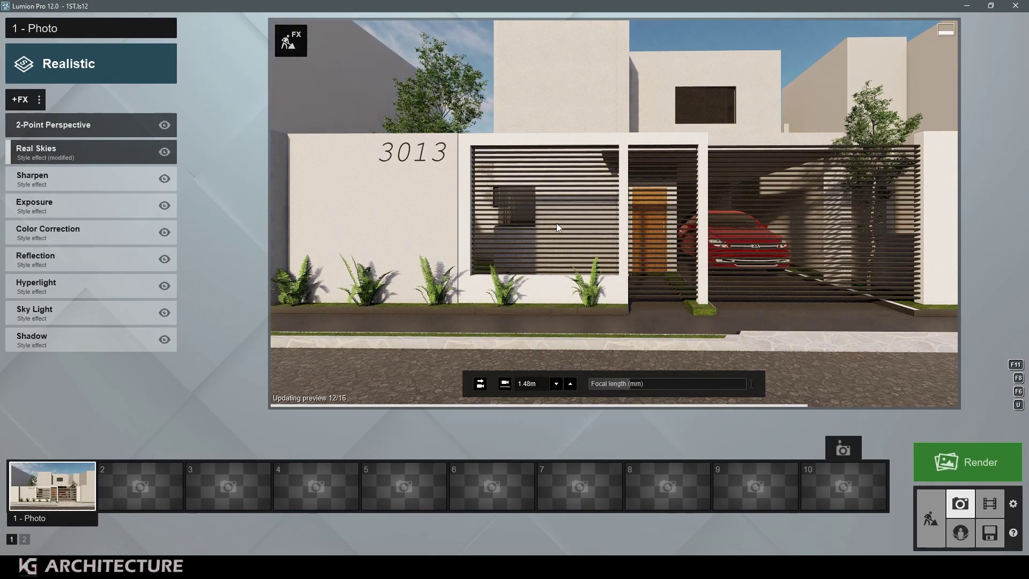
click(932, 518)
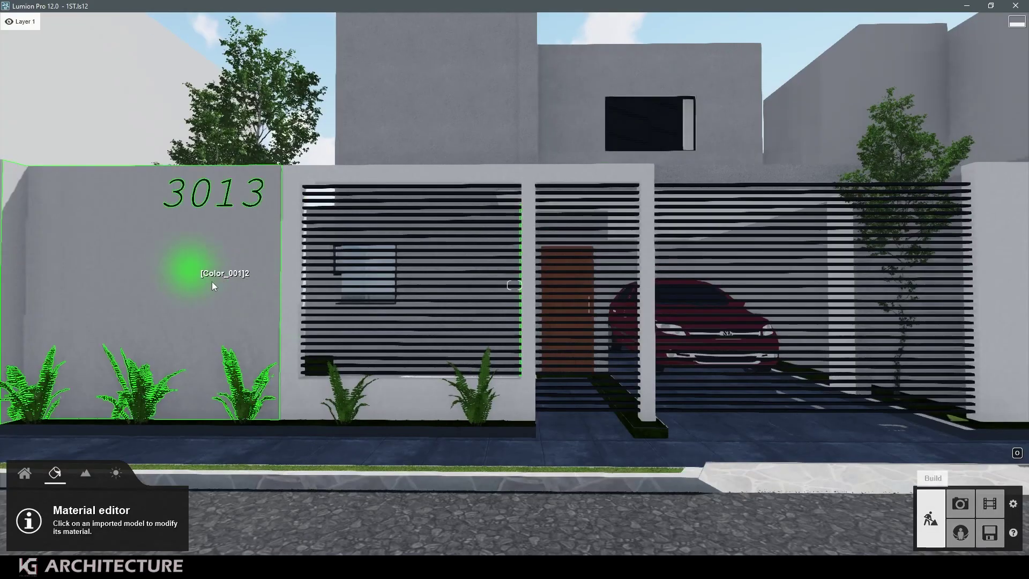
- Cut the sidewalk's reflectivity and colorization to remove tint, preview, and resume building
click(446, 437)
drag(63, 144, 34, 143)
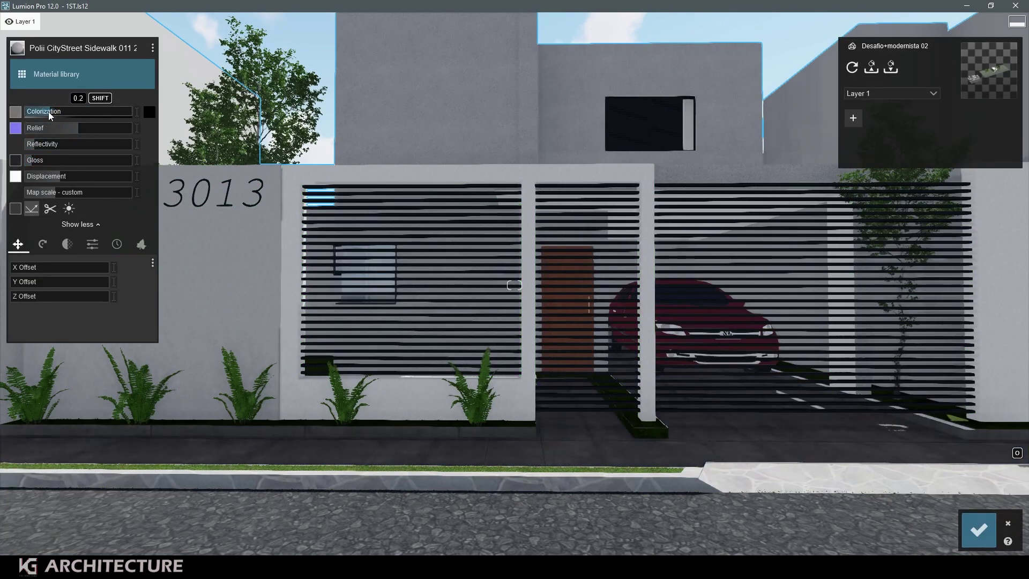
click(28, 111)
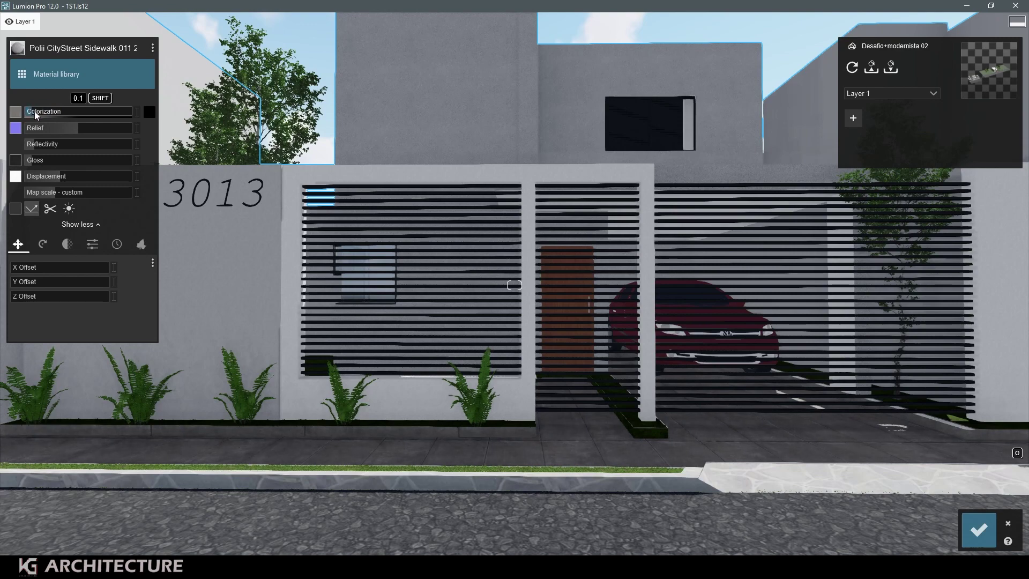
click(978, 530)
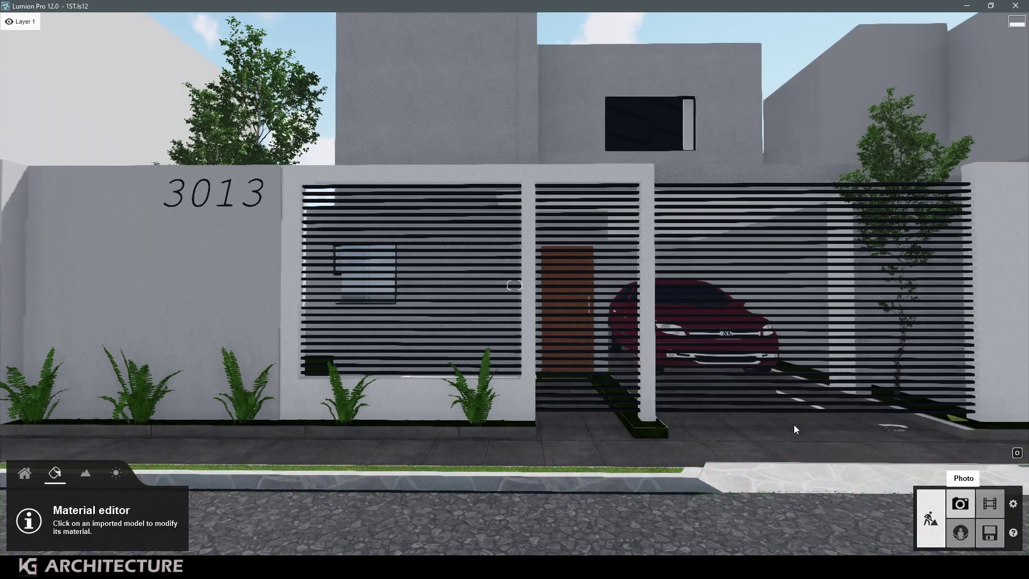
click(960, 504)
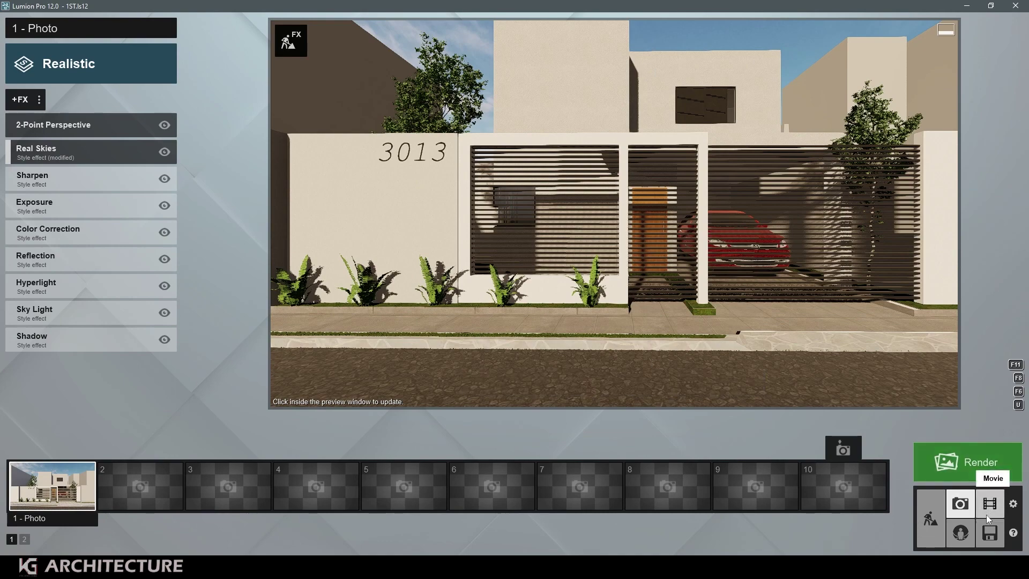
click(931, 518)
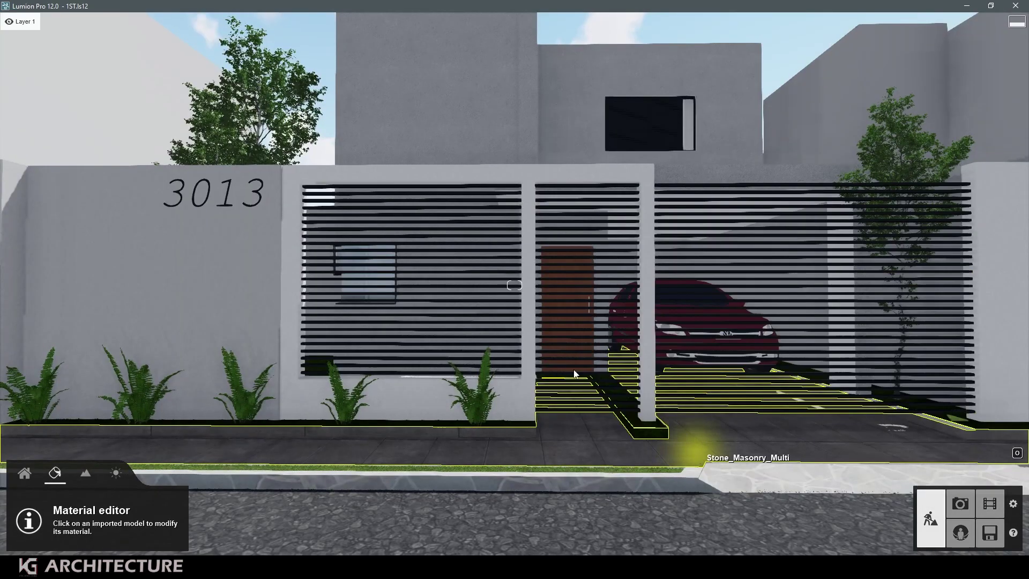
- Give the street surface the Outdoor Asphalt 013 1024 material
click(691, 456)
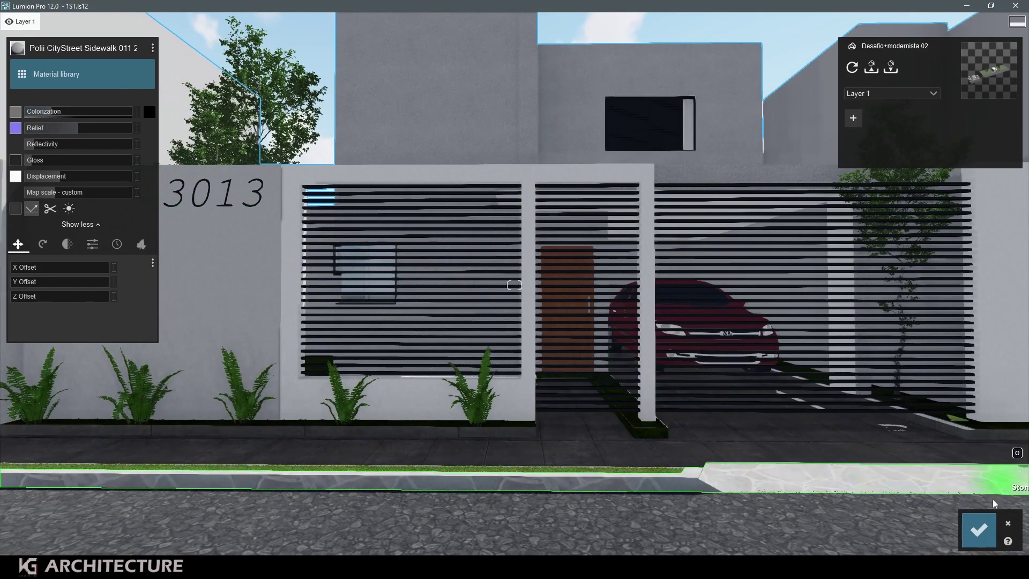
click(124, 75)
click(107, 68)
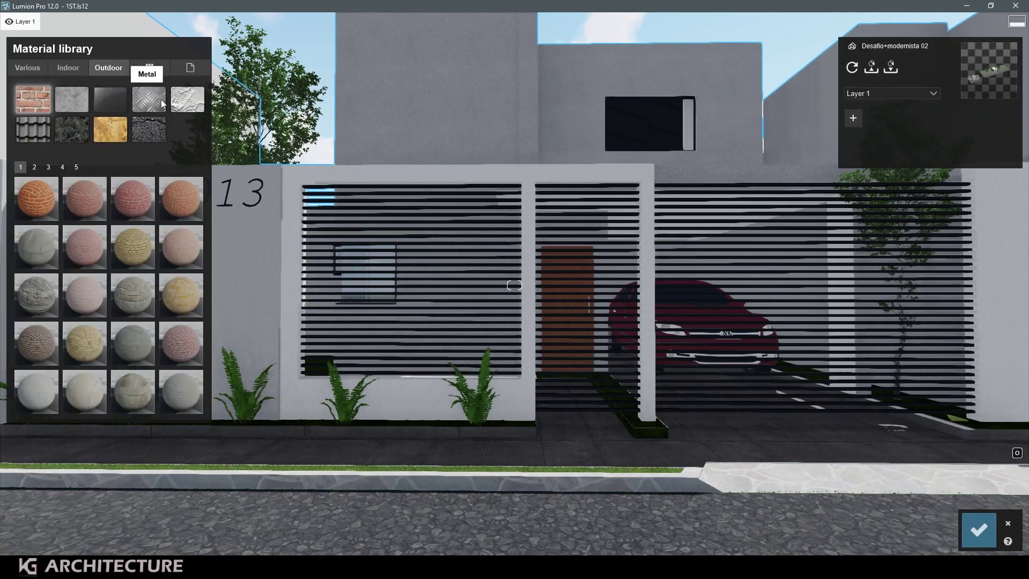
click(148, 129)
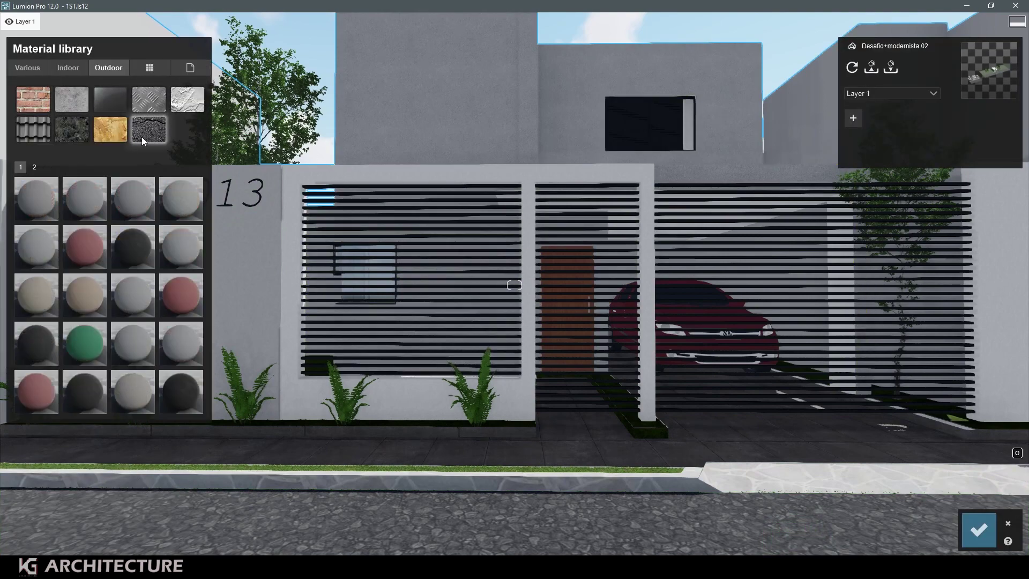
click(189, 388)
right_drag(332, 364, 353, 359)
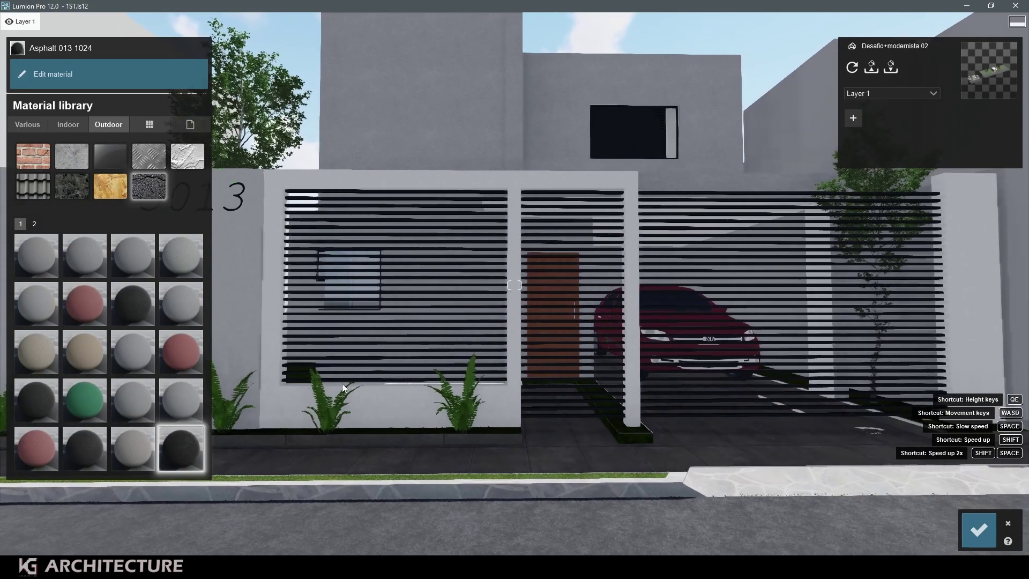
click(978, 530)
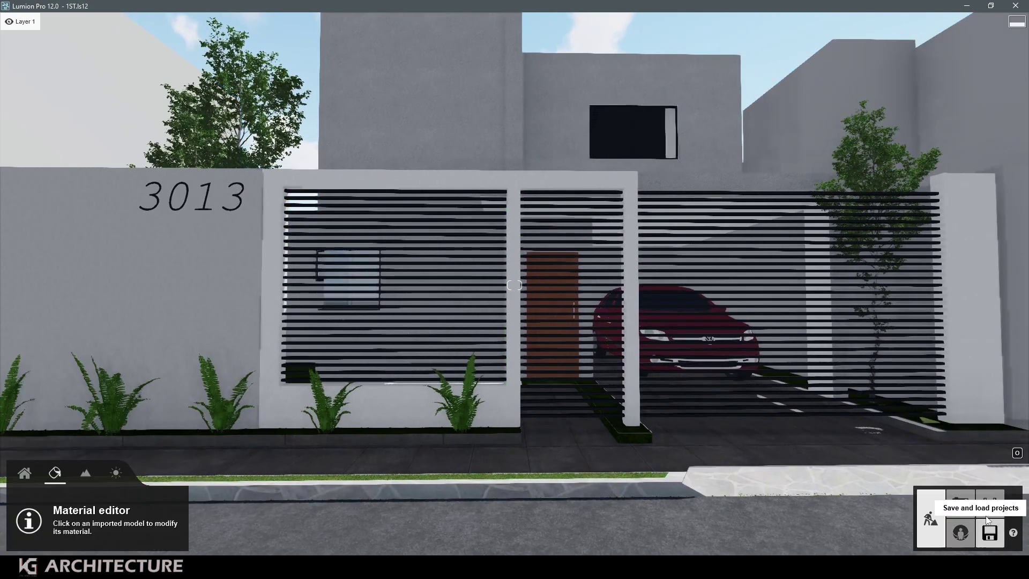
- Check the new asphalt from photo 1's saved camera, then select the house walls
click(959, 516)
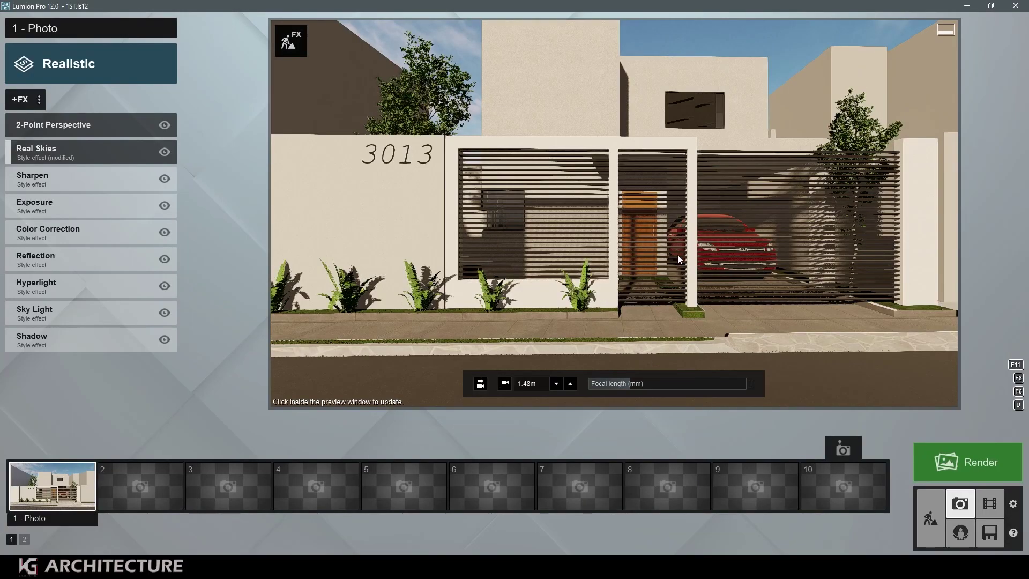
click(52, 485)
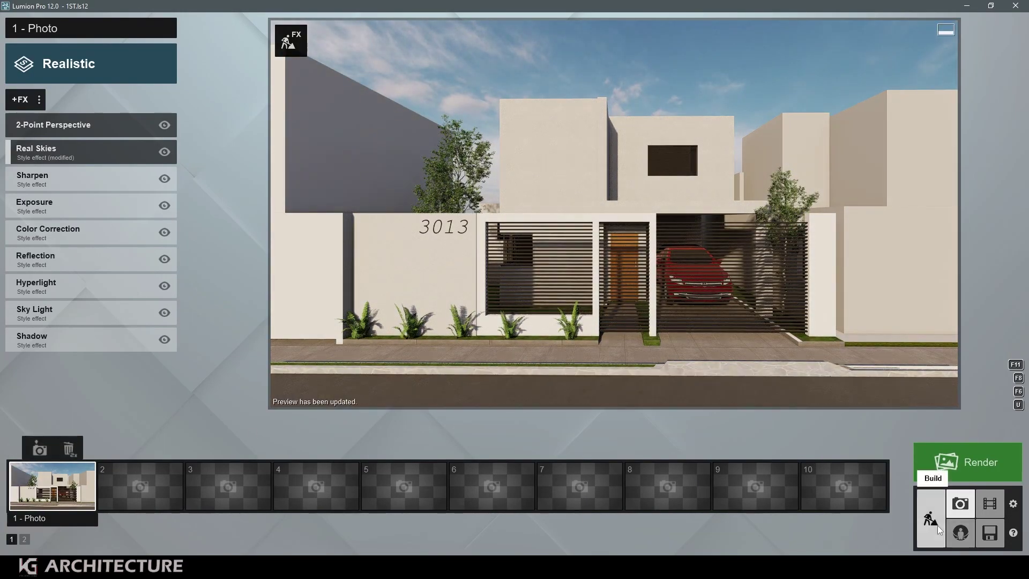
click(935, 522)
click(636, 517)
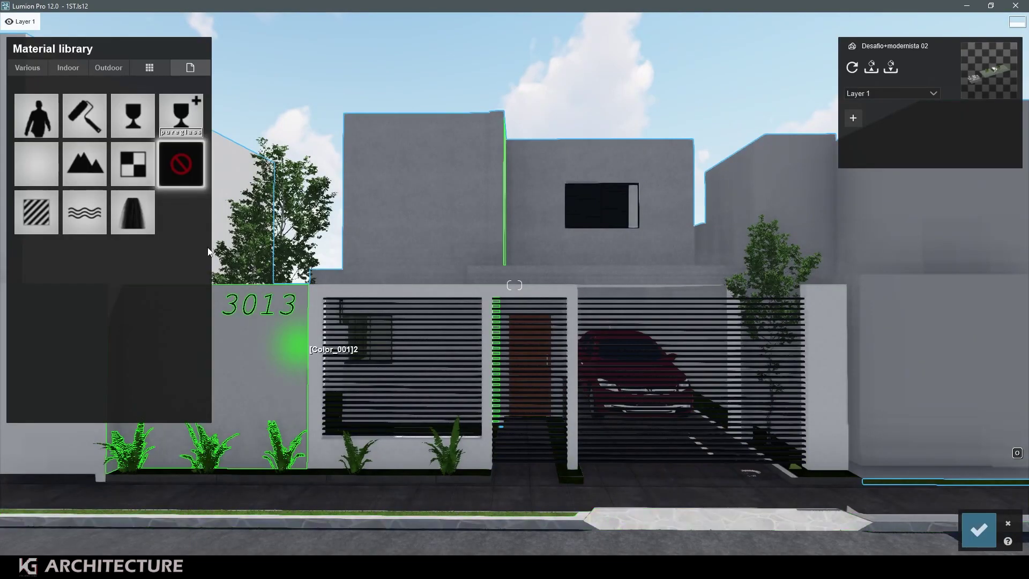
- Apply the Outdoor Plaster material Exterior Walls Alt 027 020 102 to the front walls and save
click(101, 70)
click(187, 99)
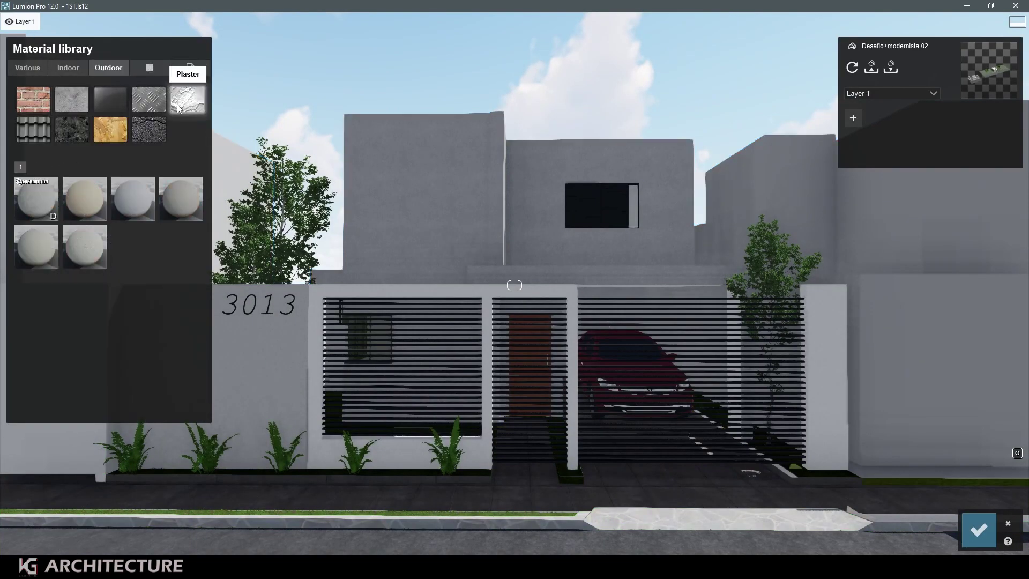
click(133, 203)
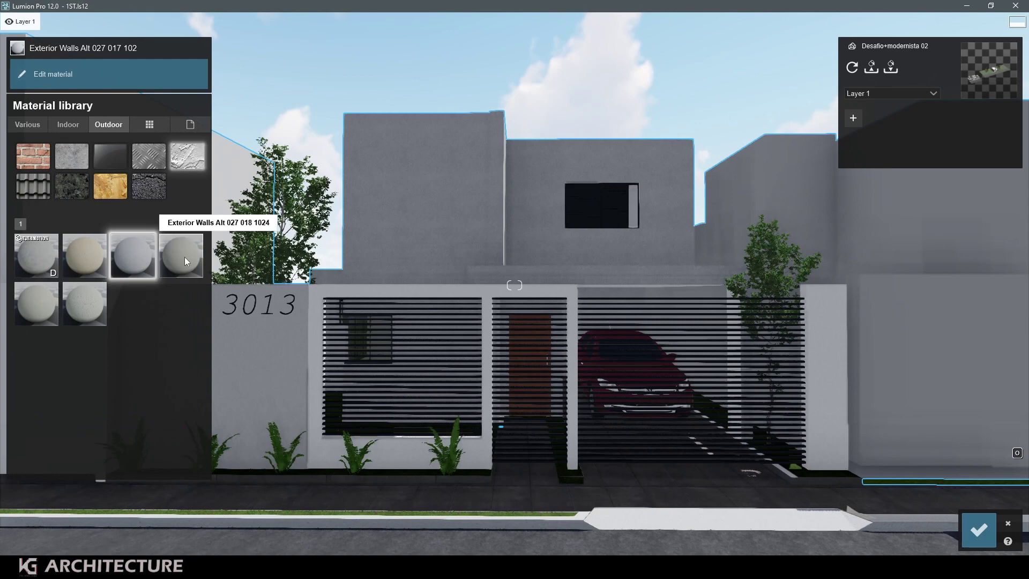
click(75, 307)
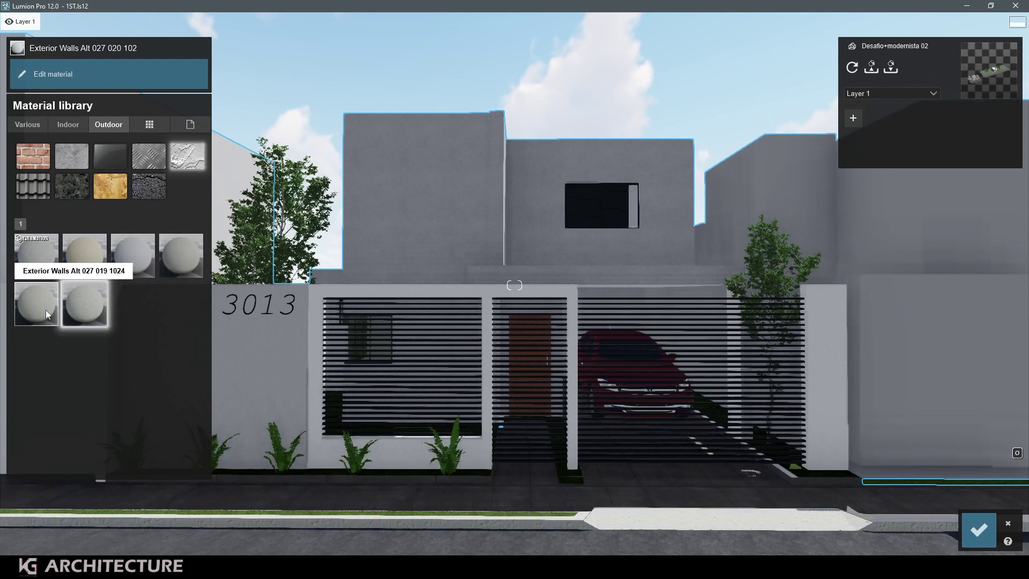
click(981, 532)
- Render photo 1 at Desktop size 1920x1080 and close the finished render window and notification
click(979, 504)
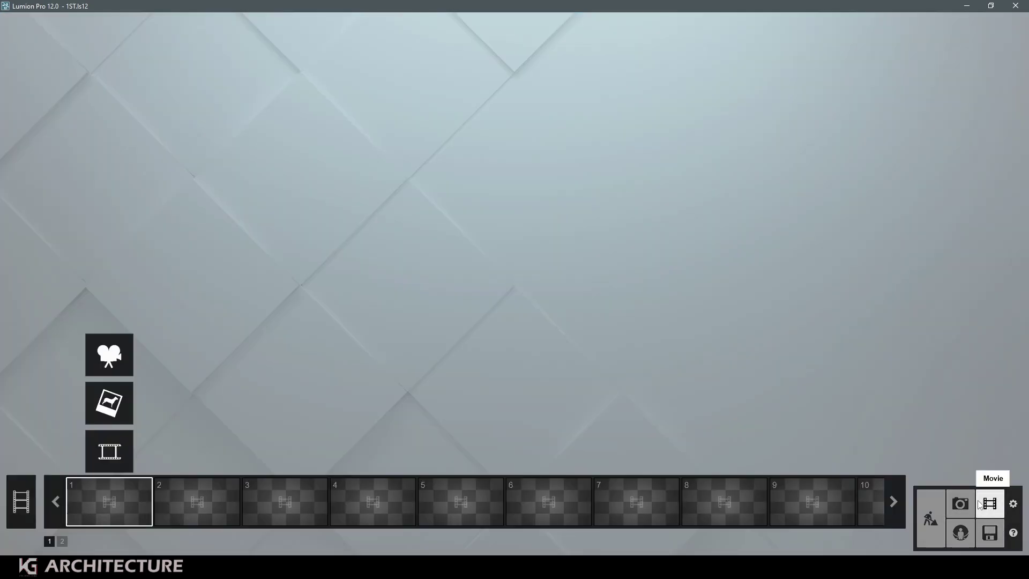
click(960, 503)
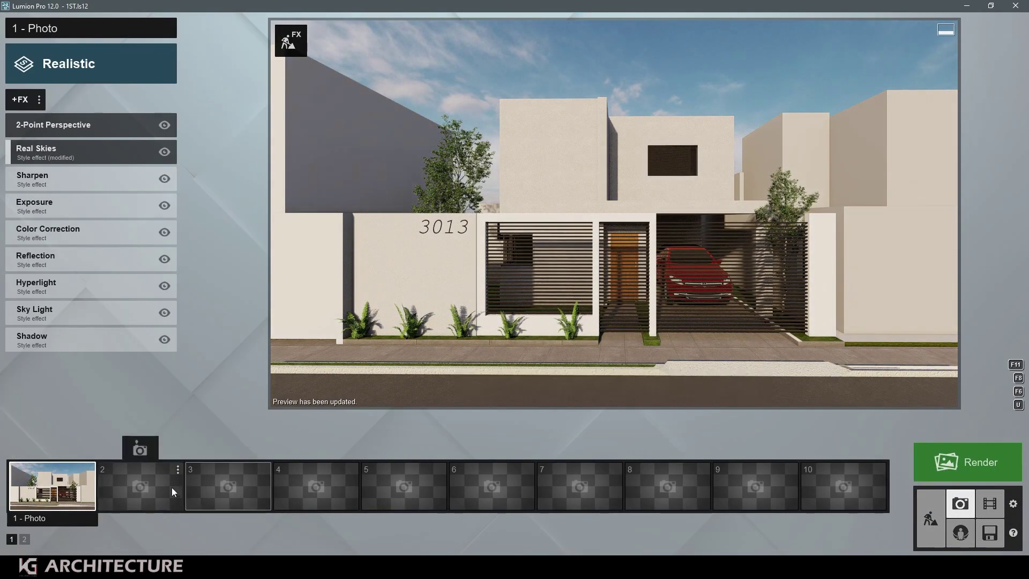
click(944, 469)
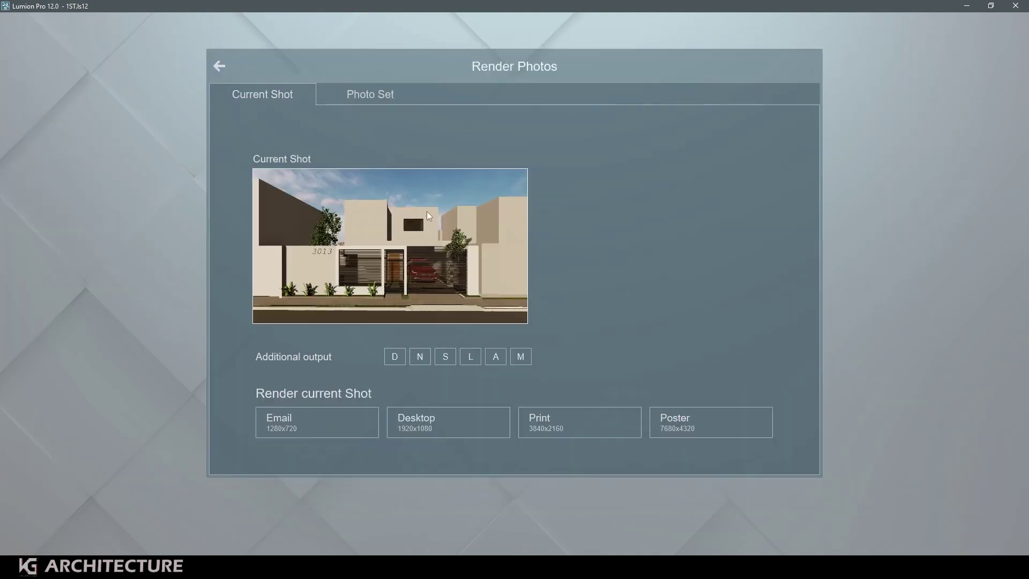
click(466, 425)
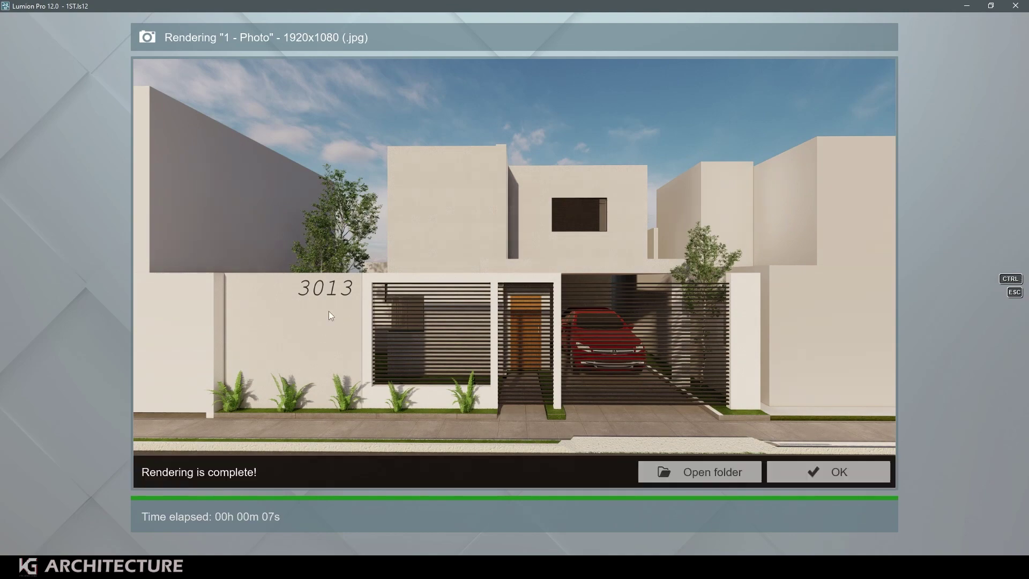
click(795, 471)
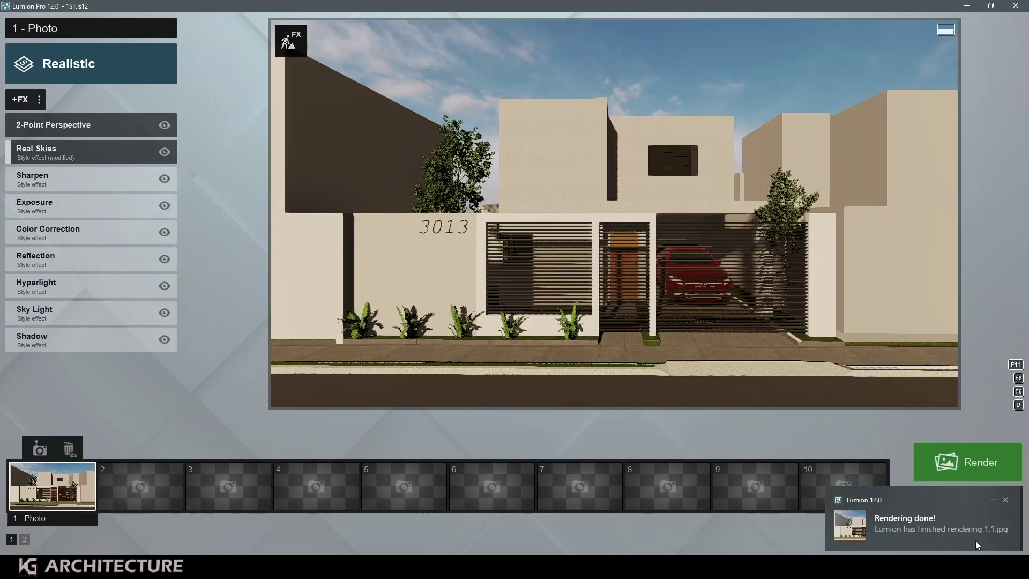
click(1005, 501)
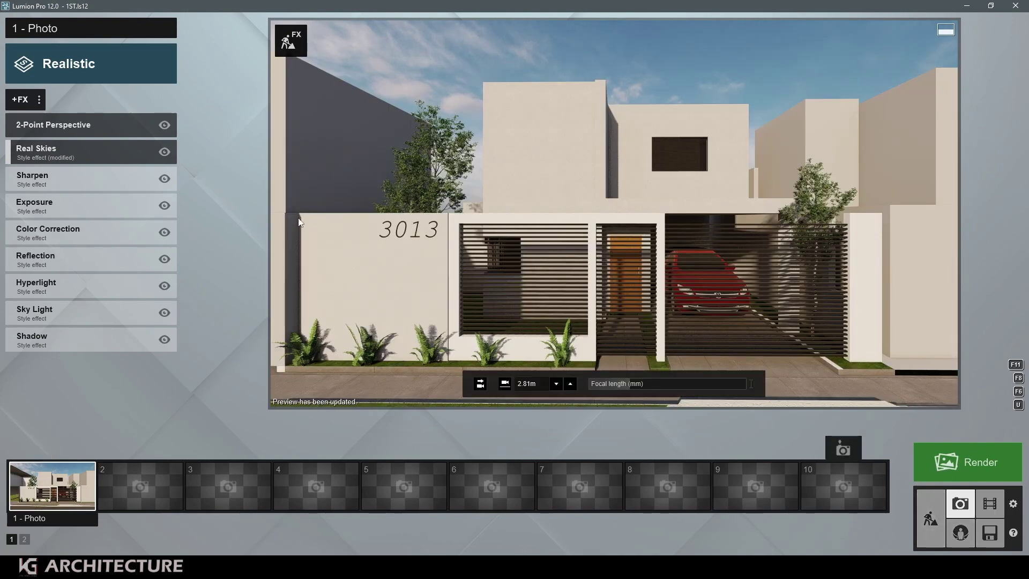
- Switch photo 1's Real Skies to the Cloudy 9 sky and turn its heading to 41.9°
click(91, 142)
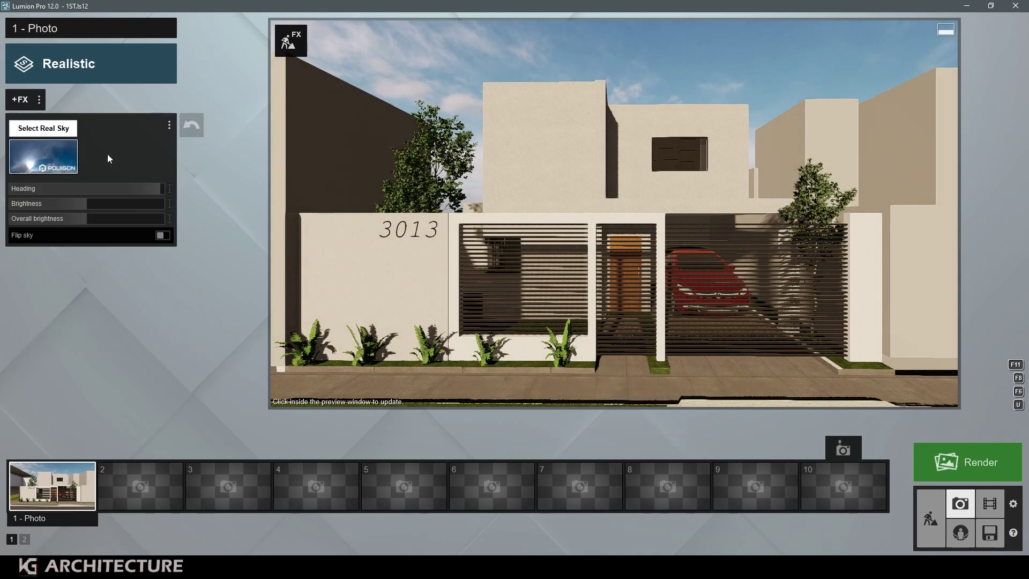
click(25, 169)
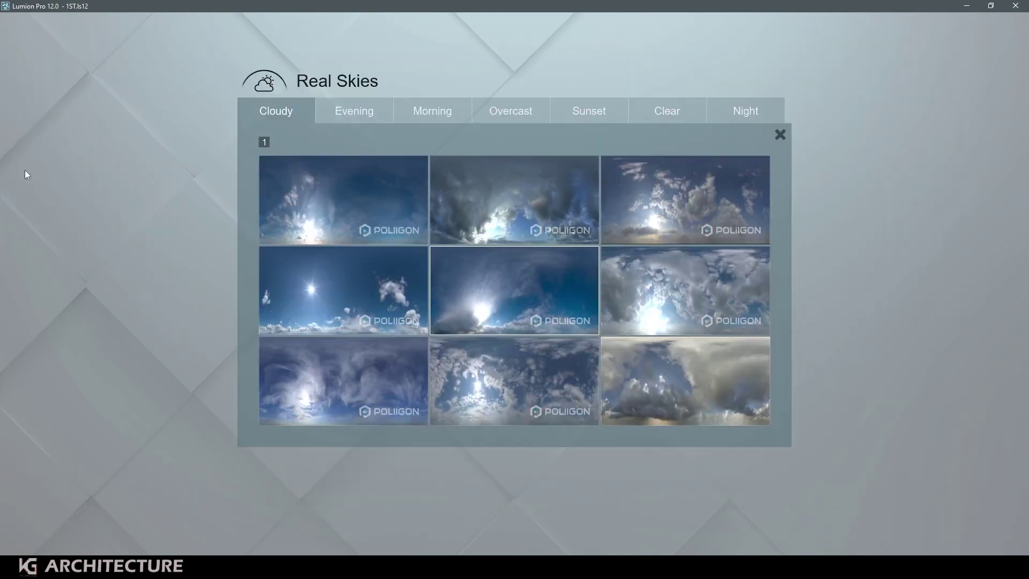
click(697, 394)
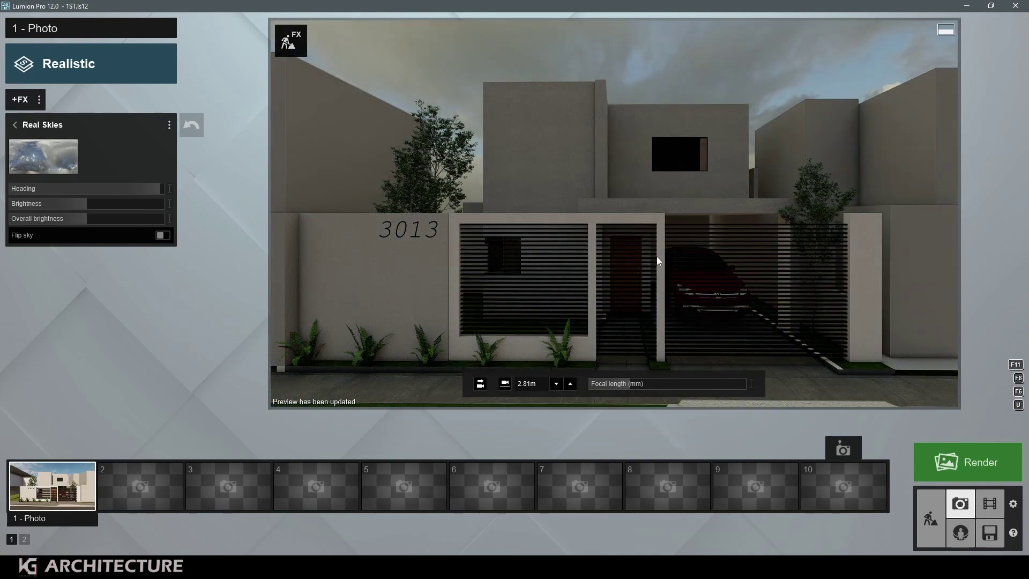
mouse_move(148, 189)
mouse_down()
mouse_move(68, 187)
mouse_move(166, 209)
mouse_up()
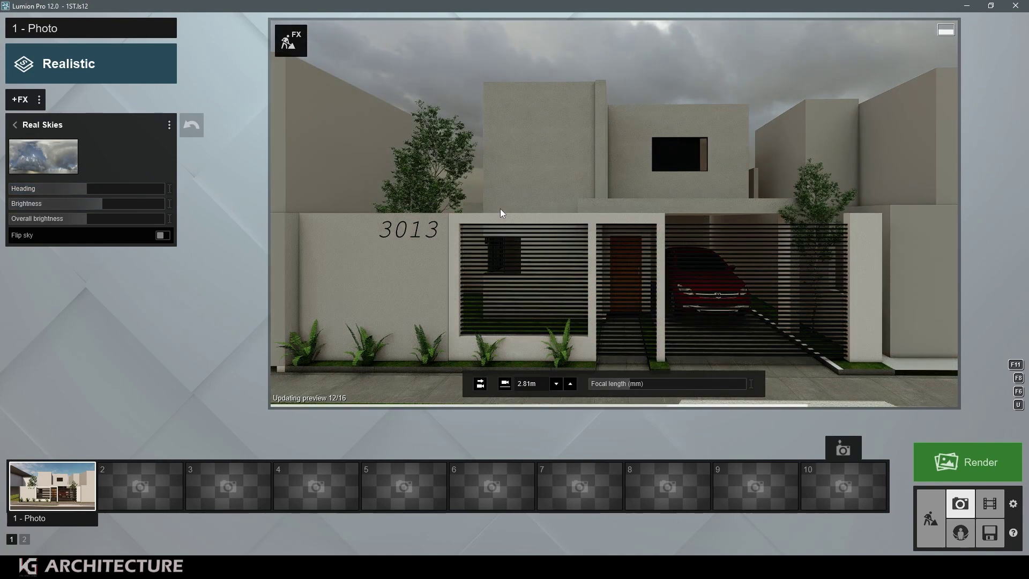
- Try several morning skies, then another preset sky, in photo 1's Real Skies
click(36, 166)
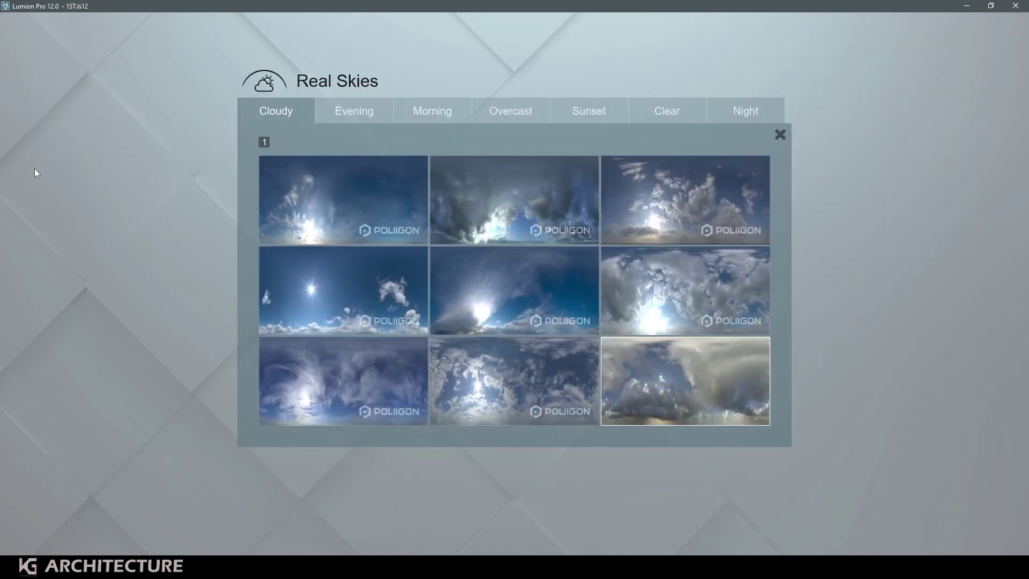
click(427, 109)
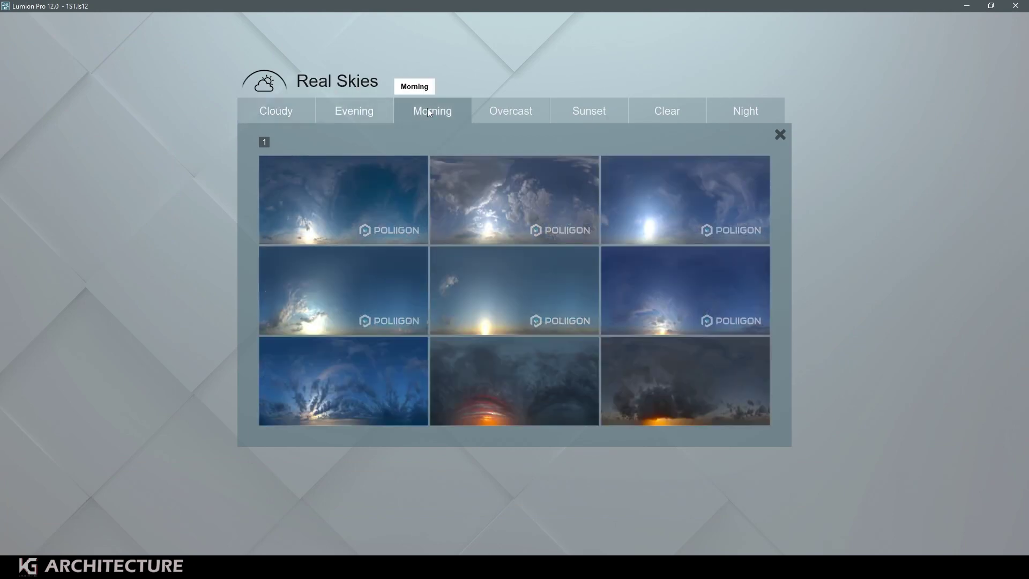
click(387, 304)
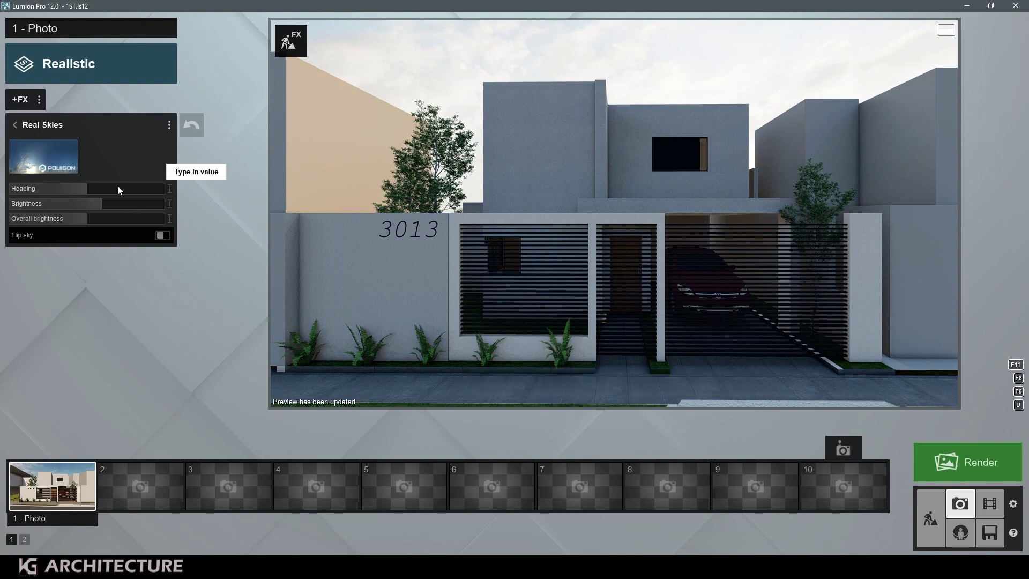
click(43, 159)
click(477, 294)
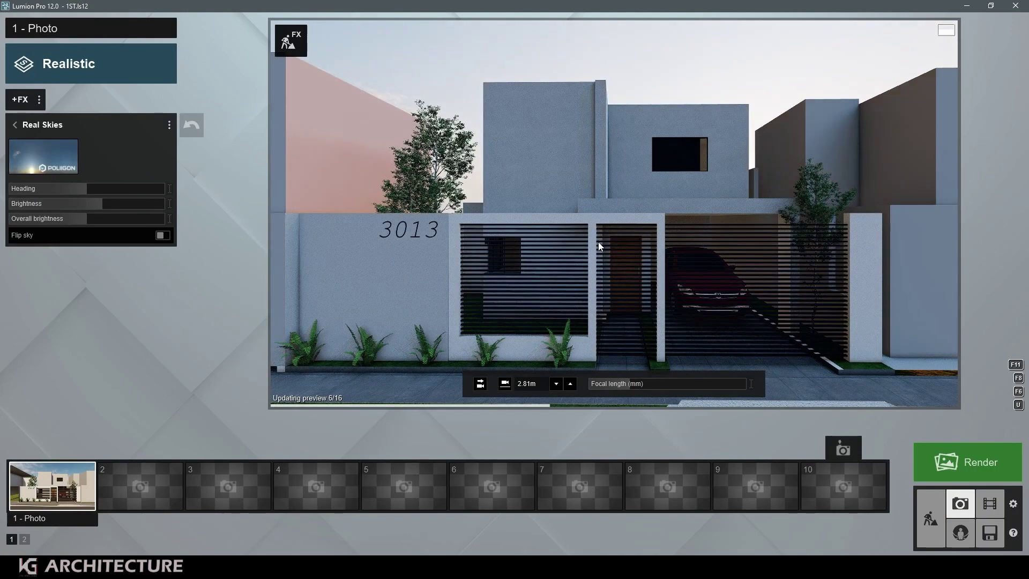
click(64, 161)
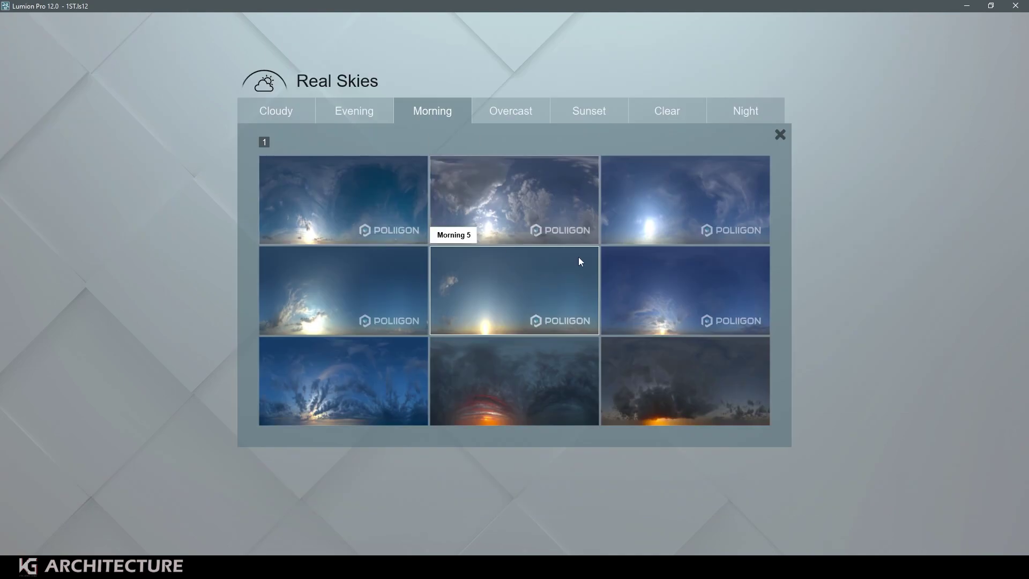
click(680, 270)
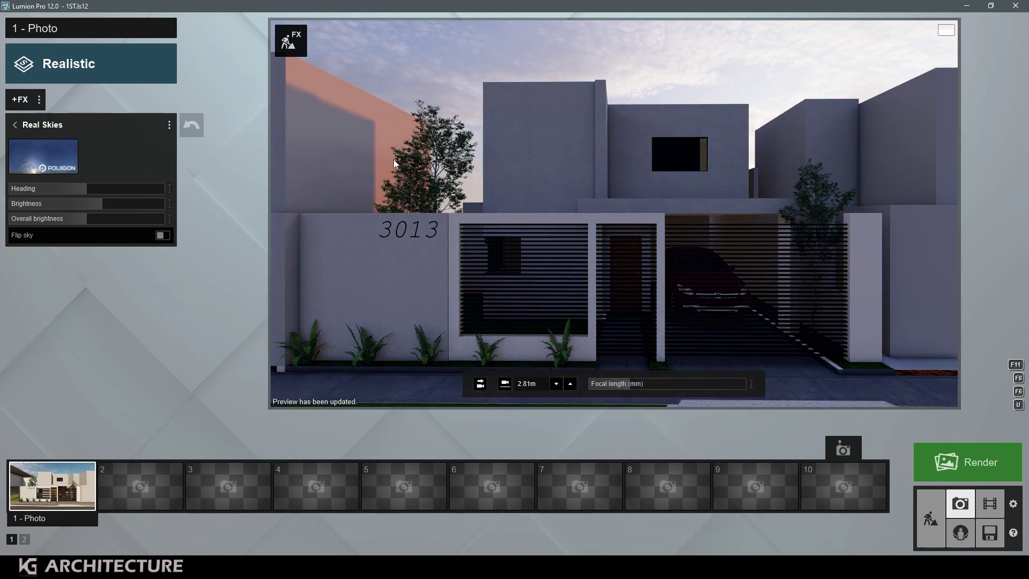
- Turn the sky heading, lower its brightness, then apply the first Overcast sky preset
drag(86, 189, 152, 189)
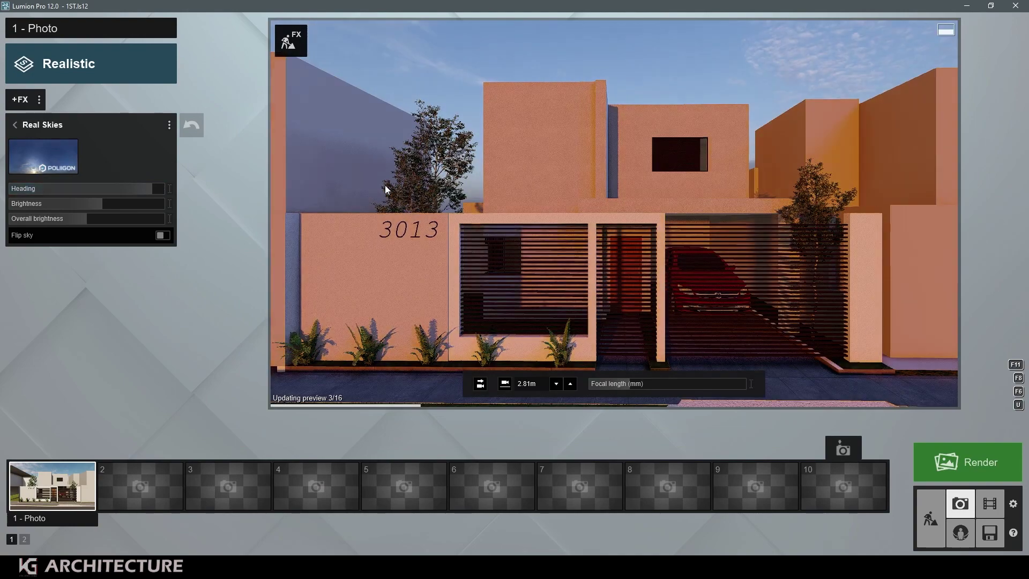
drag(111, 203, 71, 209)
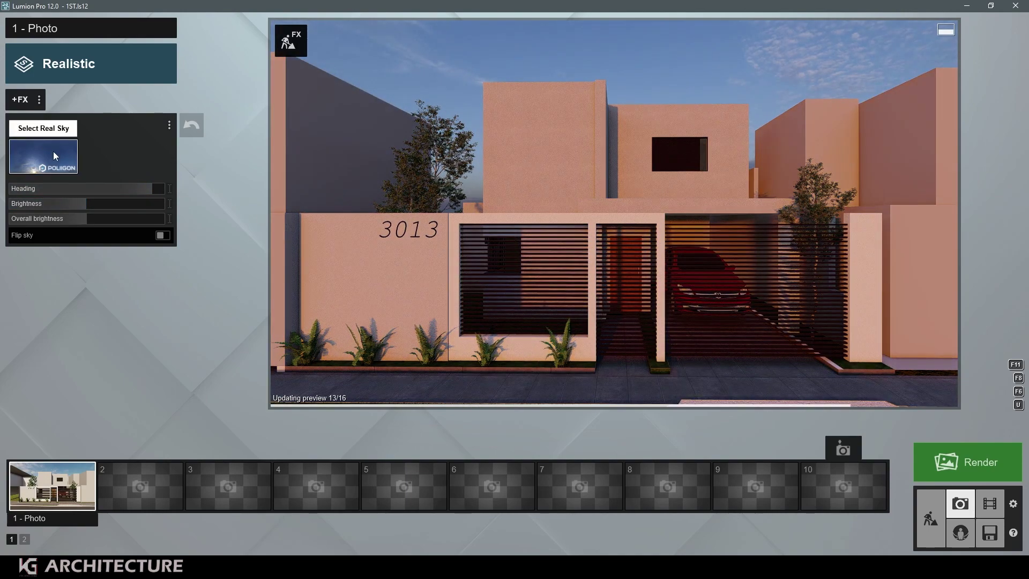
click(54, 151)
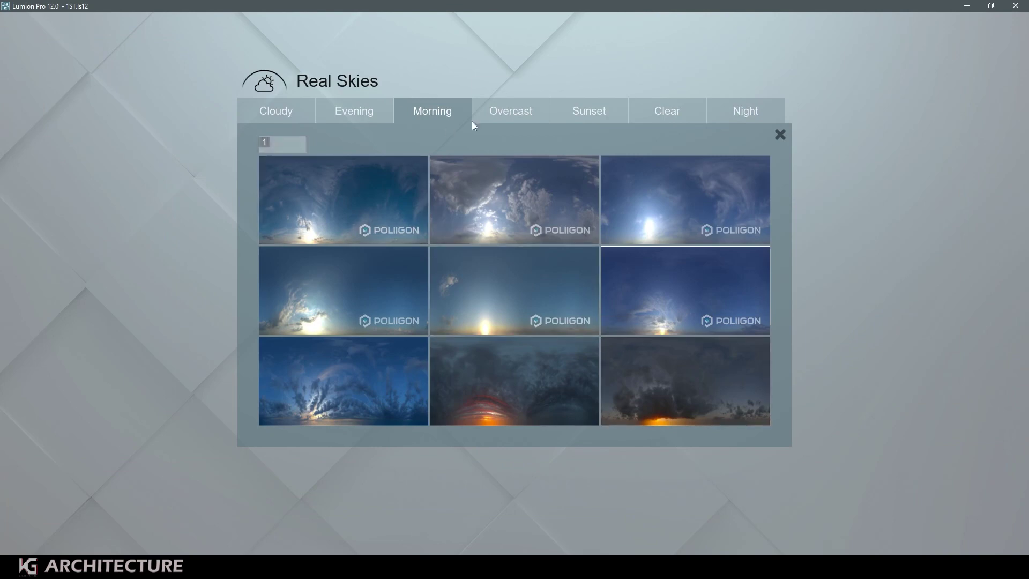
click(496, 108)
click(298, 195)
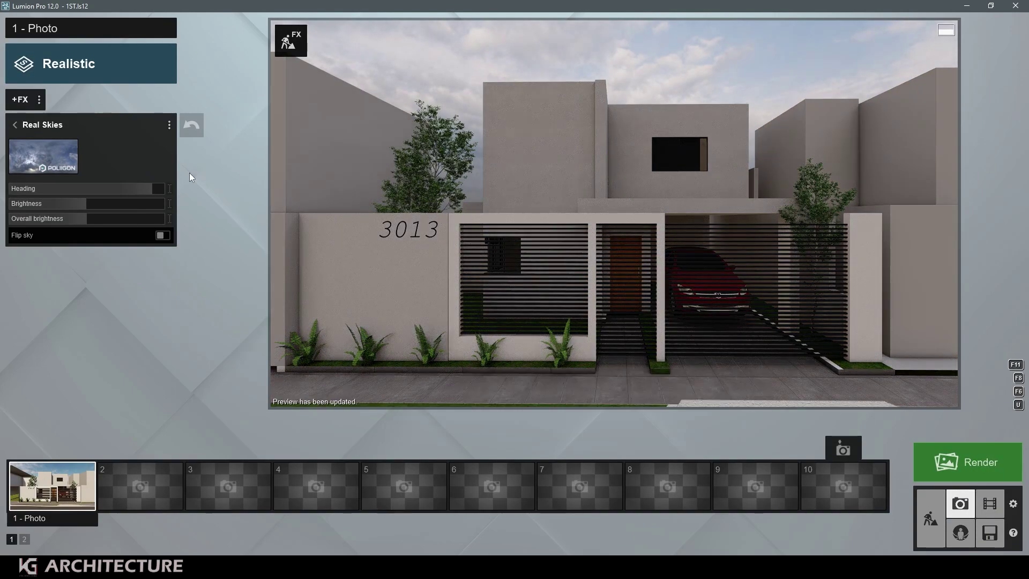
- Raise photo 1's Exposure effect in two slider moves to brighten the house
click(16, 125)
click(78, 213)
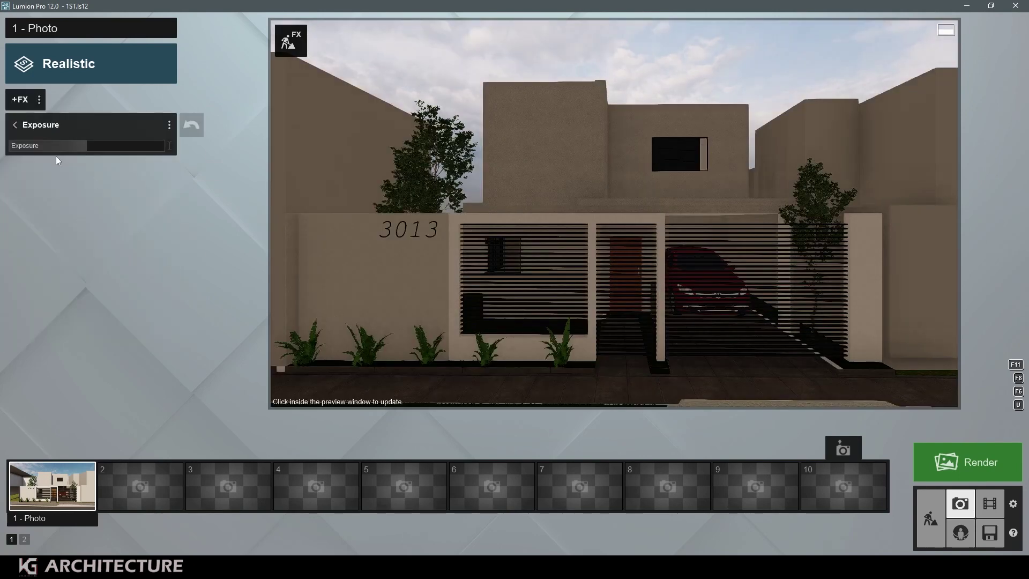
drag(87, 146, 122, 145)
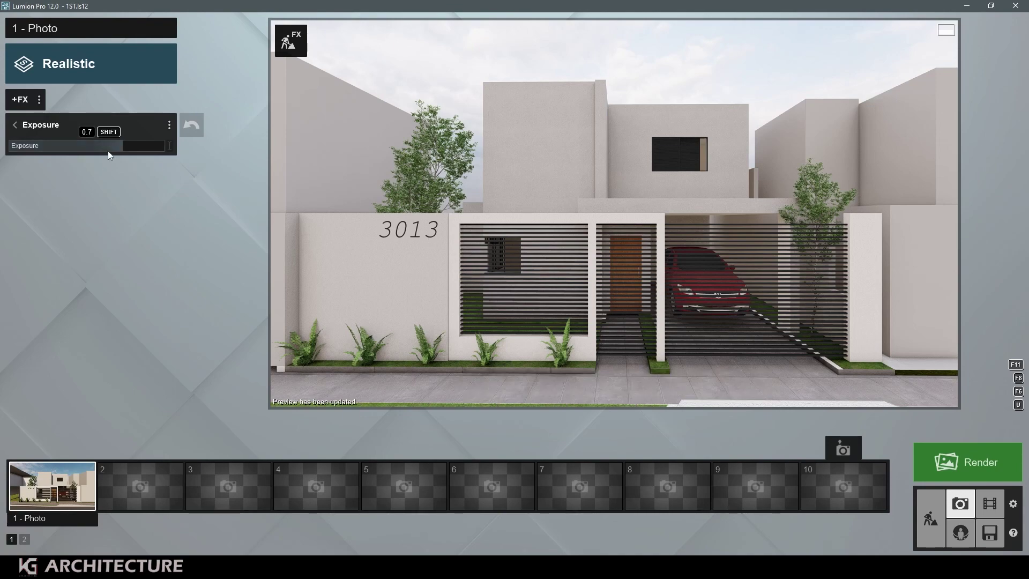
drag(110, 147, 147, 145)
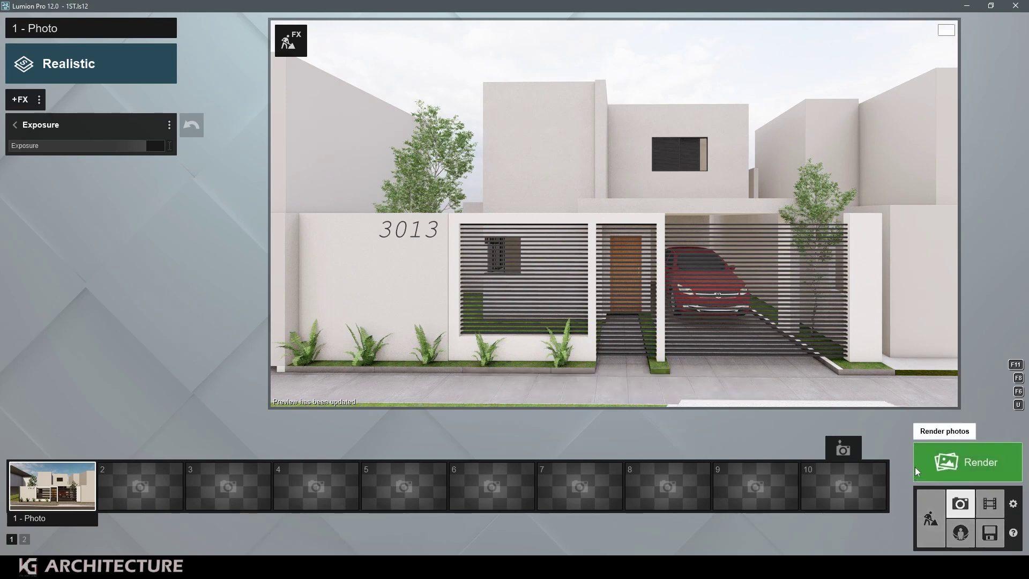
click(930, 528)
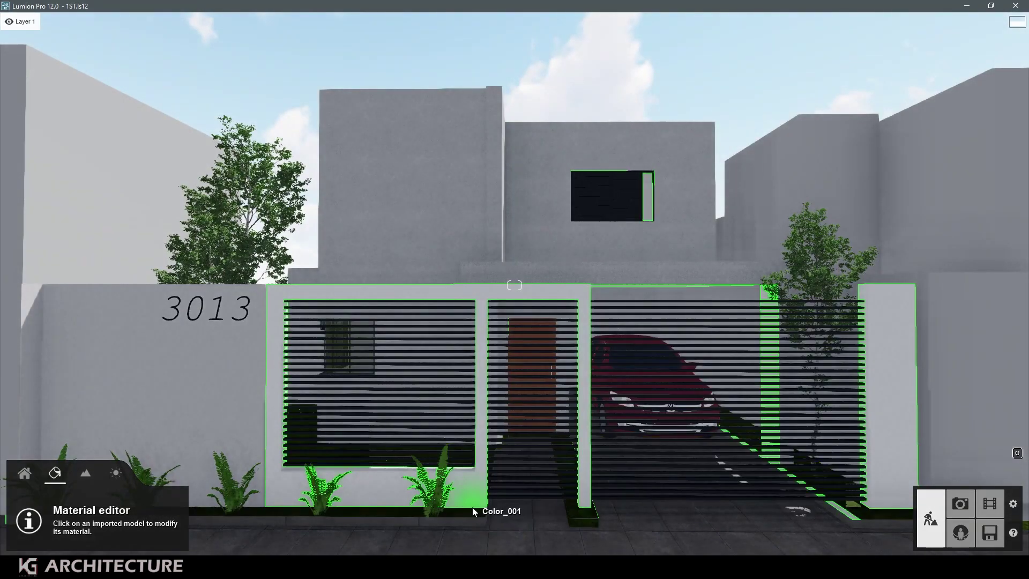
- Inspect the grass material and the photo render options without changing anything
click(461, 509)
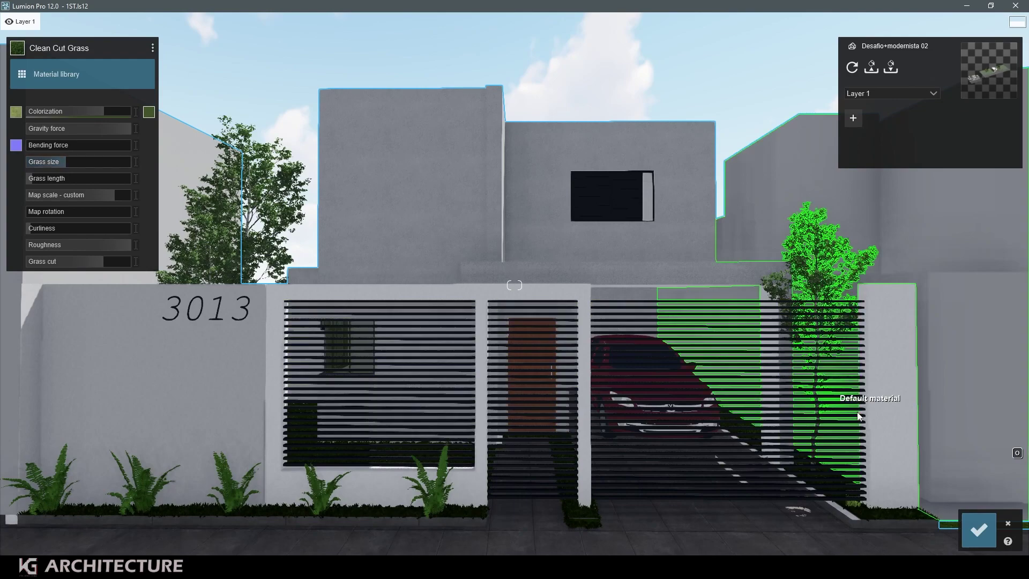
click(979, 530)
click(960, 504)
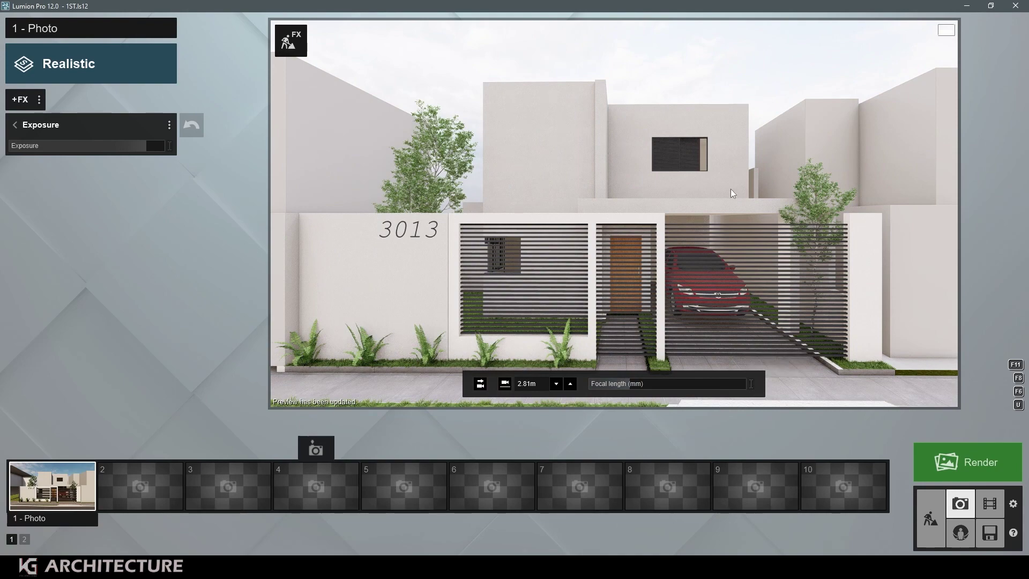
click(944, 478)
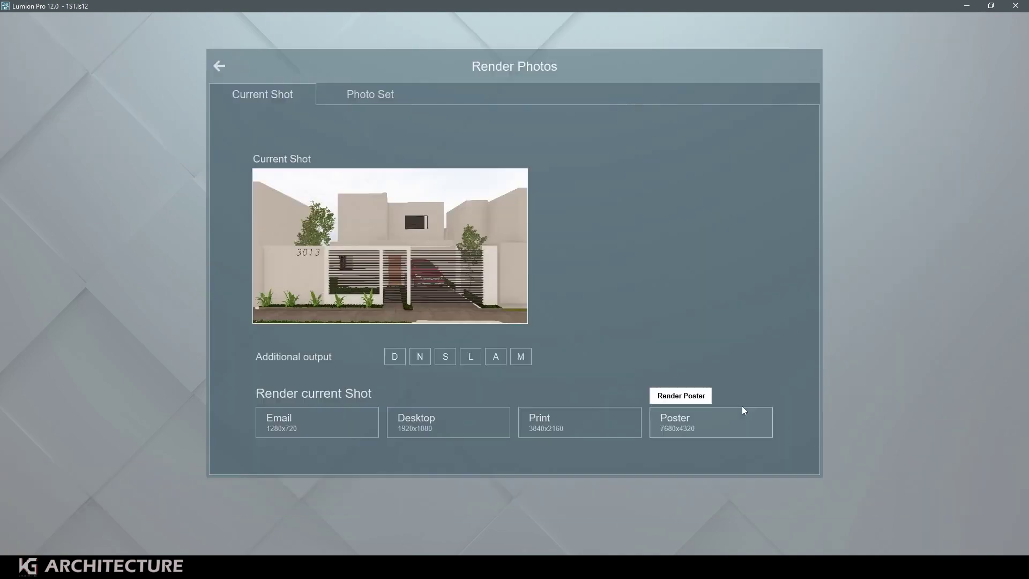
click(944, 527)
- Fly the camera past the car to face the front door
key(w)
right_drag(944, 527, 944, 542)
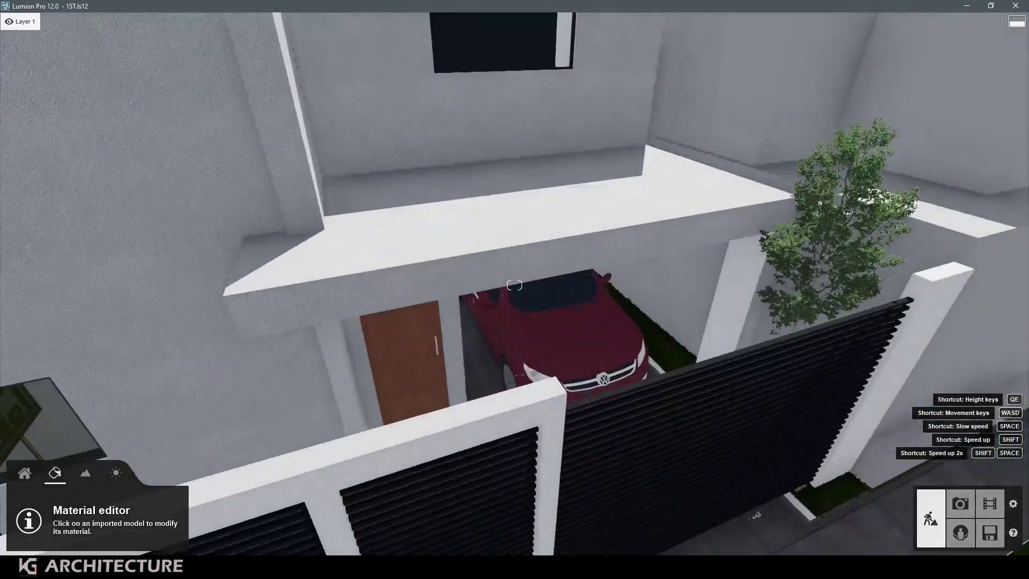
right_drag(693, 223, 693, 223)
- Apply the Indoor Wood material Wood Floor 038 1024 to the front door
click(567, 237)
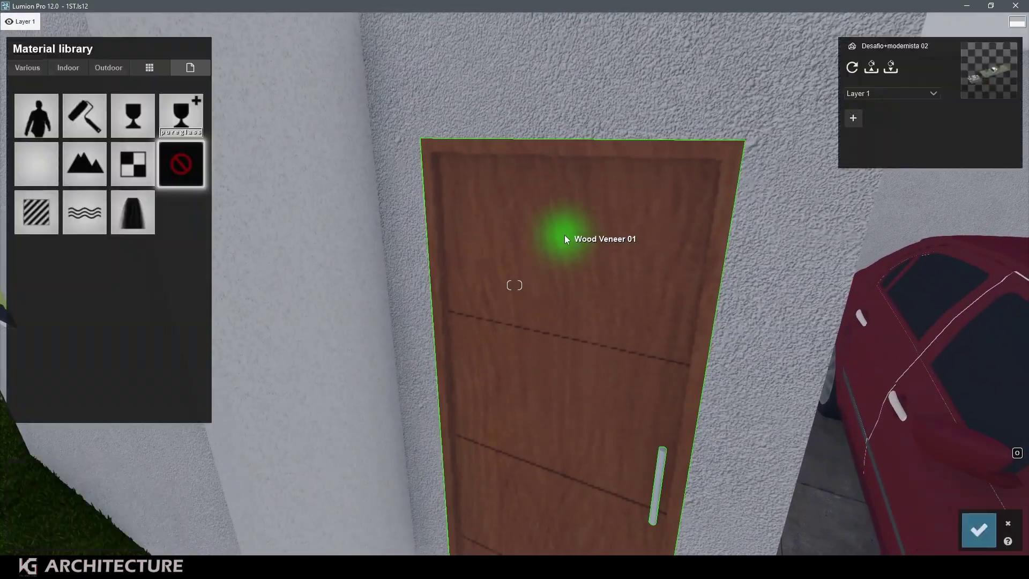
click(66, 67)
click(135, 128)
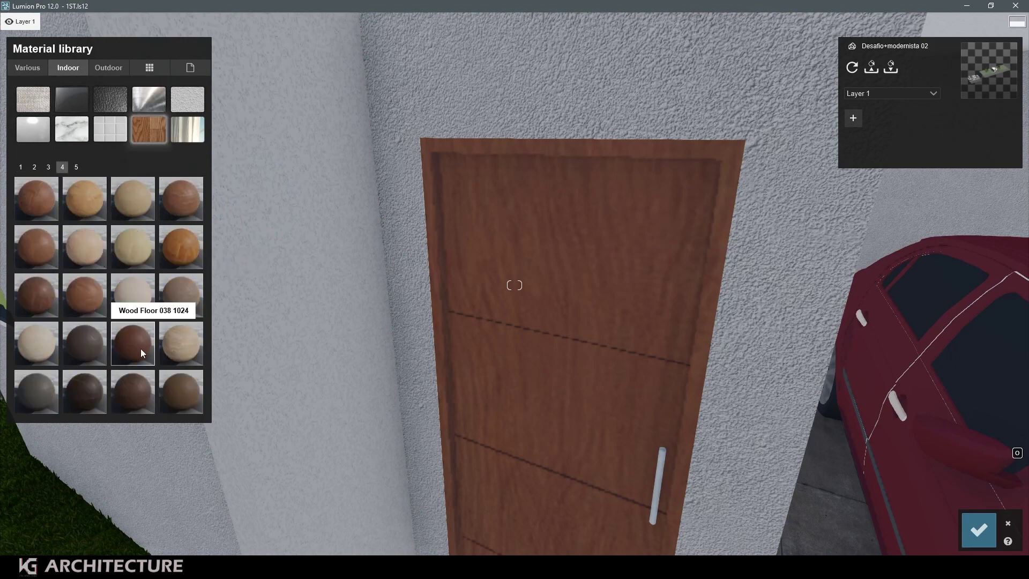
click(140, 348)
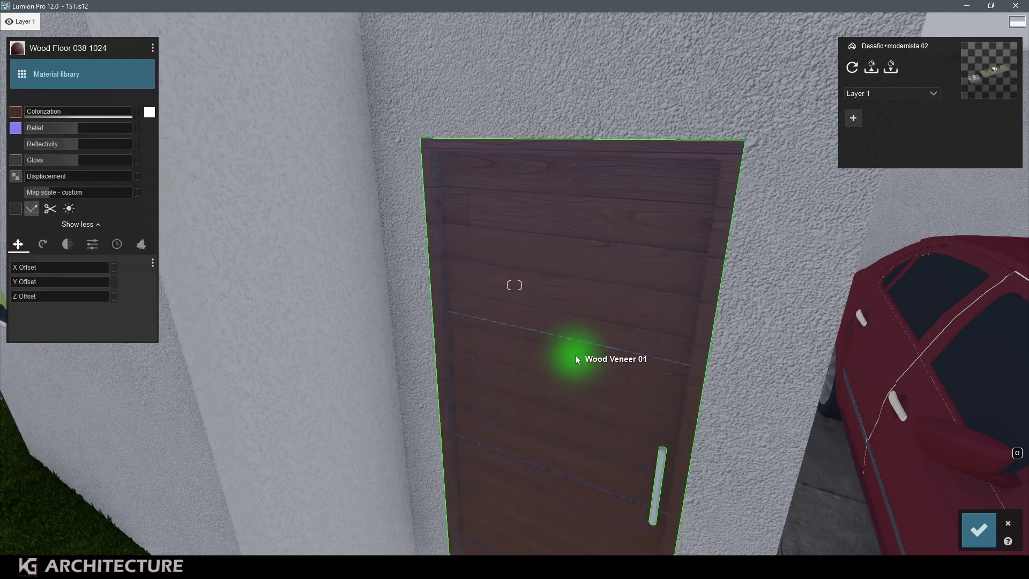
click(978, 529)
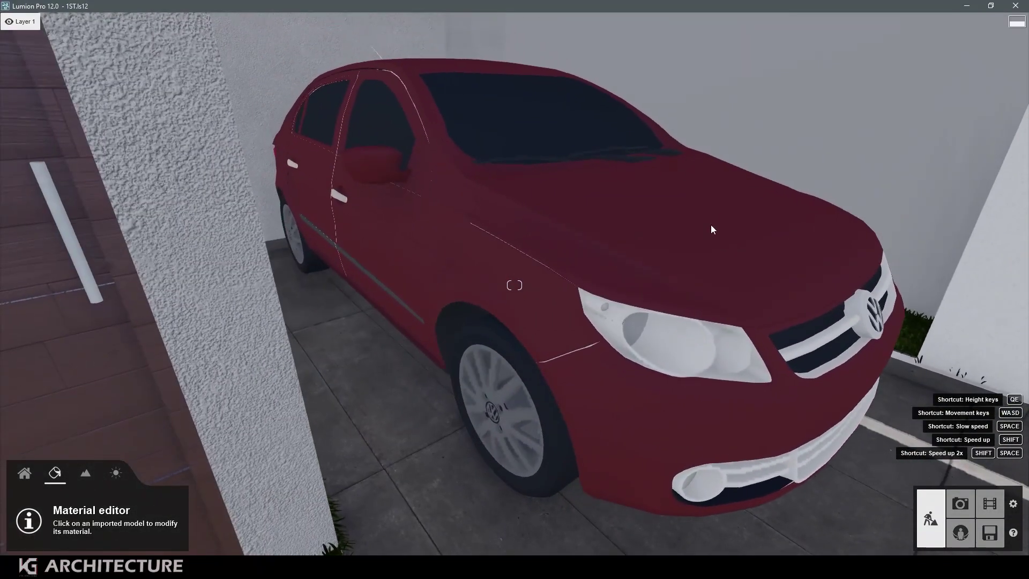
- Reopen the door's wood material, remove its displacement and rescale the texture
click(619, 224)
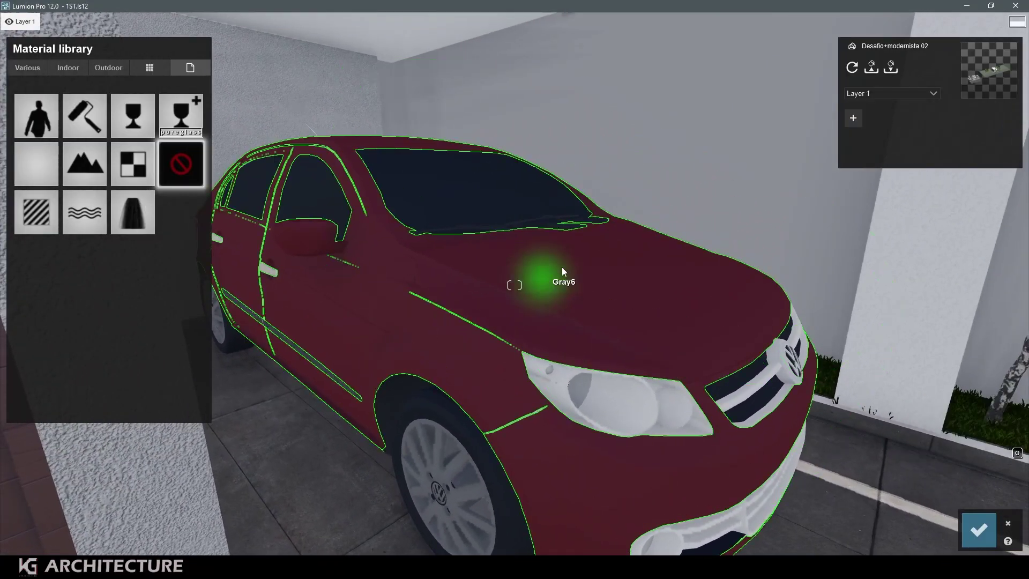
right_drag(562, 267, 512, 215)
click(512, 215)
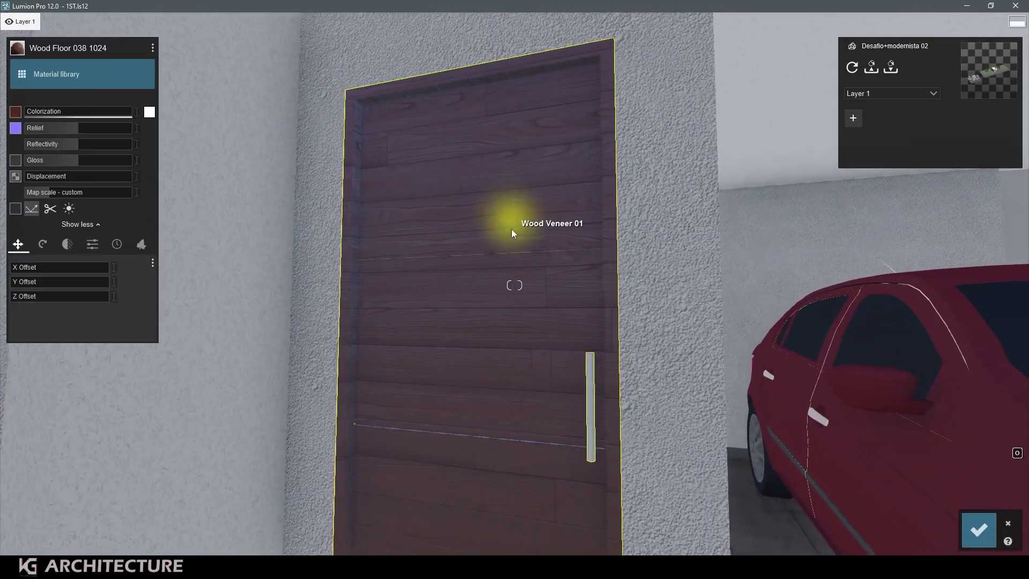
drag(49, 179, 2, 179)
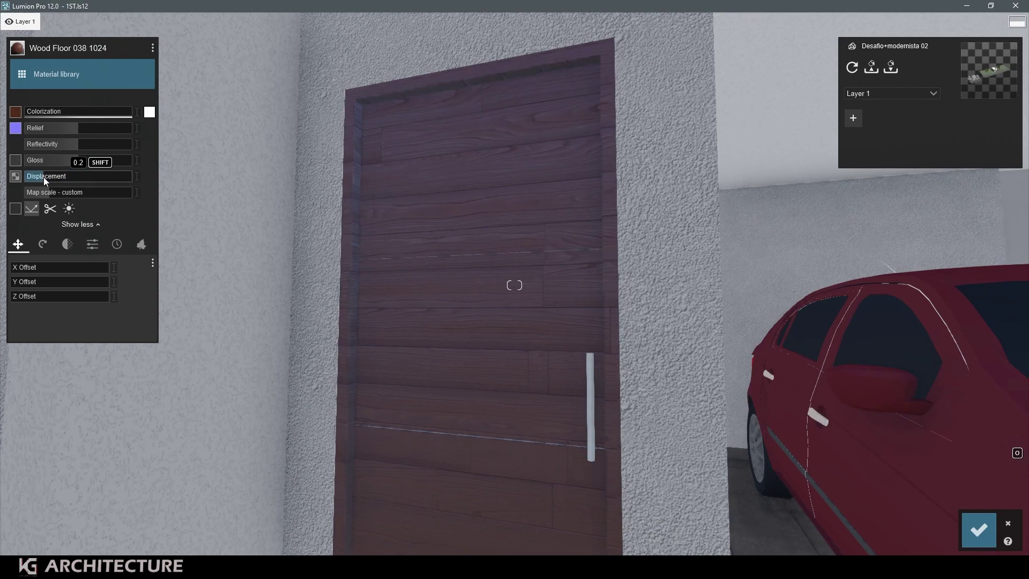
mouse_move(49, 191)
mouse_down()
mouse_move(59, 191)
mouse_move(45, 194)
mouse_up()
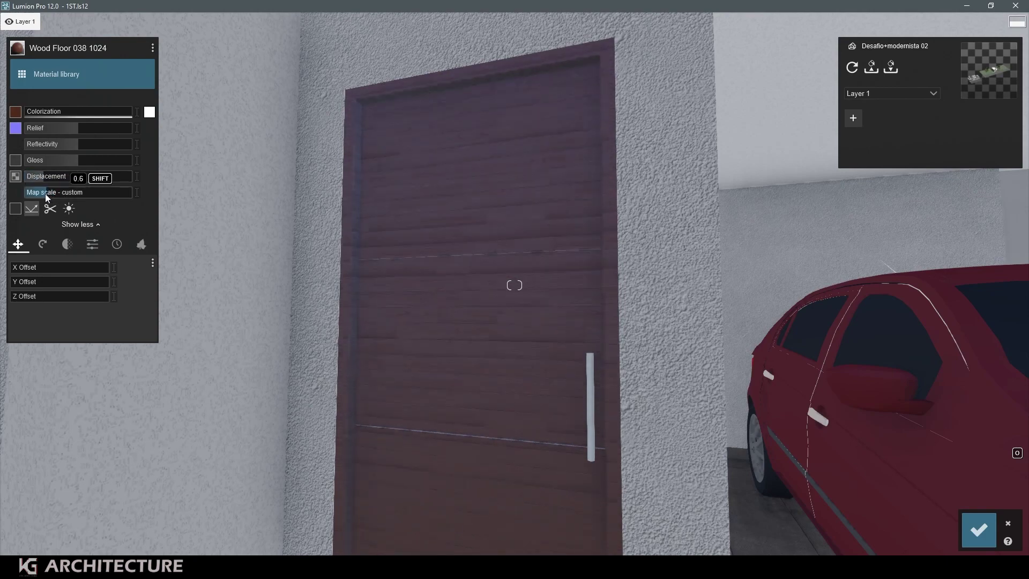
- Try a larger texture scale on the wall stucco, then discard the change
click(638, 273)
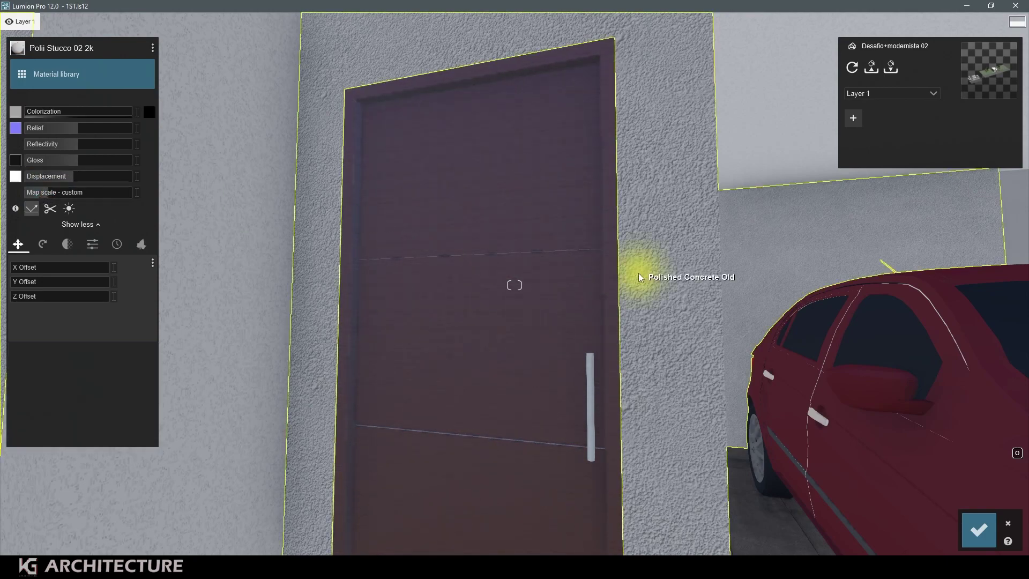
click(57, 193)
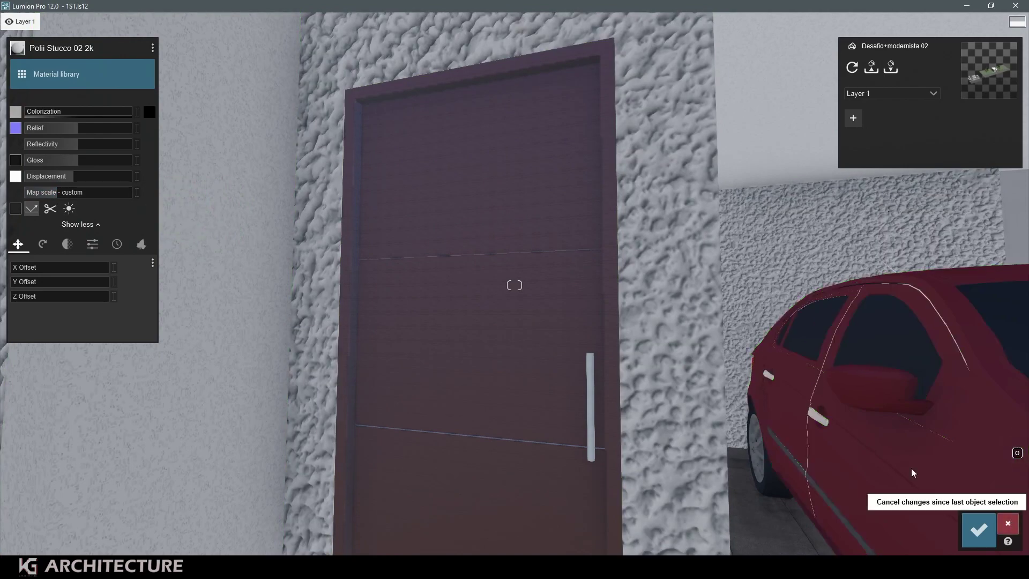
click(1008, 523)
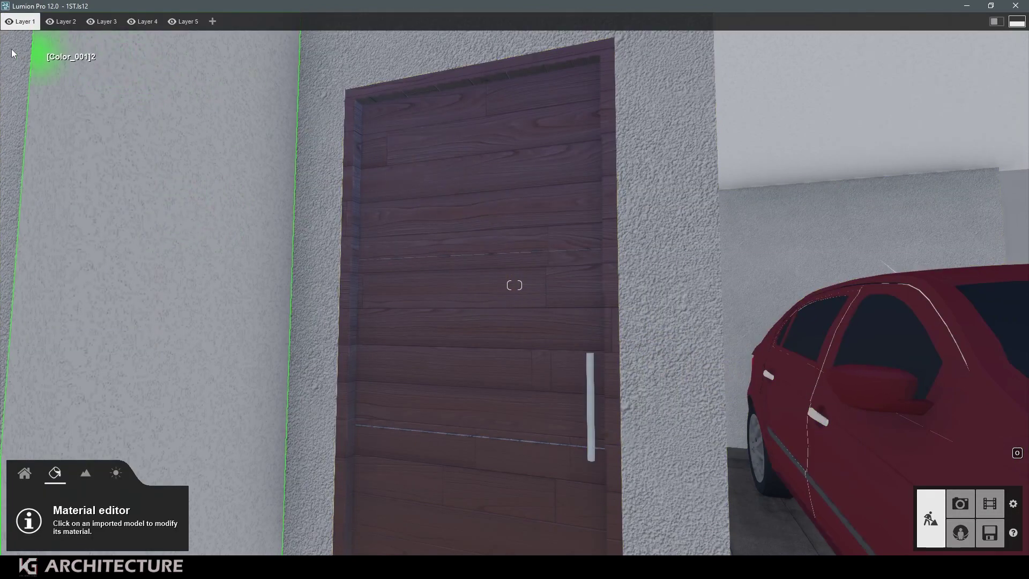
- Replace the door material with Outdoor Wood 024 1024, after trying Wood 002 1024, and save
click(421, 262)
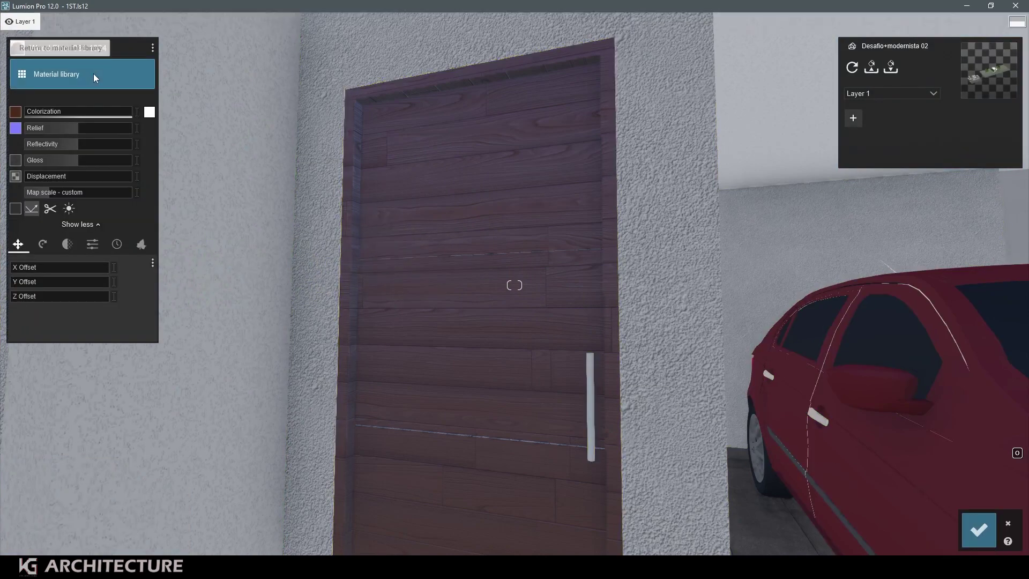
click(93, 73)
click(118, 126)
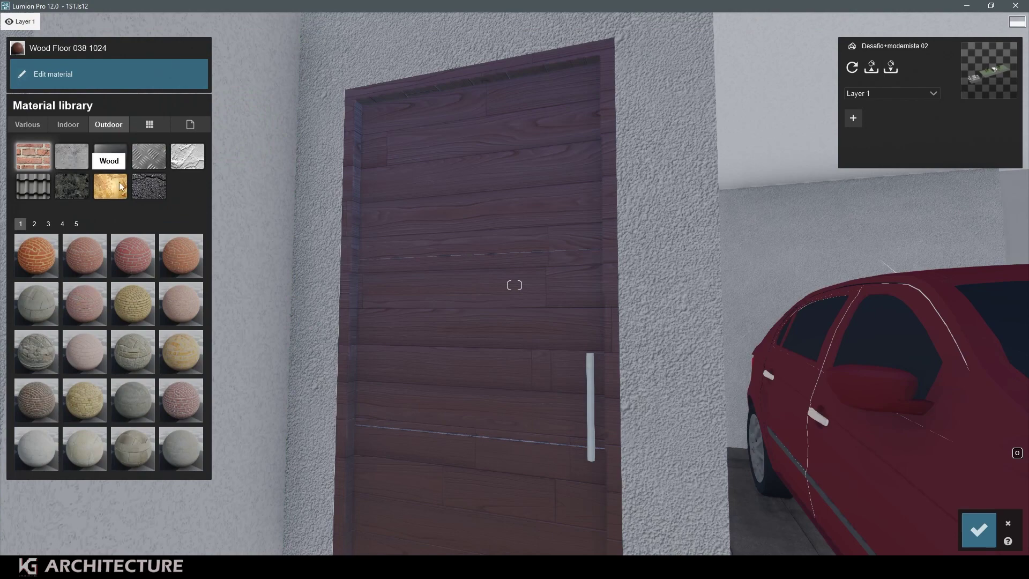
click(111, 186)
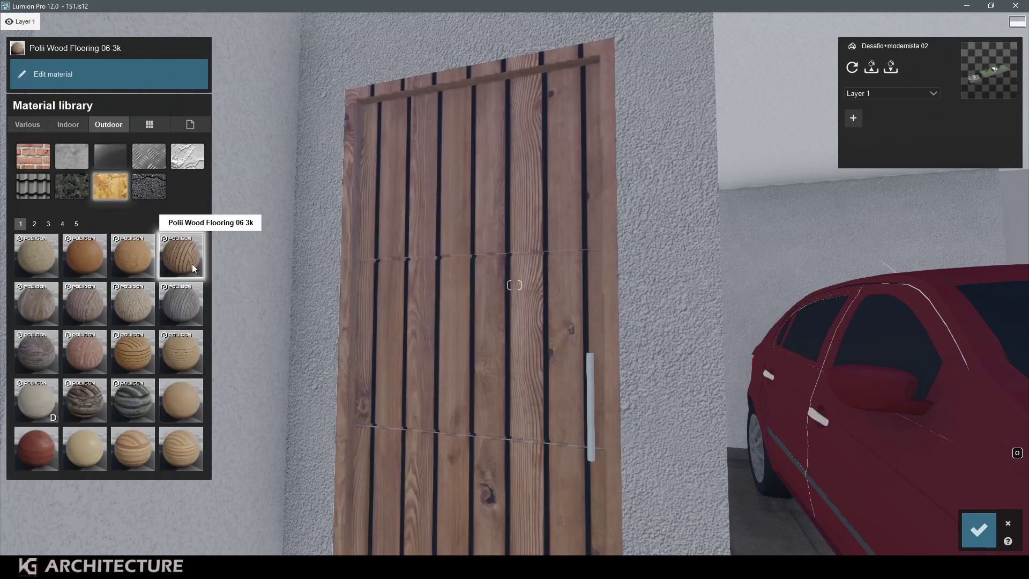
click(43, 442)
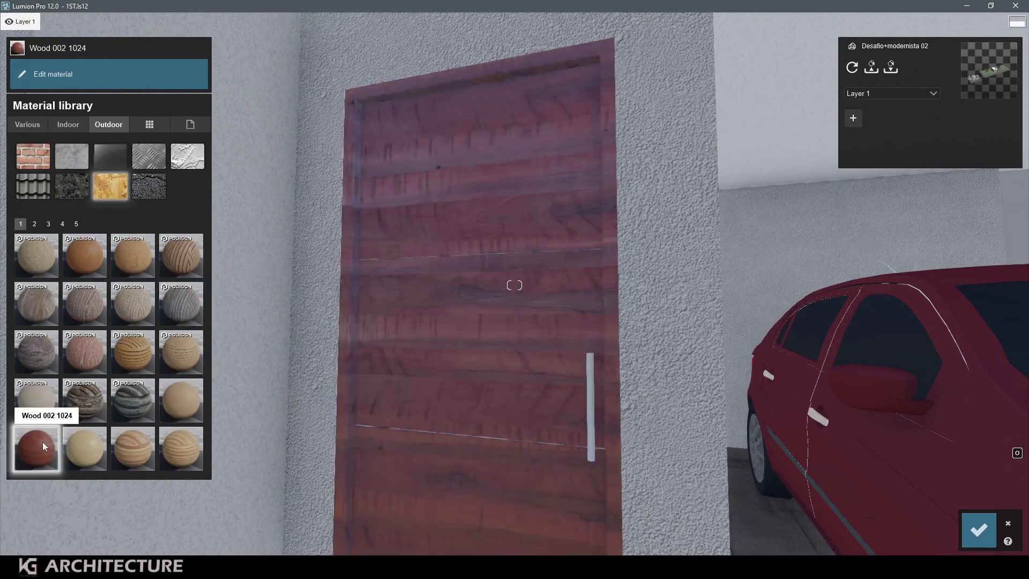
click(34, 223)
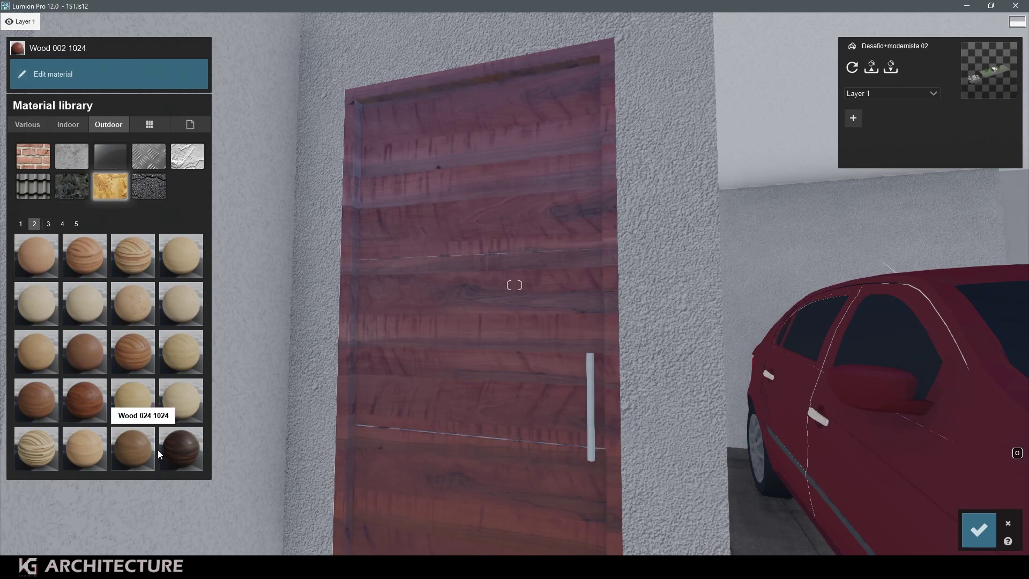
click(140, 452)
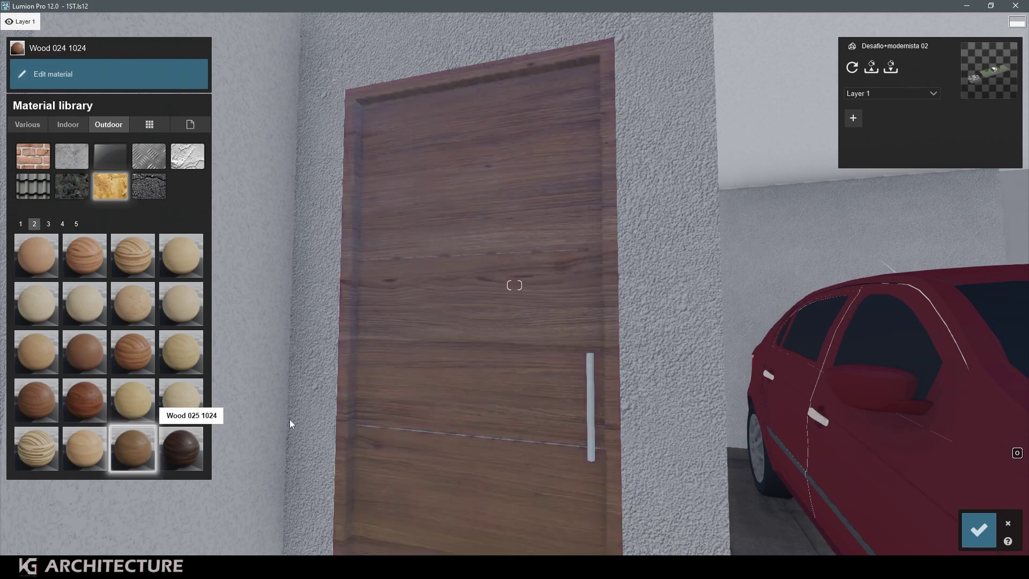
click(979, 529)
- Check the new door in photo 1's saved exterior view, then return to the 3D scene
click(963, 501)
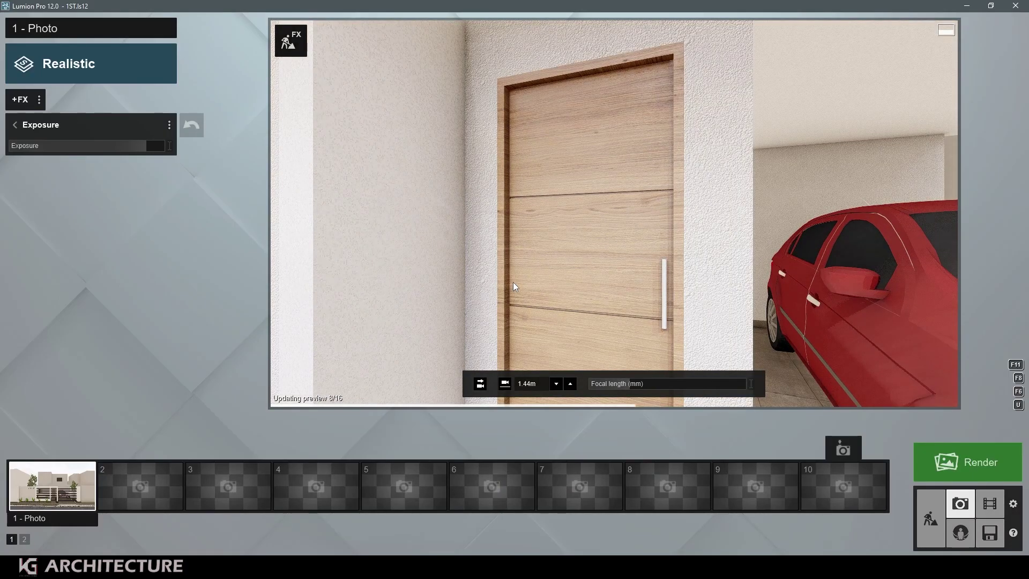
click(50, 490)
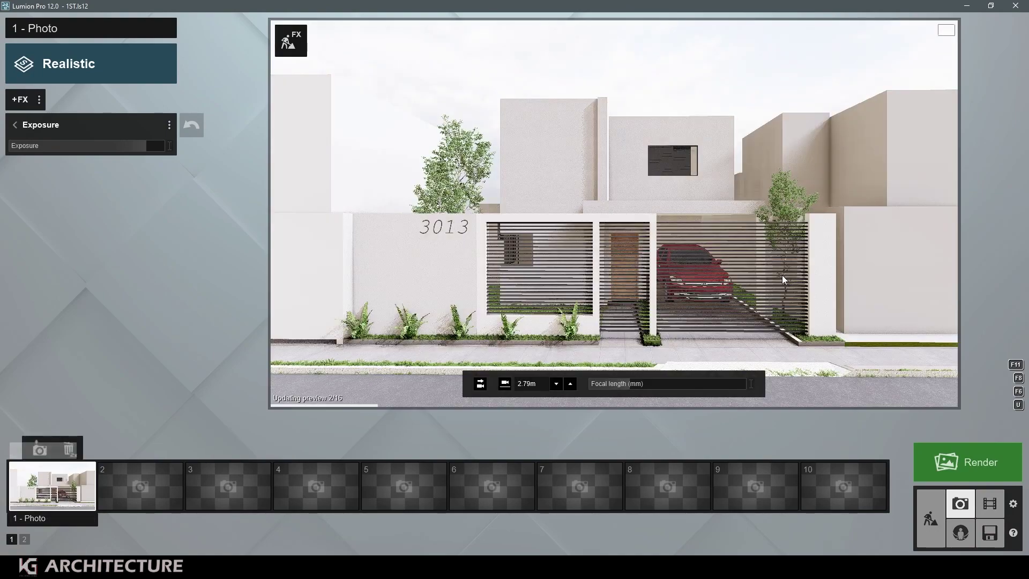
click(931, 518)
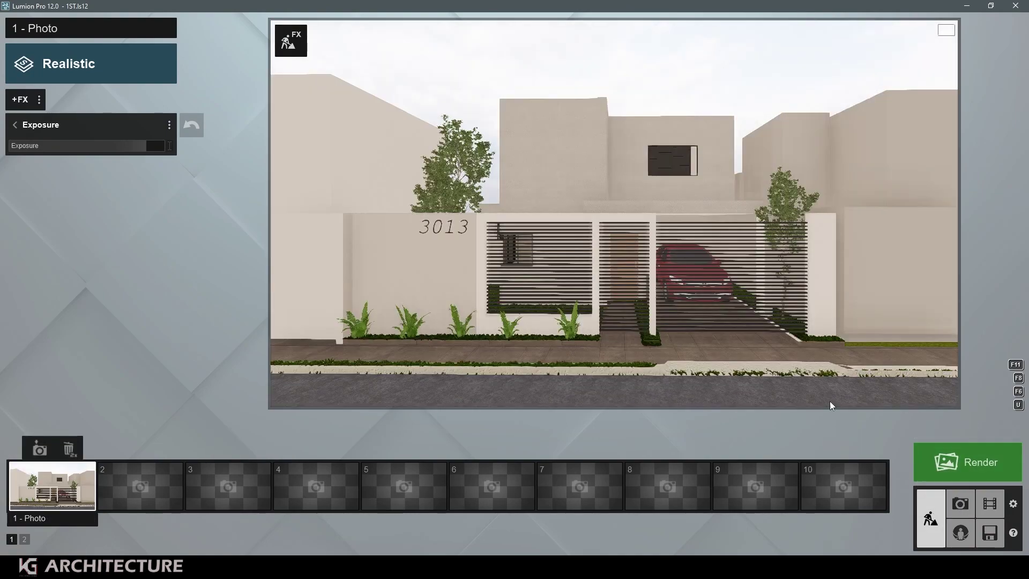
scroll(576, 314, up, 5)
- Give the car a Standard material tinted black at full colorization with low reflectivity, and save
scroll(576, 314, up, 5)
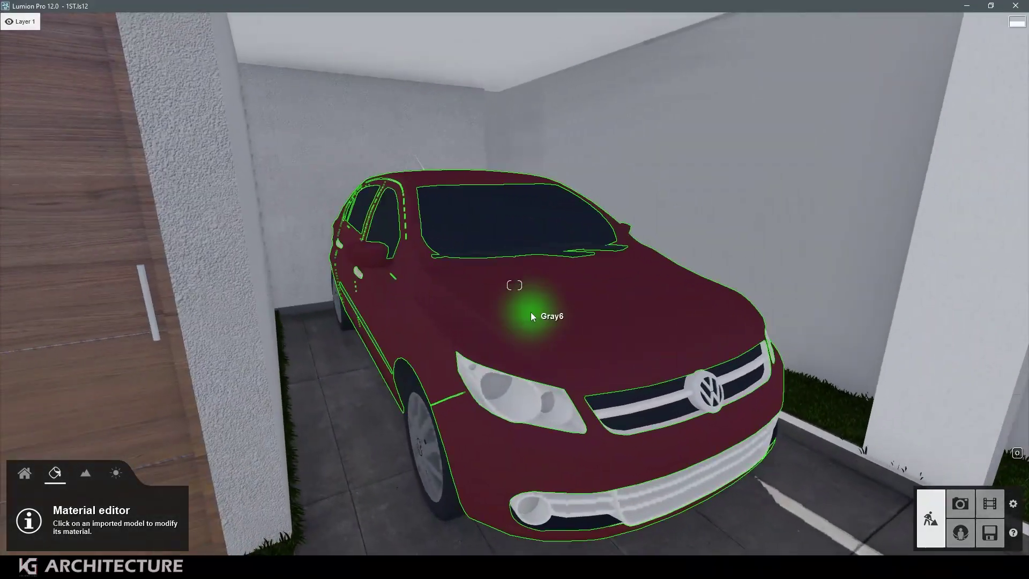
click(530, 312)
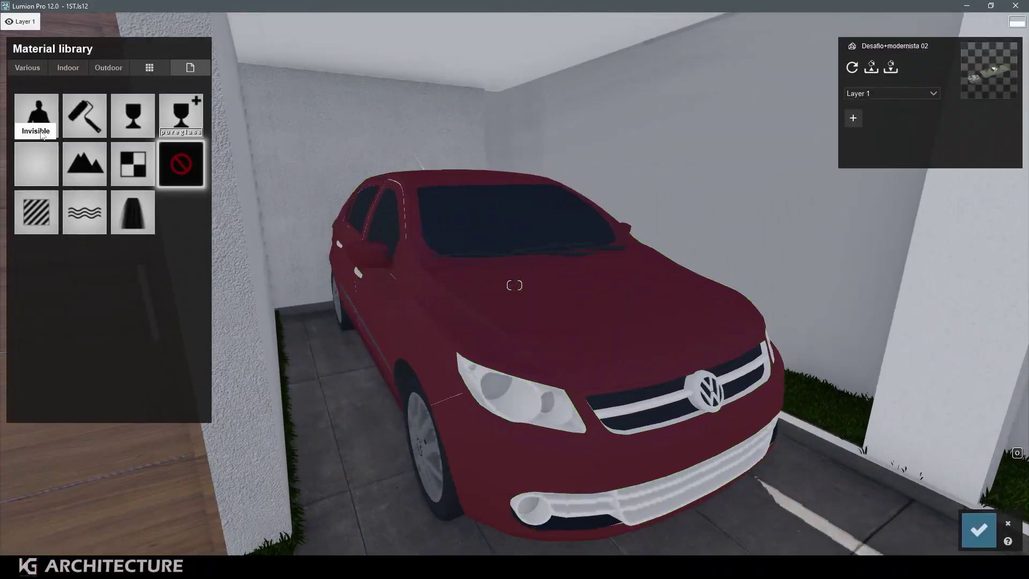
click(106, 74)
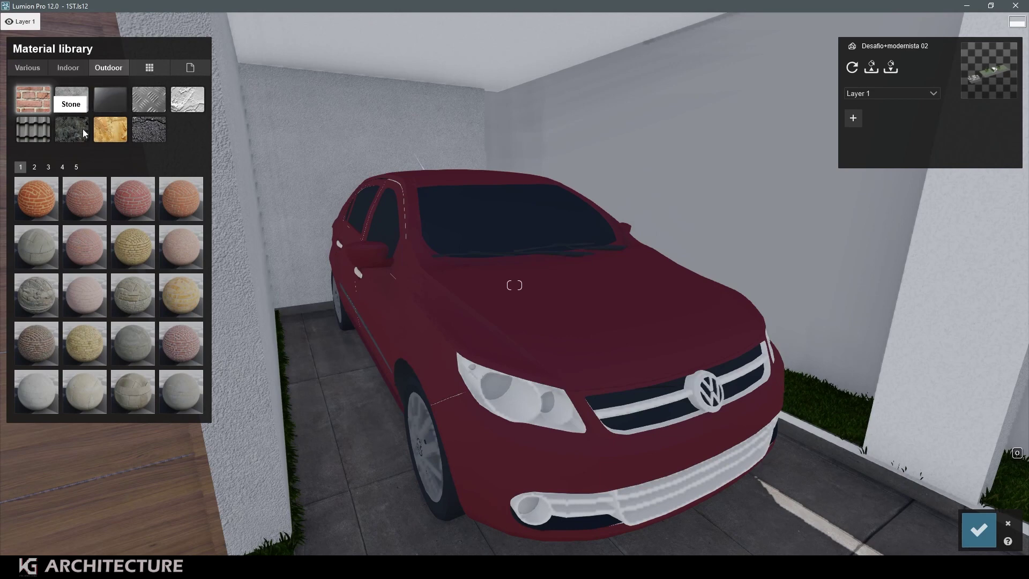
click(470, 279)
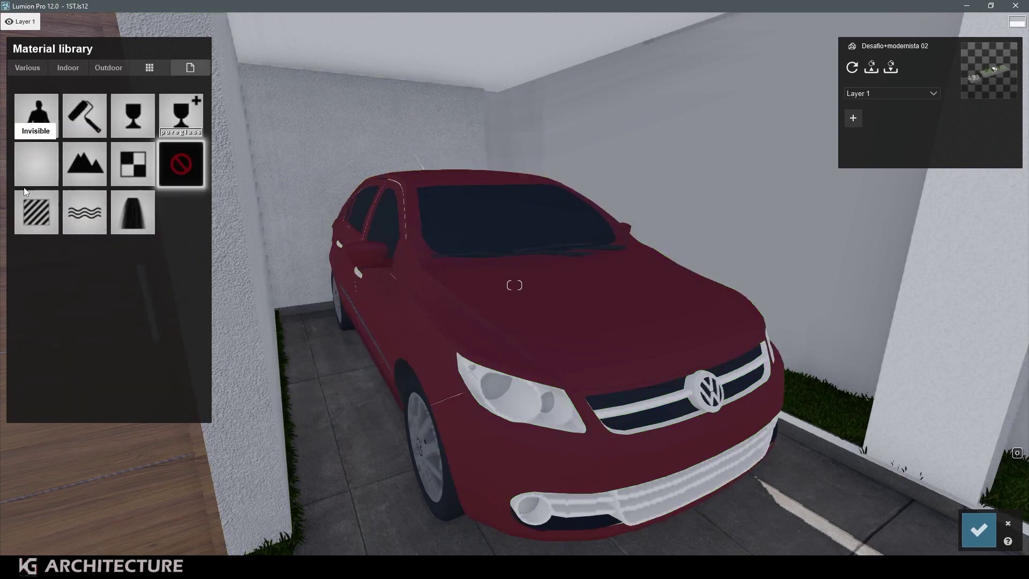
click(35, 207)
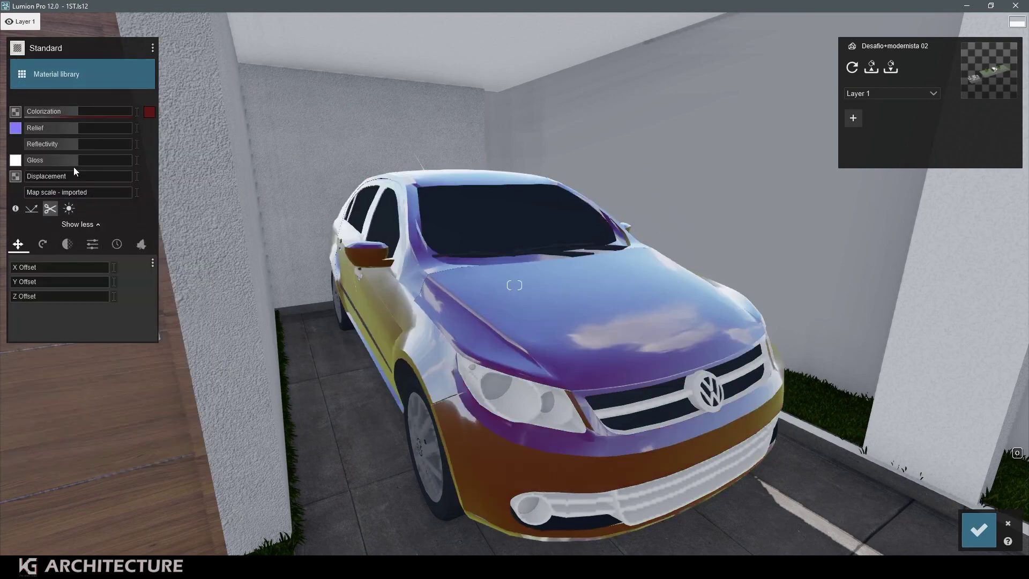
click(148, 112)
drag(176, 128, 141, 177)
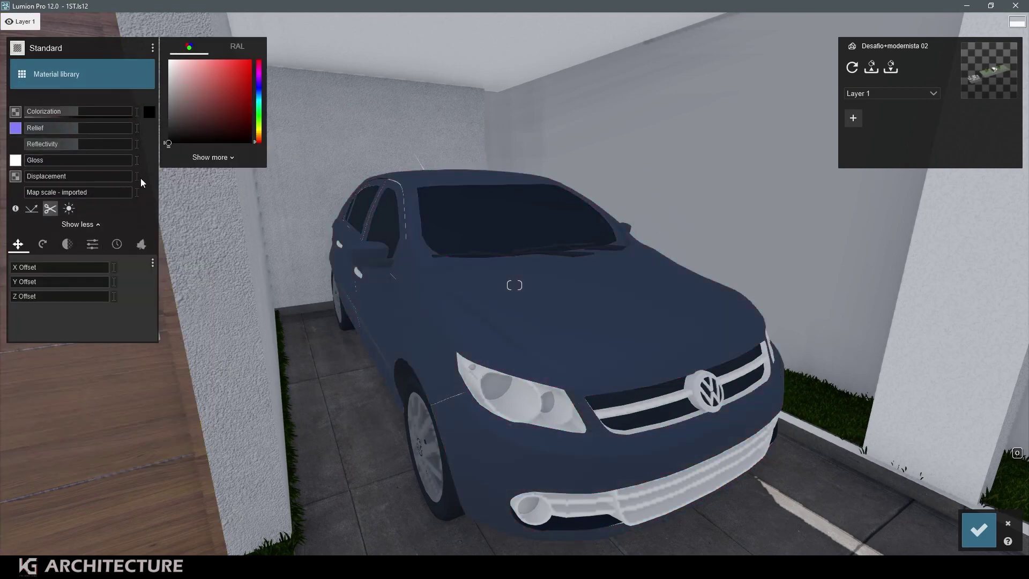
drag(96, 115, 134, 122)
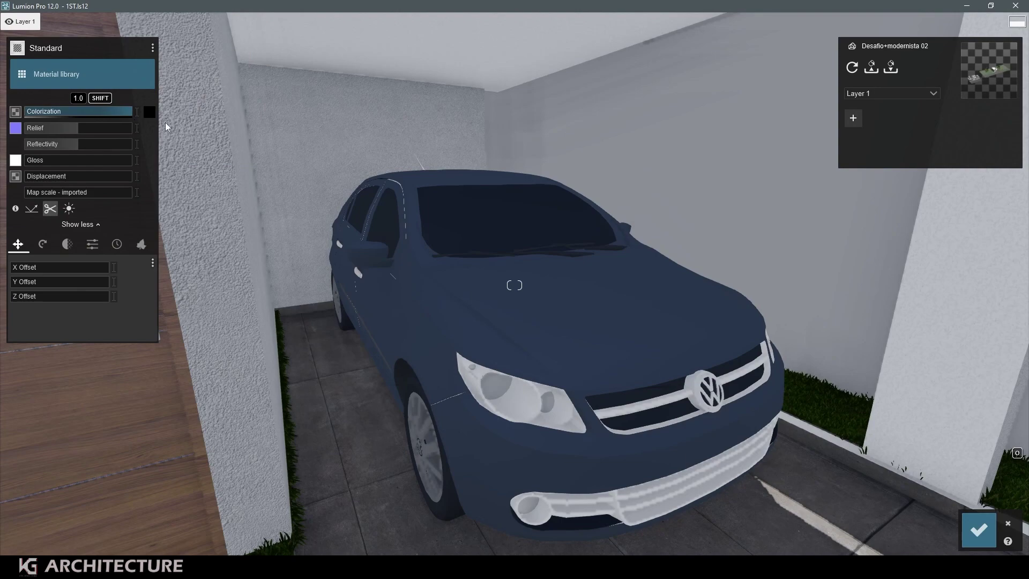
drag(78, 144, 40, 145)
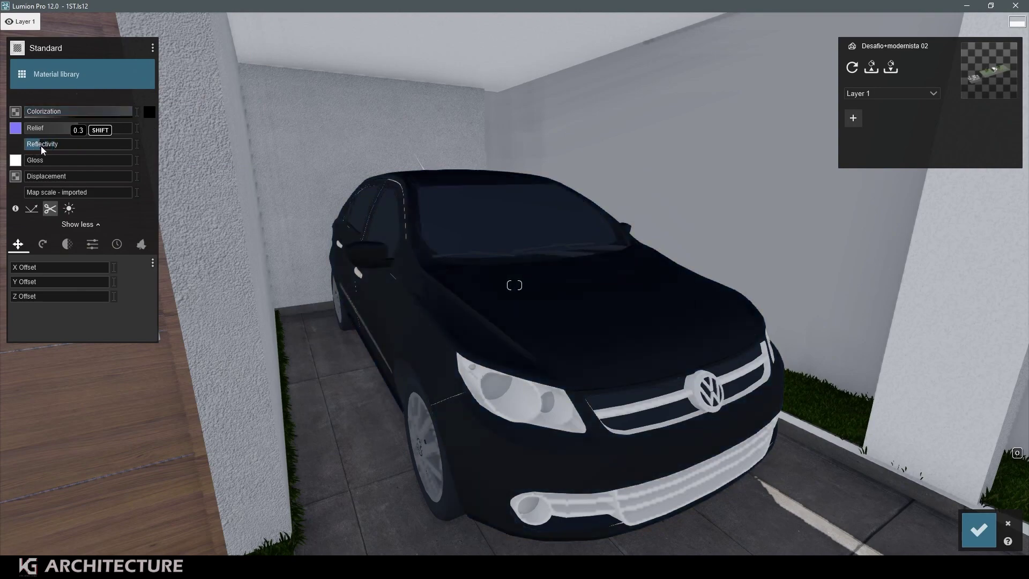
click(979, 530)
- Copy Photo 1's effect list via the ⋮ menu, paste it onto Photo 2, then reselect Photo 1
click(961, 504)
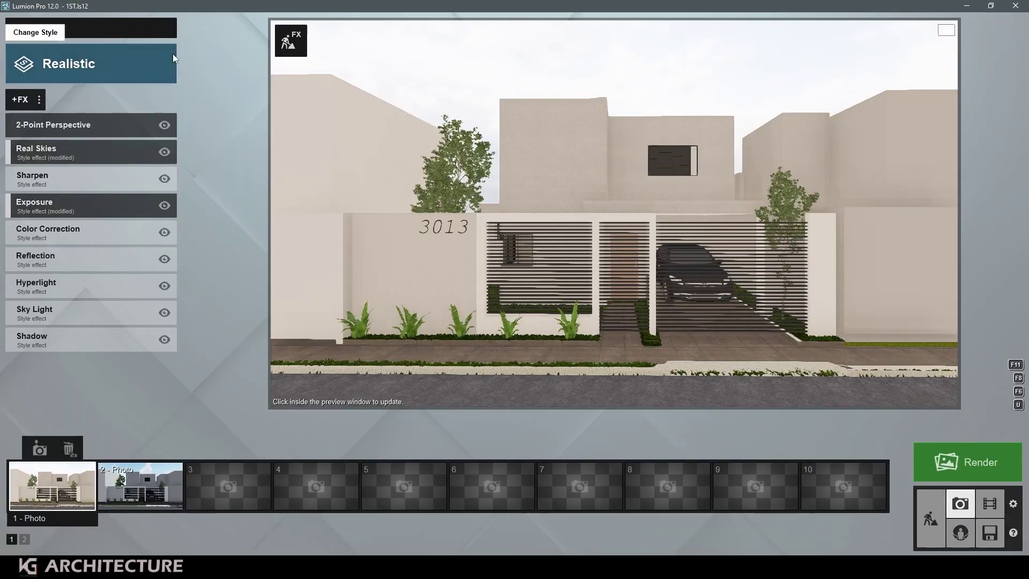
click(38, 100)
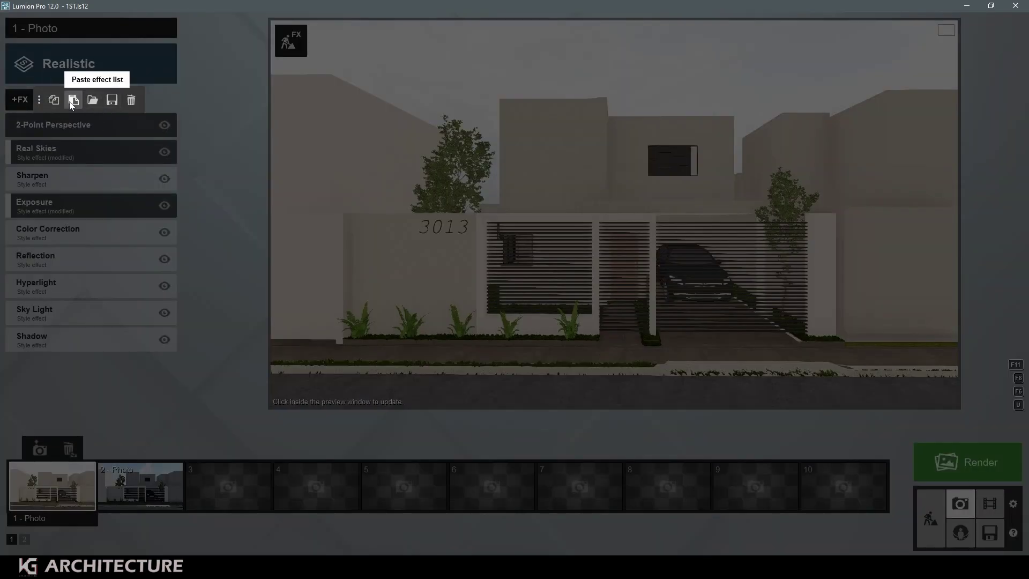
click(55, 101)
click(138, 482)
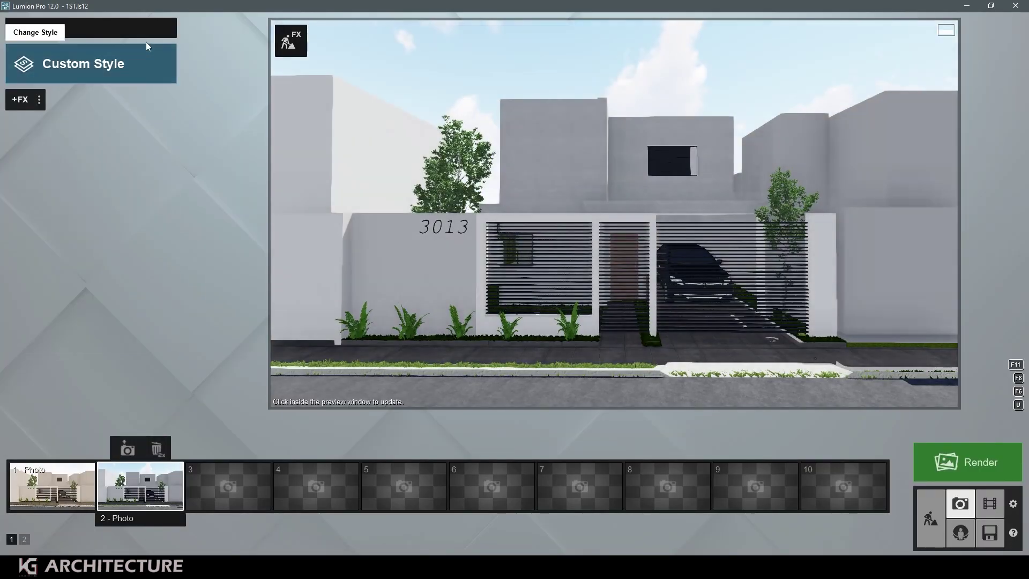
click(38, 101)
click(74, 100)
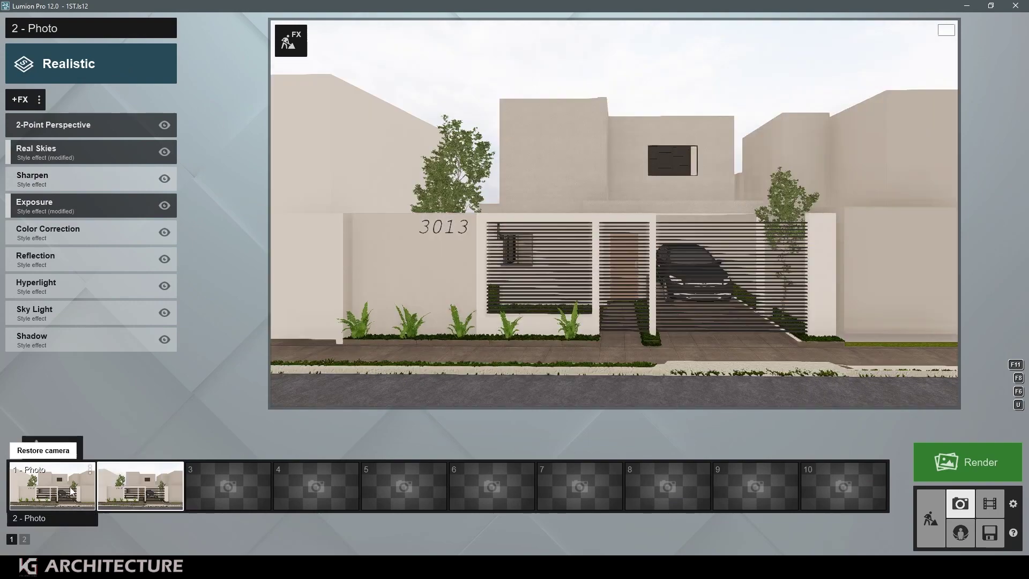
click(71, 490)
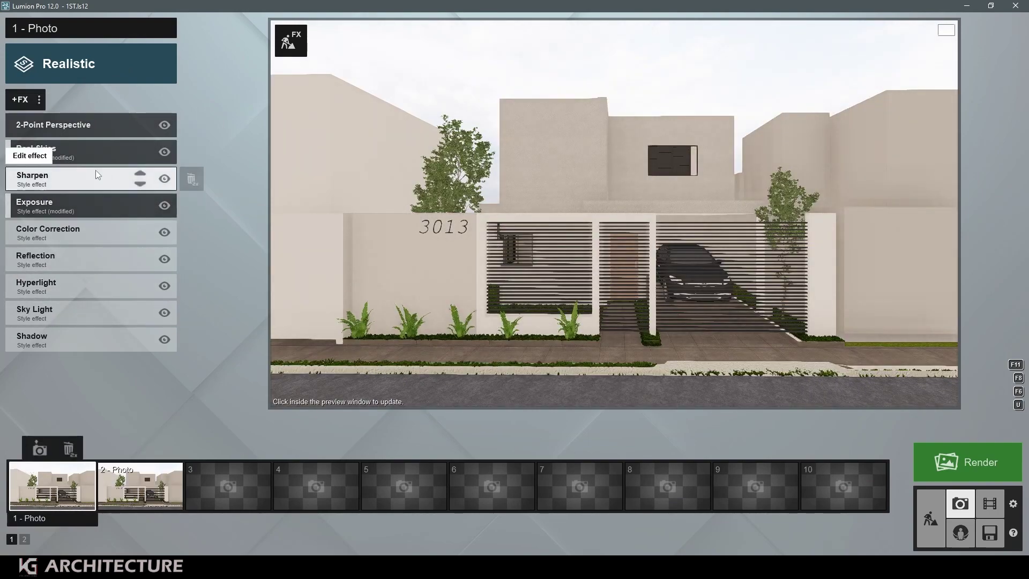
- Browse the sky categories and apply a blue Cloudy sky to photo 1's Real Skies
click(92, 148)
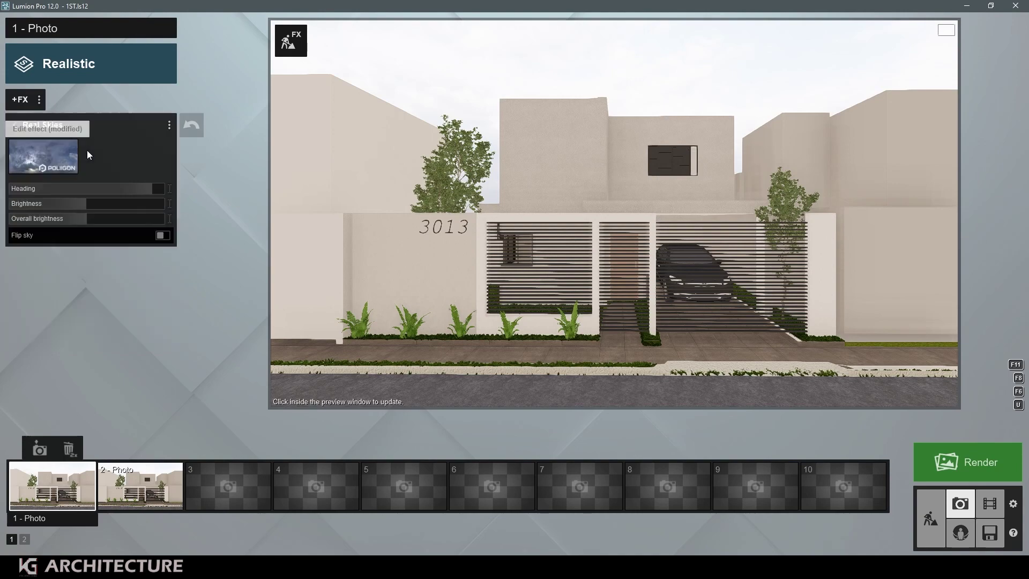
click(40, 158)
click(587, 107)
click(648, 117)
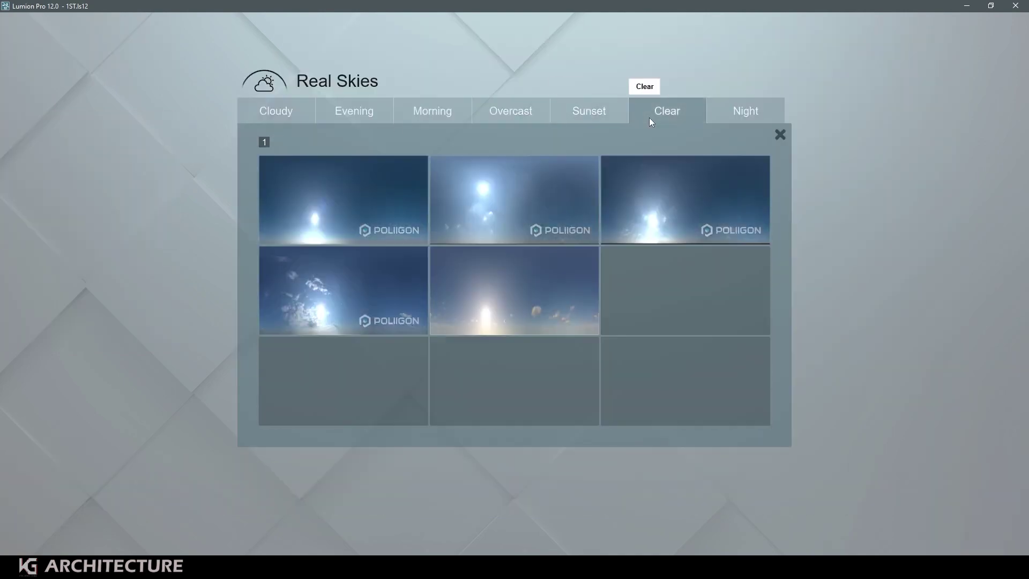
click(589, 119)
click(276, 112)
click(519, 355)
click(533, 265)
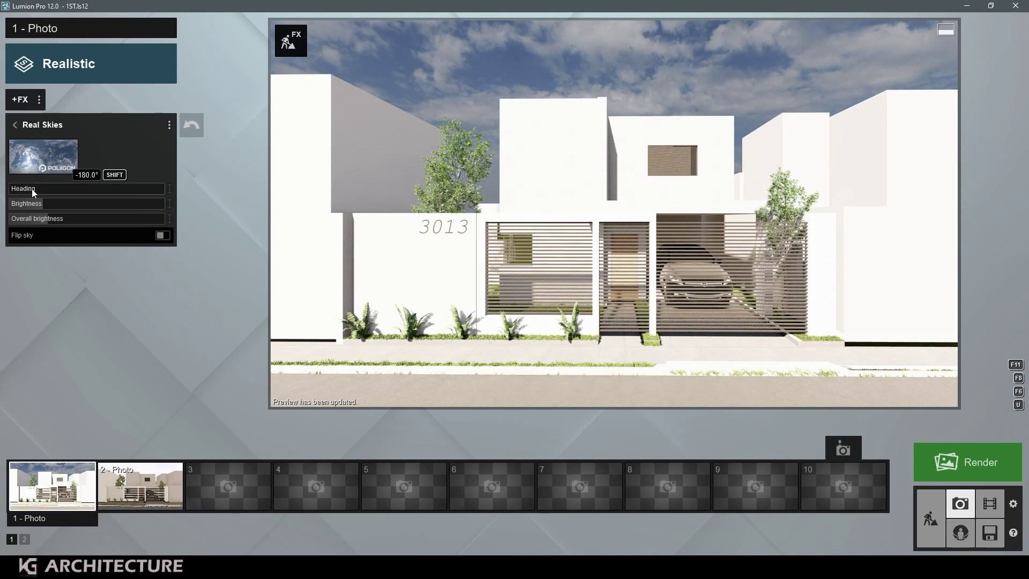
- Rotate the sky heading for new shadows and raise the sky brightness
mouse_move(31, 189)
mouse_down()
mouse_move(76, 189)
mouse_move(35, 194)
mouse_up()
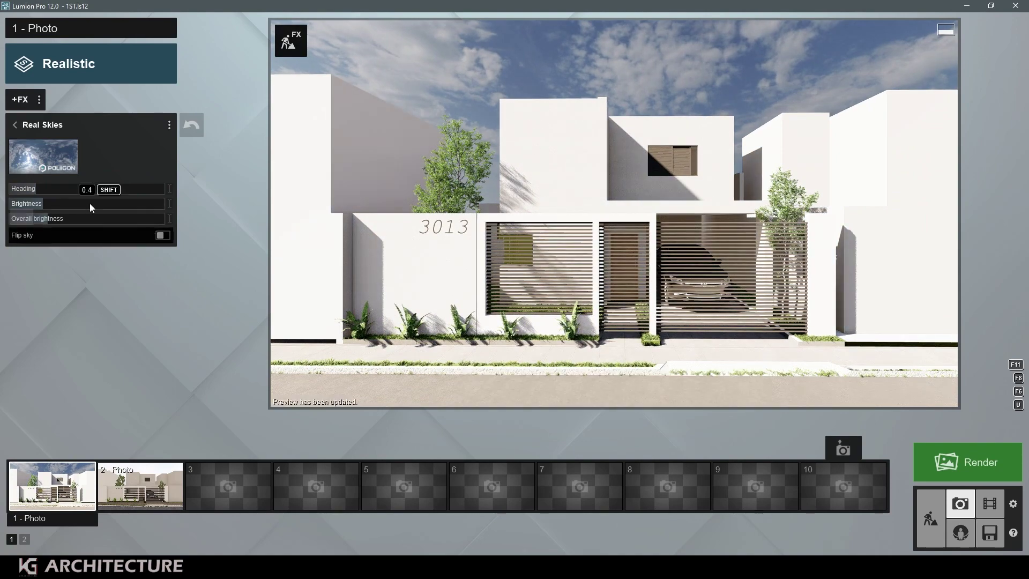
drag(56, 192, 9, 197)
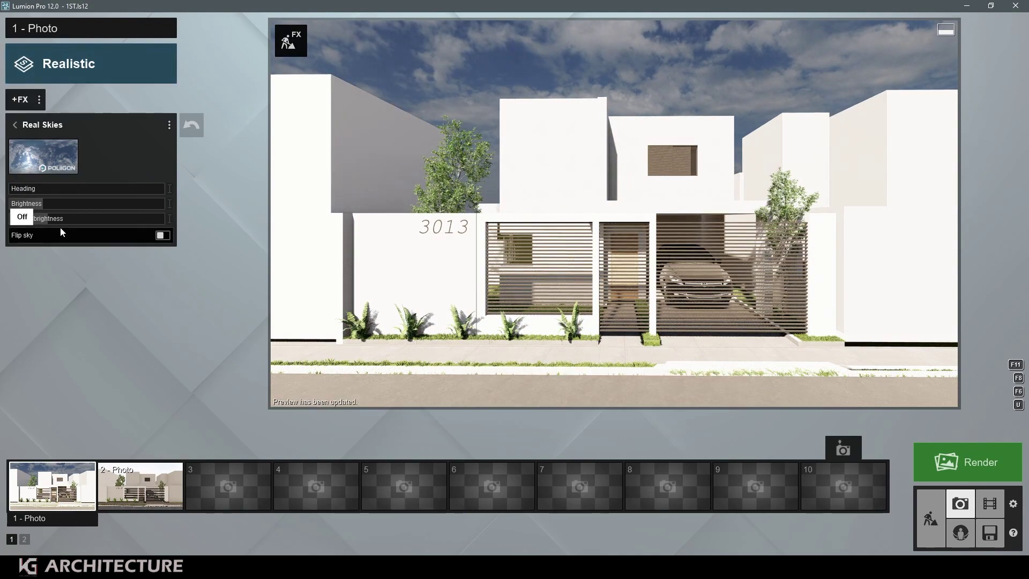
drag(60, 204, 83, 203)
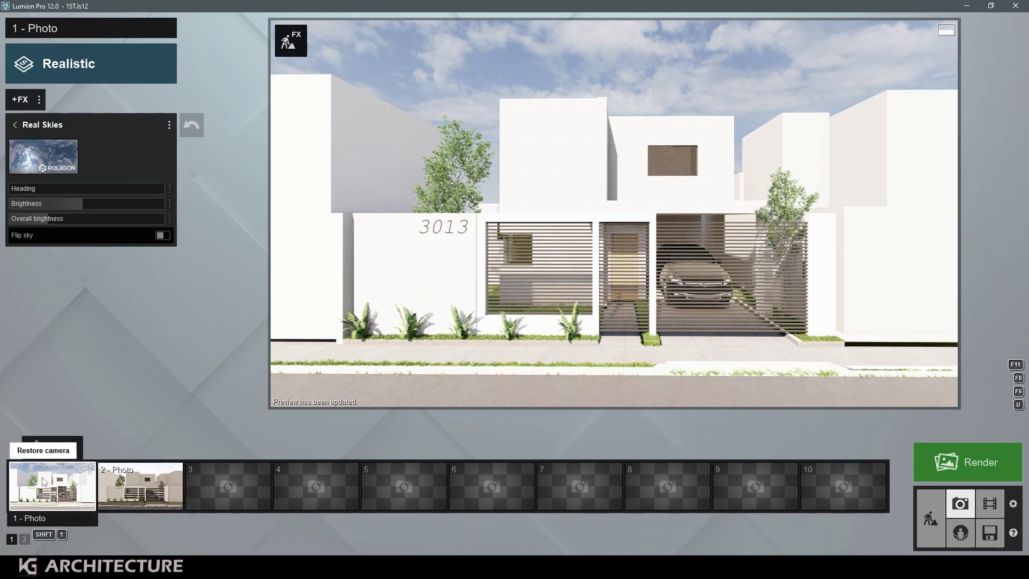
click(123, 486)
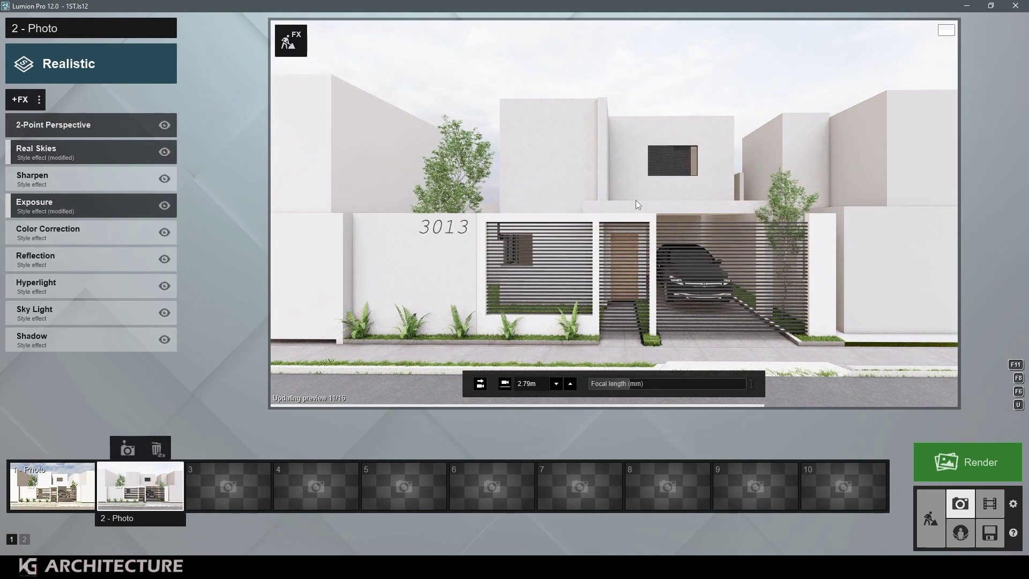
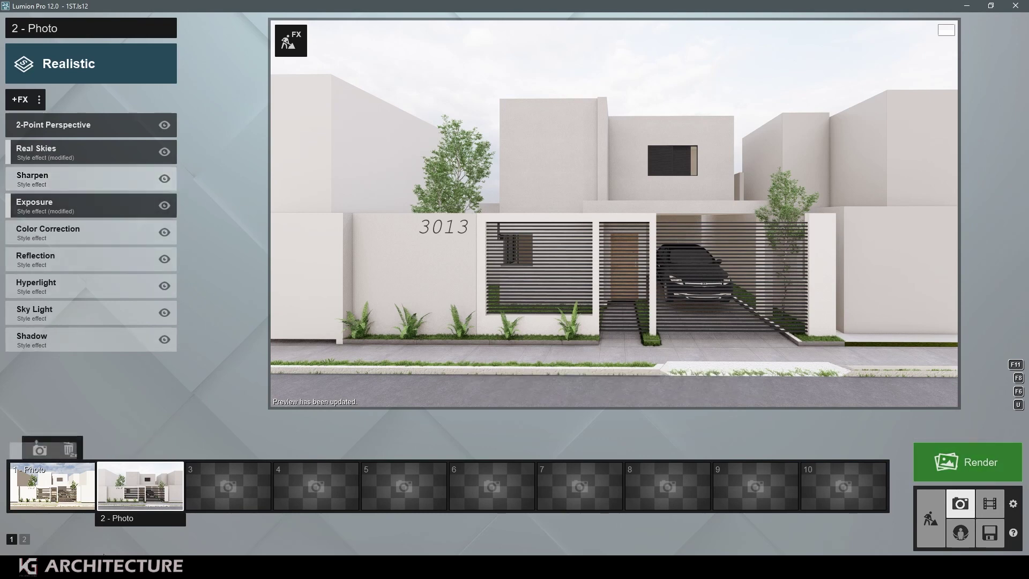
- Copy photo 2's effect list and paste it onto photo 1
click(61, 488)
click(139, 485)
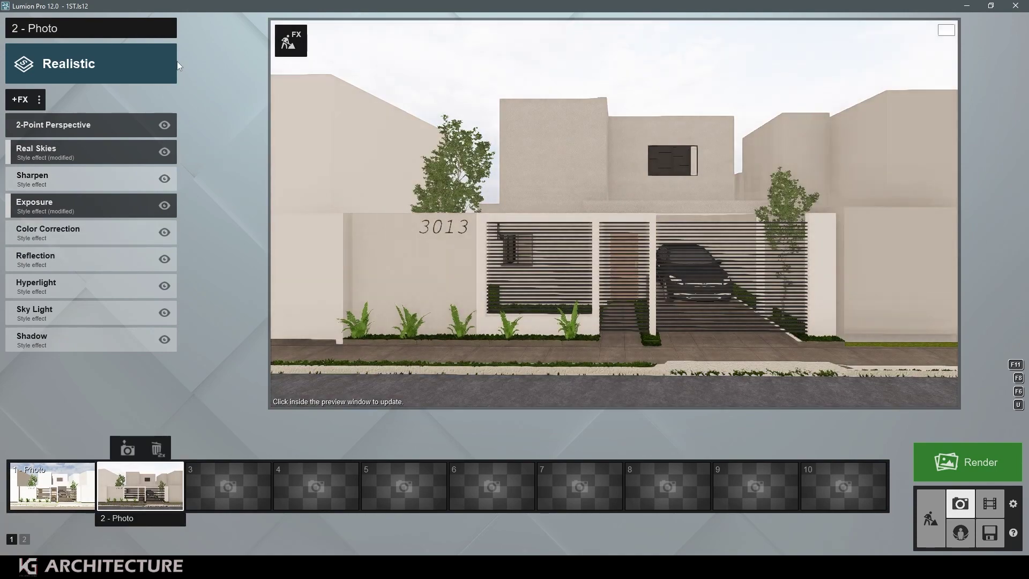
click(39, 99)
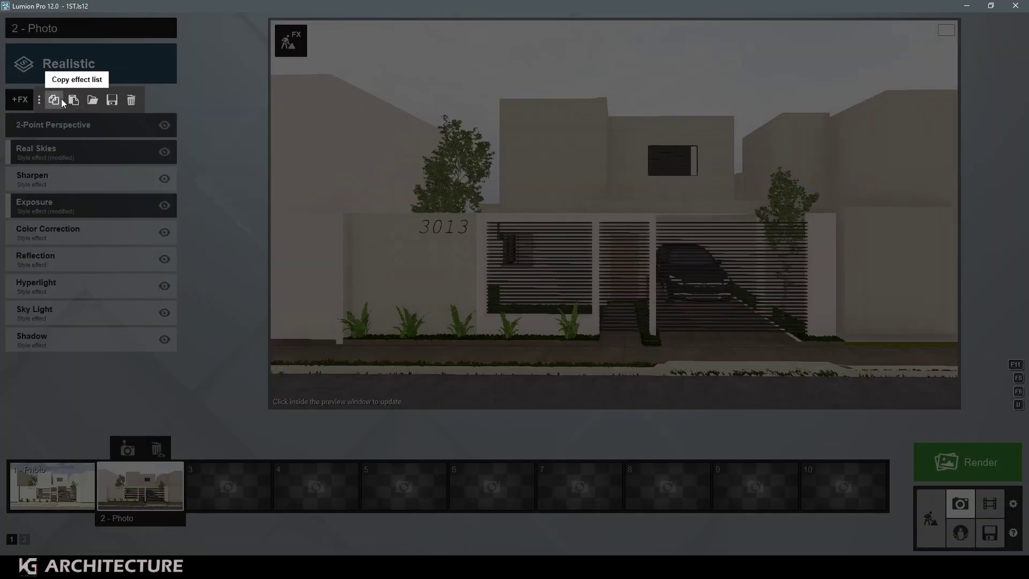
click(54, 100)
click(81, 508)
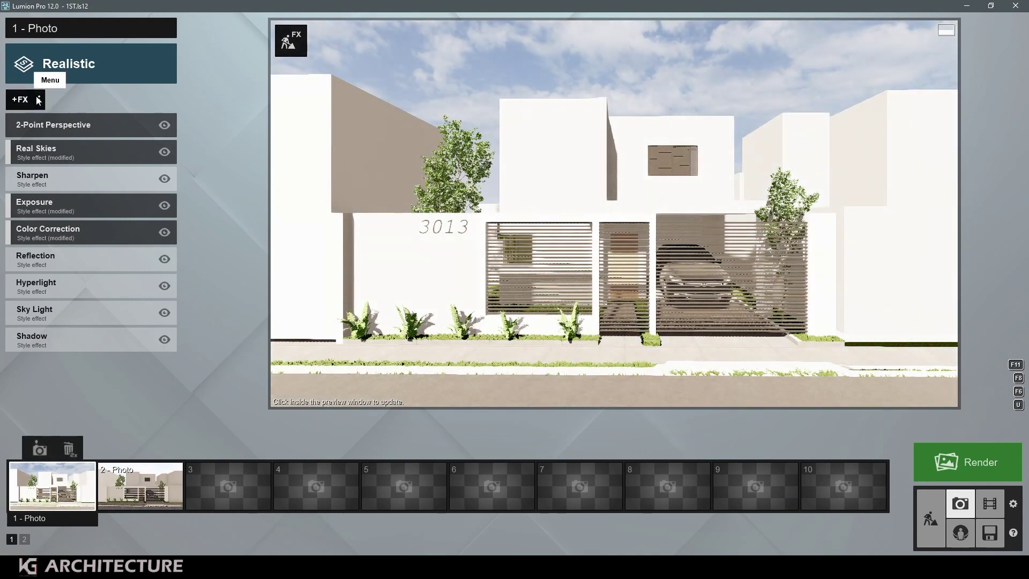
click(39, 100)
click(73, 100)
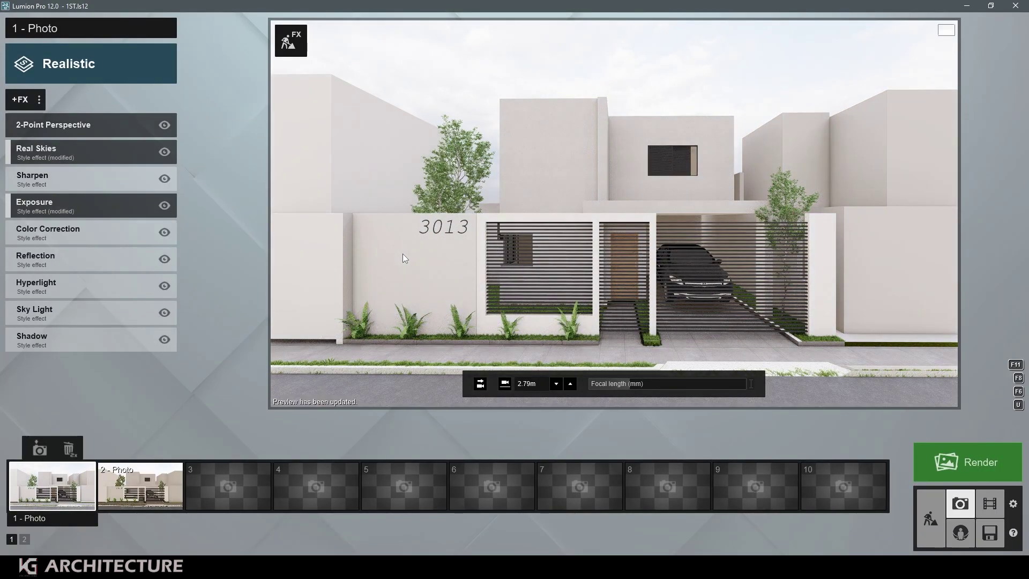
mouse_move(80, 232)
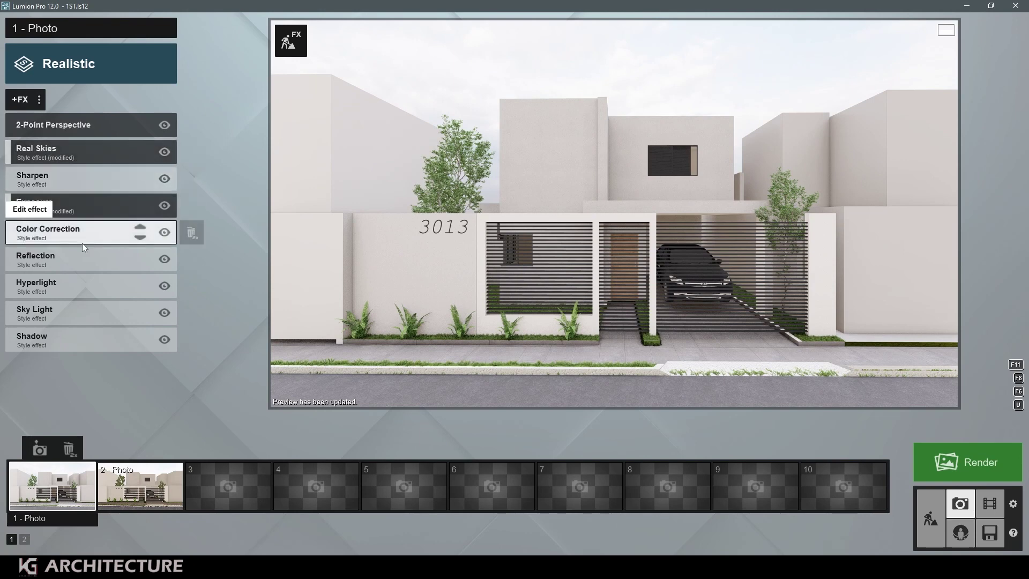
- Lower photo 1's Sky Light brightness to 0.6
click(78, 316)
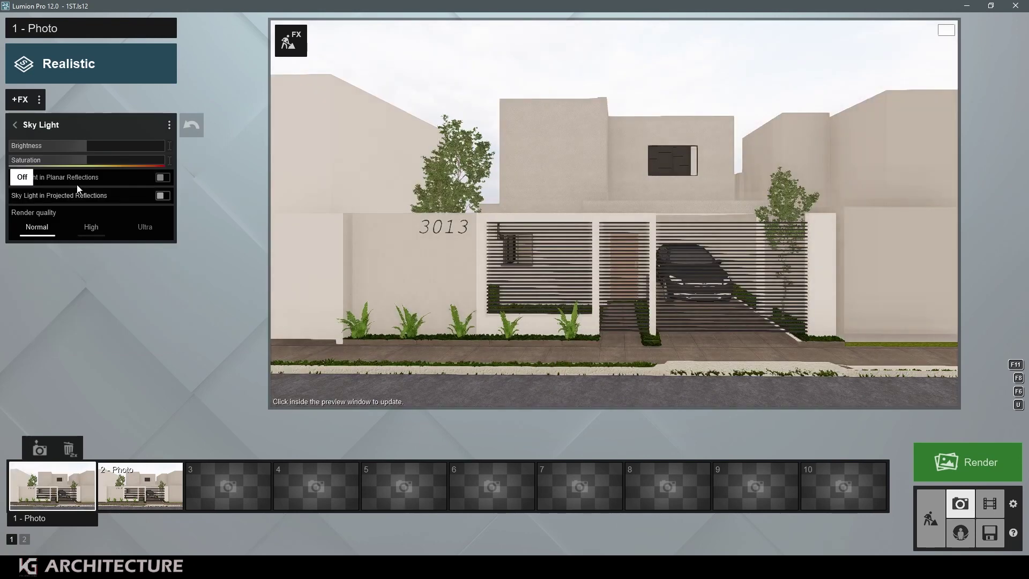
mouse_move(114, 146)
mouse_down()
mouse_move(45, 146)
mouse_move(8, 169)
mouse_up()
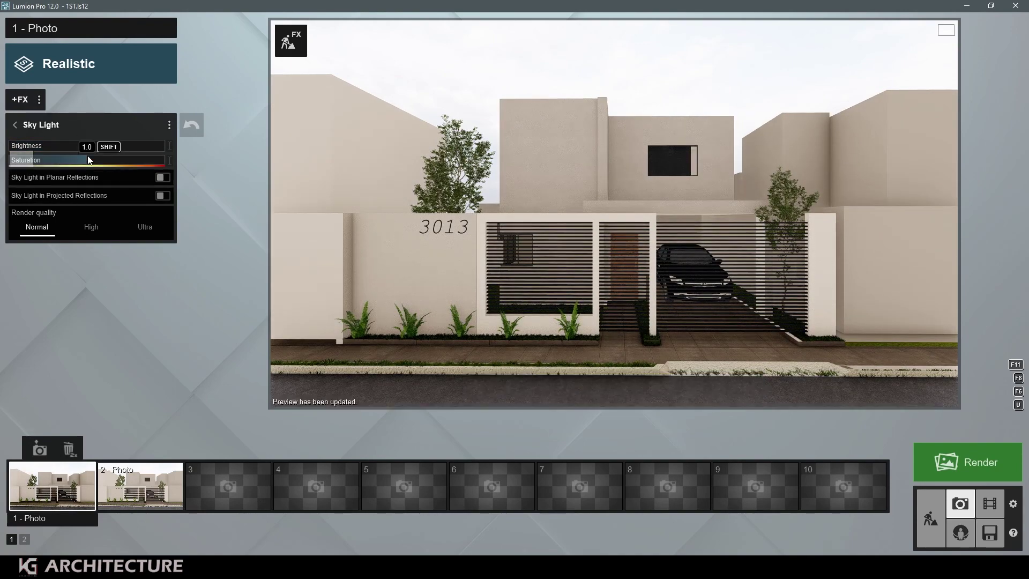
drag(57, 145, 117, 145)
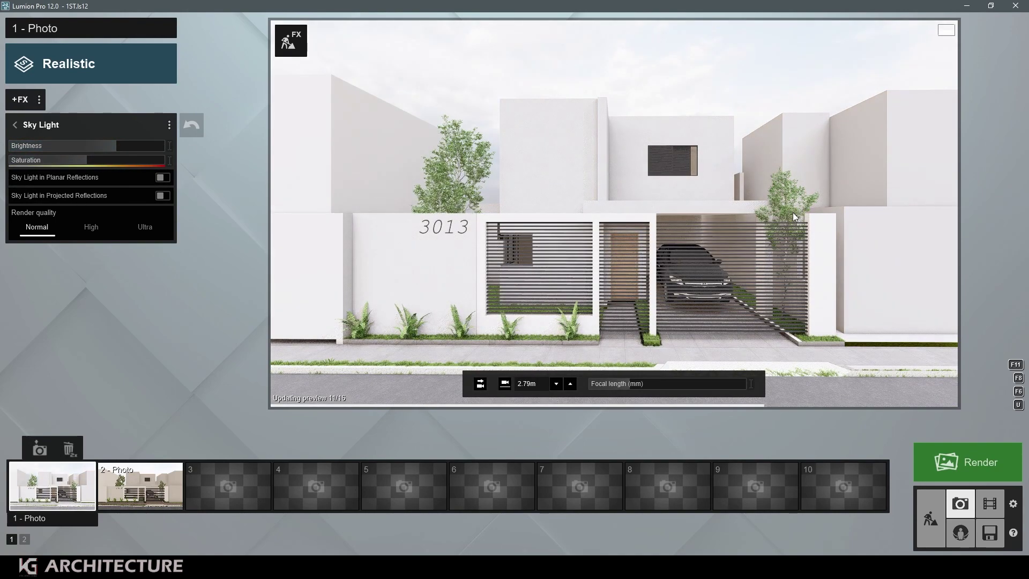
drag(96, 145, 50, 146)
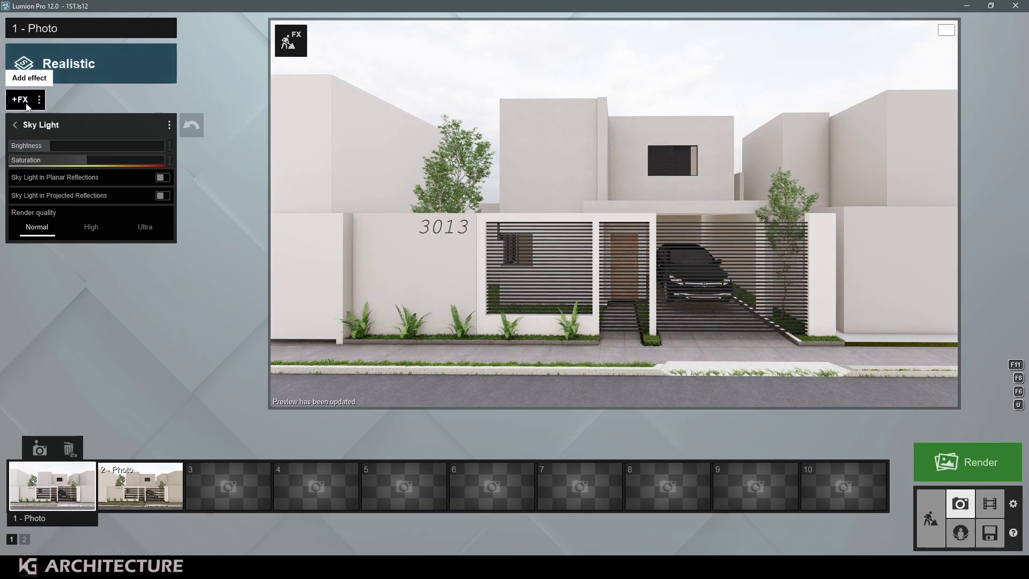
- Try a longer Sun shadow range, then restore the Shadow effect to its style defaults
click(14, 124)
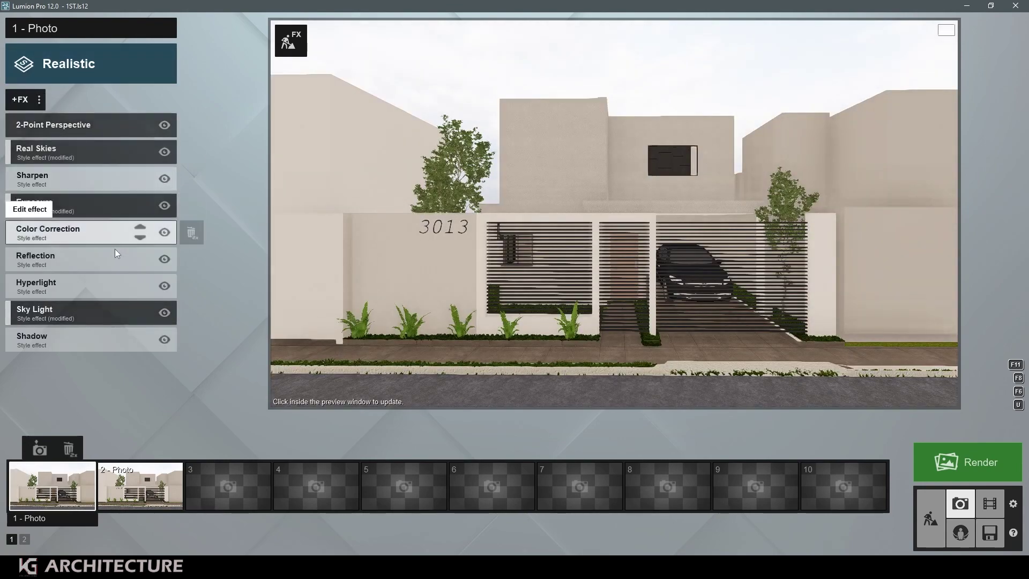
click(59, 338)
mouse_move(65, 149)
mouse_down()
mouse_move(152, 146)
mouse_move(101, 145)
mouse_up()
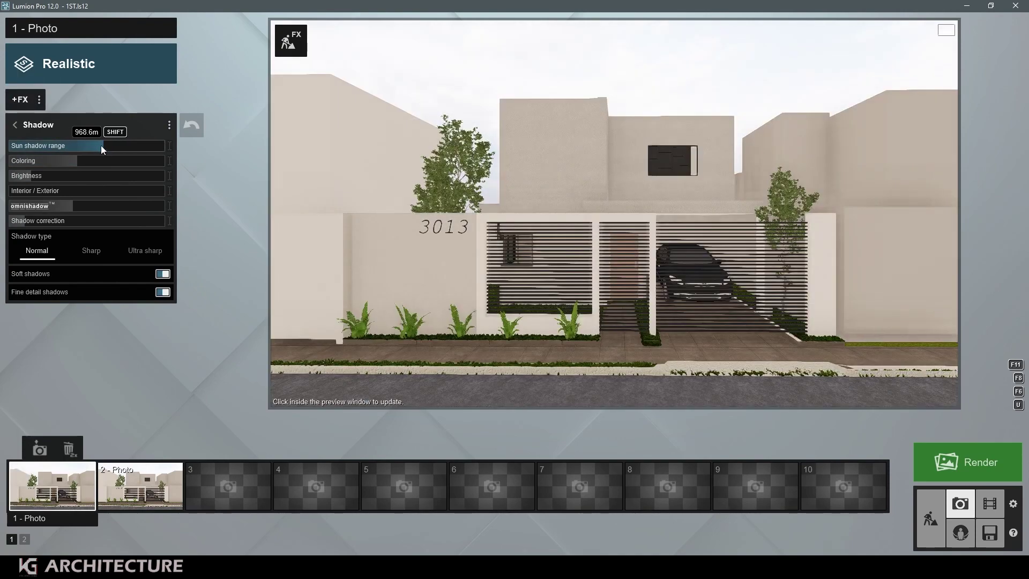
click(15, 124)
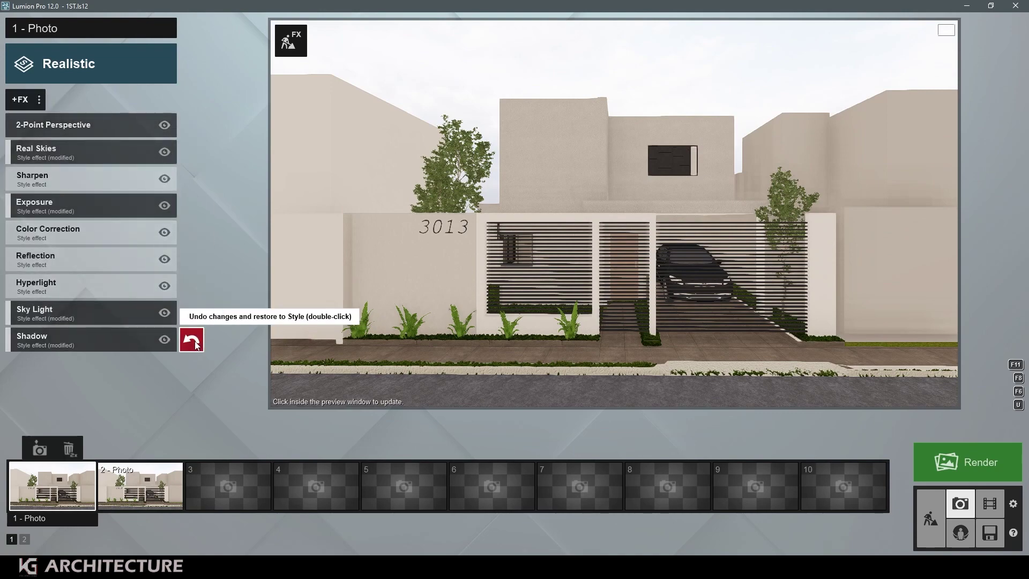
double_click(193, 340)
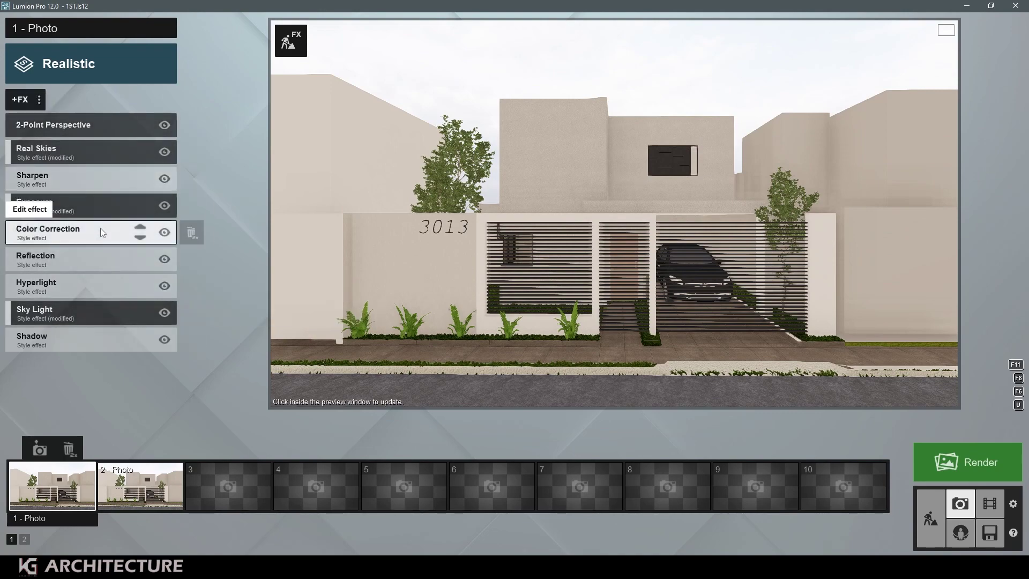
- Add a Sun effect to photo 1 with 90° sun height and heading about -151.6°
click(20, 99)
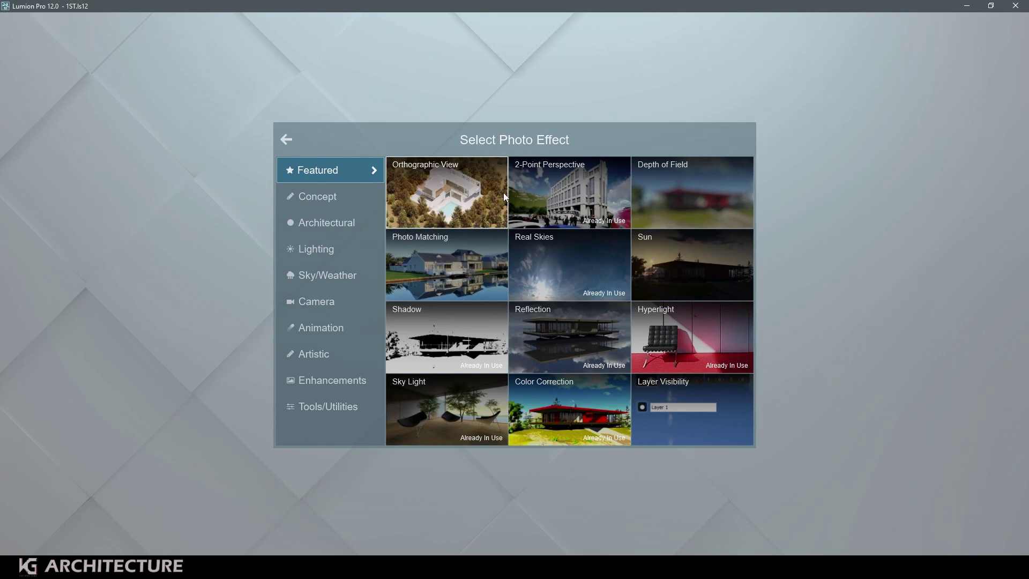
click(692, 255)
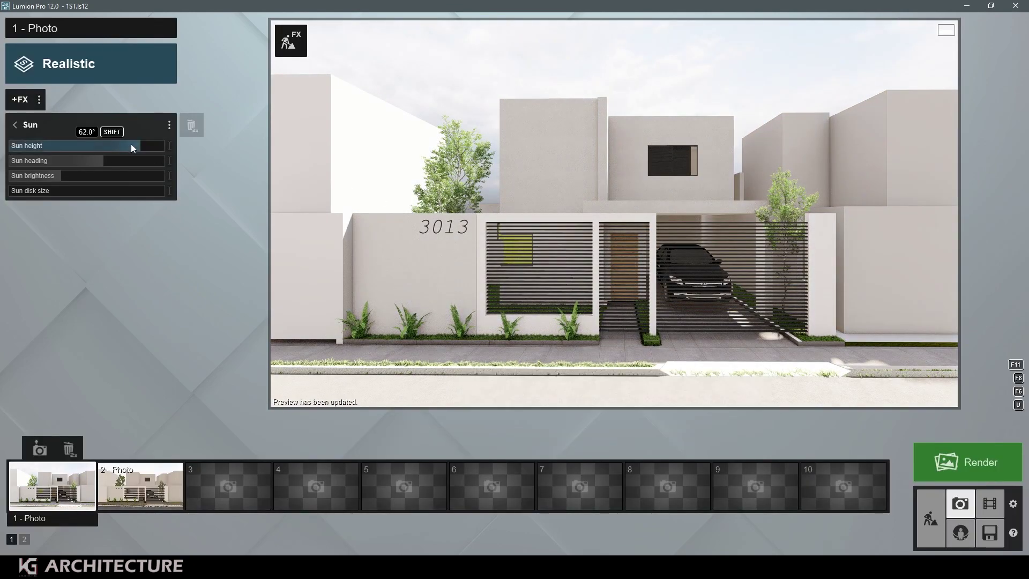
mouse_move(131, 144)
mouse_down()
mouse_move(185, 138)
mouse_move(68, 166)
mouse_move(11, 162)
mouse_move(40, 176)
mouse_move(10, 175)
mouse_up()
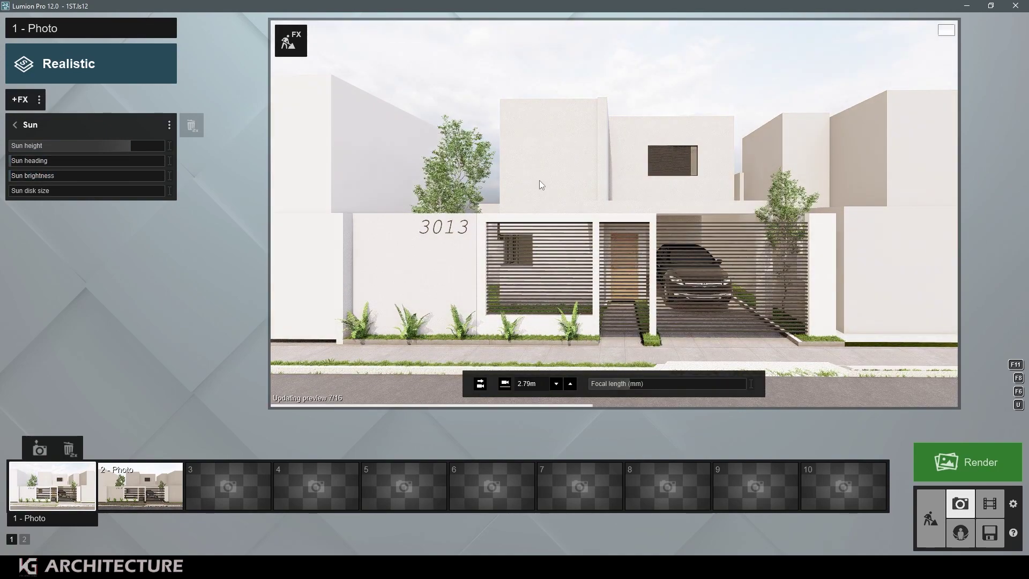
click(18, 164)
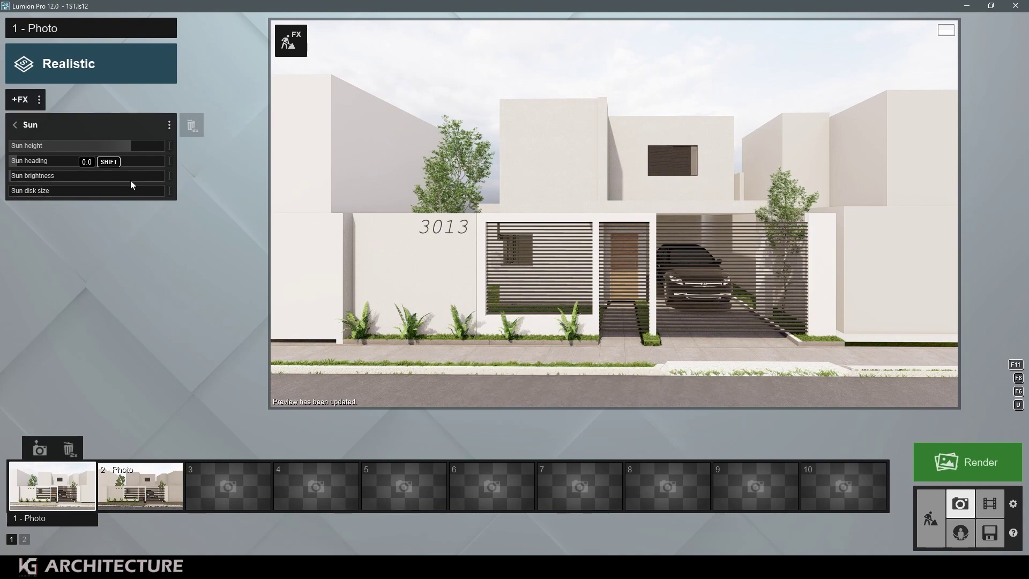
click(20, 162)
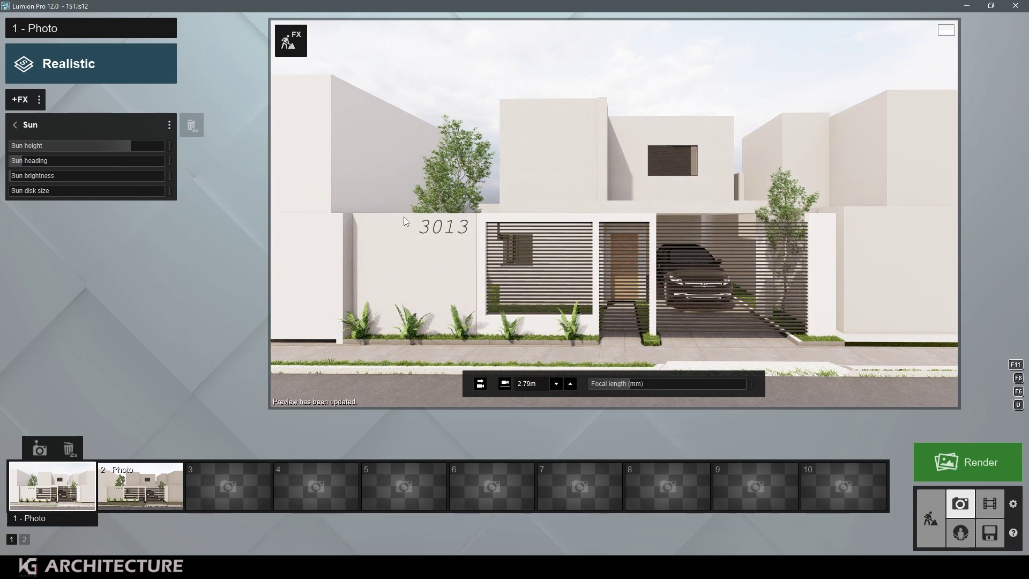
- Set a low Sun brightness, shift the heading to about -155° and refresh the preview
click(38, 176)
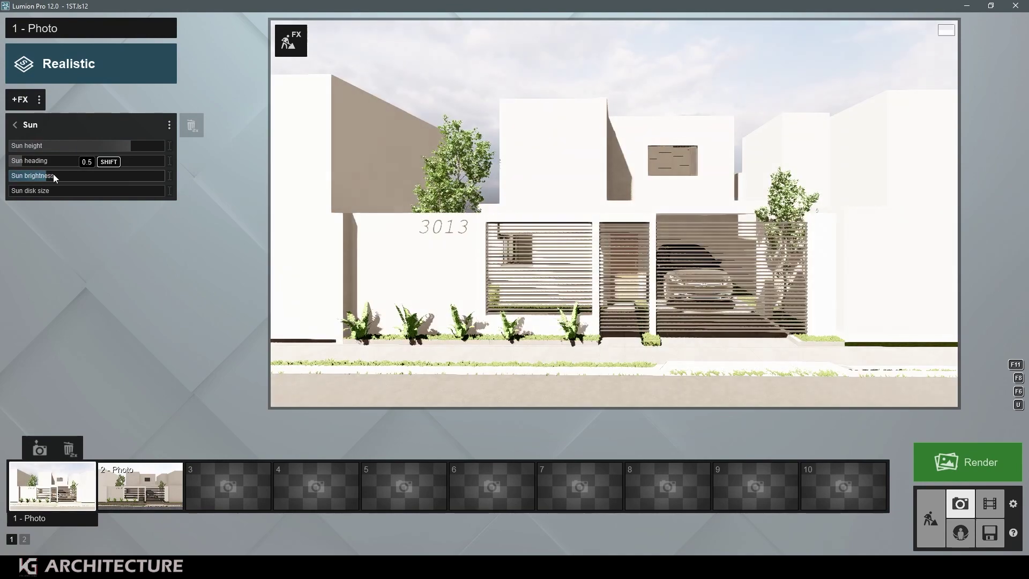
click(79, 176)
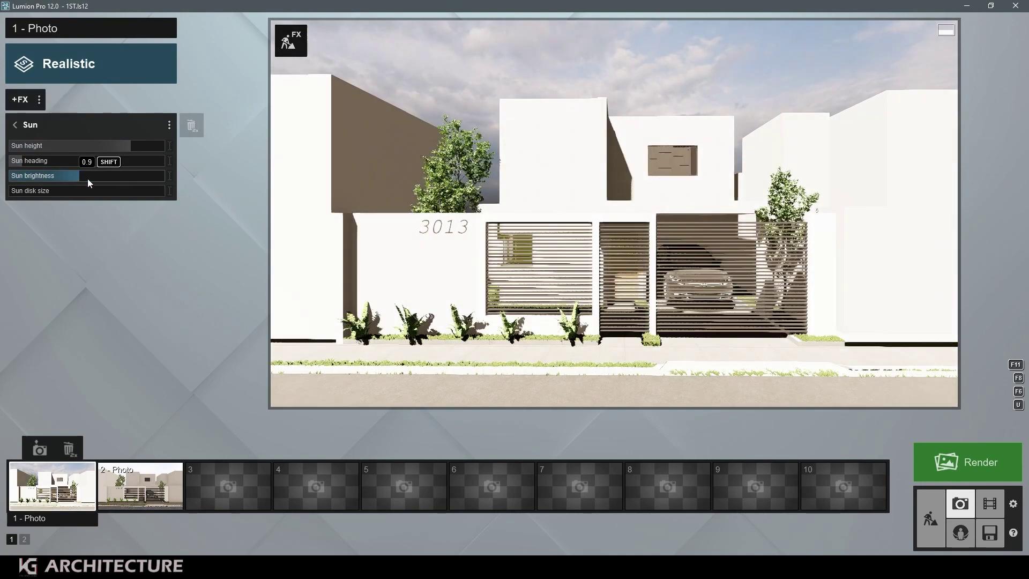
click(145, 178)
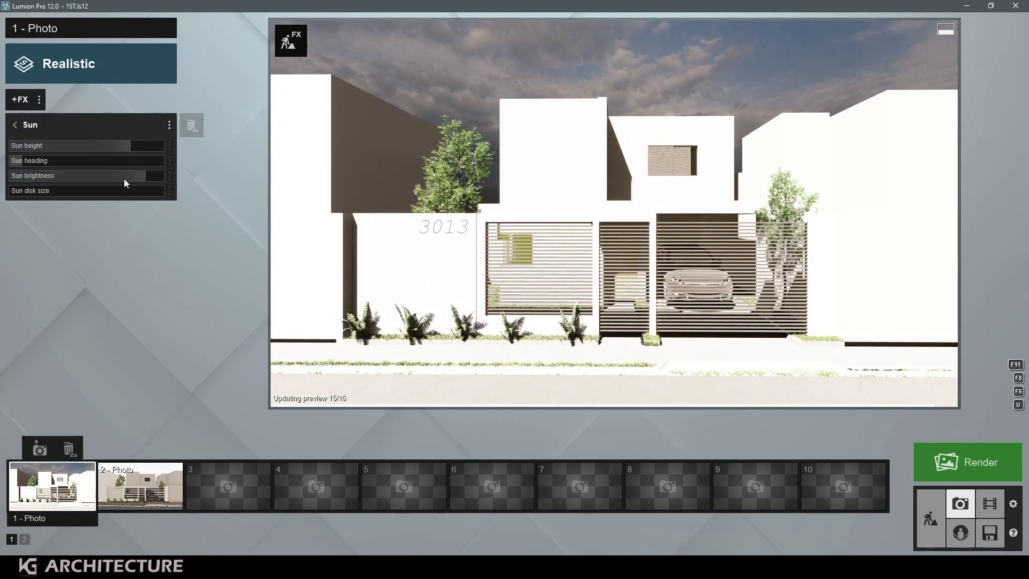
drag(124, 178, 11, 177)
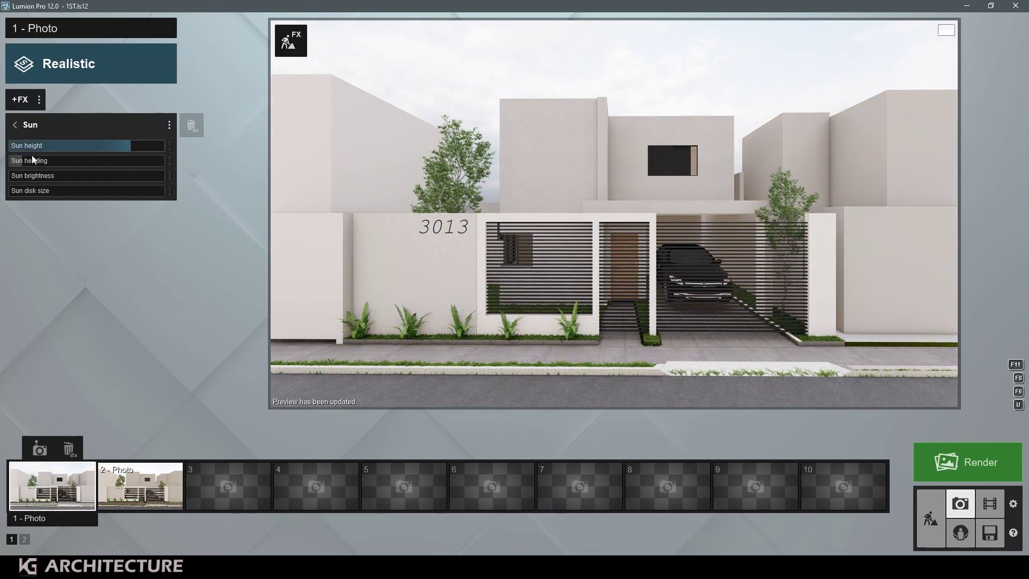
click(21, 161)
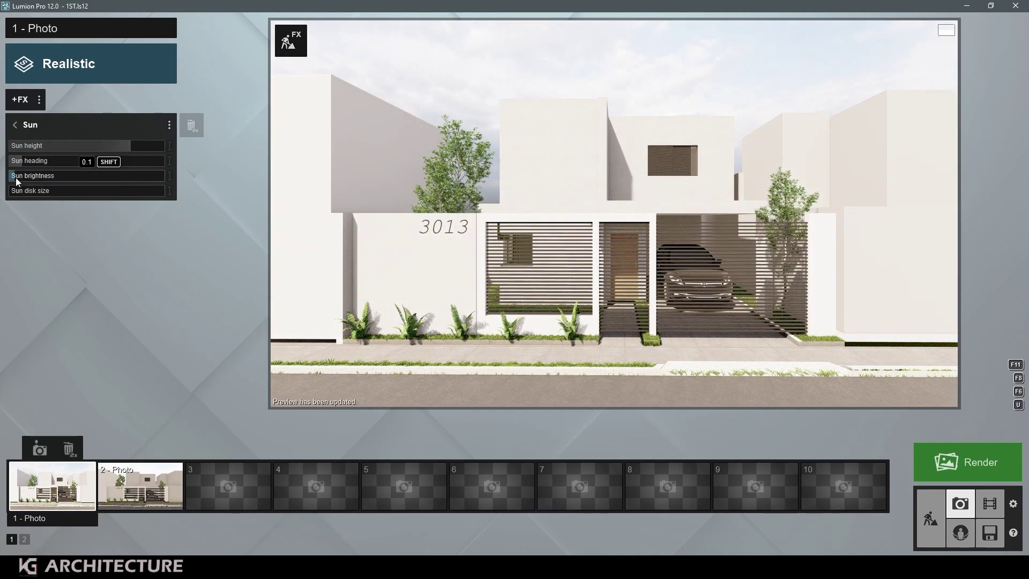
click(12, 177)
mouse_move(80, 146)
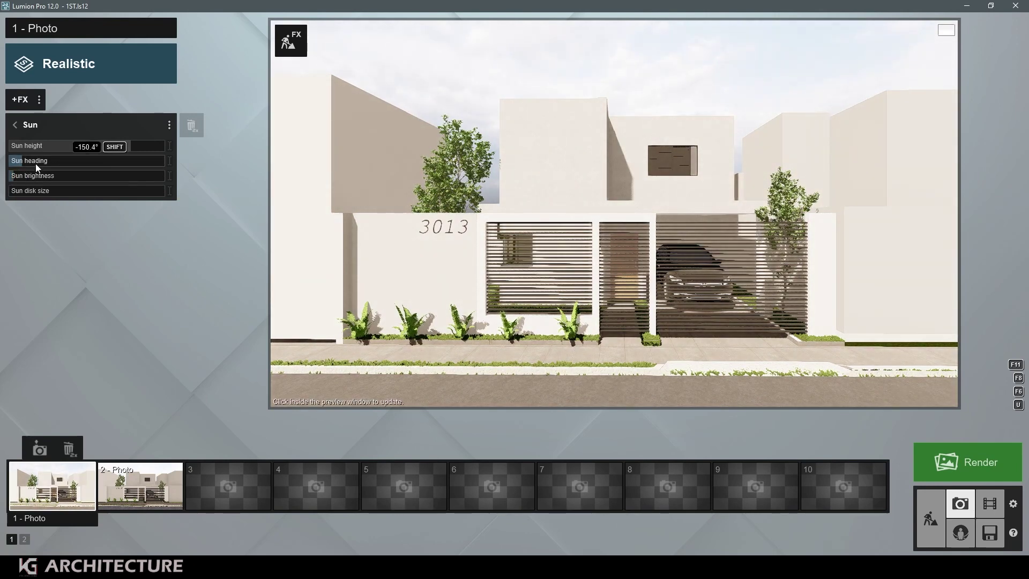
drag(23, 162, 18, 163)
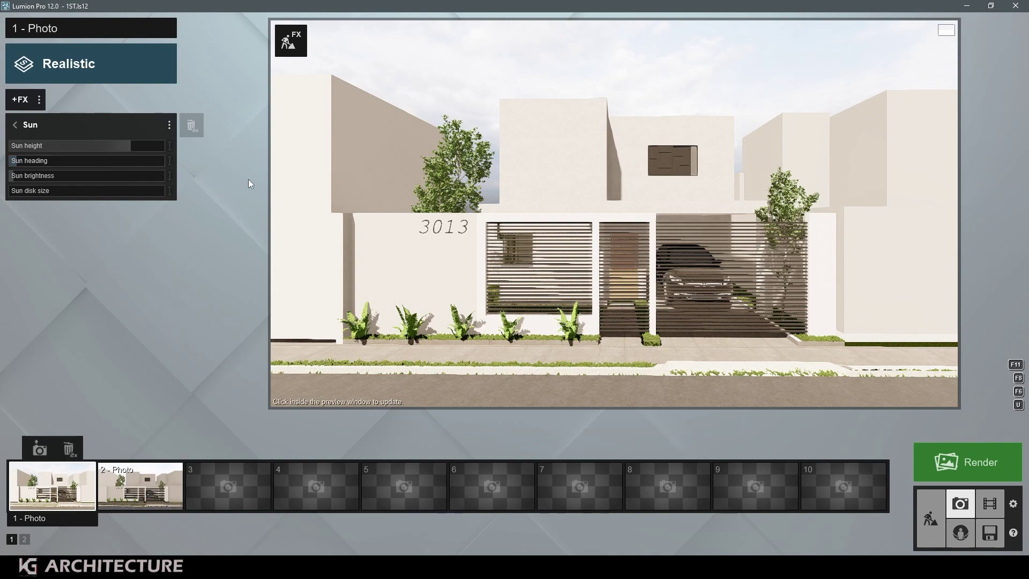
mouse_move(613, 213)
click(660, 214)
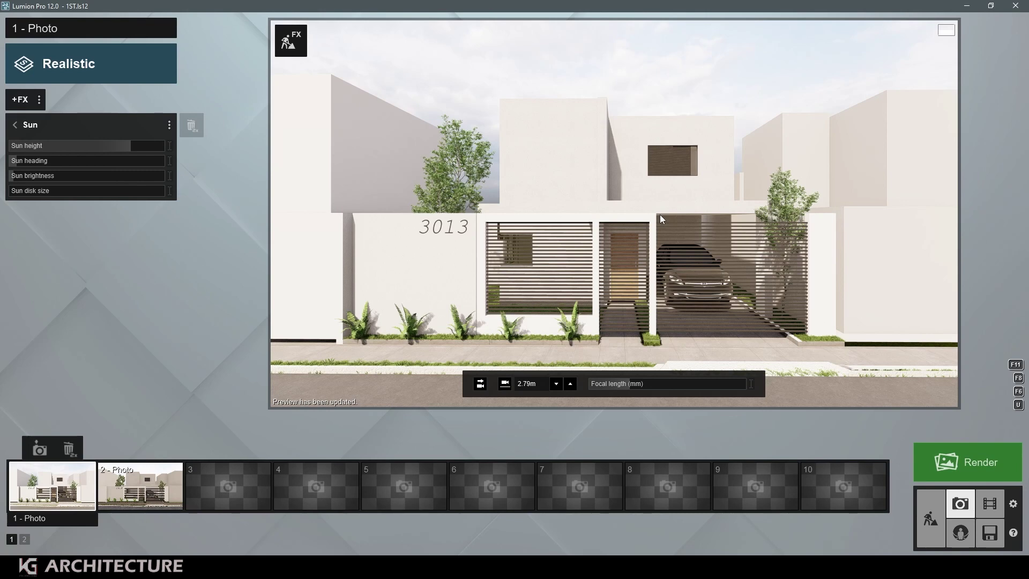
- Delete the old window component and search 3D Warehouse for 'sliding' window models
click(139, 485)
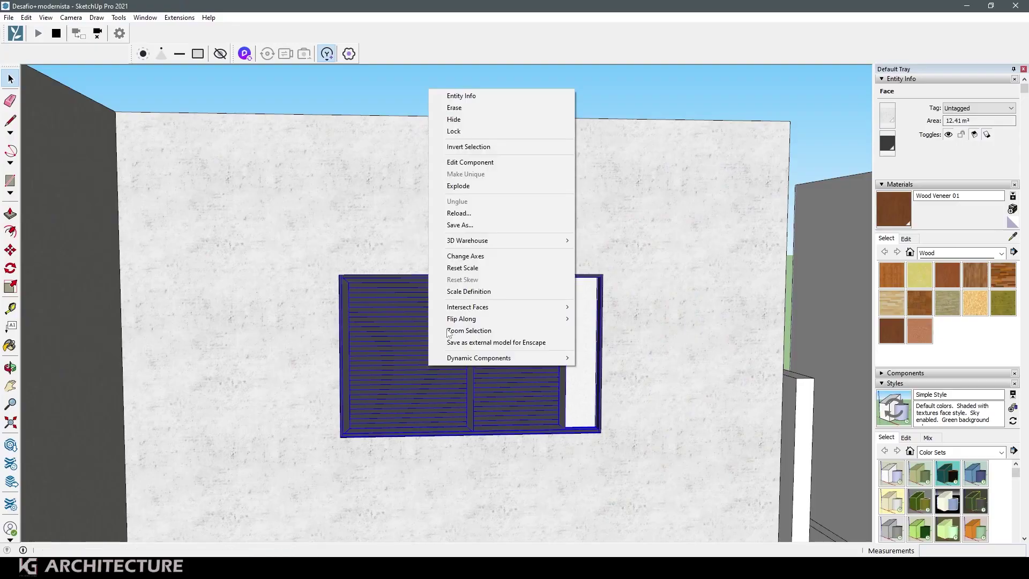
click(490, 108)
click(13, 446)
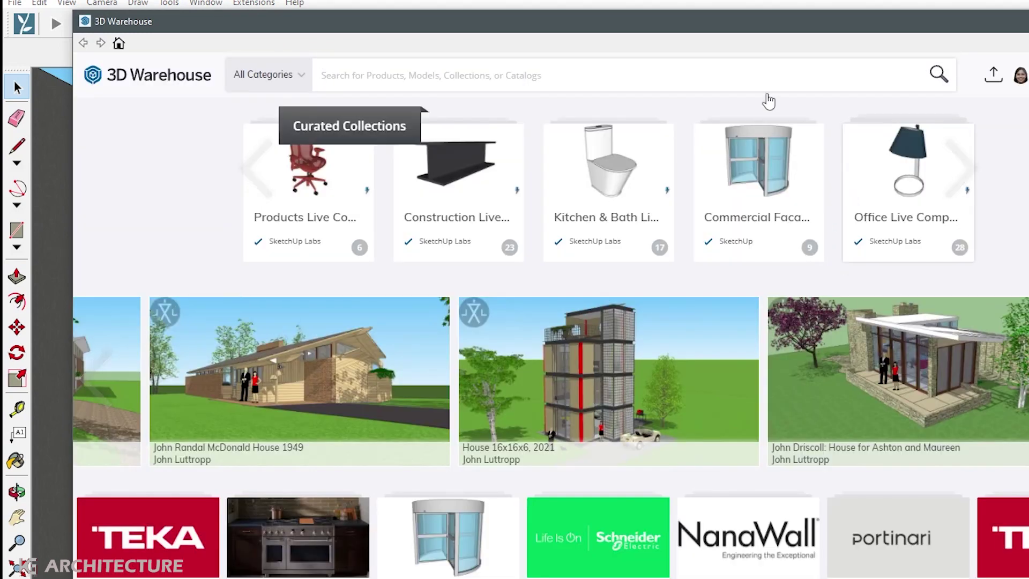
click(756, 78)
text(sliding win)
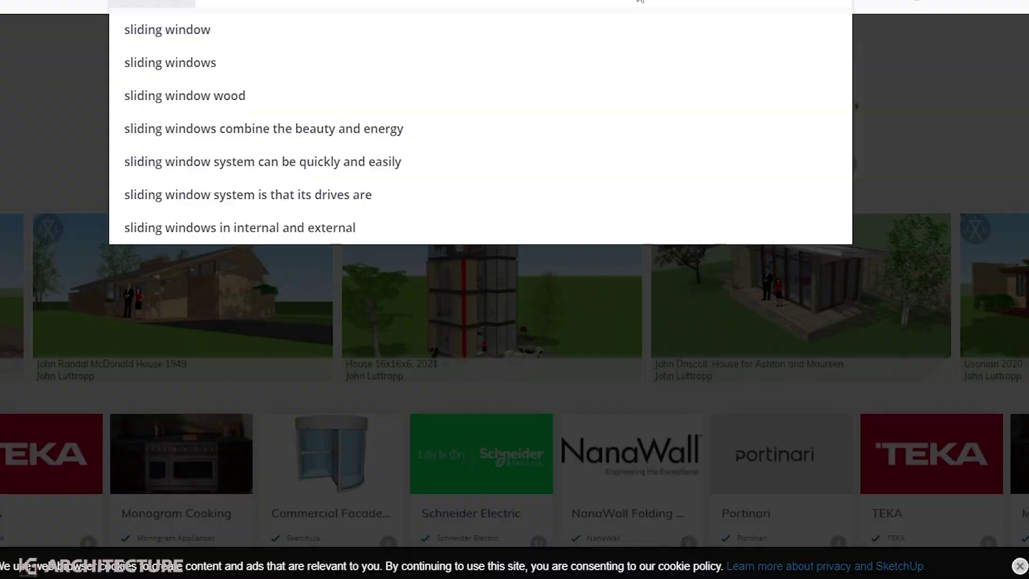
key(Return)
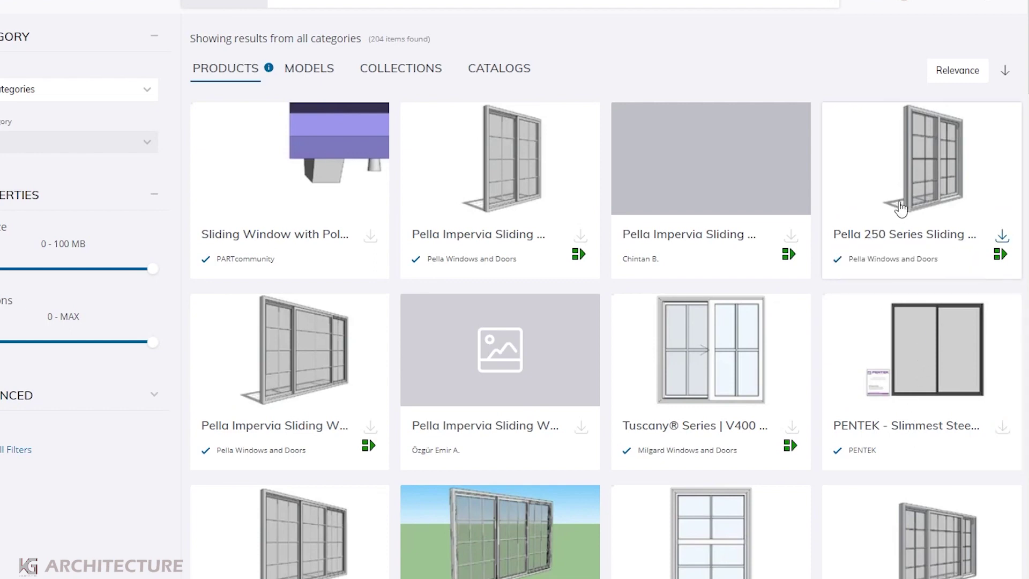
scroll(900, 209, down, 5)
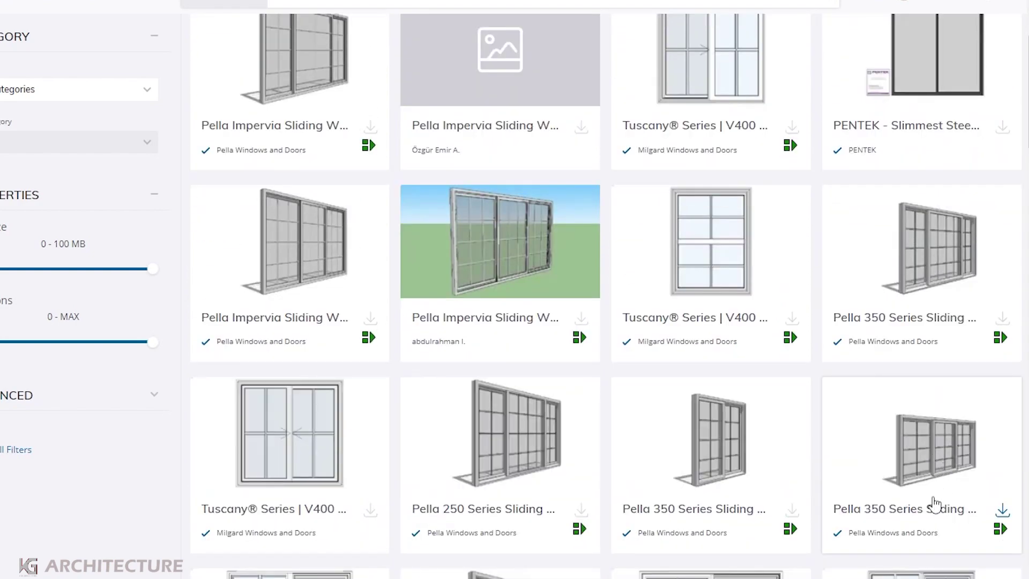
scroll(906, 498, down, 3)
scroll(997, 290, down, 1)
scroll(847, 262, down, 2)
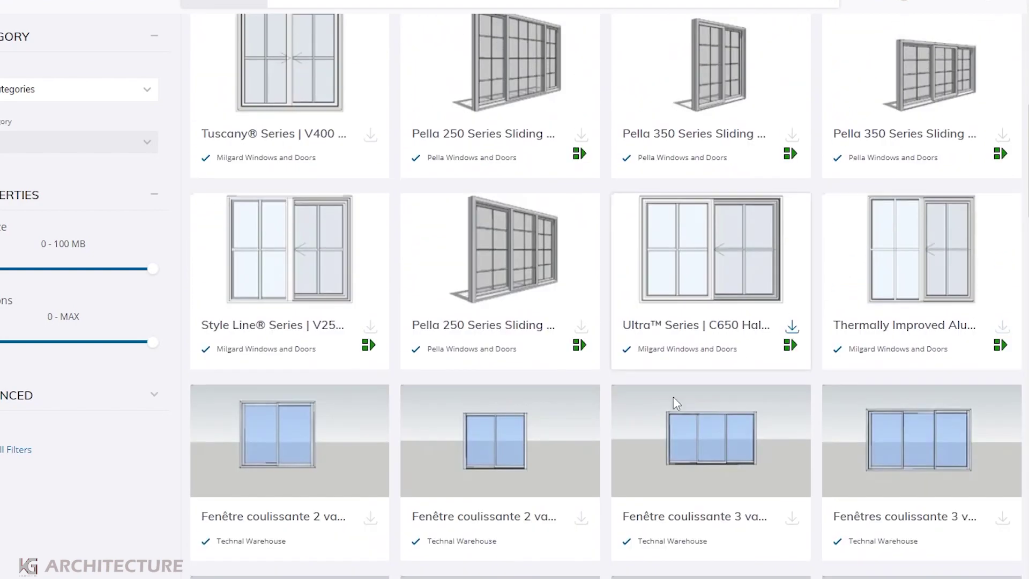
- Download the Fenêtre coulissante 2 vantaux window, load it into the model and place it on the wall
click(343, 501)
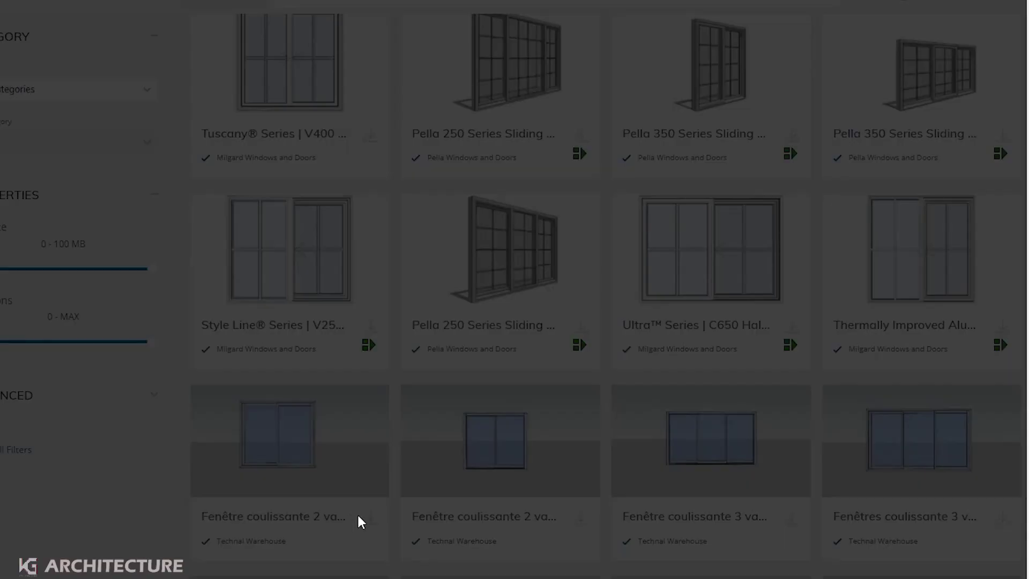
click(627, 300)
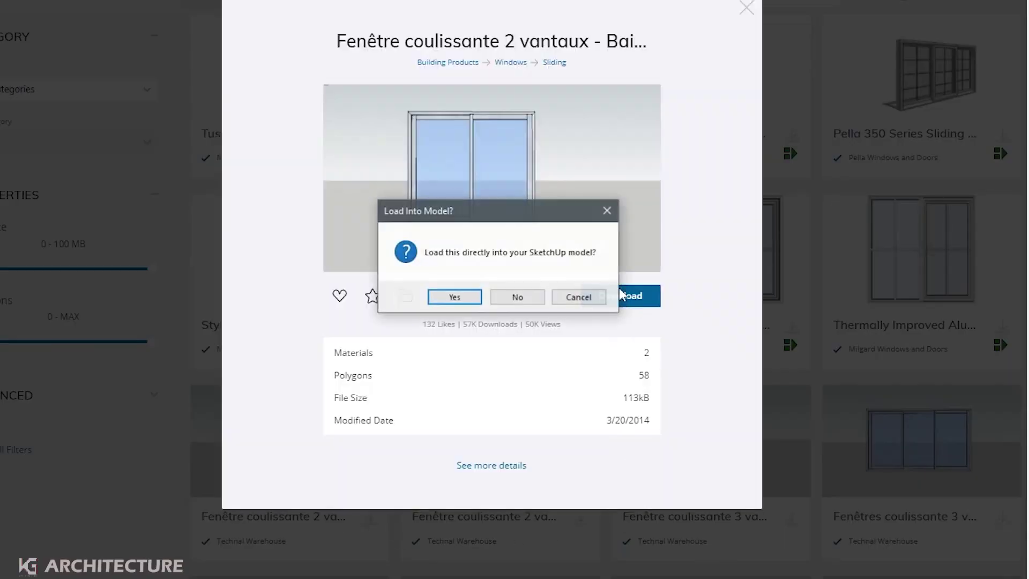
click(456, 298)
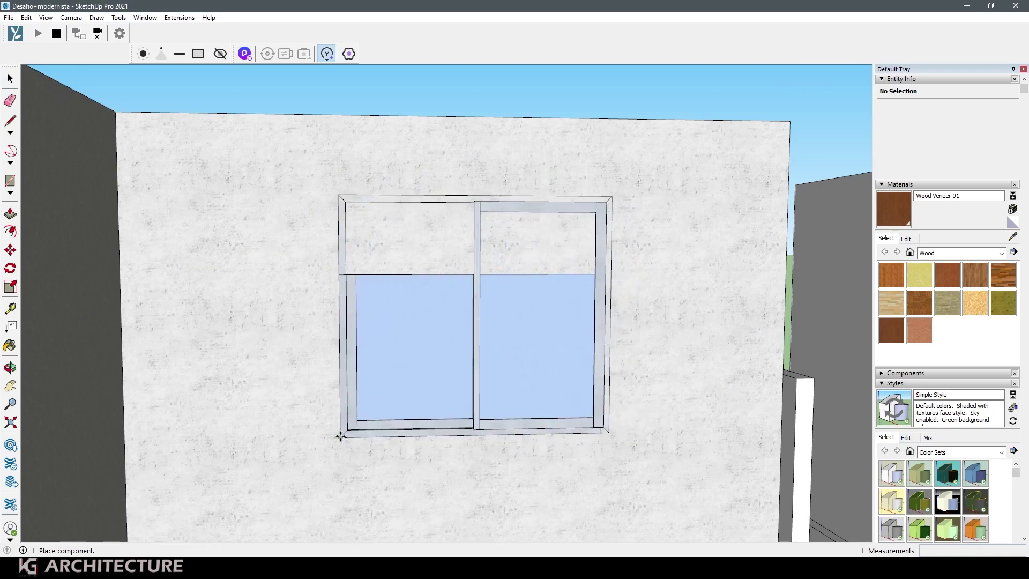
click(341, 435)
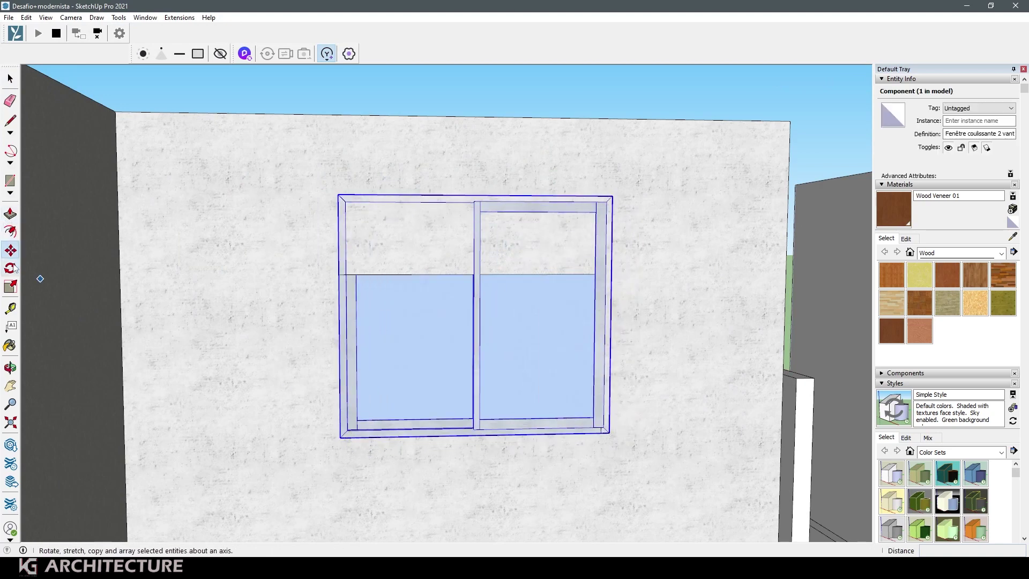
- Scale the placed window down by lowering its top edge
click(10, 287)
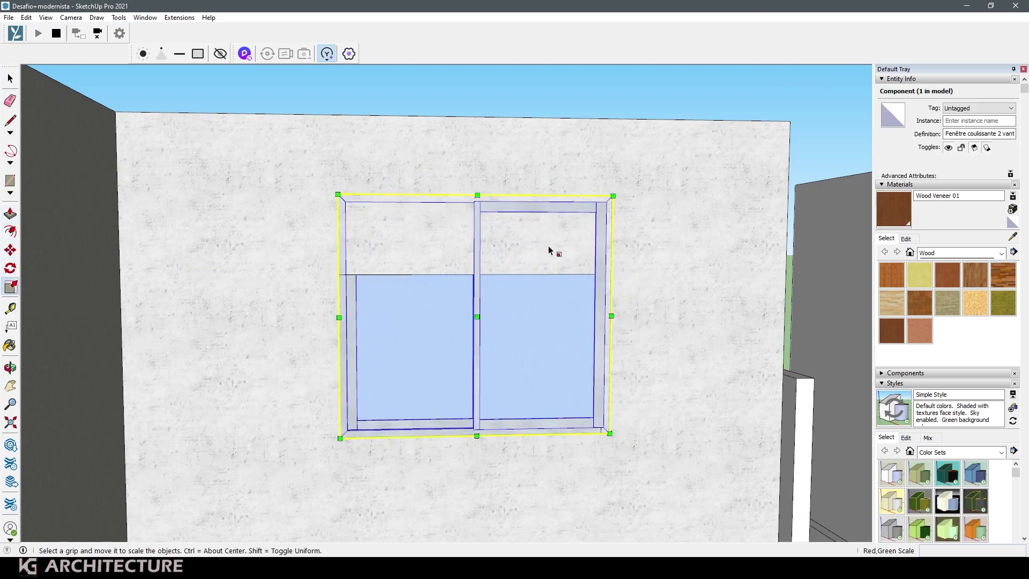
scroll(210, 111, up, 3)
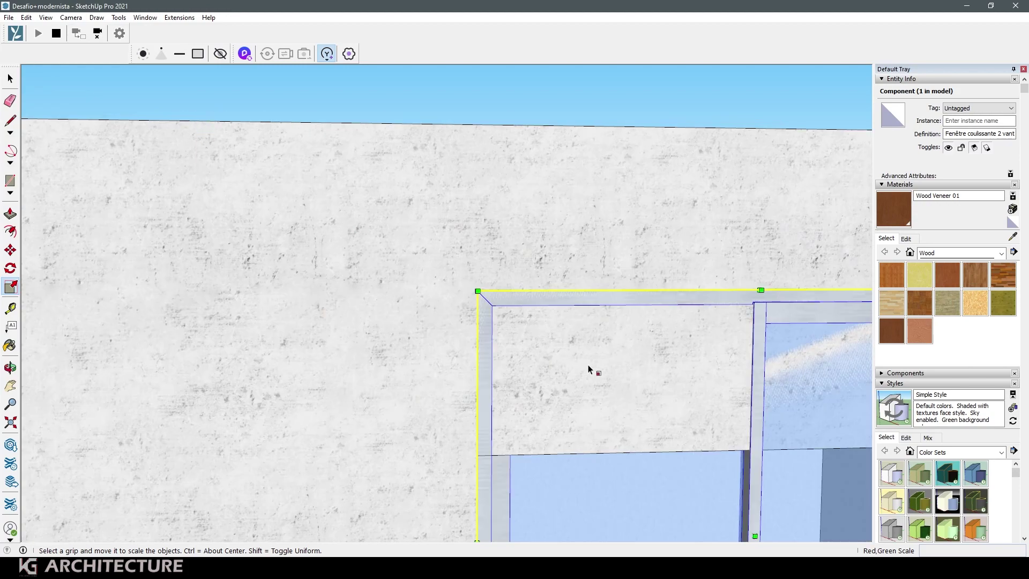
scroll(168, 249, down, 2)
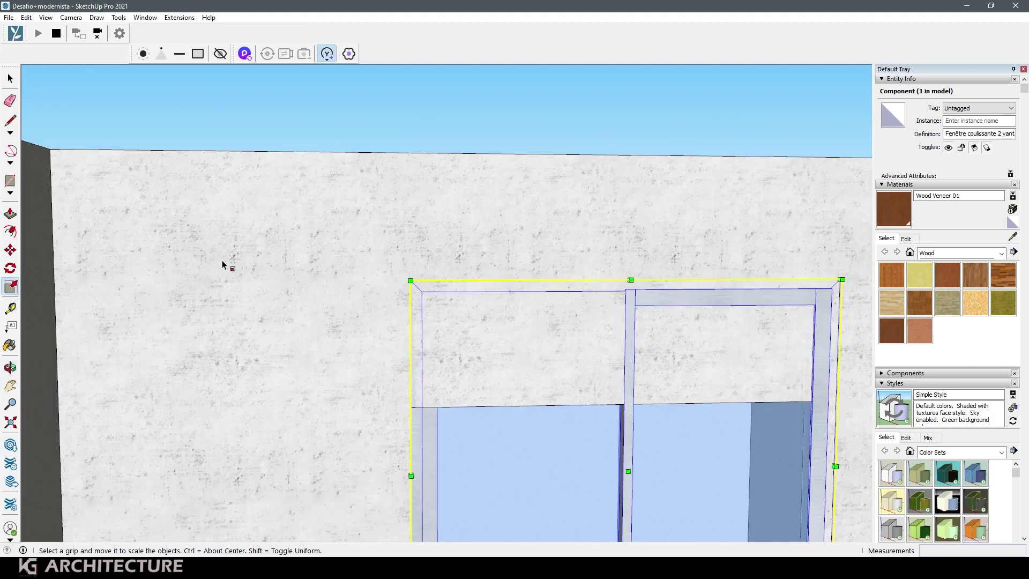
scroll(268, 284, down, 1)
scroll(300, 301, down, 1)
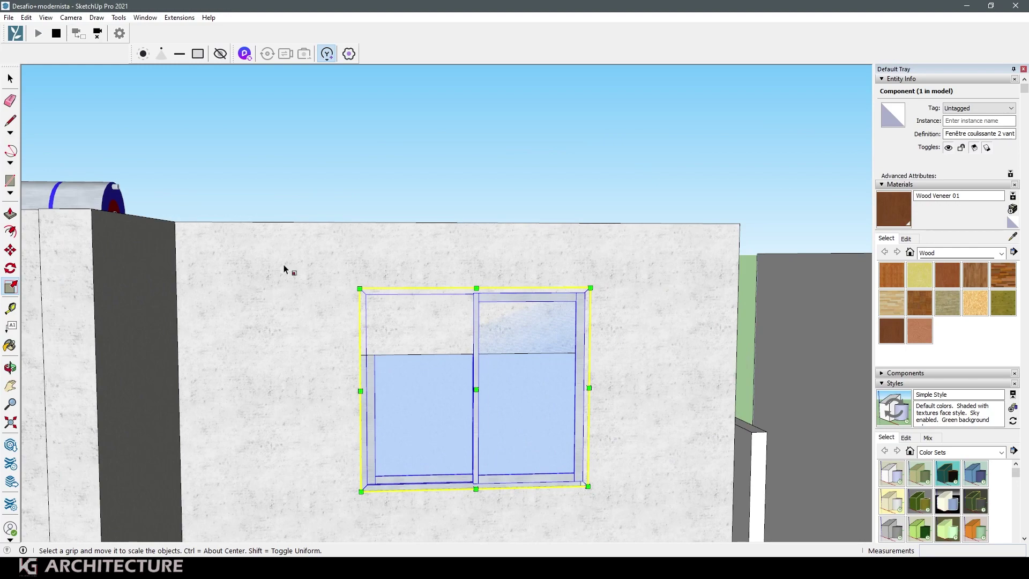
mouse_move(449, 342)
middle_down()
mouse_move(481, 306)
mouse_move(609, 312)
middle_up()
scroll(660, 290, up, 1)
scroll(658, 287, up, 1)
drag(657, 288, 661, 386)
- Narrow the window frame from its right side to fit the opening, then deselect it
mouse_move(661, 386)
middle_down()
mouse_move(546, 320)
mouse_move(519, 349)
middle_up()
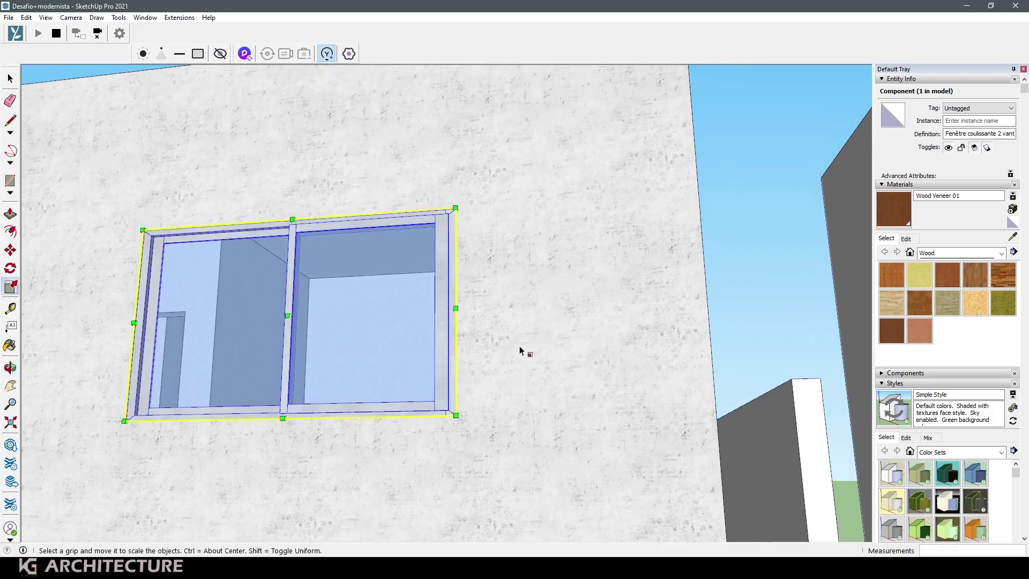
middle_drag(459, 308, 688, 395)
scroll(688, 395, up, 2)
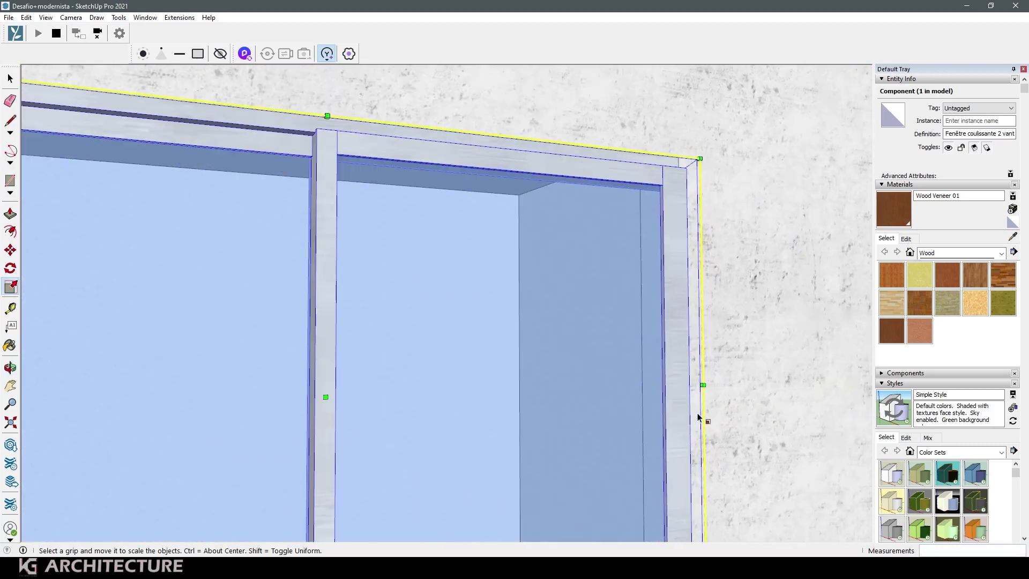
scroll(700, 397, up, 1)
mouse_move(702, 380)
mouse_down()
mouse_move(646, 390)
mouse_move(674, 395)
mouse_up()
scroll(576, 381, down, 4)
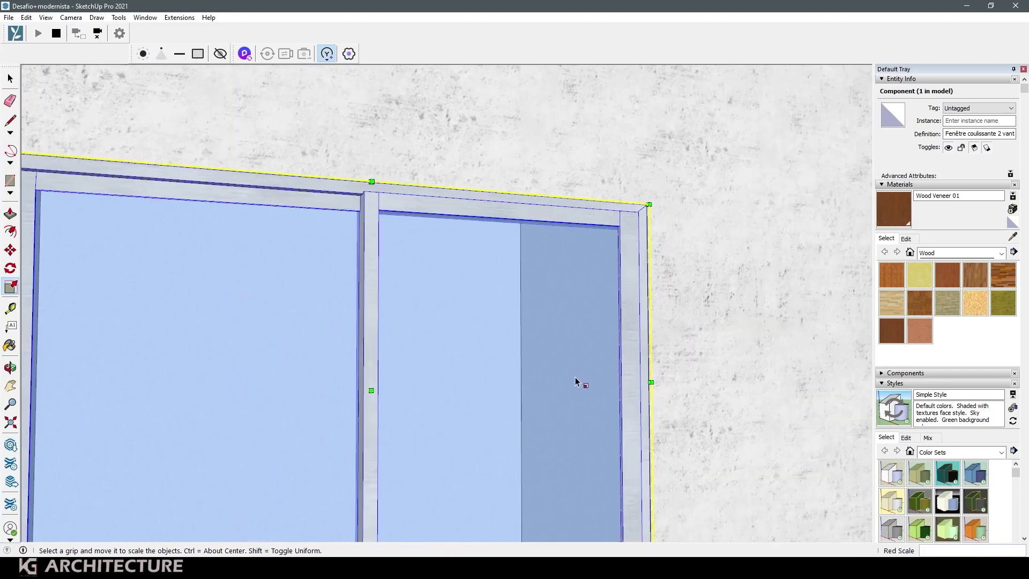
scroll(576, 381, down, 3)
mouse_move(577, 381)
middle_down()
mouse_move(533, 471)
mouse_move(469, 448)
mouse_move(577, 383)
middle_up()
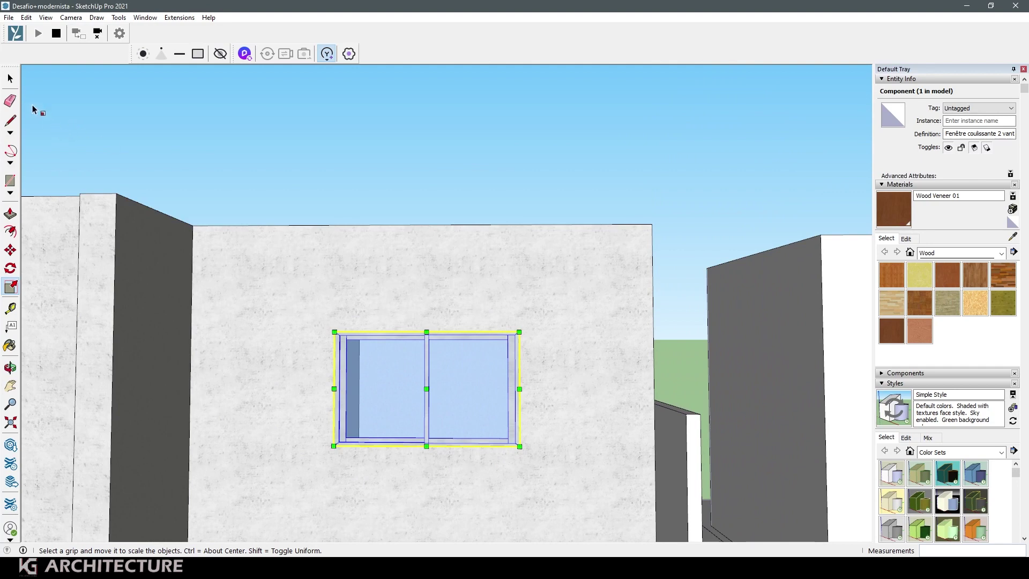
key(space)
click(200, 117)
scroll(482, 471, up, 1)
scroll(482, 471, up, 1)
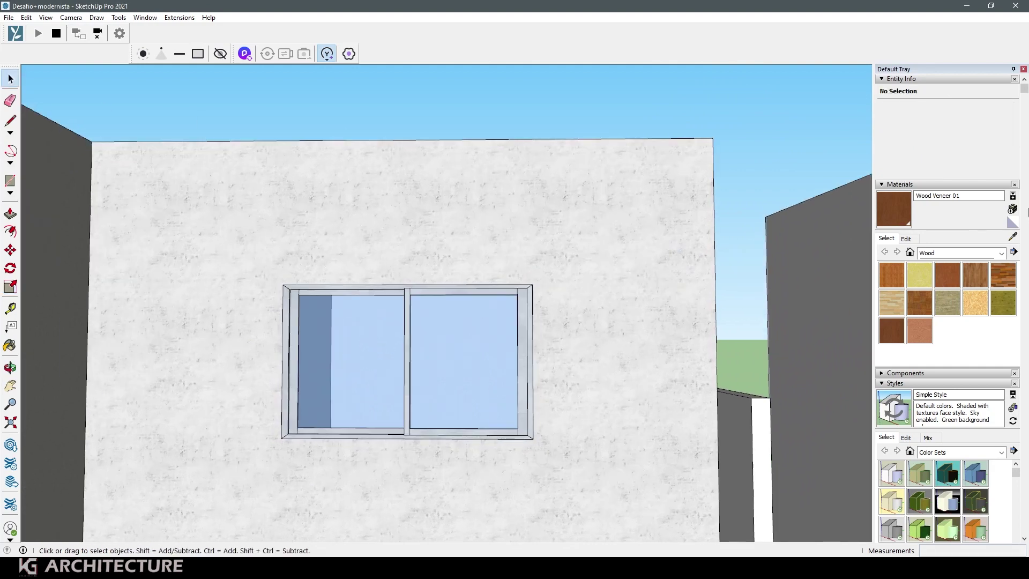
- Pick the Metal Seamed material from the Metal collection
click(945, 254)
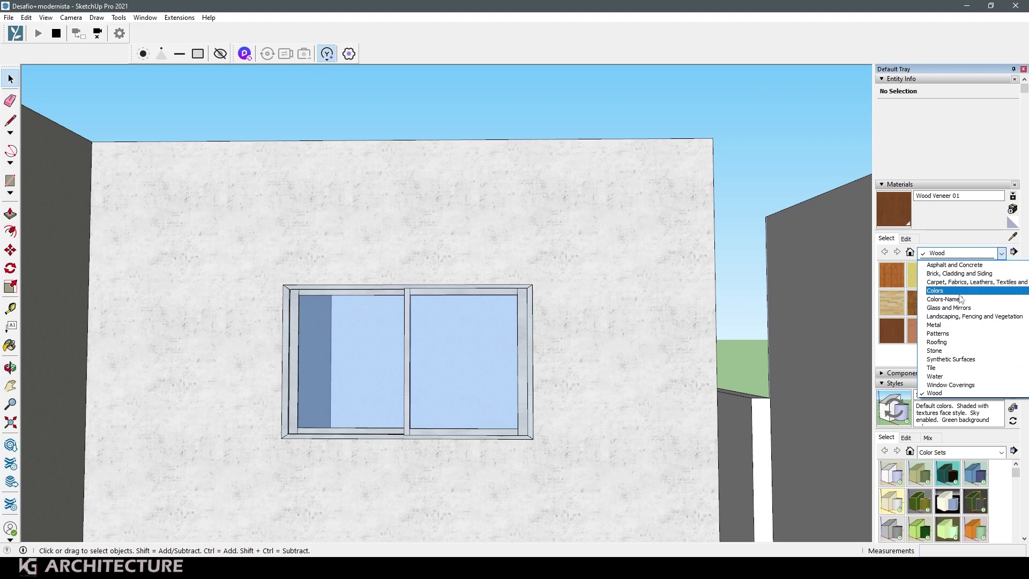
click(953, 274)
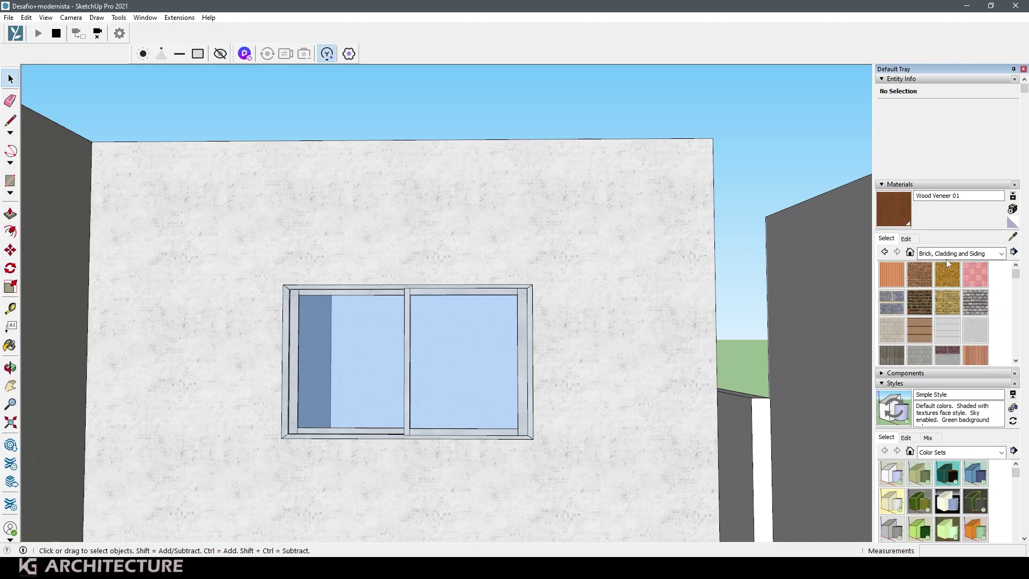
click(947, 259)
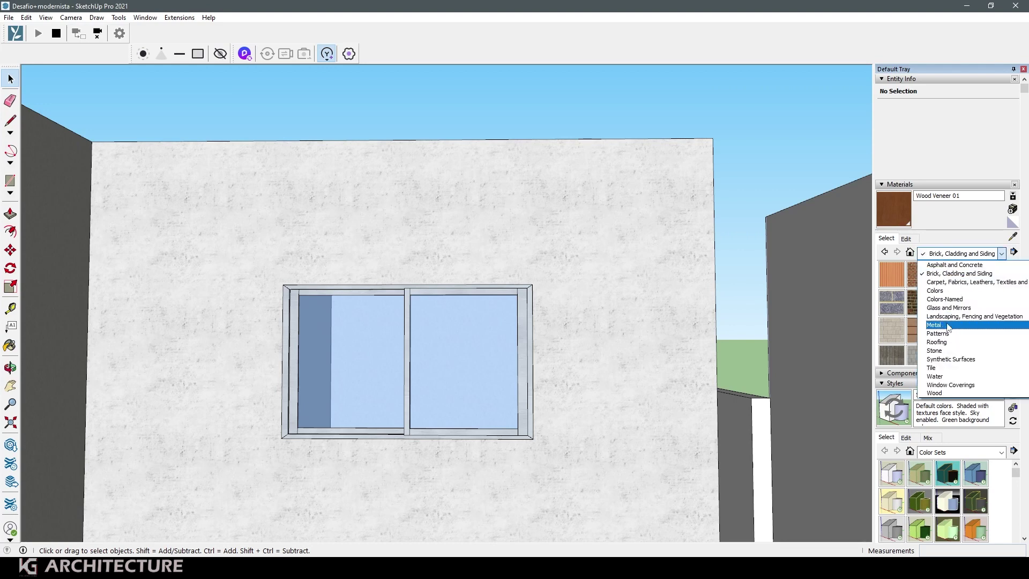
click(947, 325)
click(919, 303)
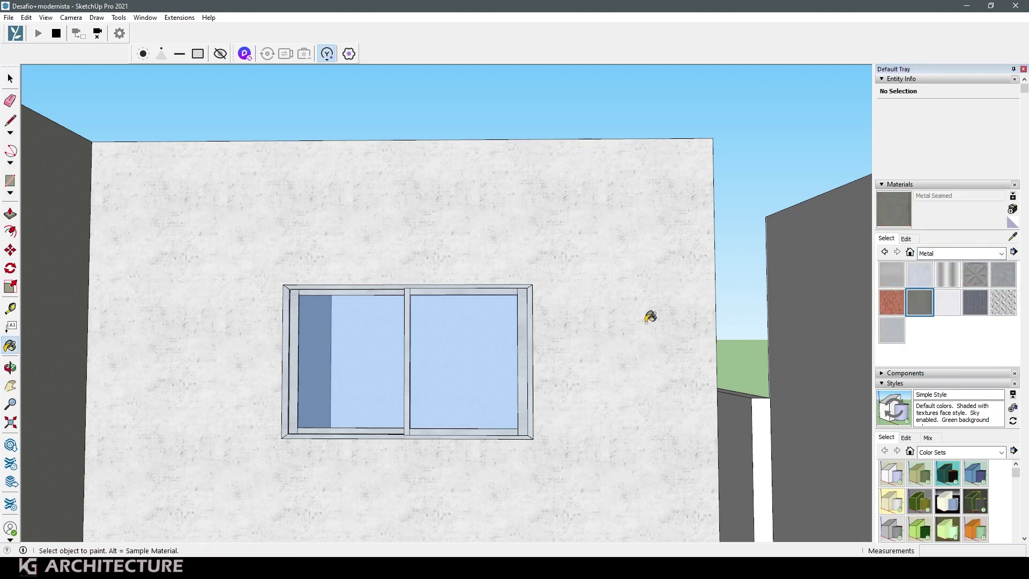
- Inside the window group, select all the frame geometry, excluding both glass panes
scroll(80, 295, up, 1)
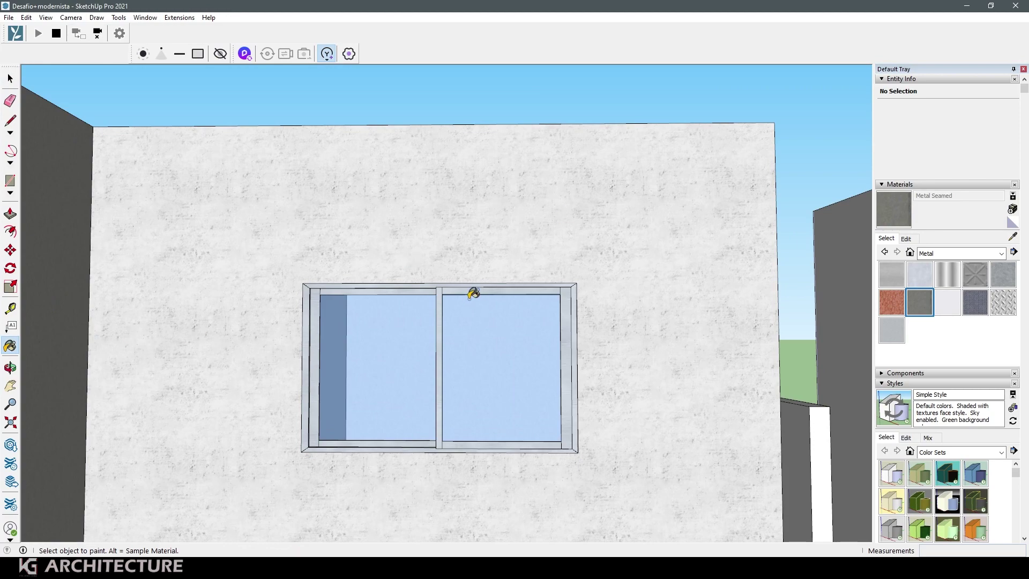
scroll(474, 285, up, 2)
scroll(474, 284, up, 3)
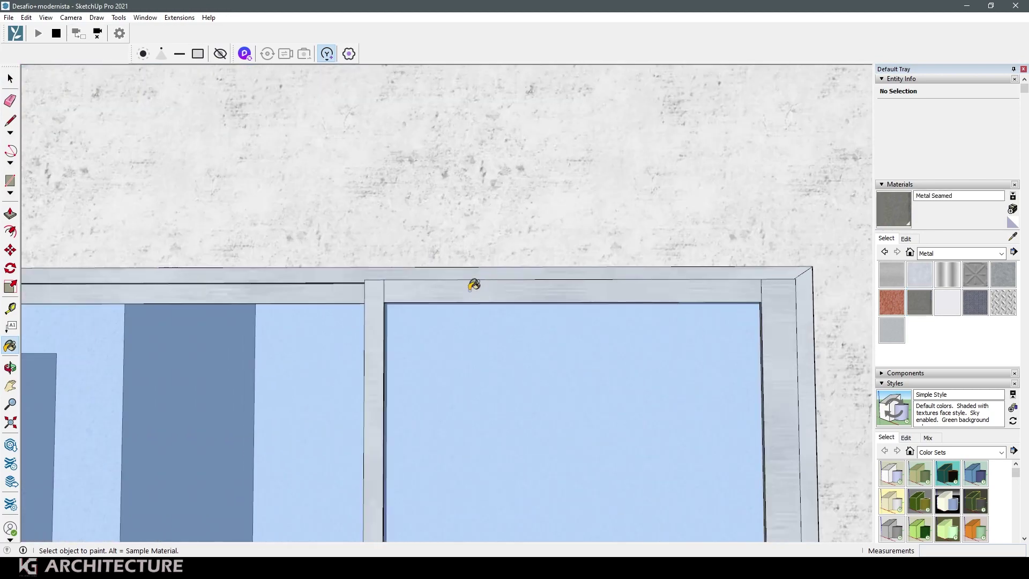
click(10, 78)
double_click(435, 286)
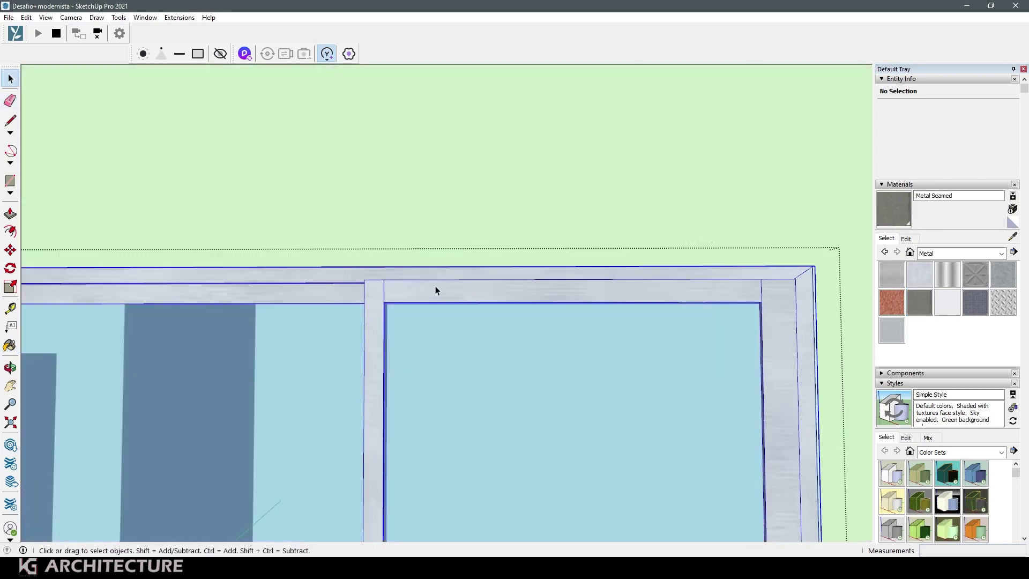
click(444, 289)
triple_click(444, 287)
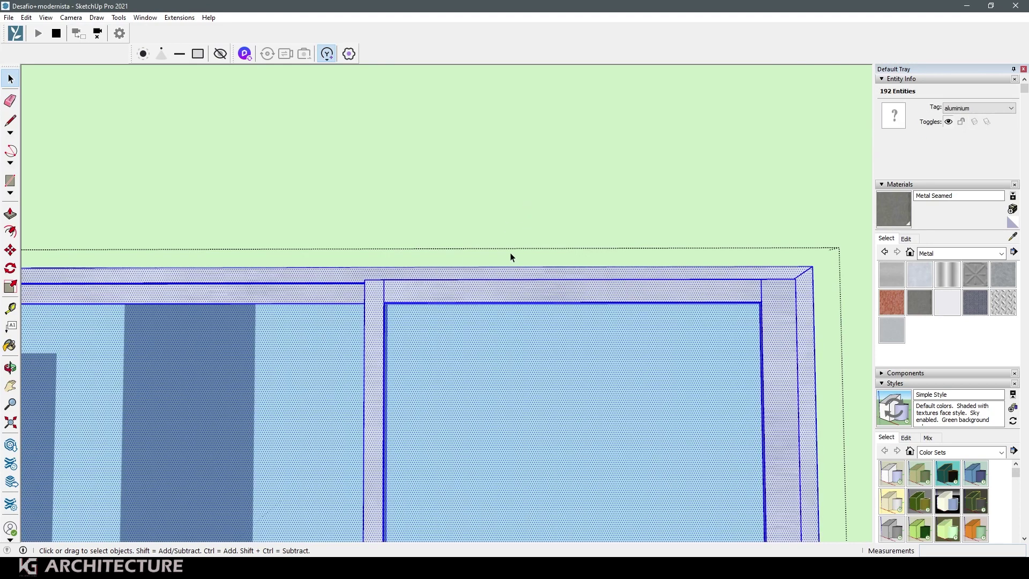
shift+click(442, 476)
shift+click(290, 400)
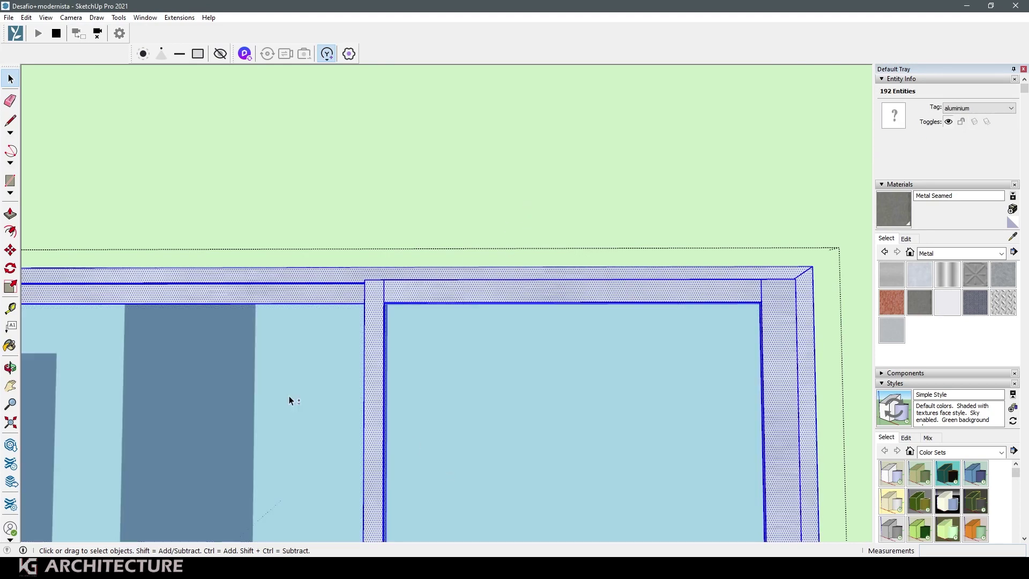
- Paint the inner and outer window frame members with Metal Seamed
click(919, 292)
click(577, 275)
scroll(602, 232, down, 1)
scroll(375, 274, down, 1)
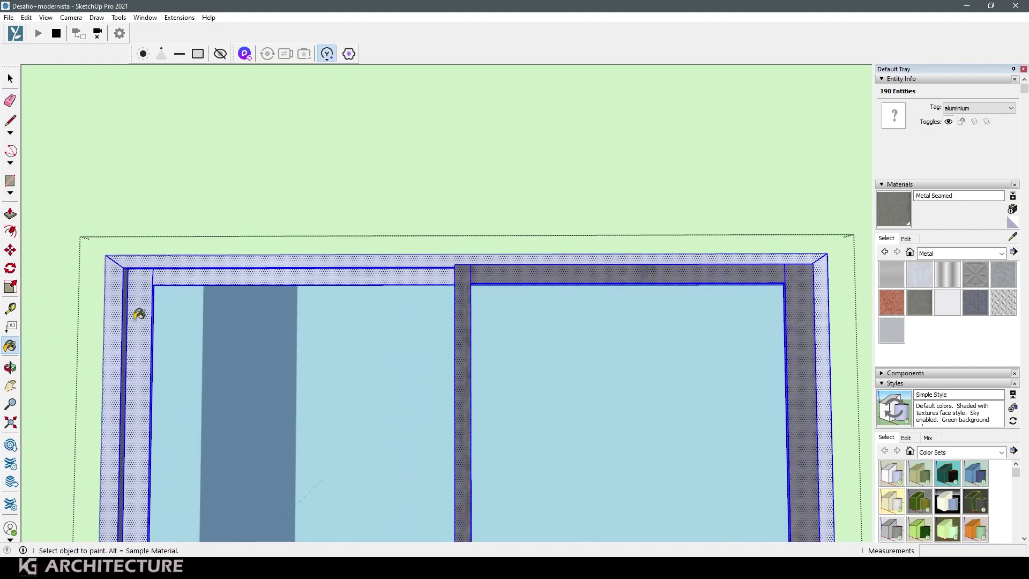
click(137, 295)
scroll(621, 193, down, 1)
scroll(621, 192, down, 1)
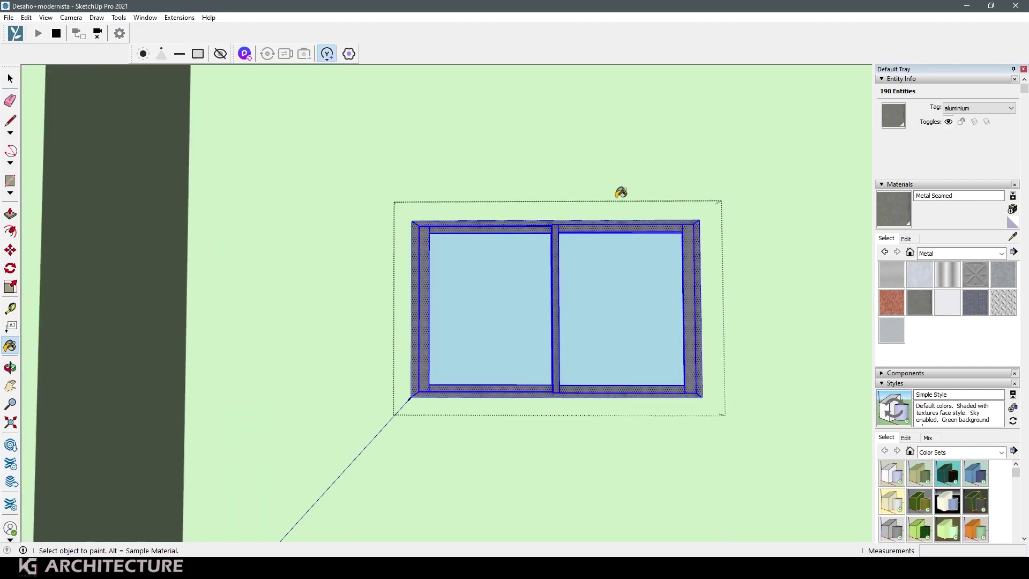
scroll(621, 192, down, 3)
key(space)
- In Lumion's material editor, fly close to the upper window and open the frame's material library
click(507, 144)
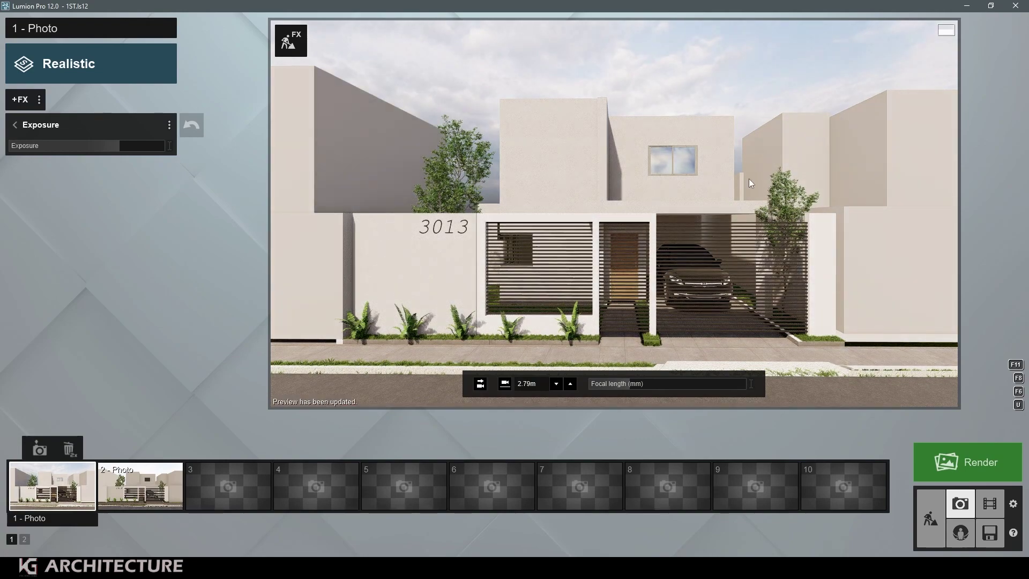
click(930, 518)
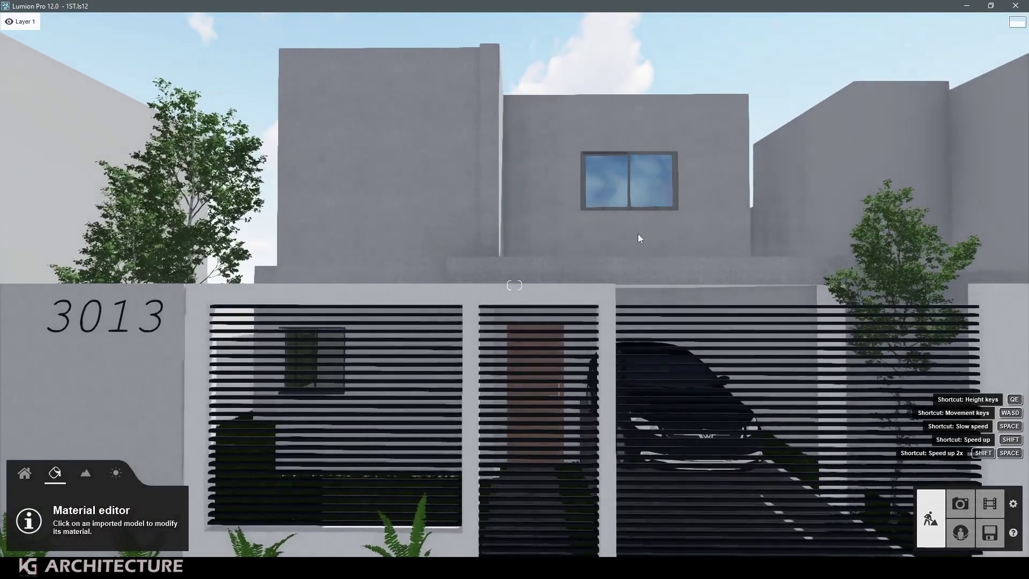
click(605, 330)
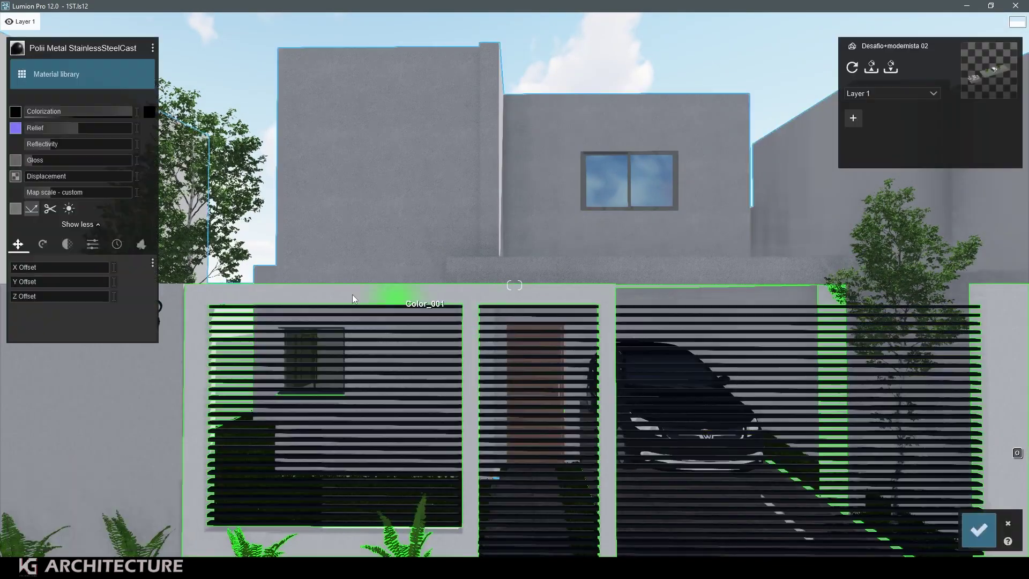
click(153, 48)
right_drag(216, 59, 421, 100)
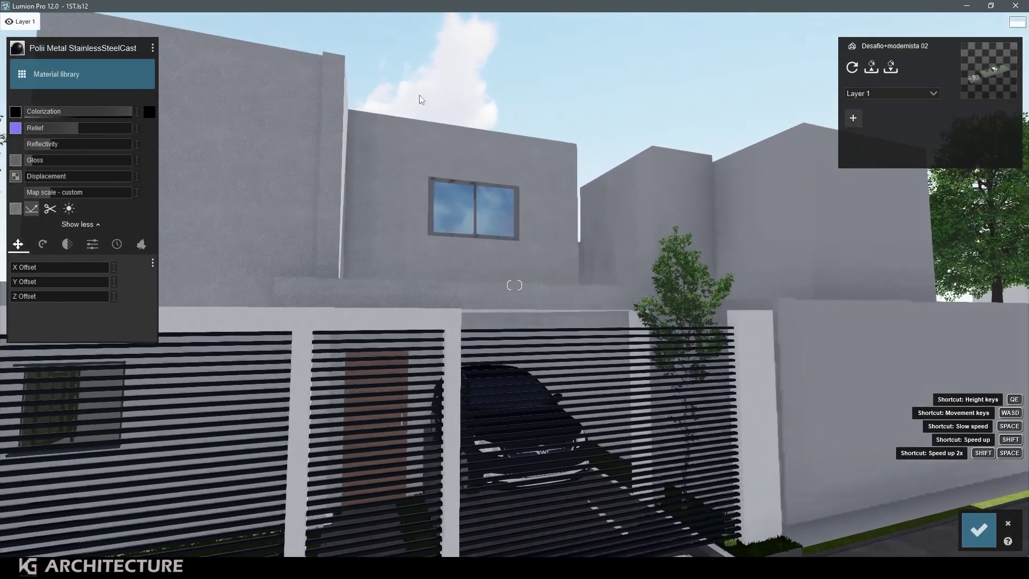
key(w)
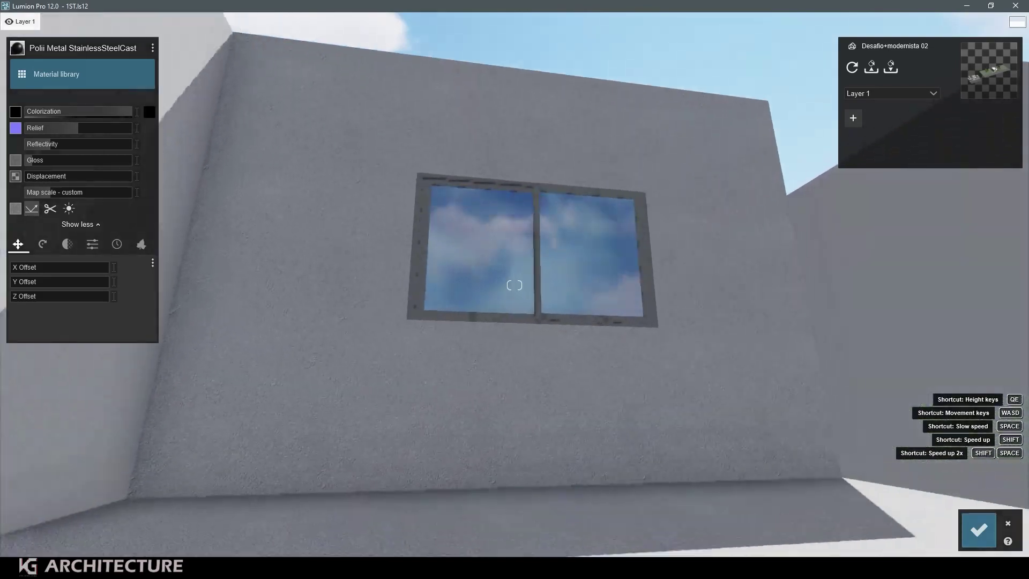
click(568, 360)
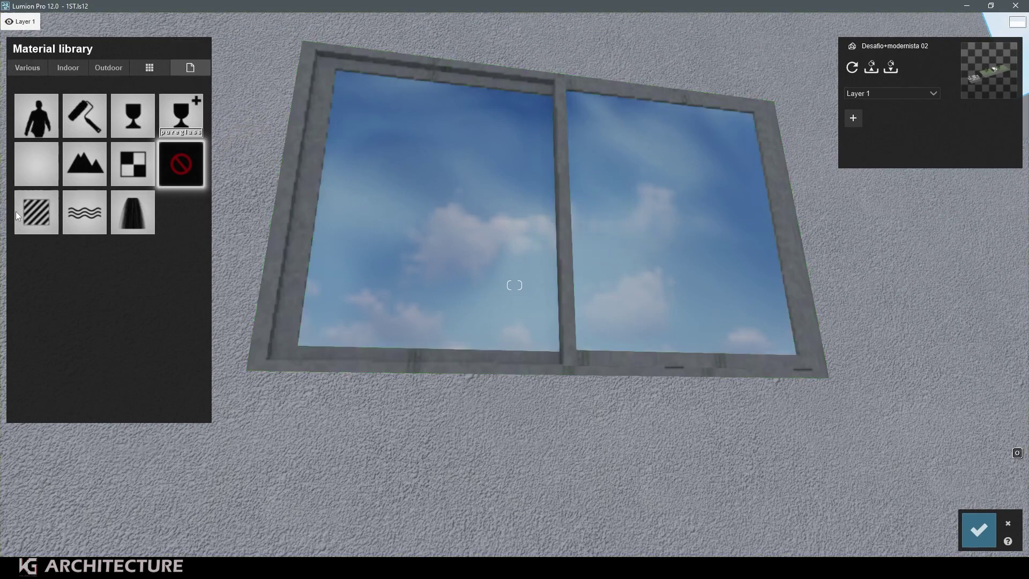
- Give the upper window frame the copied black metal material
click(36, 161)
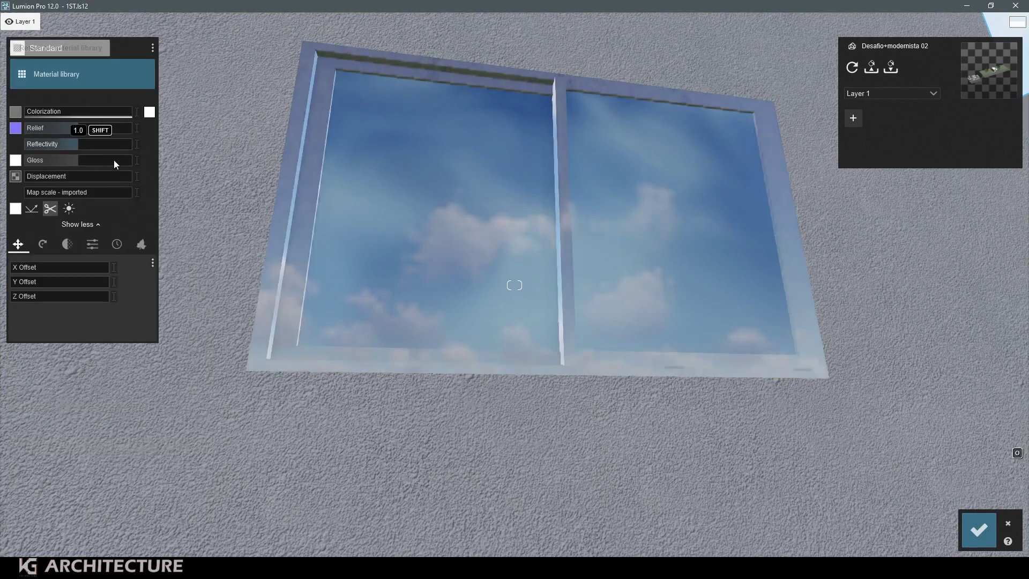
click(152, 114)
click(191, 49)
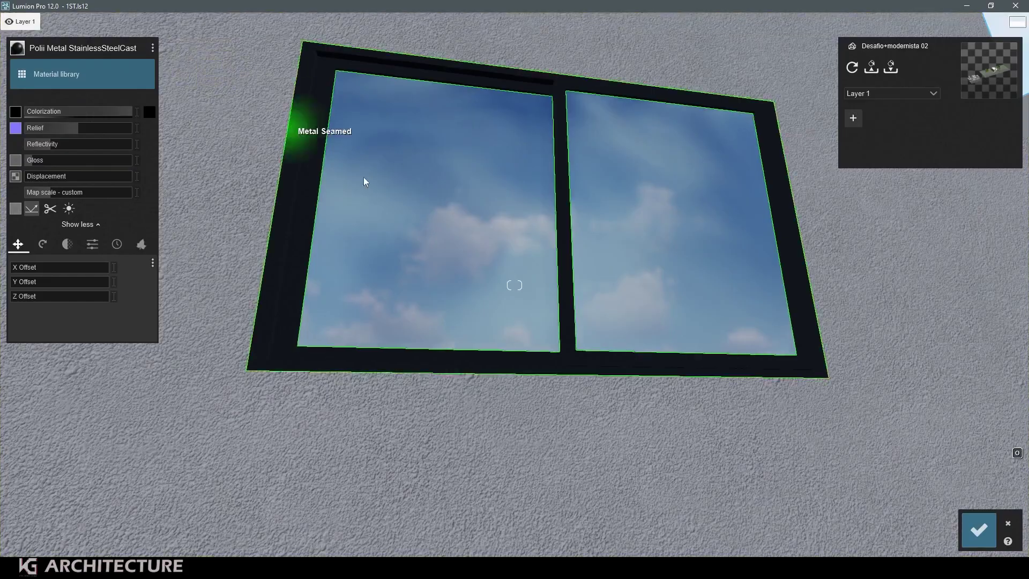
click(978, 529)
- Assign Interior Volume Glass 004 to the glass with a tint and reduced colorization
click(625, 219)
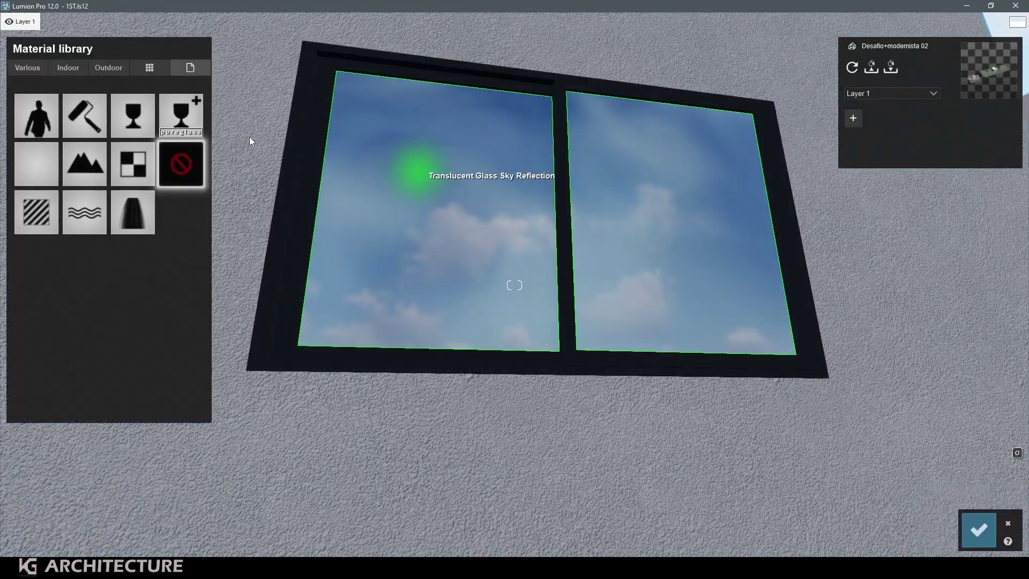
click(109, 67)
click(106, 103)
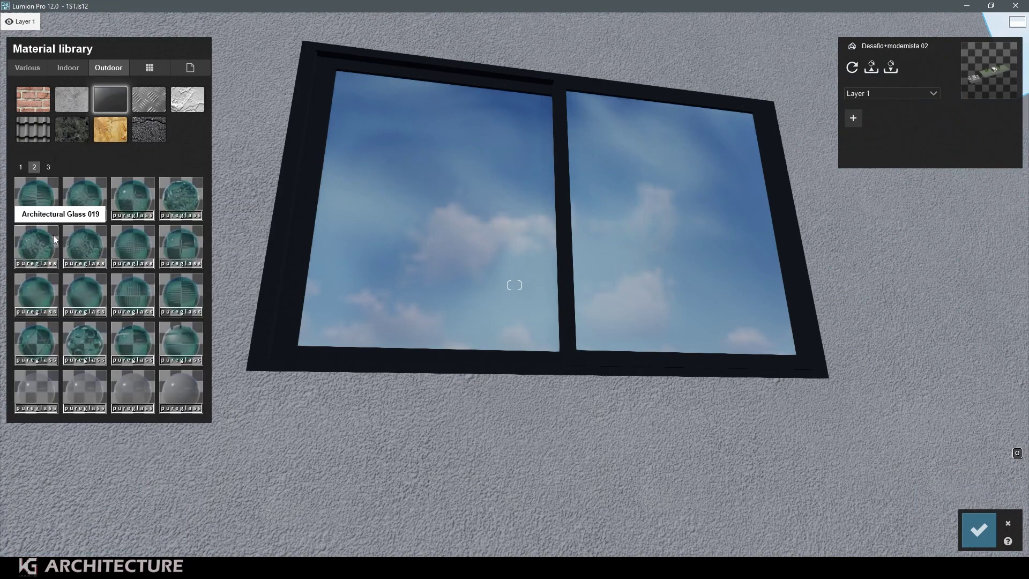
click(79, 65)
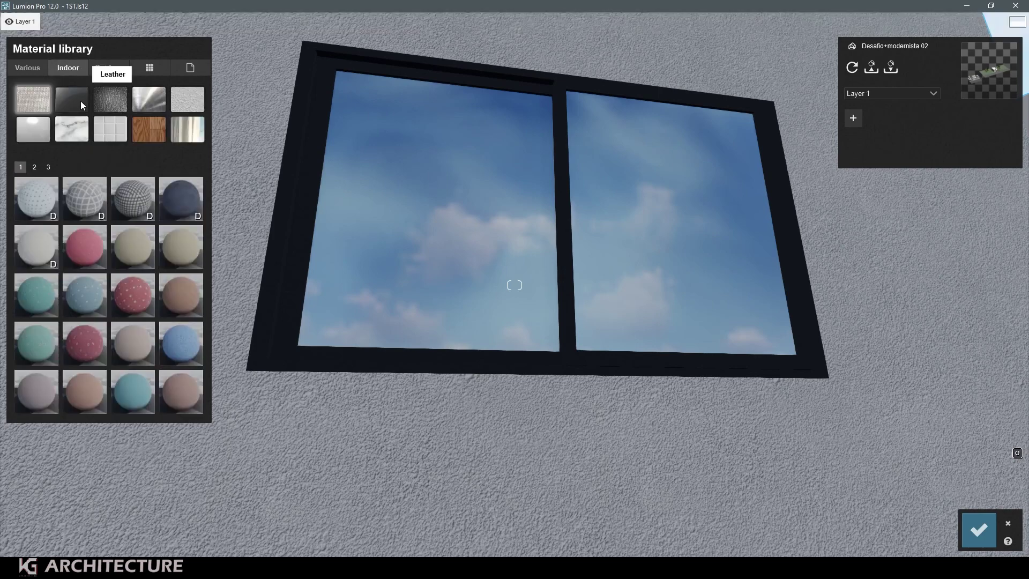
click(69, 102)
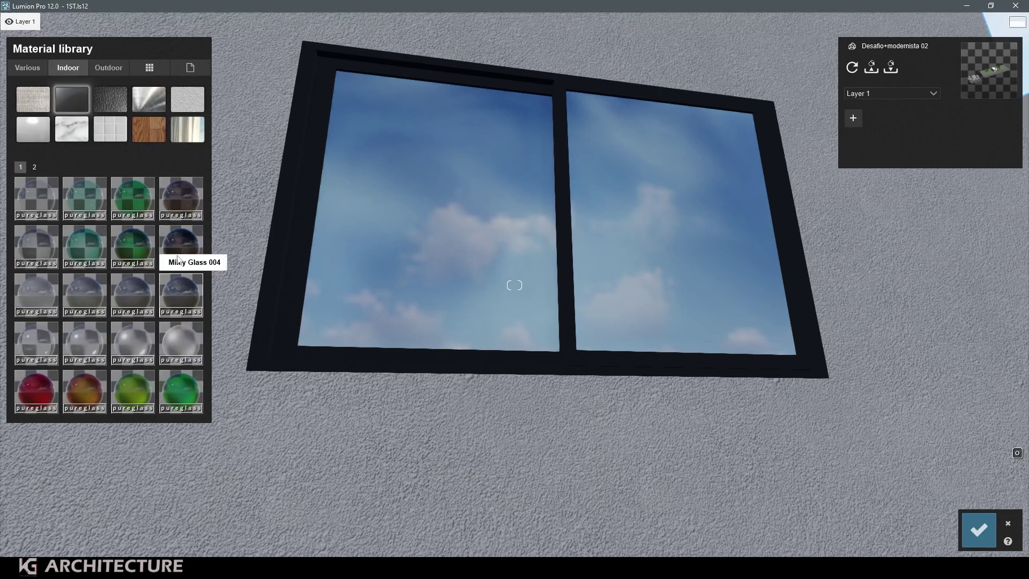
click(181, 295)
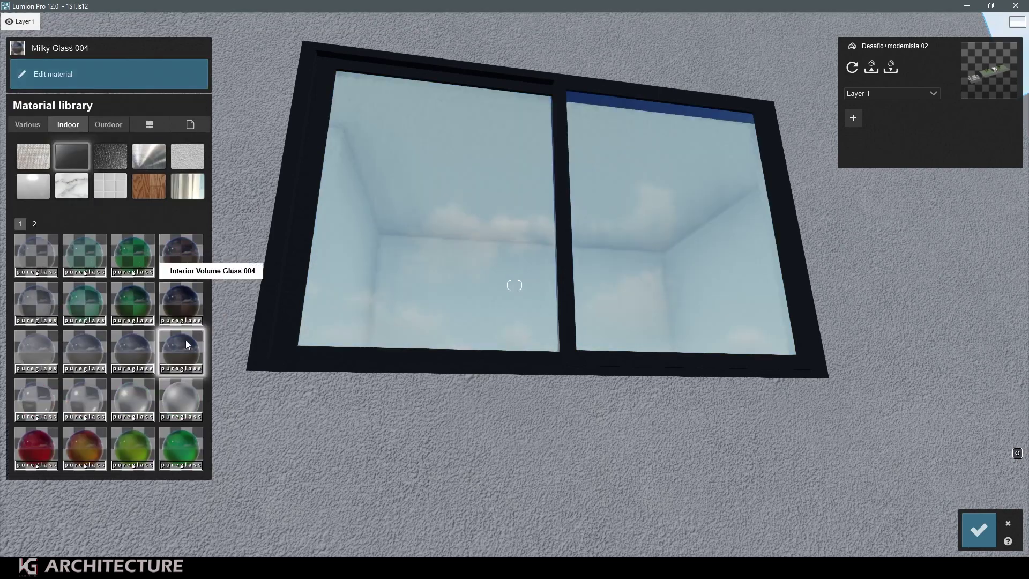
click(181, 311)
click(150, 112)
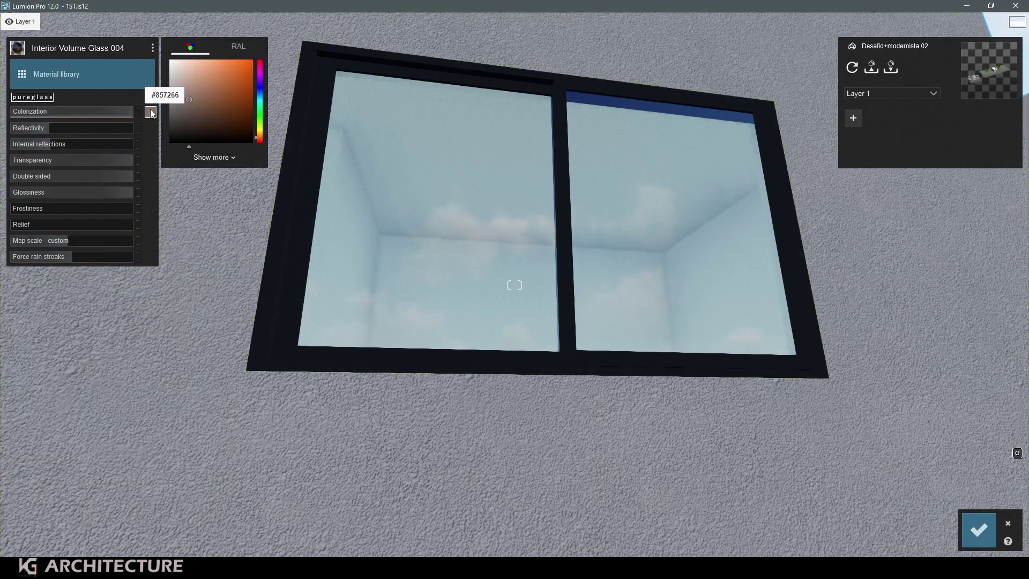
click(186, 135)
drag(123, 111, 86, 110)
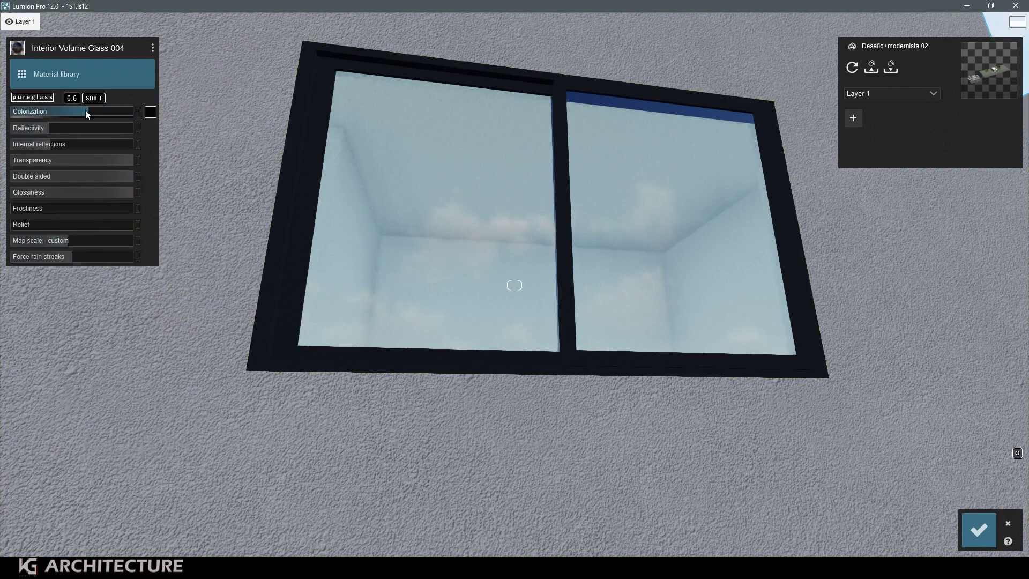
click(979, 529)
- Lower the glass internal reflections to 0.4 and confirm
click(960, 504)
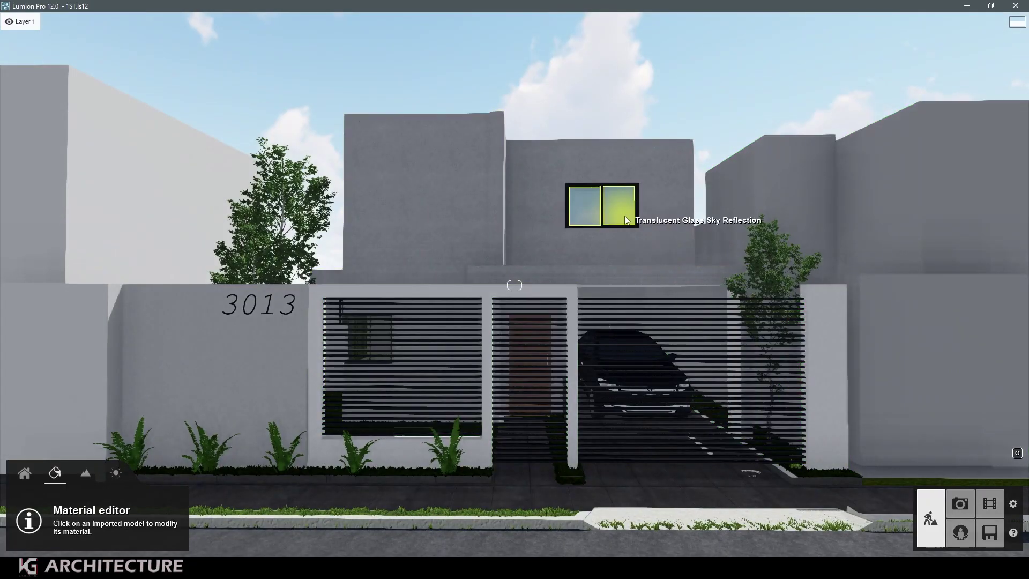
click(603, 207)
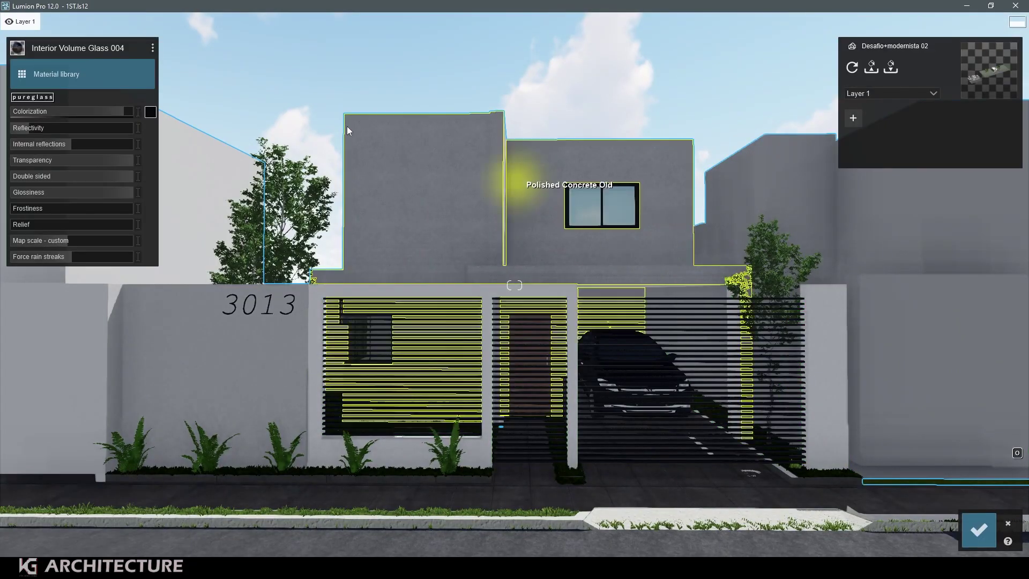
click(65, 150)
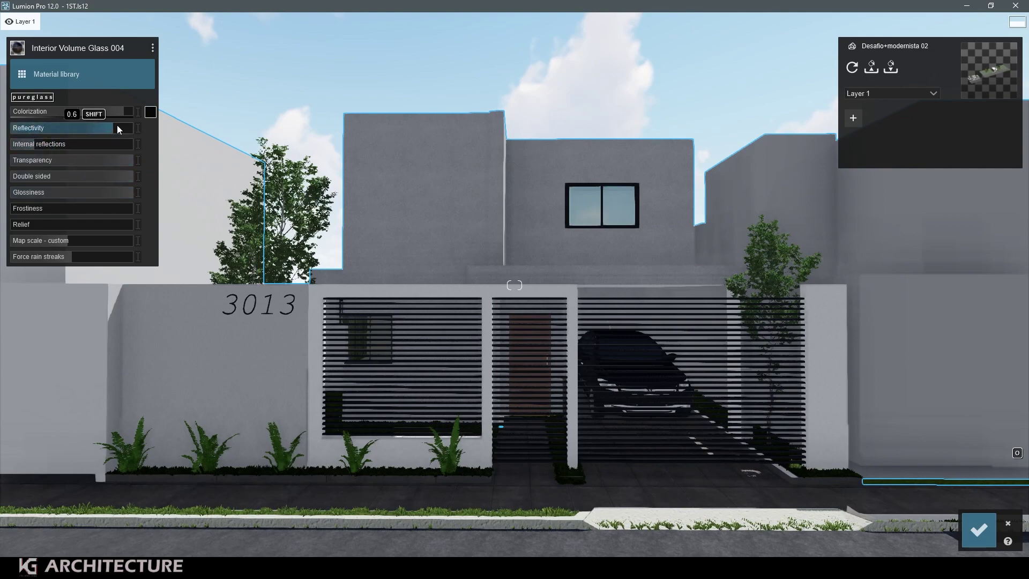
click(979, 529)
right_drag(979, 530, 1019, 514)
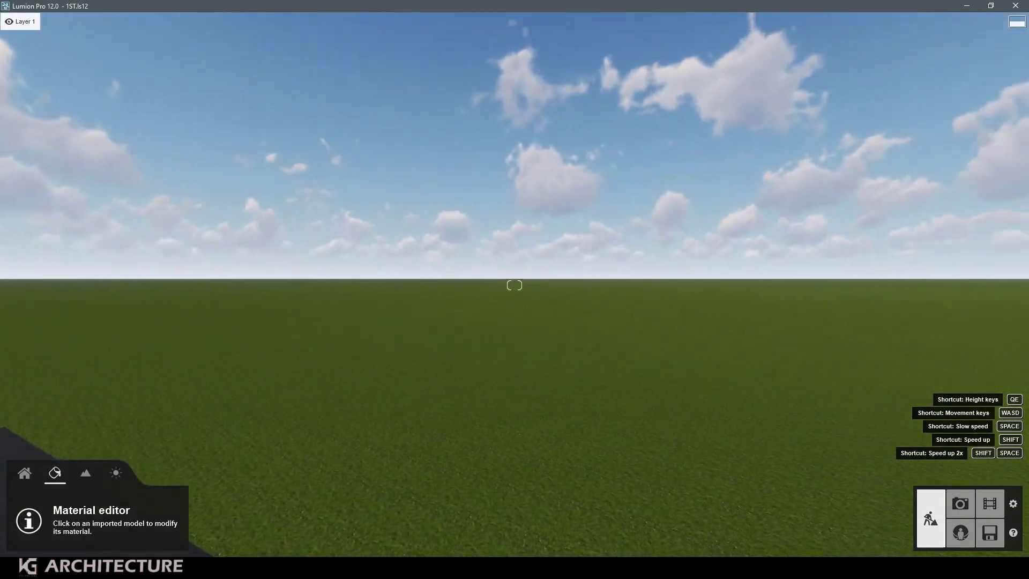
- Place a Bur Oak-L RT tree on the grass by the road, then return to Photo 1
right_drag(536, 284, 556, 298)
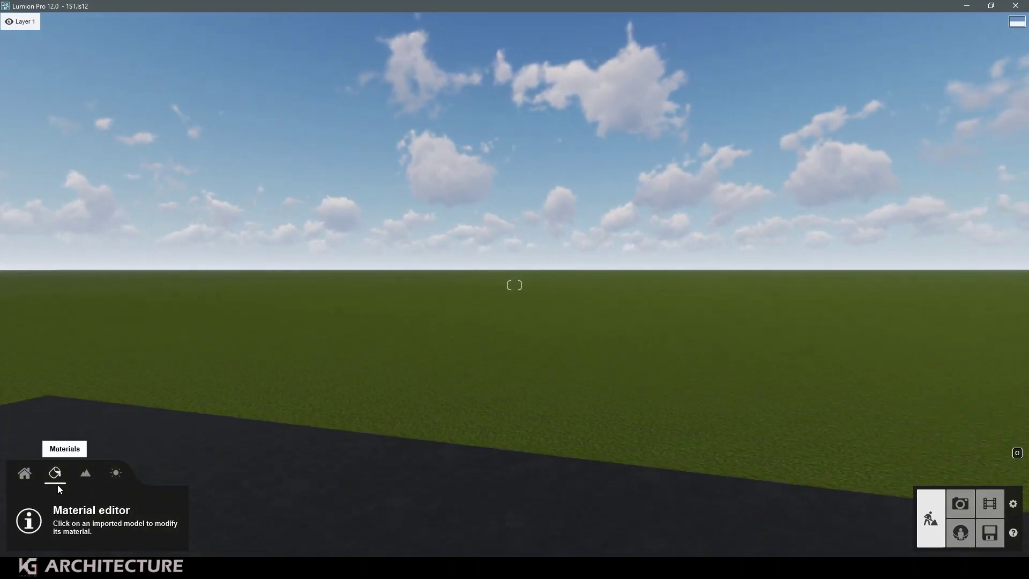
click(24, 473)
right_drag(501, 373, 501, 343)
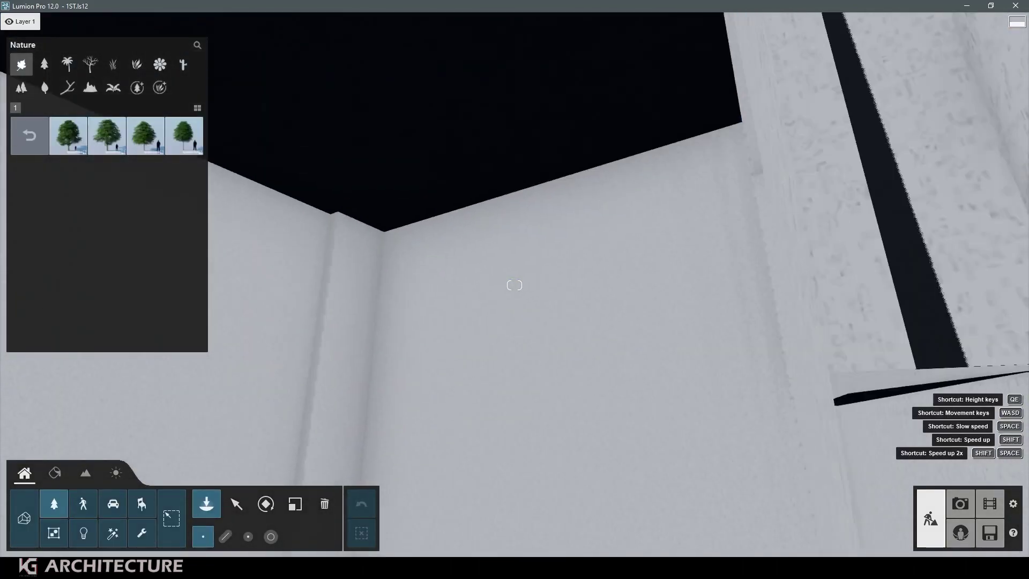
mouse_move(514, 285)
right_down()
mouse_move(514, 310)
mouse_move(452, 262)
right_up()
click(69, 135)
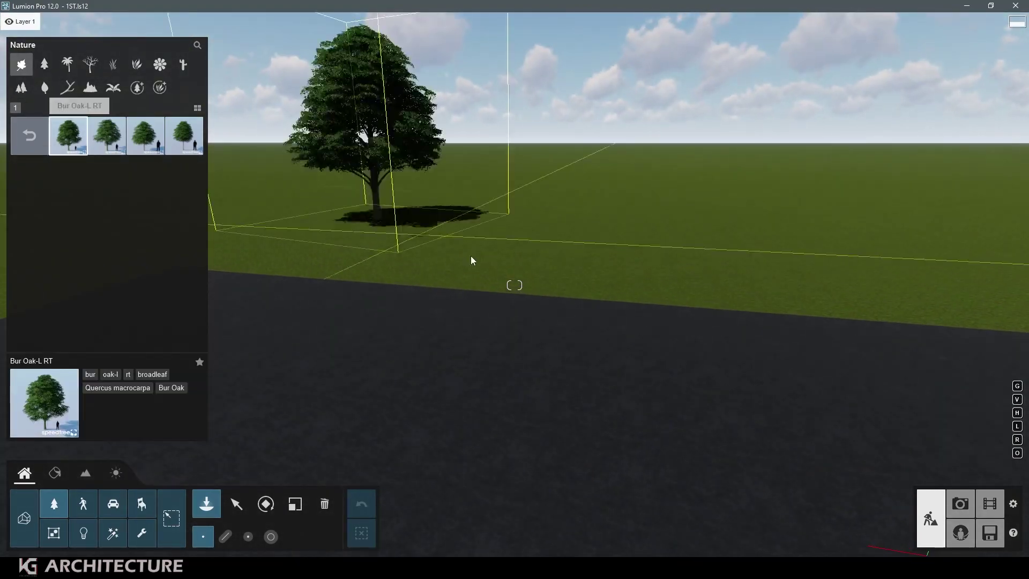
click(482, 274)
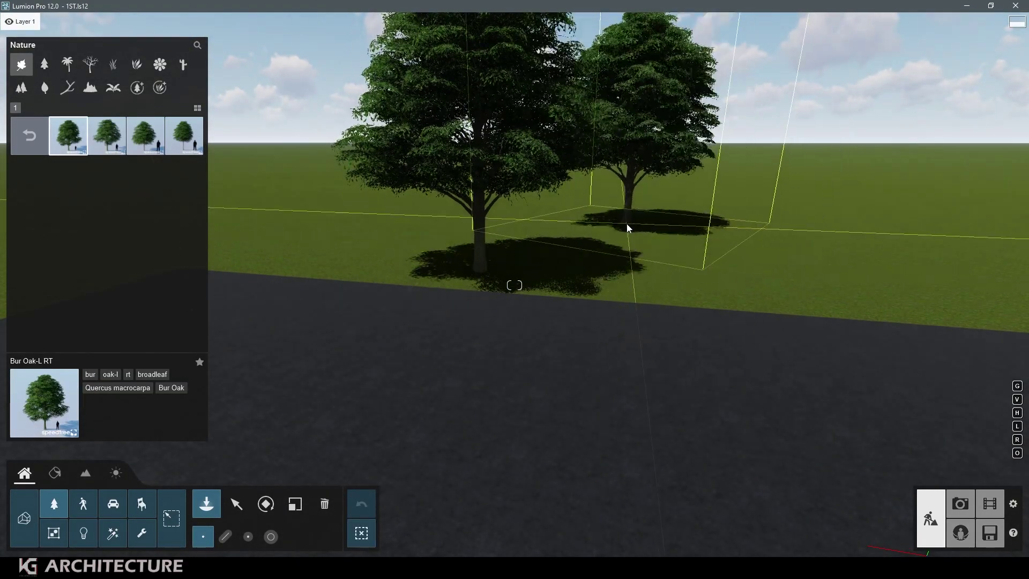
right_drag(628, 228, 600, 236)
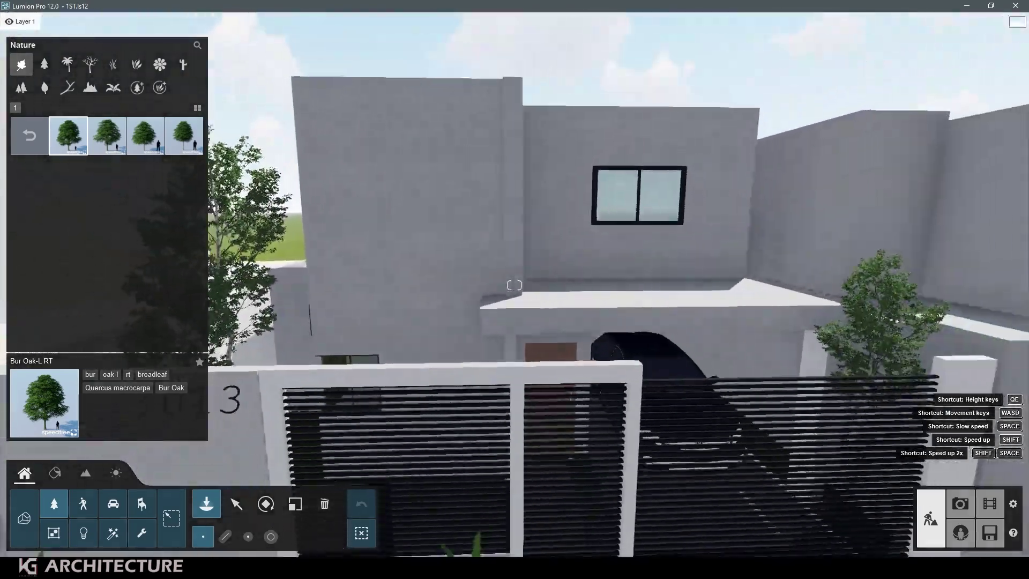
key(s)
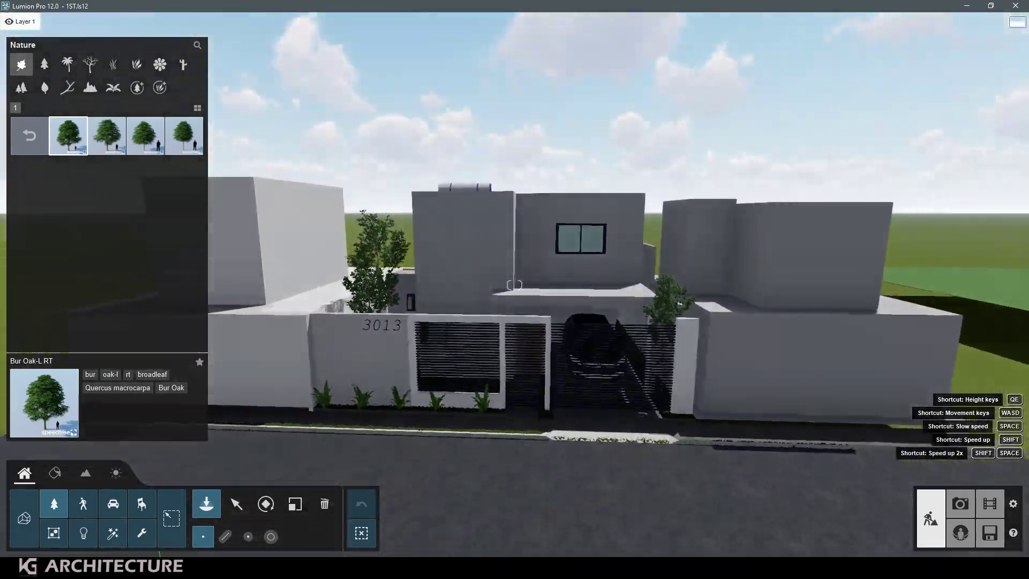
right_drag(514, 285, 514, 311)
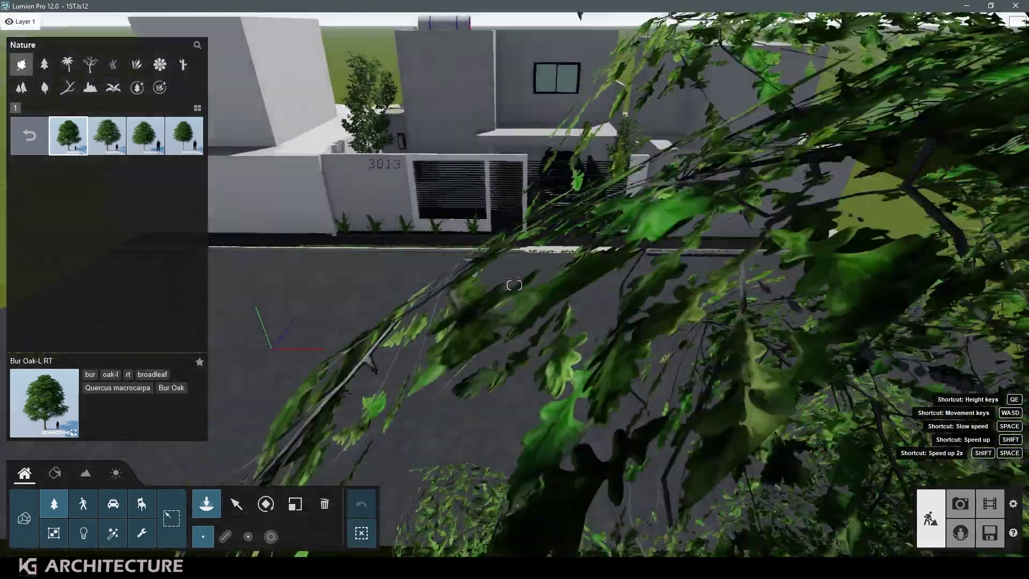
key(s)
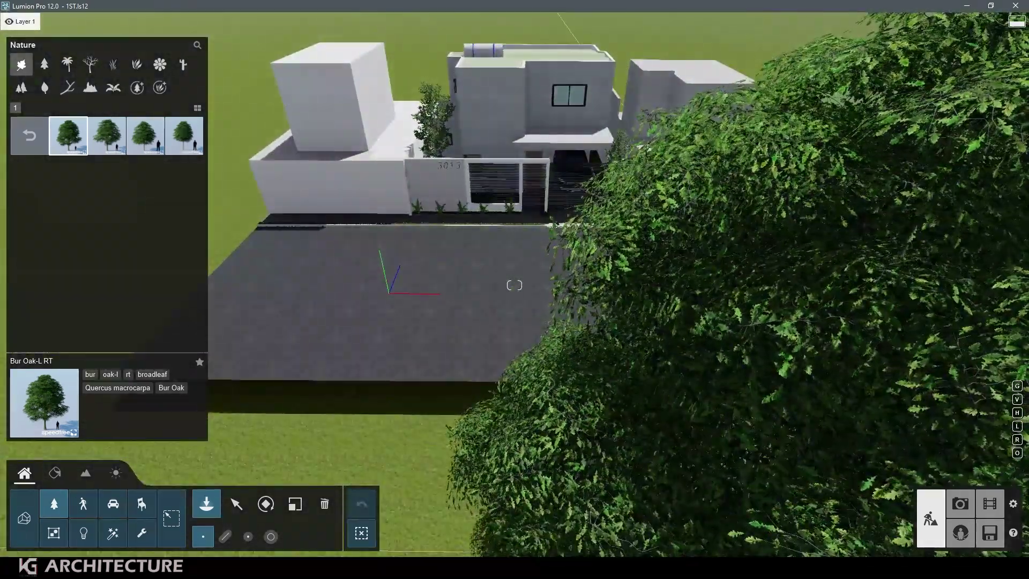
click(960, 504)
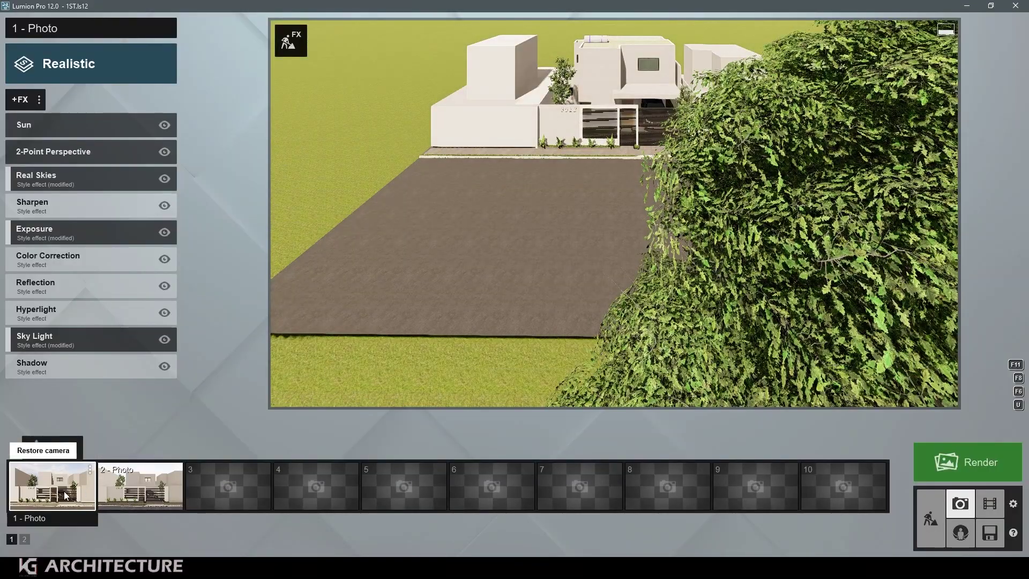
- Restore Photo 1's front-facade camera and open its existing Reflection effect settings
click(66, 495)
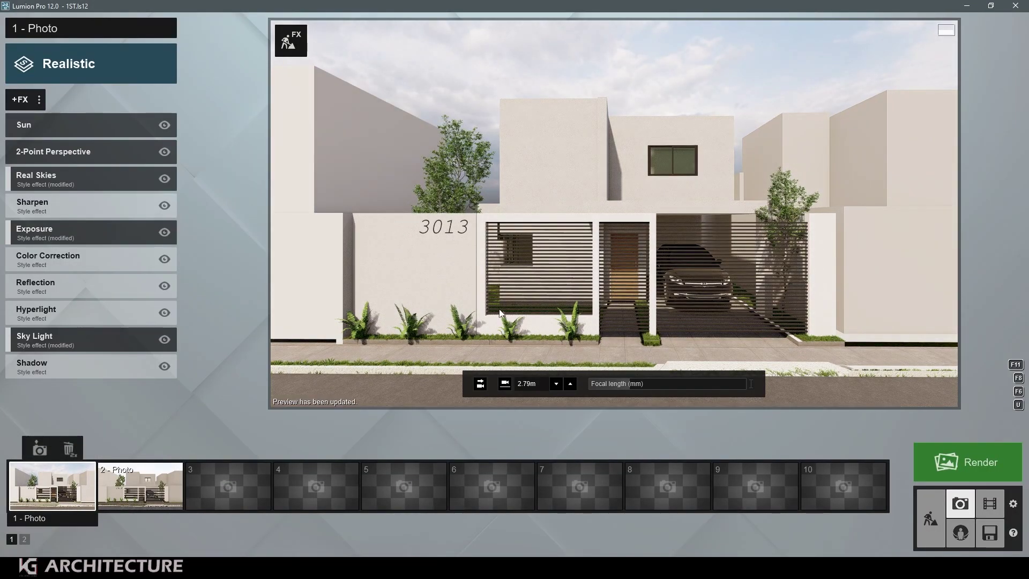
click(19, 100)
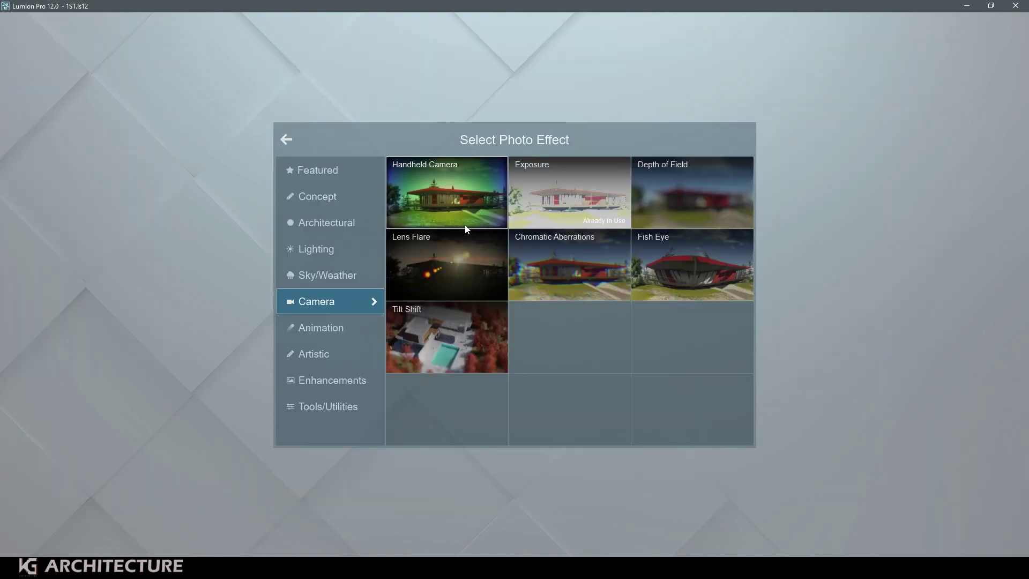
click(321, 171)
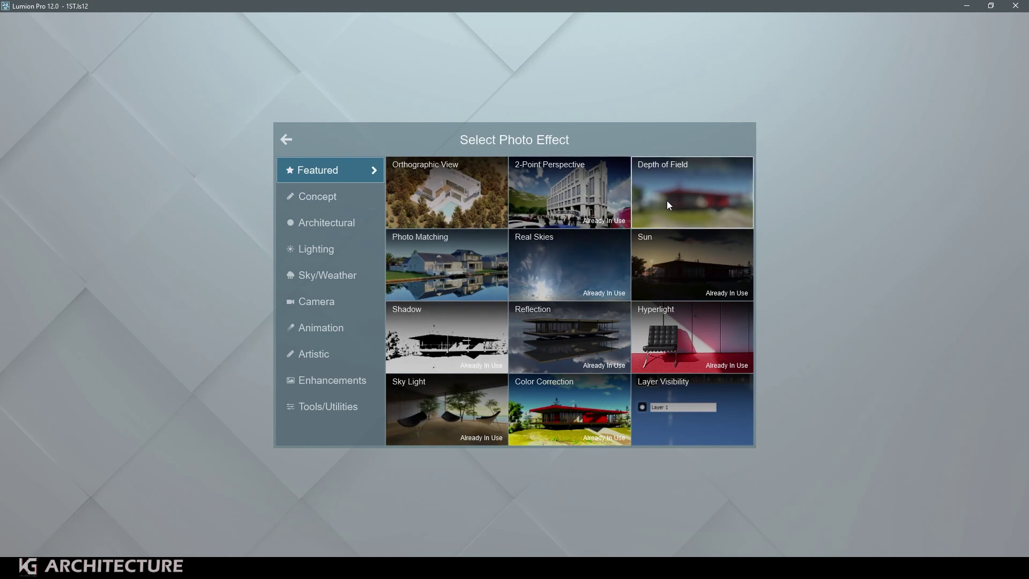
click(581, 318)
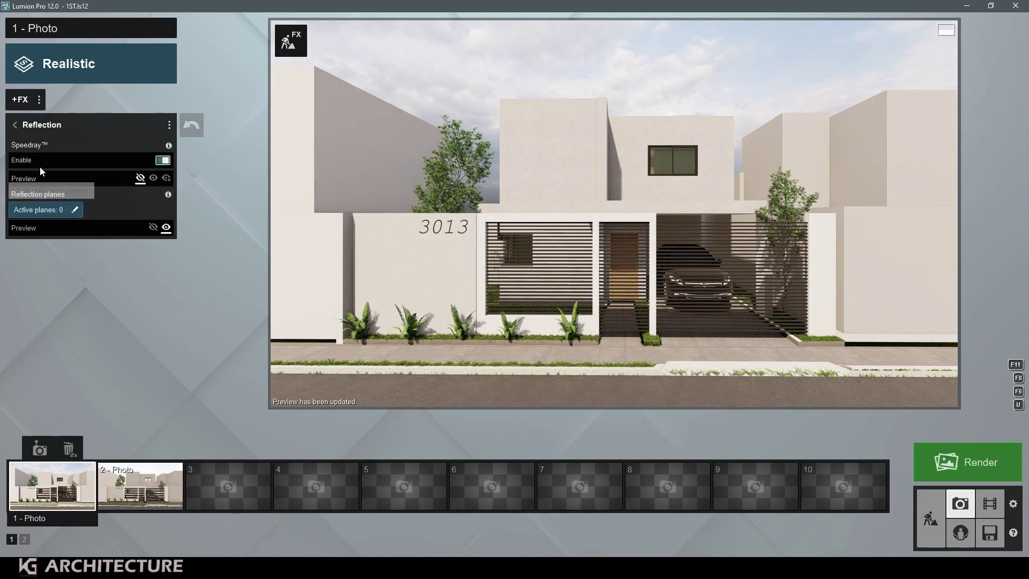
- Make the upper window's left glass pane the only reflection plane, removing the stray wall plane
click(72, 210)
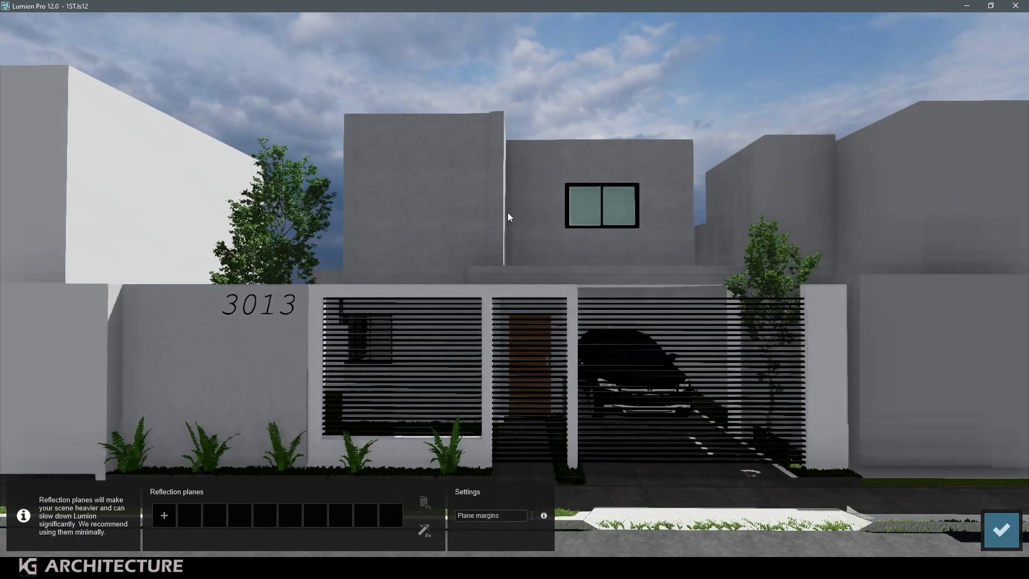
click(164, 515)
click(584, 206)
click(622, 213)
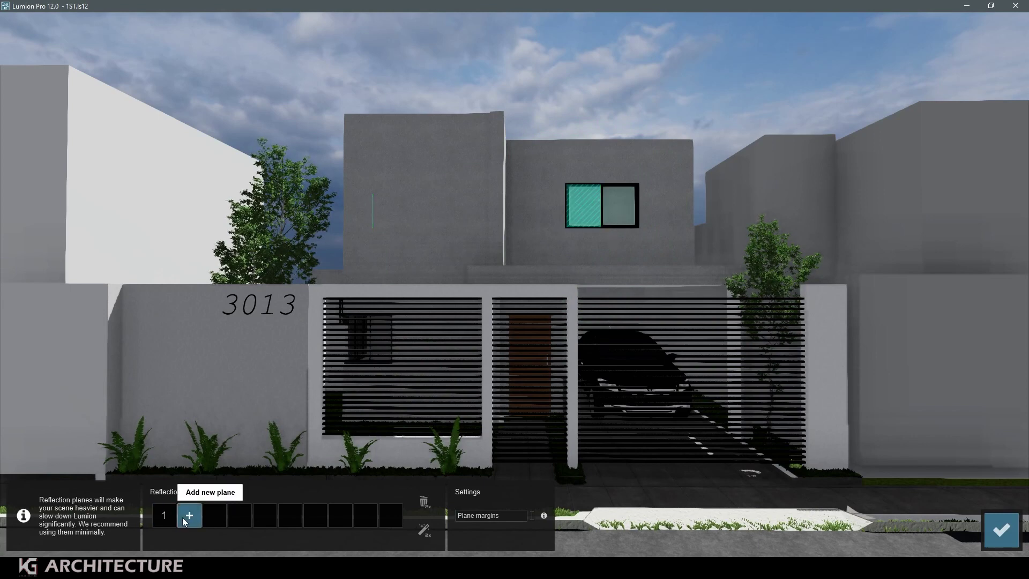
click(183, 516)
click(619, 205)
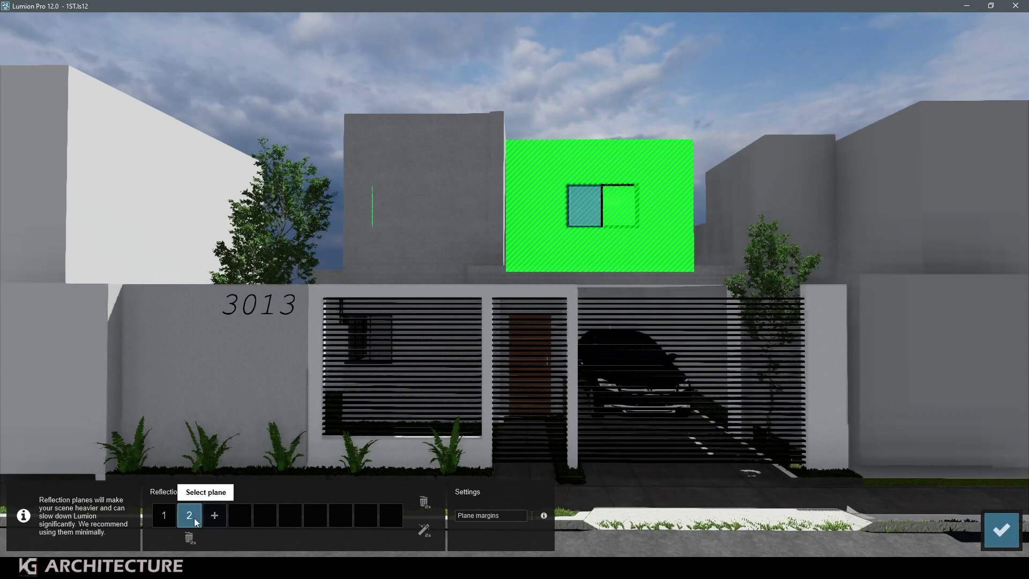
double_click(189, 538)
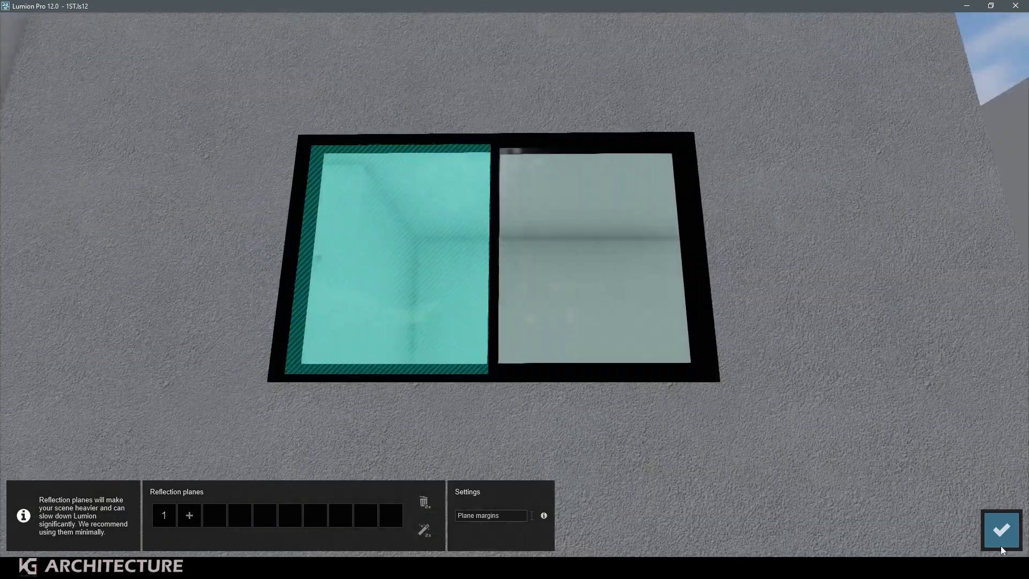
click(1001, 531)
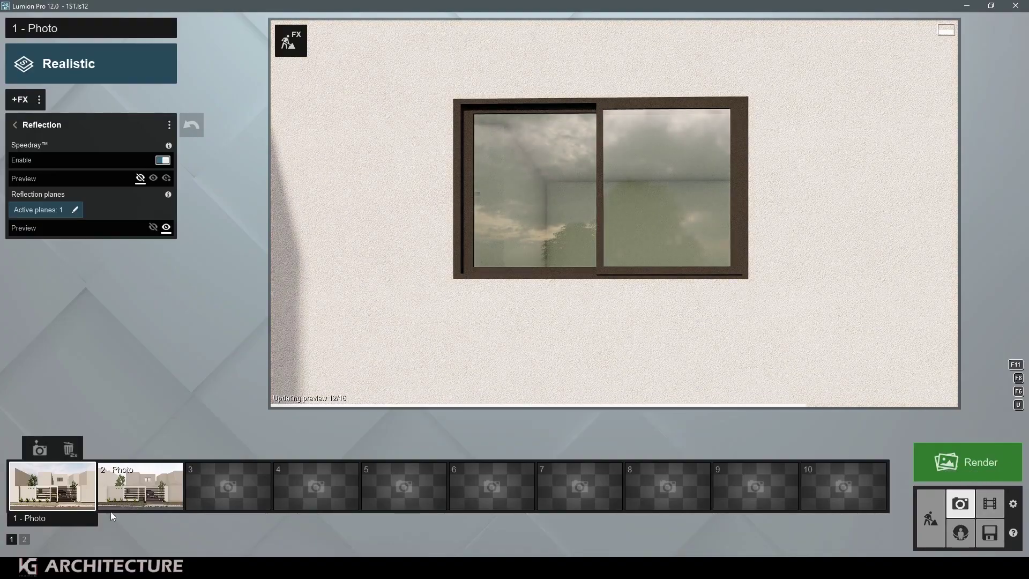
click(40, 449)
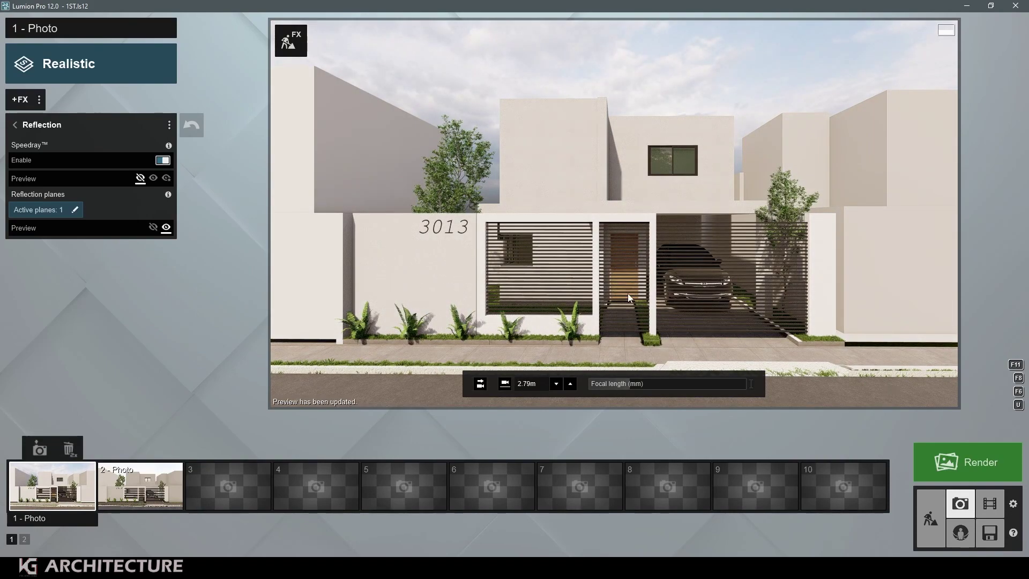
- Apply Interior Glass 004 to the upper window glass with reflectivity about 0.3
click(930, 523)
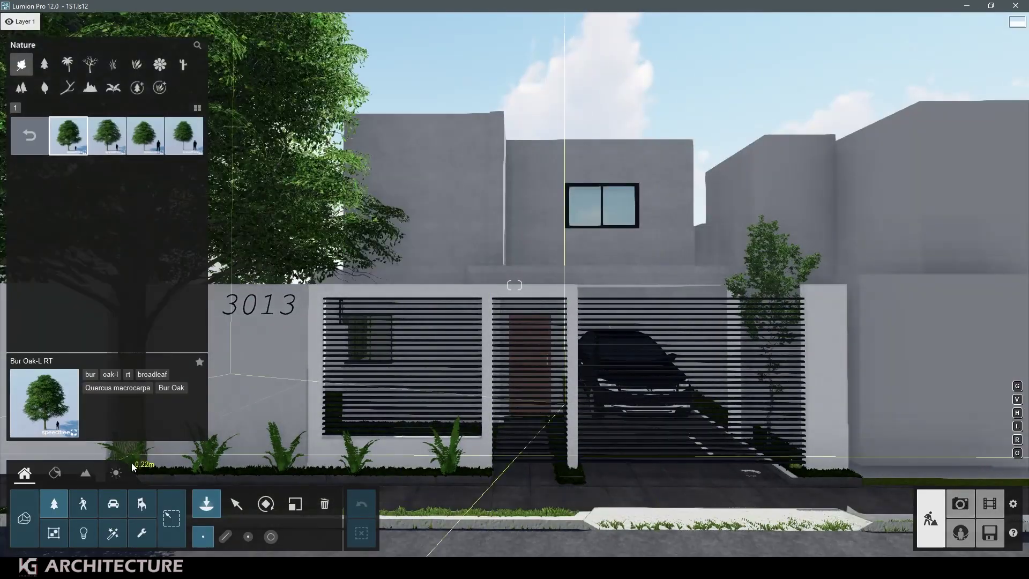
click(55, 472)
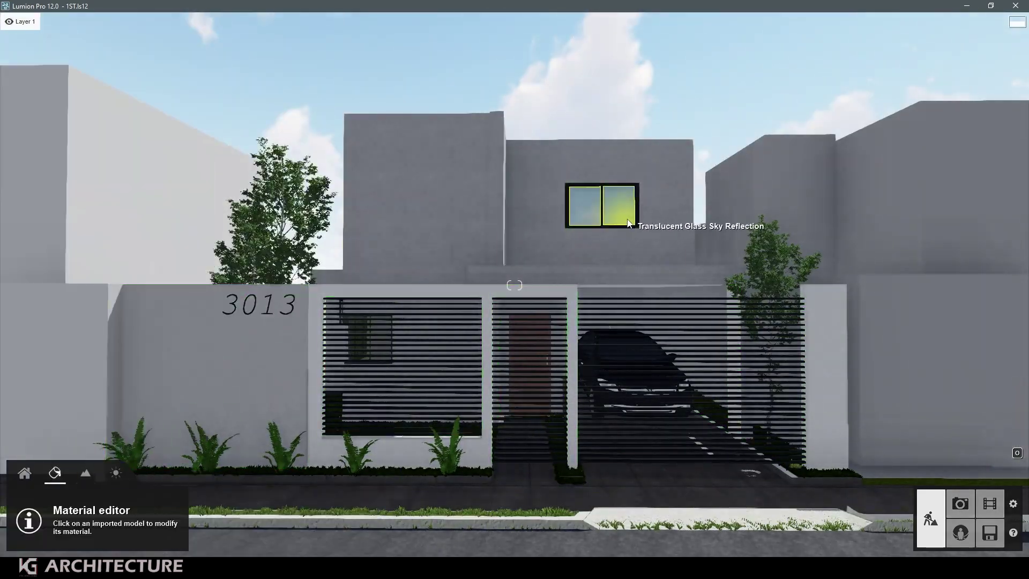
click(576, 211)
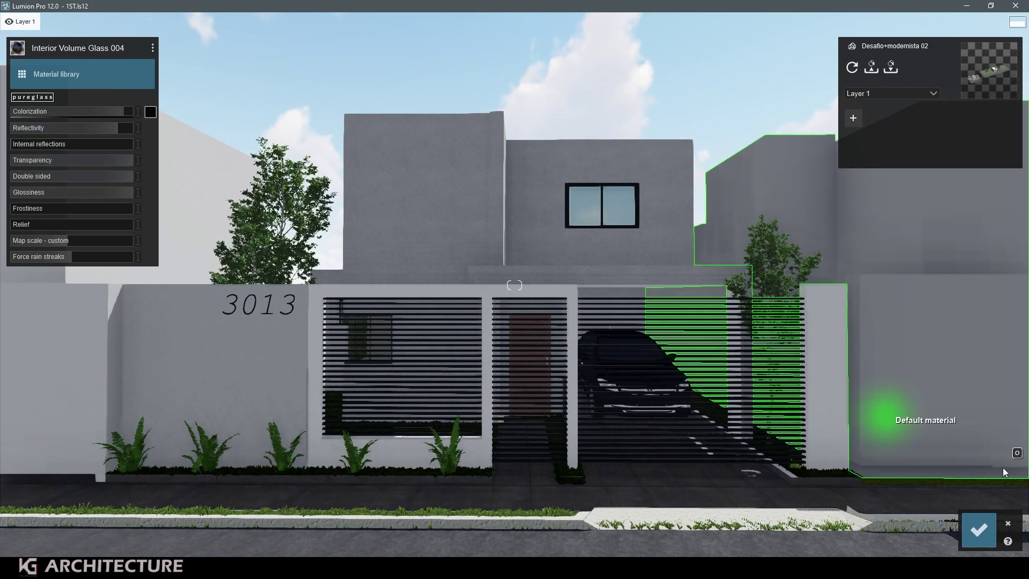
click(976, 536)
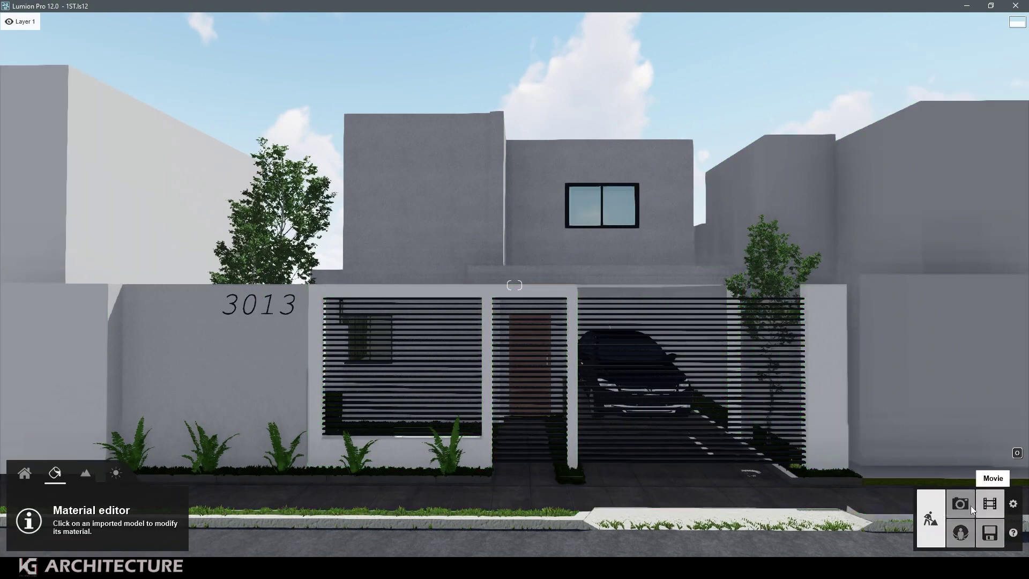
click(679, 317)
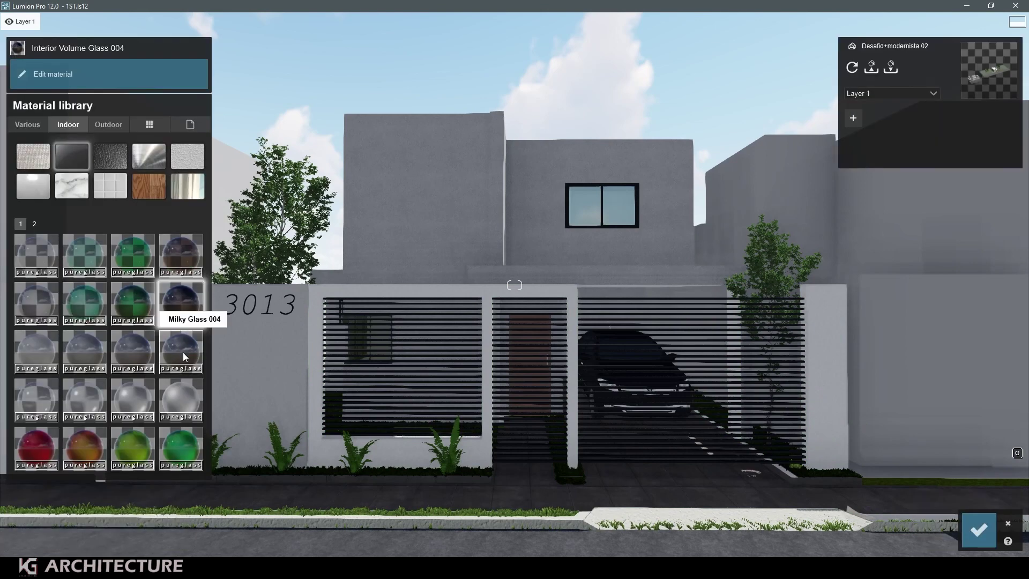
click(177, 249)
click(151, 112)
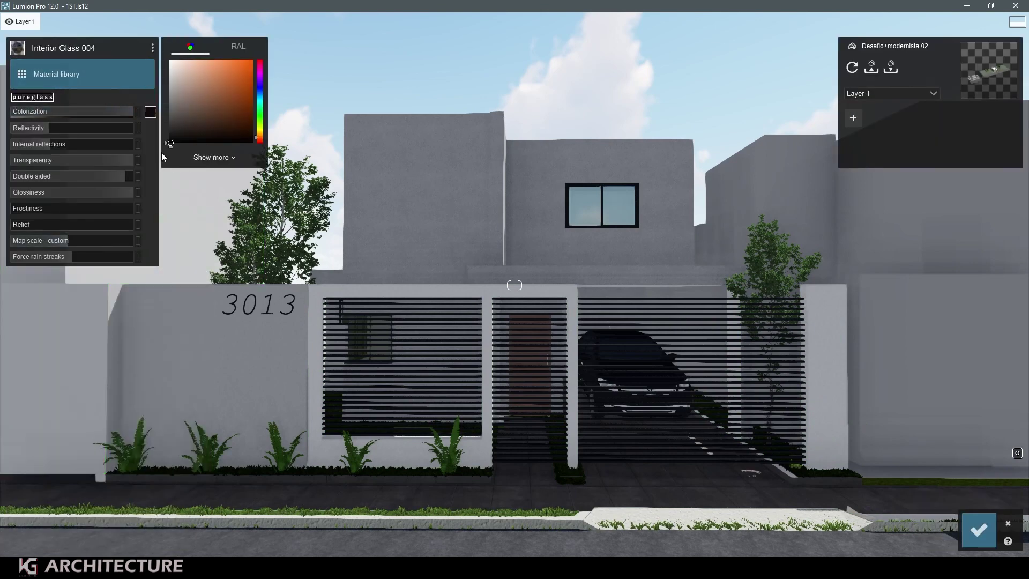
drag(45, 129, 102, 128)
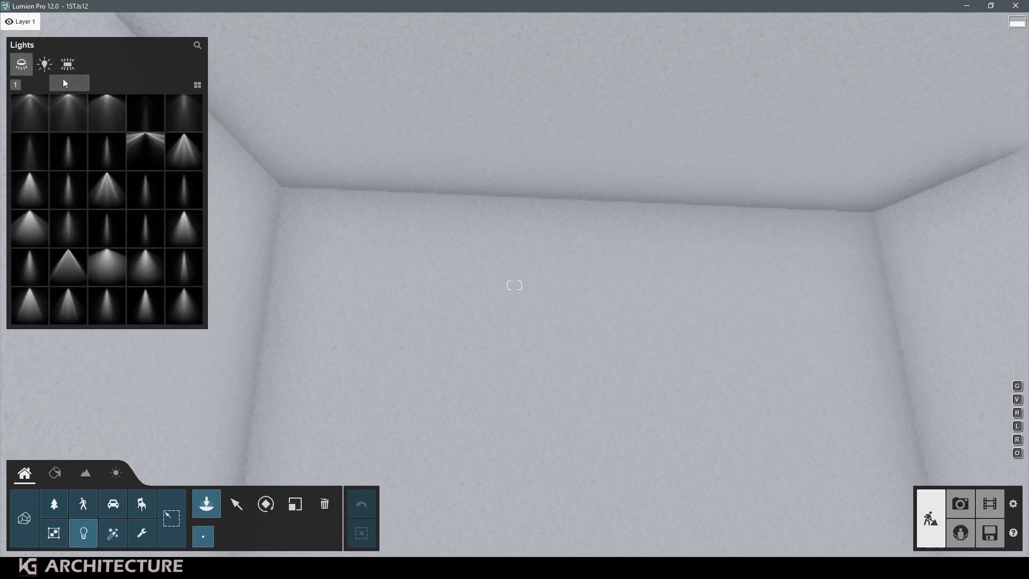
- Place an area light at the head of the upper window
click(45, 64)
click(29, 113)
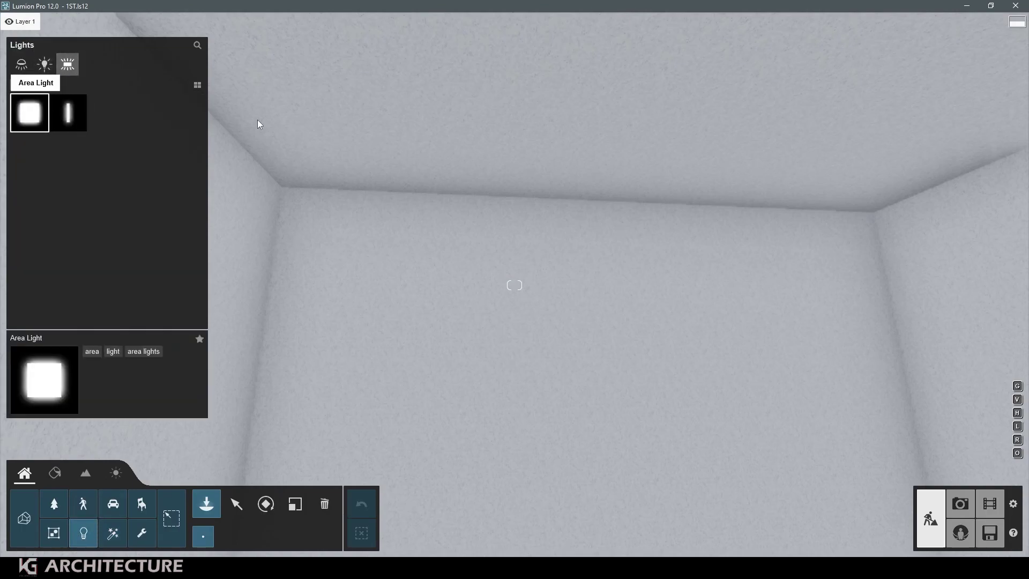
click(594, 205)
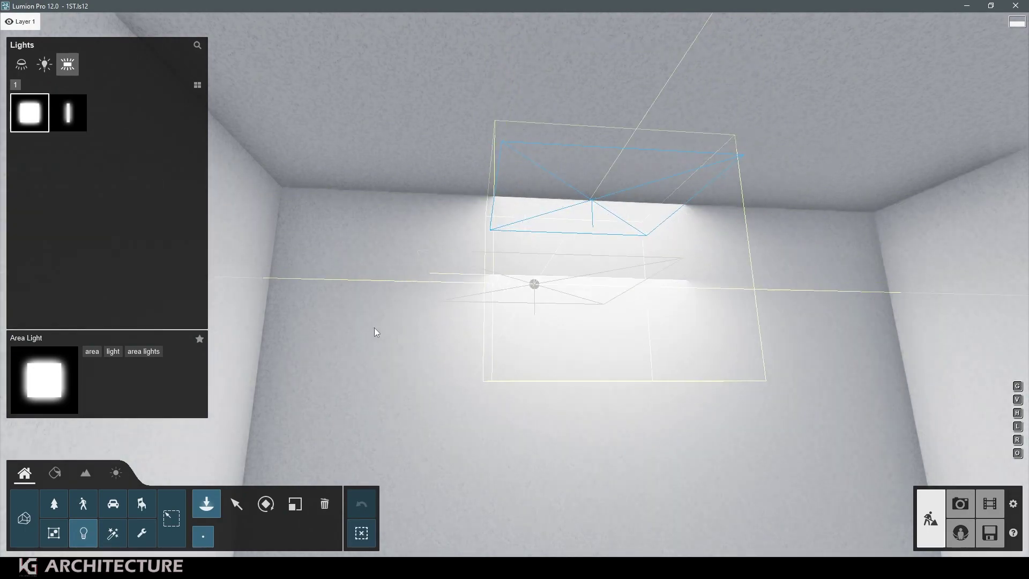
click(236, 504)
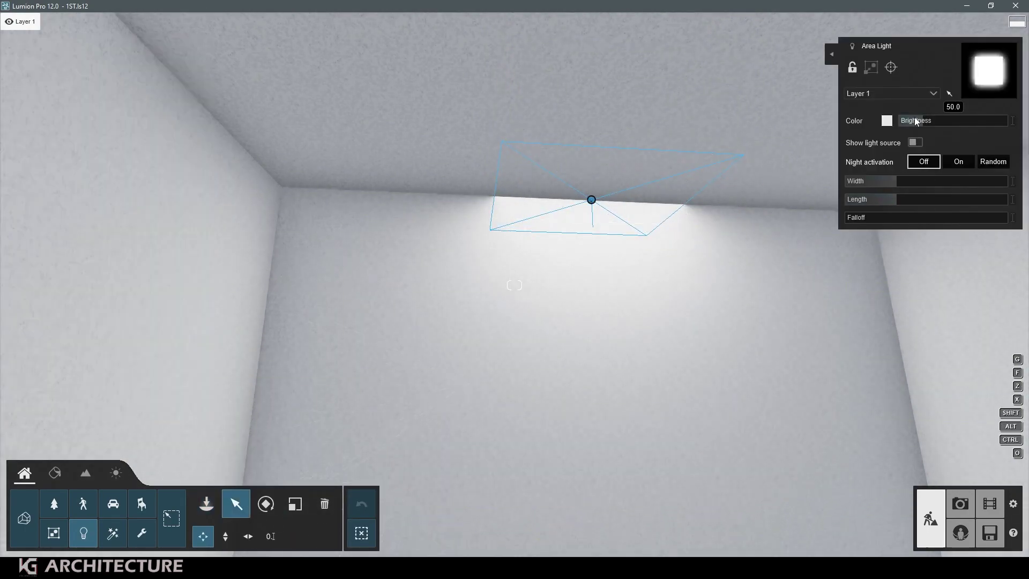
- Make the area light warm yellow, brightness about 1.1 and 5.4 m wide; reselect the window glass
drag(915, 121, 908, 121)
click(887, 121)
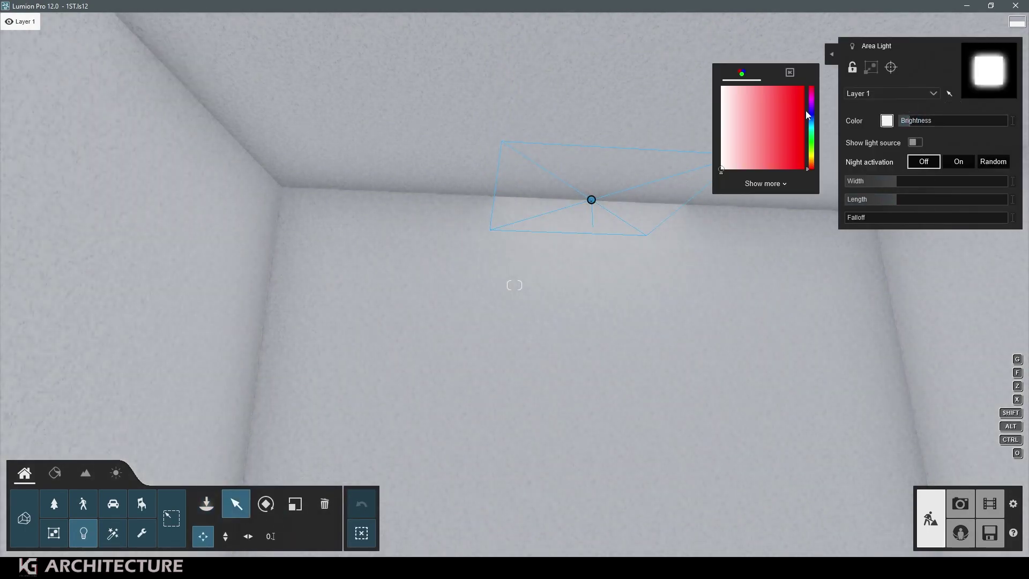
drag(813, 128, 812, 162)
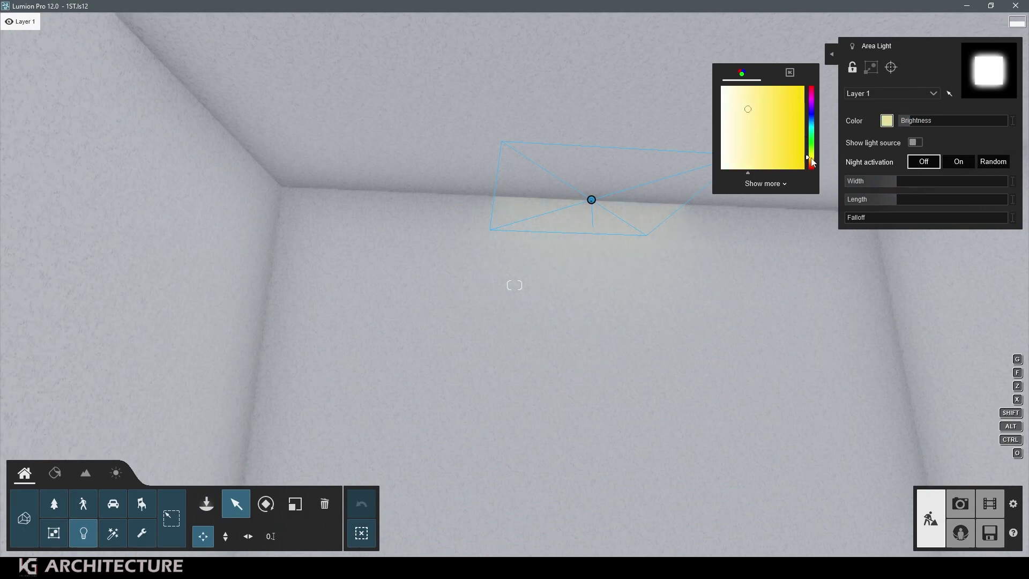
drag(910, 121, 916, 122)
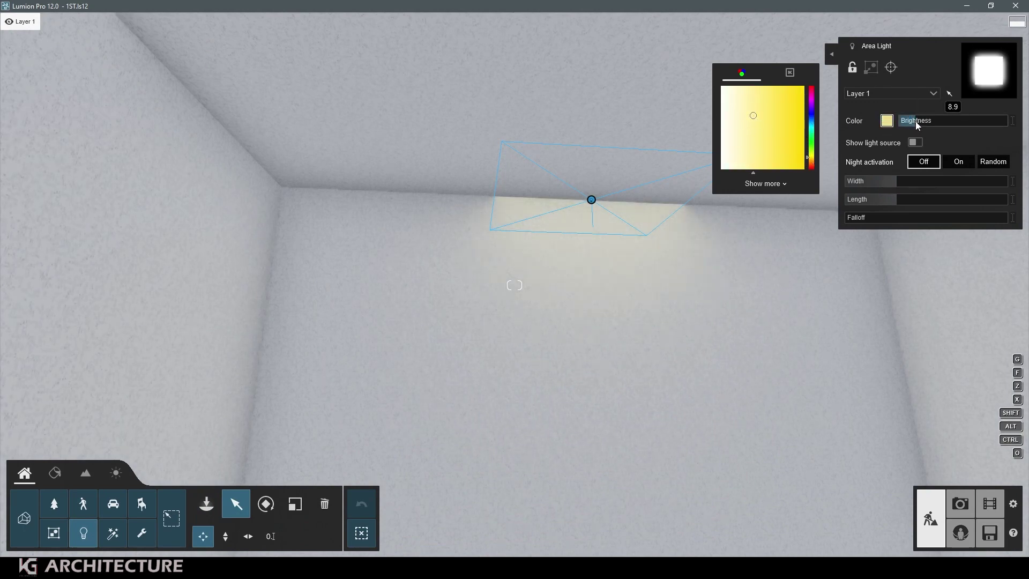
mouse_move(901, 182)
mouse_down()
mouse_move(937, 185)
mouse_move(864, 201)
mouse_up()
drag(952, 179, 965, 179)
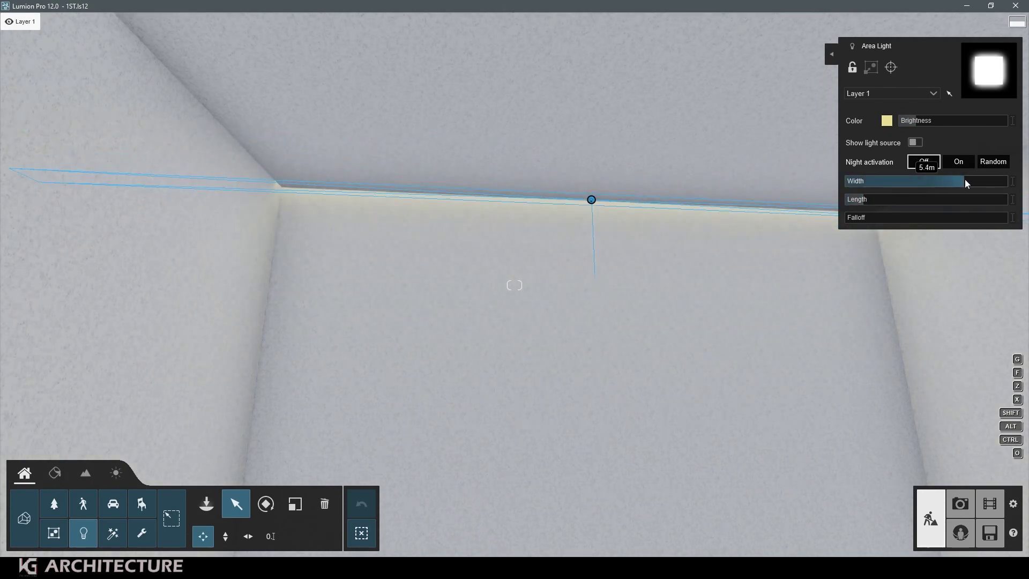
mouse_move(748, 289)
right_down()
mouse_move(811, 284)
mouse_move(982, 314)
right_up()
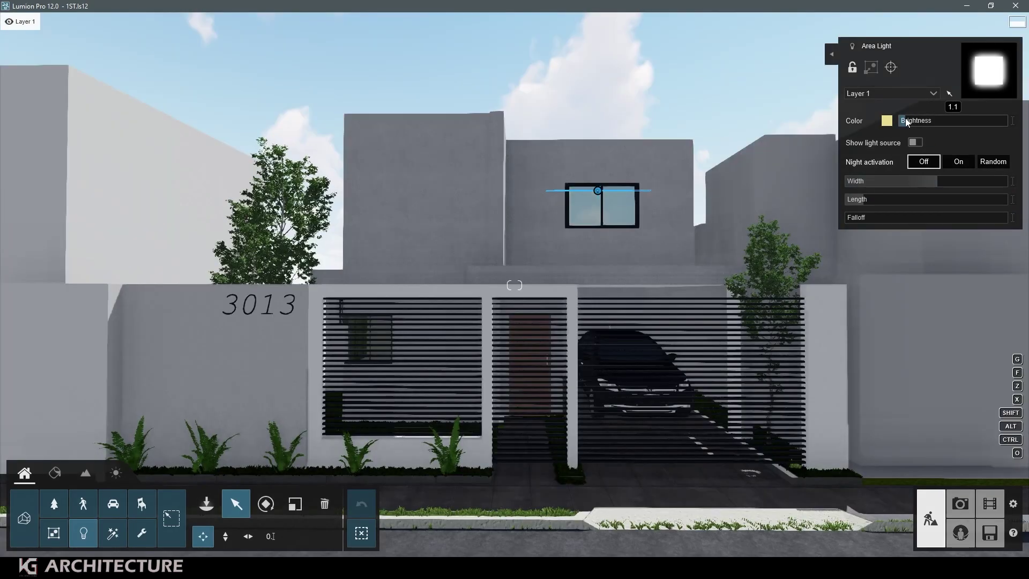
click(55, 472)
click(588, 201)
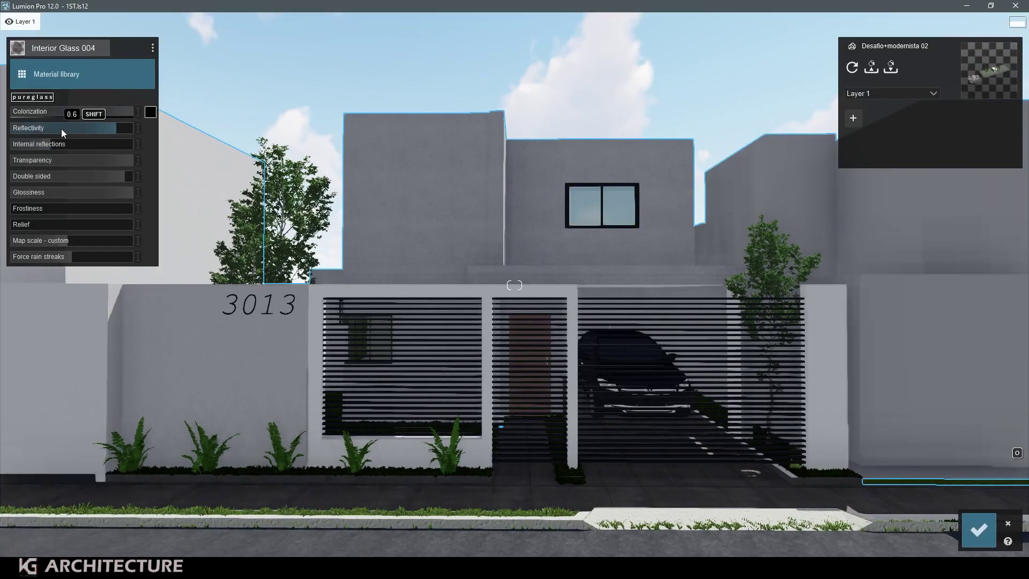
- Save the glass material edits and set Photo 1's focal length to about 18.8 mm
click(978, 530)
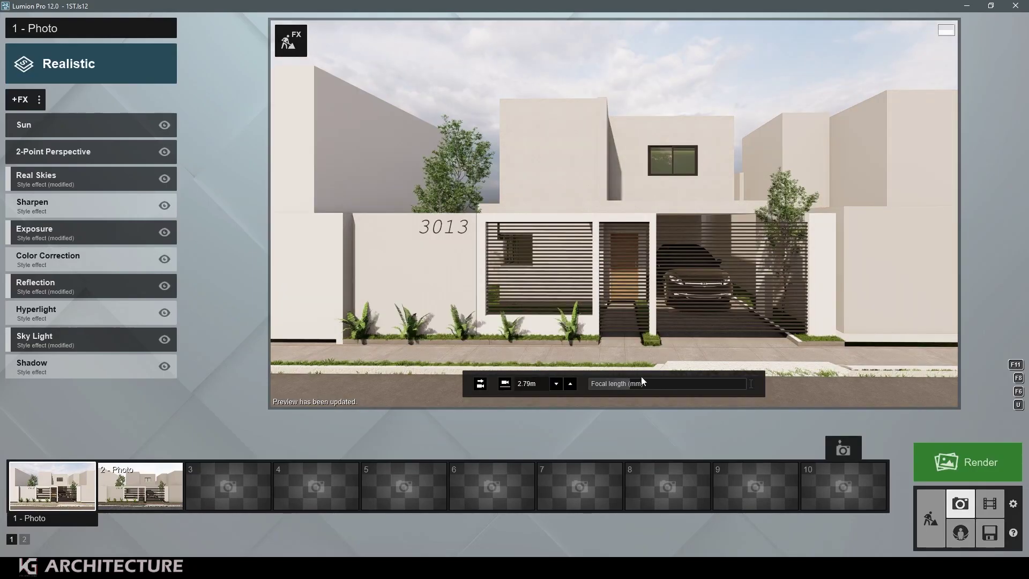
mouse_move(641, 382)
mouse_down()
mouse_move(630, 381)
mouse_move(639, 381)
mouse_up()
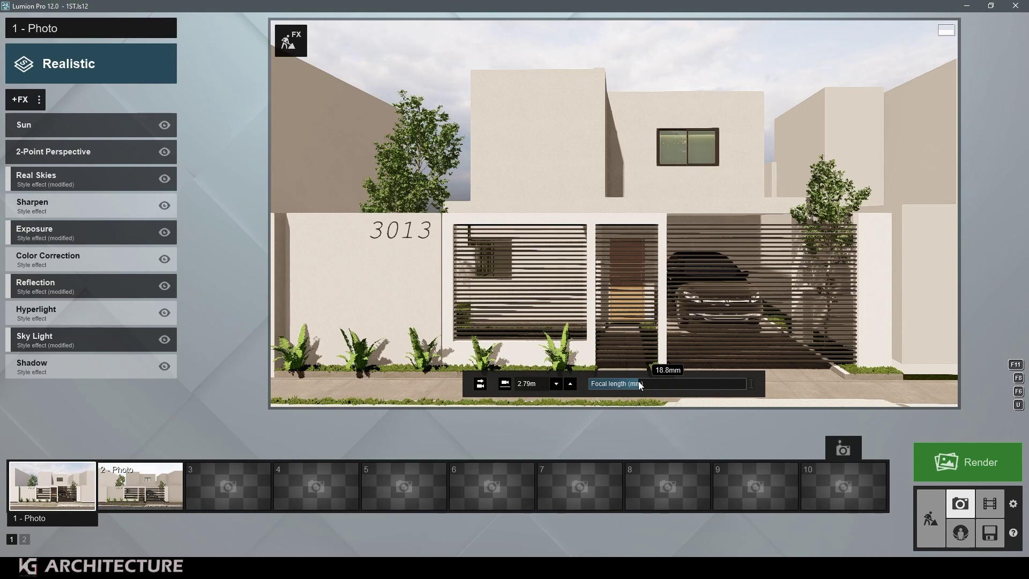